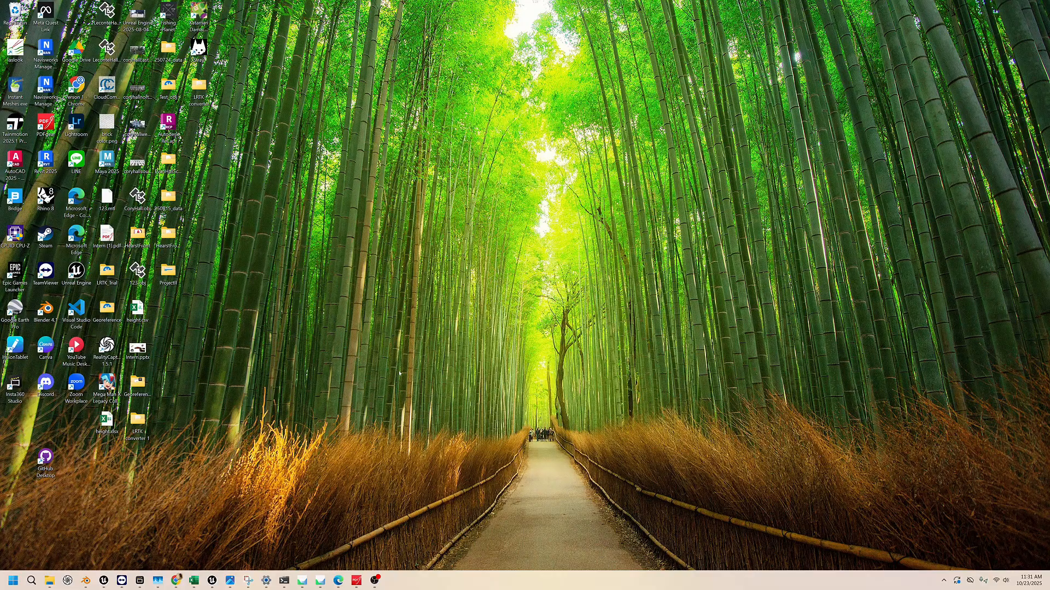
Find and open the Epic Games Launcher, and maximize its window
key("super")
left_click(31, 580)
type("epic")
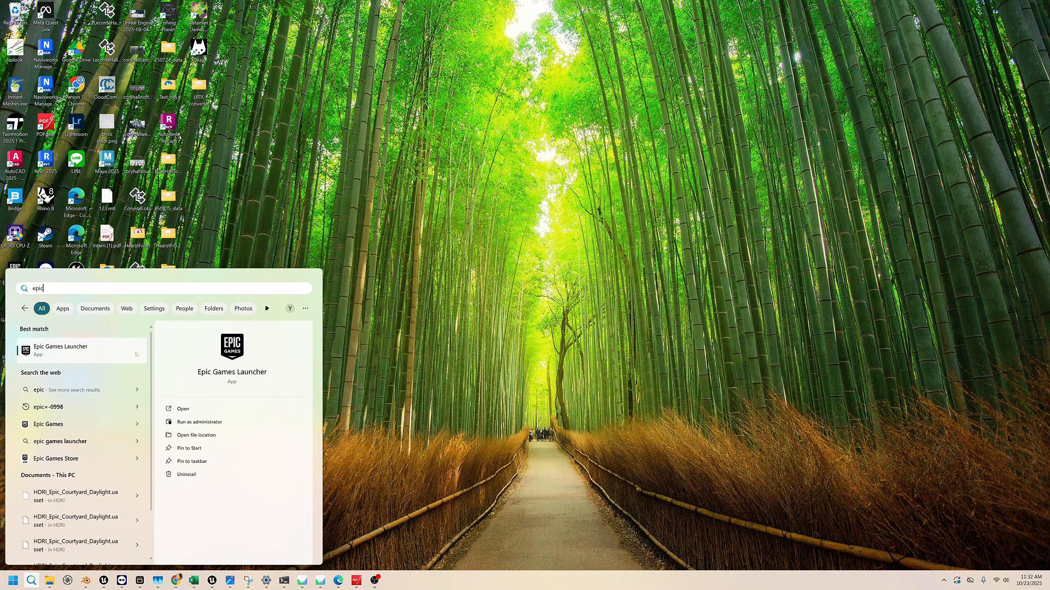
left_click(115, 361)
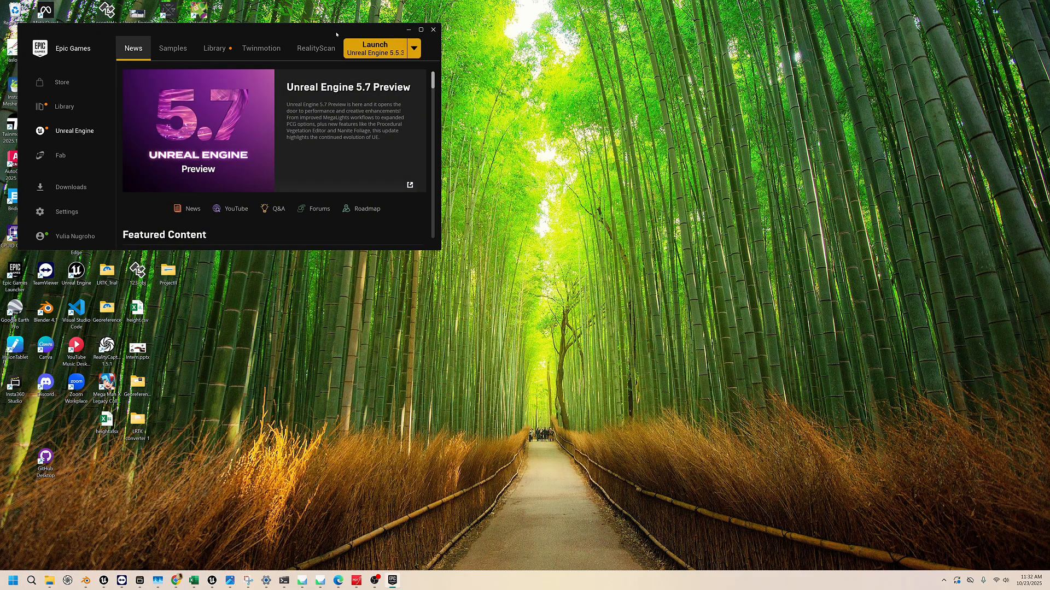
left_click(640, 175)
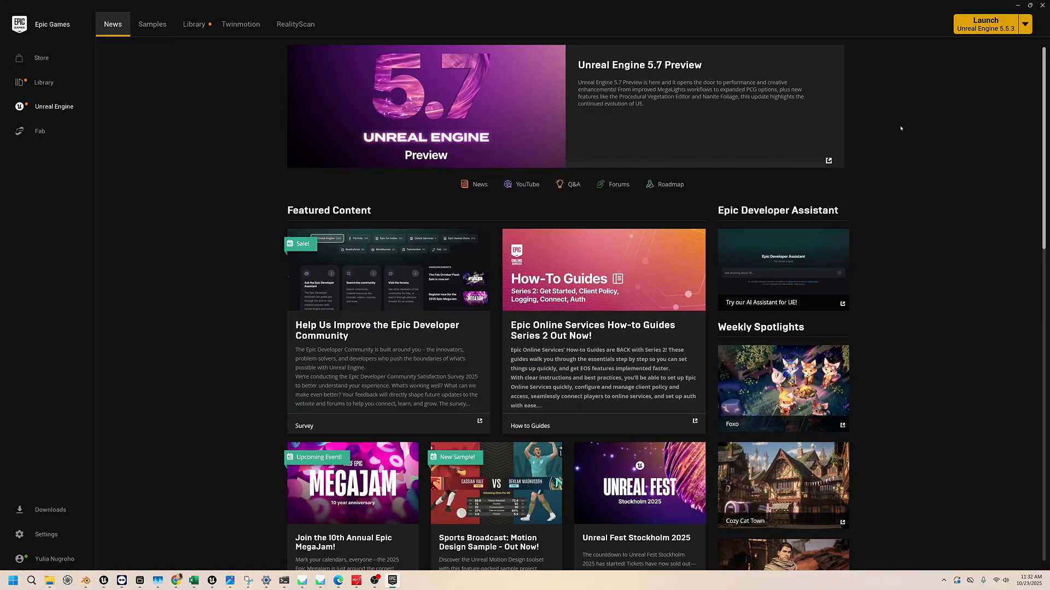
Launch Unreal Engine 5.5.3 and show the Project Browser maximized
left_click(1024, 25)
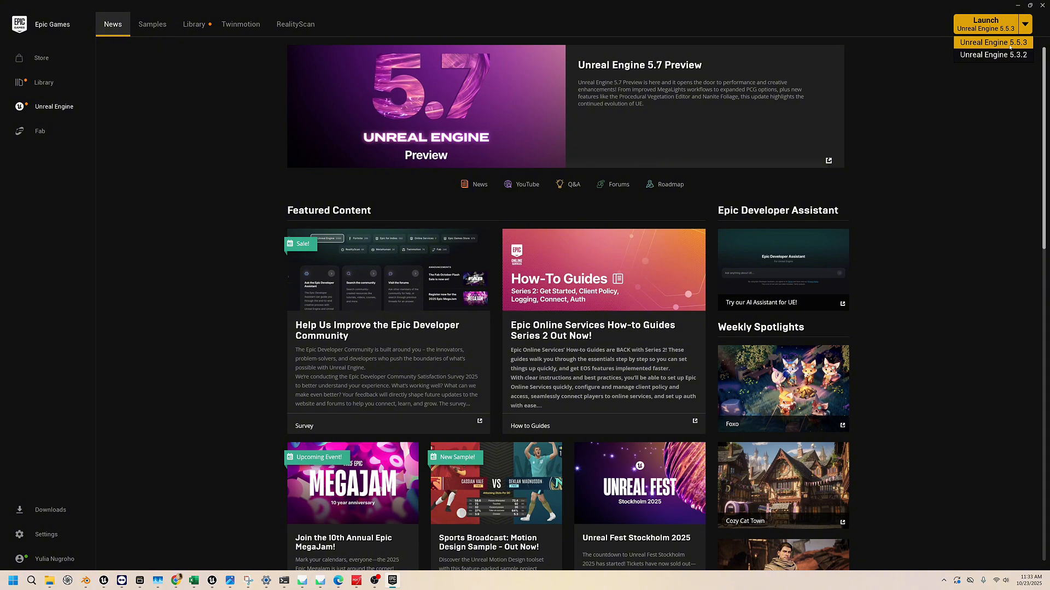
left_click(1010, 47)
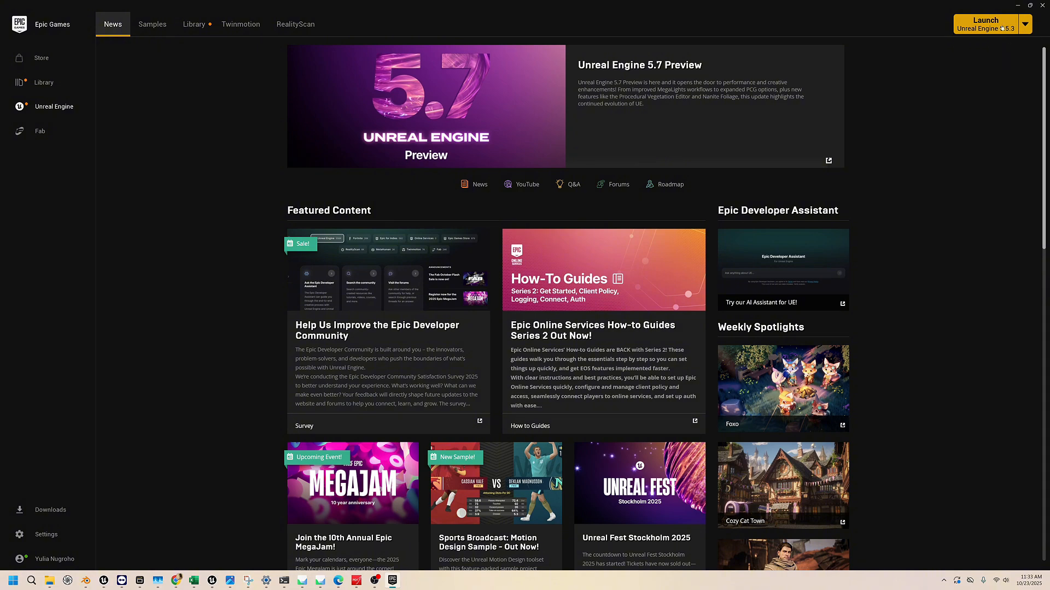
left_click(1002, 28)
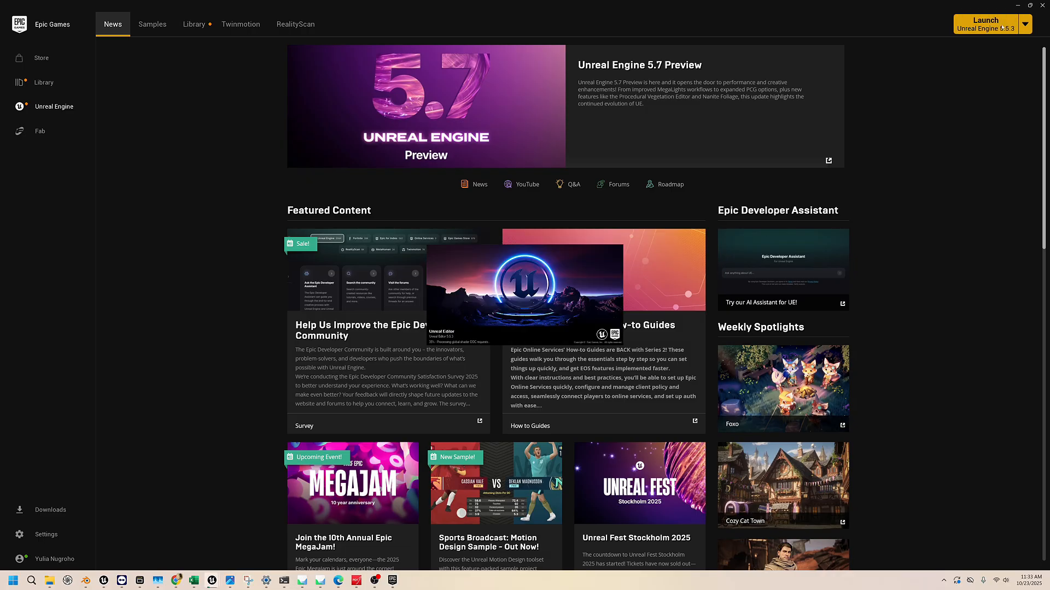
mouse_move(208, 587)
left_click(259, 525)
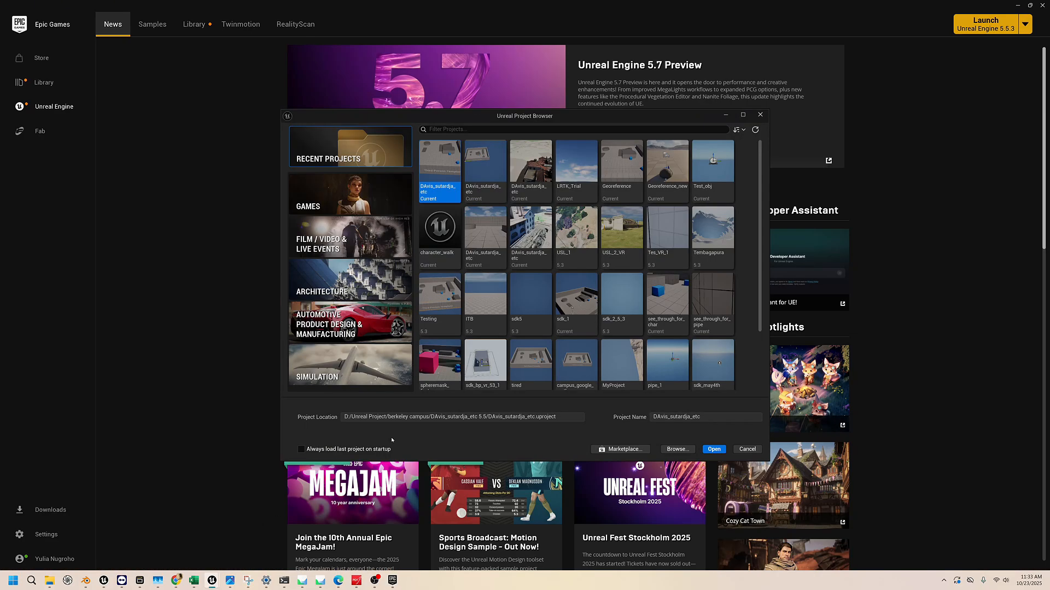
left_click(742, 115)
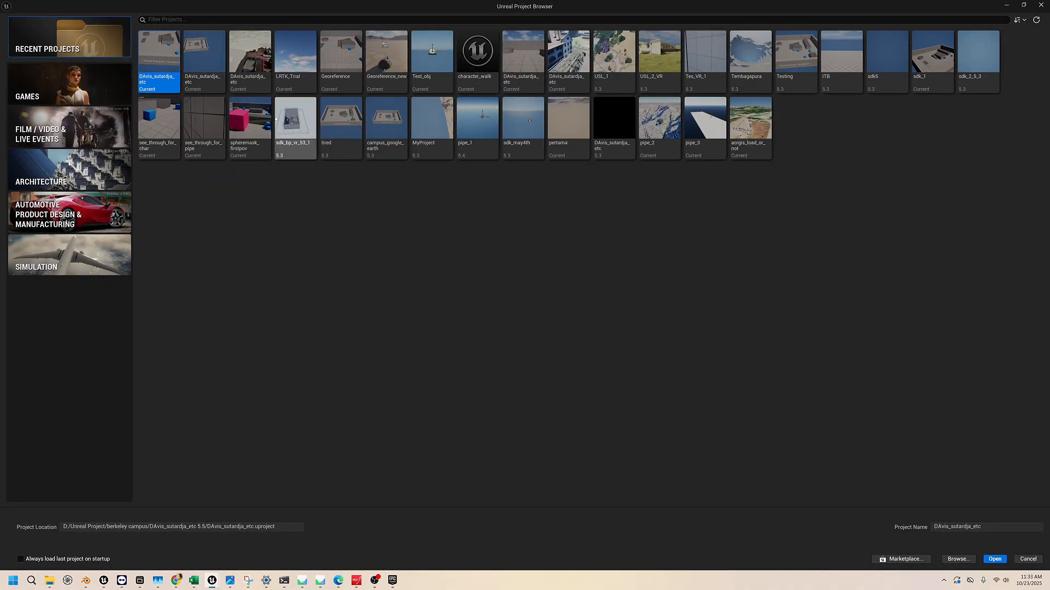
Choose the Third Person template in the Games category for a new project
left_click(88, 82)
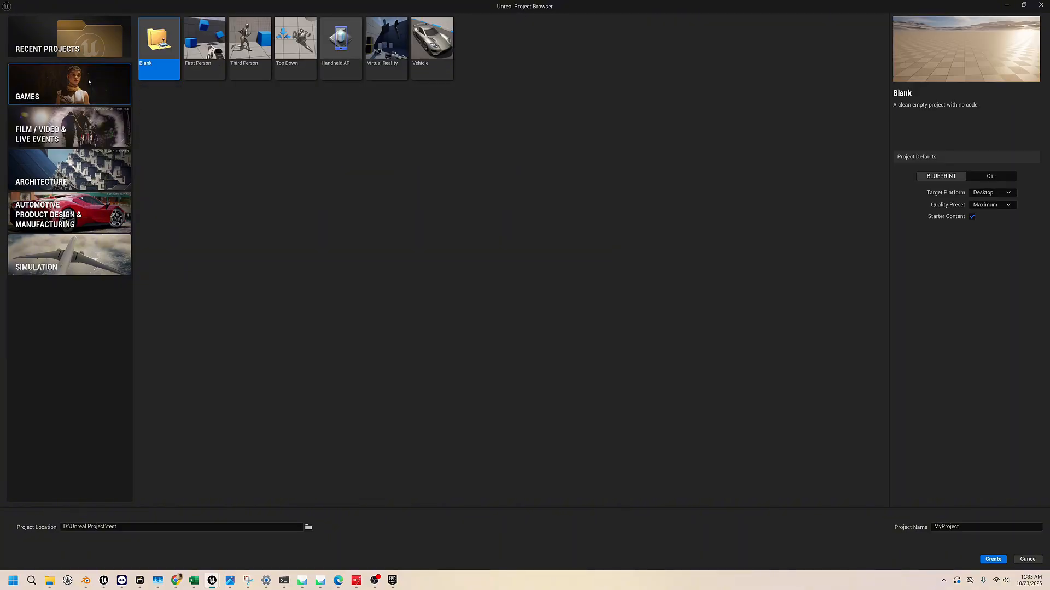
left_click(243, 61)
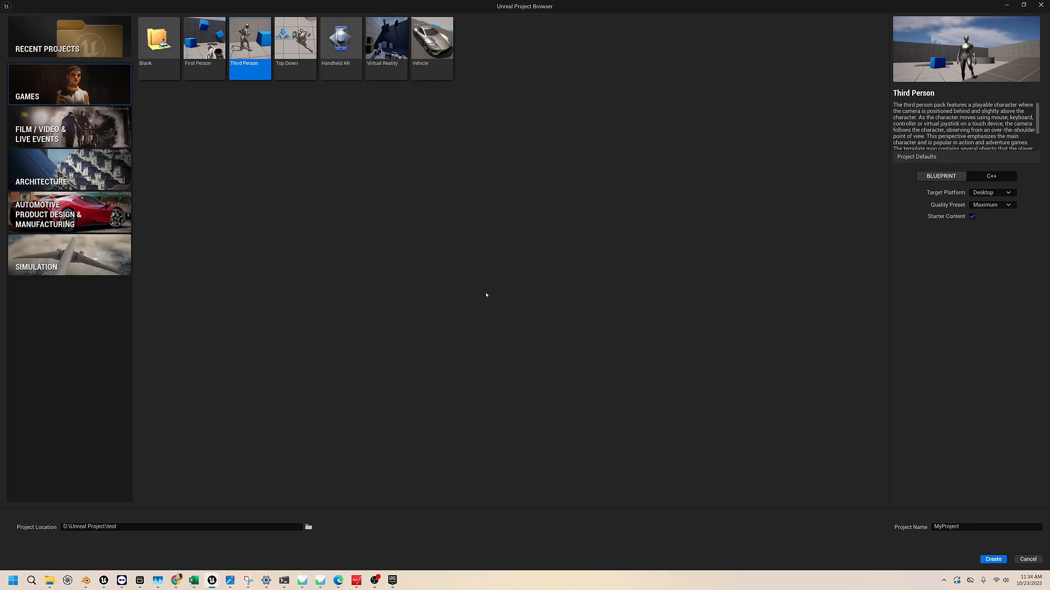
Switch to the already open acrgis_load_or_not project and examine the ThirdPersonMap arena with its blocks and ramps
mouse_move(212, 580)
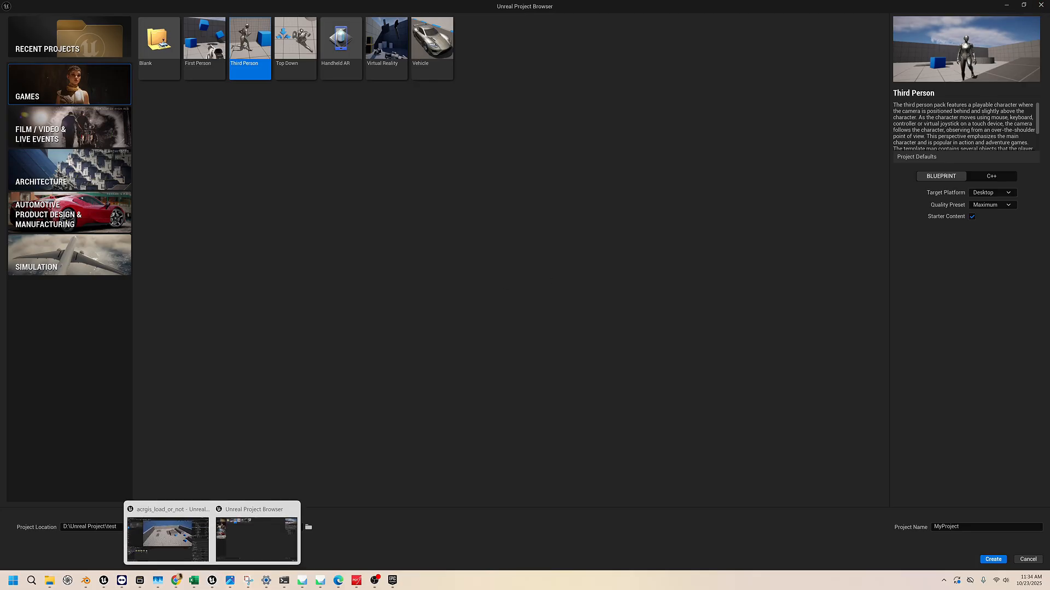
left_click(195, 548)
left_click(195, 548)
right_click_drag(540, 178, 542, 189)
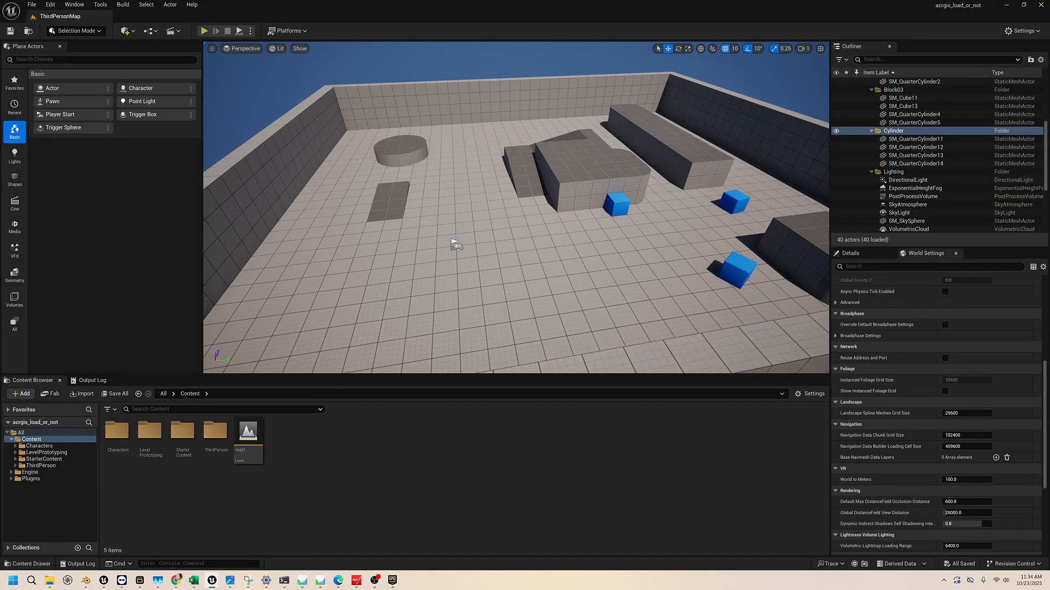
scroll(522, 134, "down", 6)
scroll(522, 134, "up", 2)
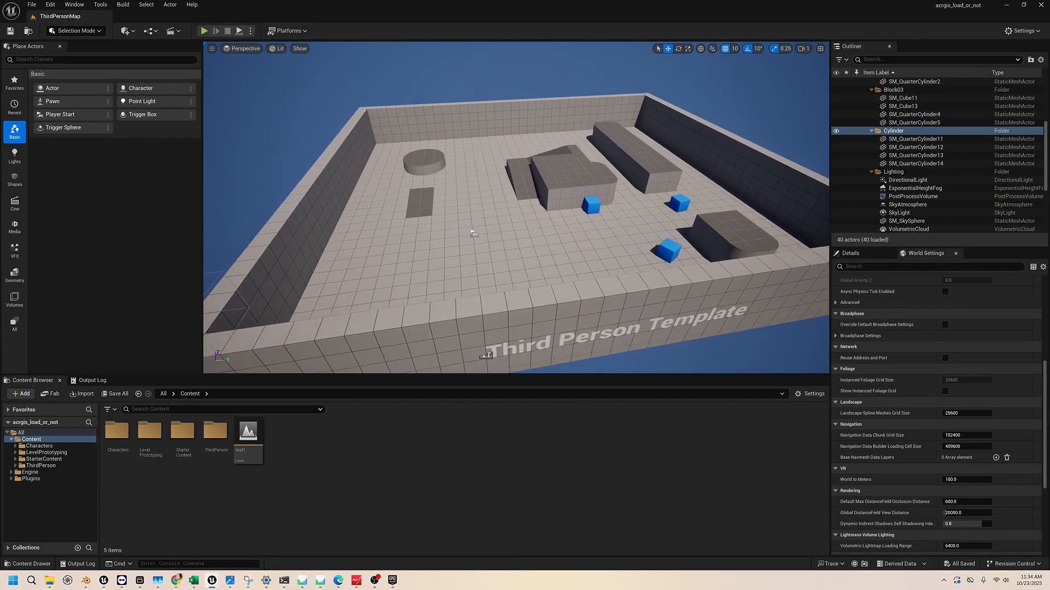
right_click_drag(522, 134, 670, 118)
key("w")
key("a")
right_click_drag(522, 190, 505, 202)
key("w")
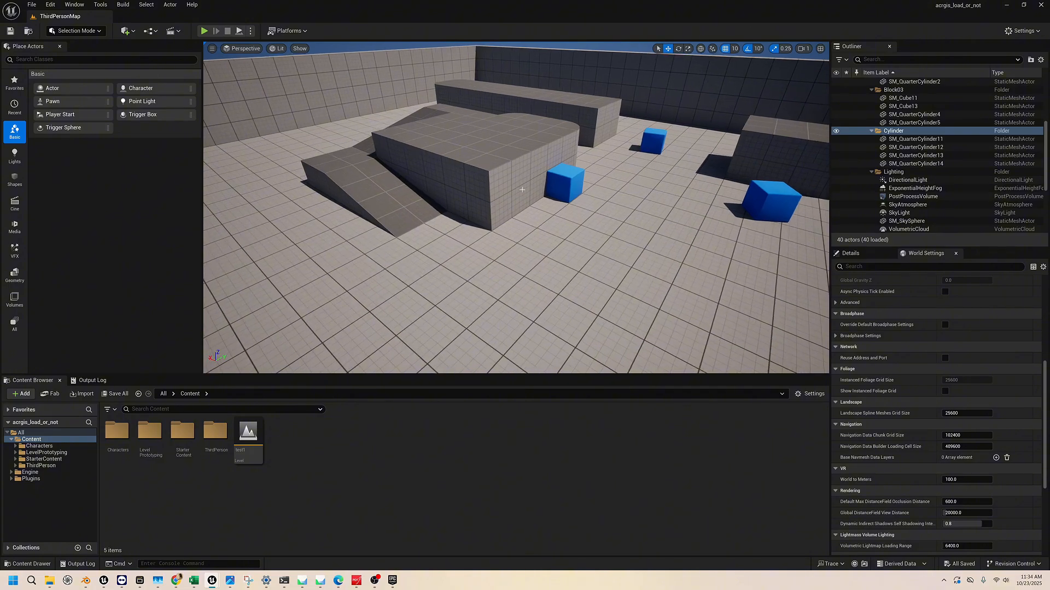
Select the Player Start on the arena floor and examine the area around it
right_click_drag(610, 185, 670, 241)
key("w")
right_click_drag(453, 230, 192, 190)
left_click(429, 233)
key("s")
key("d")
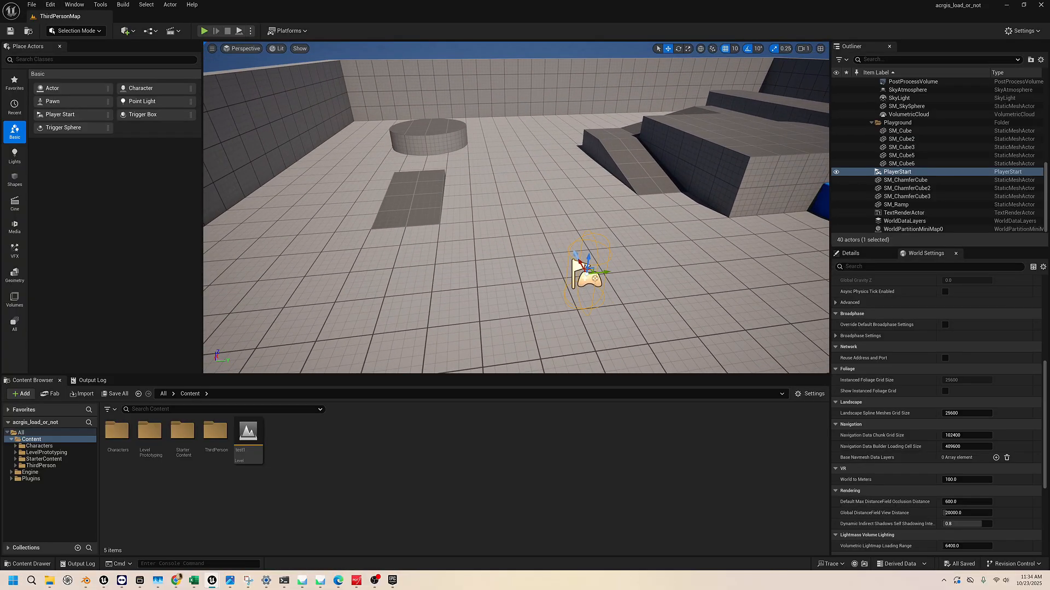
right_click_drag(470, 254, 549, 254)
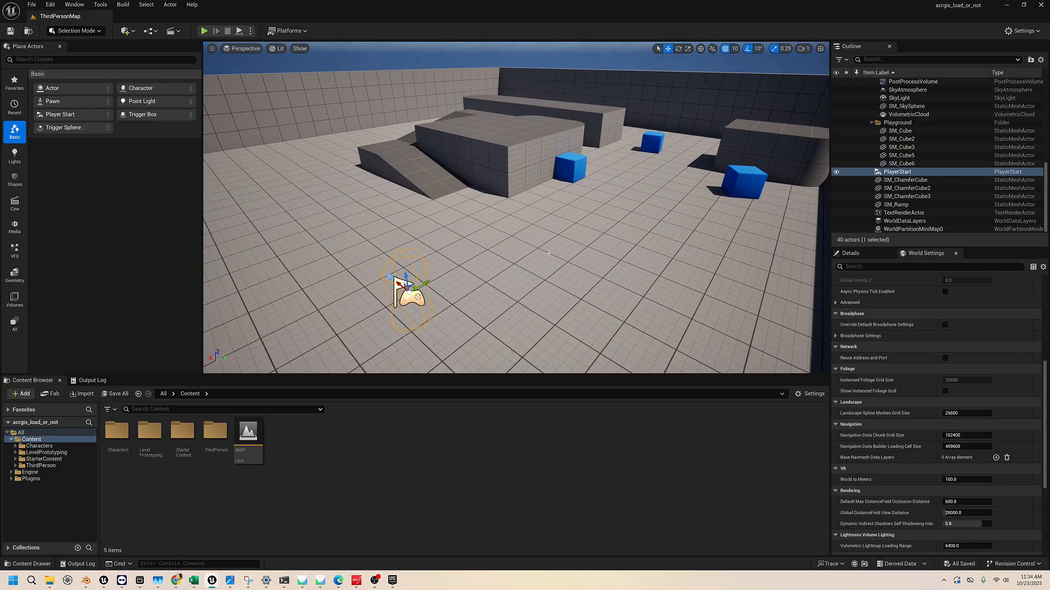
right_click_drag(548, 253, 546, 243)
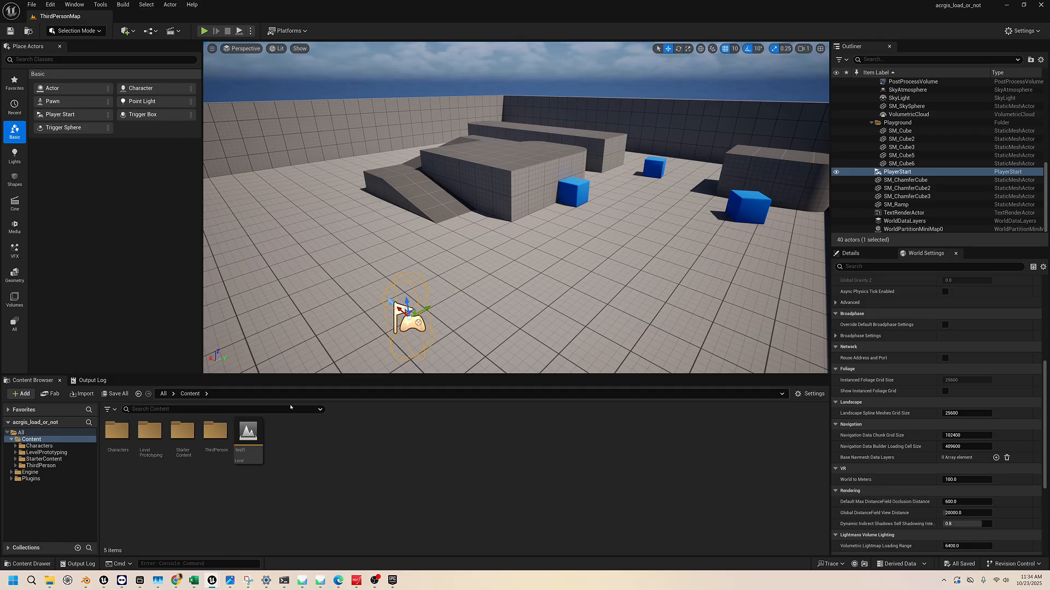
Return to the Project Browser and close it without creating a project
mouse_move(212, 580)
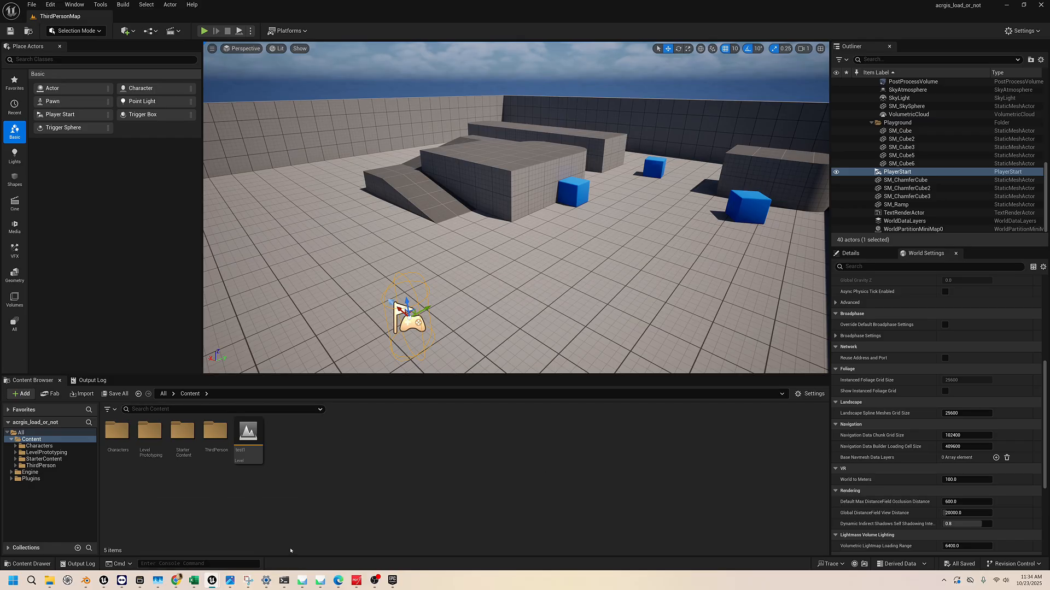
left_click(254, 528)
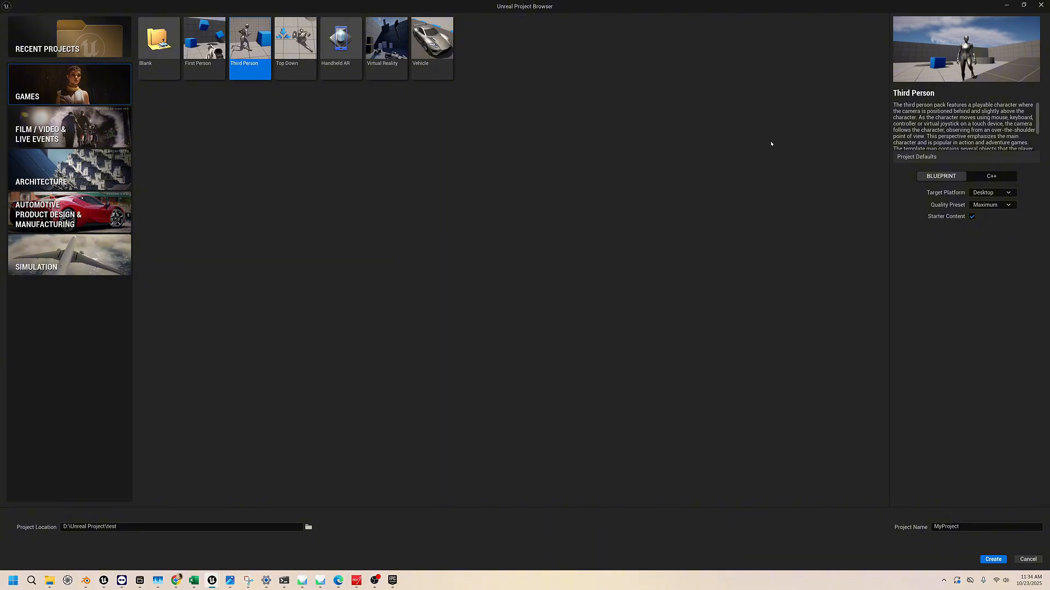
left_click(1040, 5)
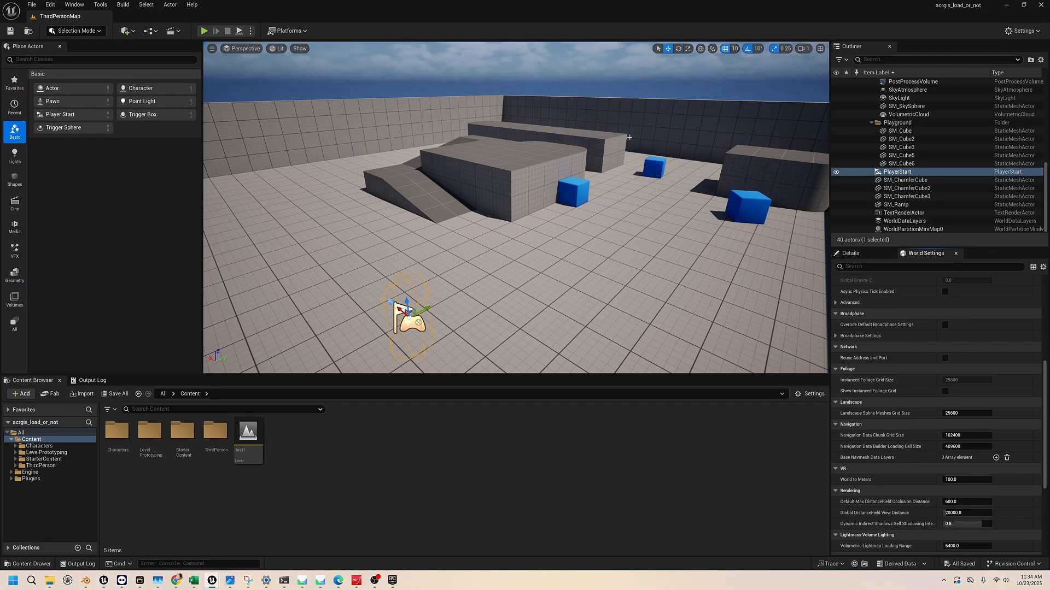
Play the level in the viewport and run the third-person character around the arena
left_click(204, 30)
left_click(502, 171)
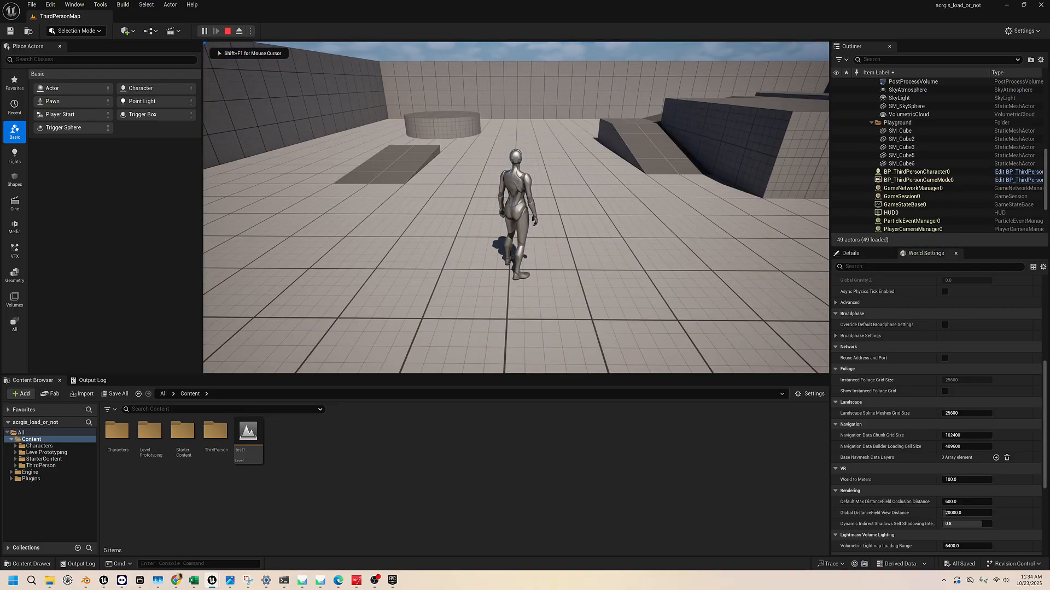
key("w")
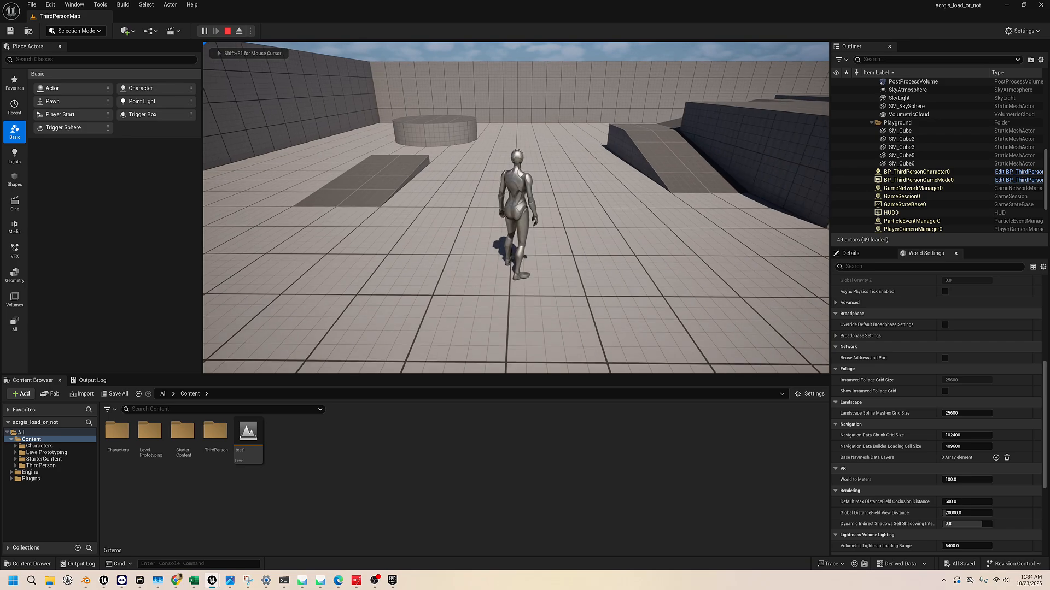
key("d")
key("w")
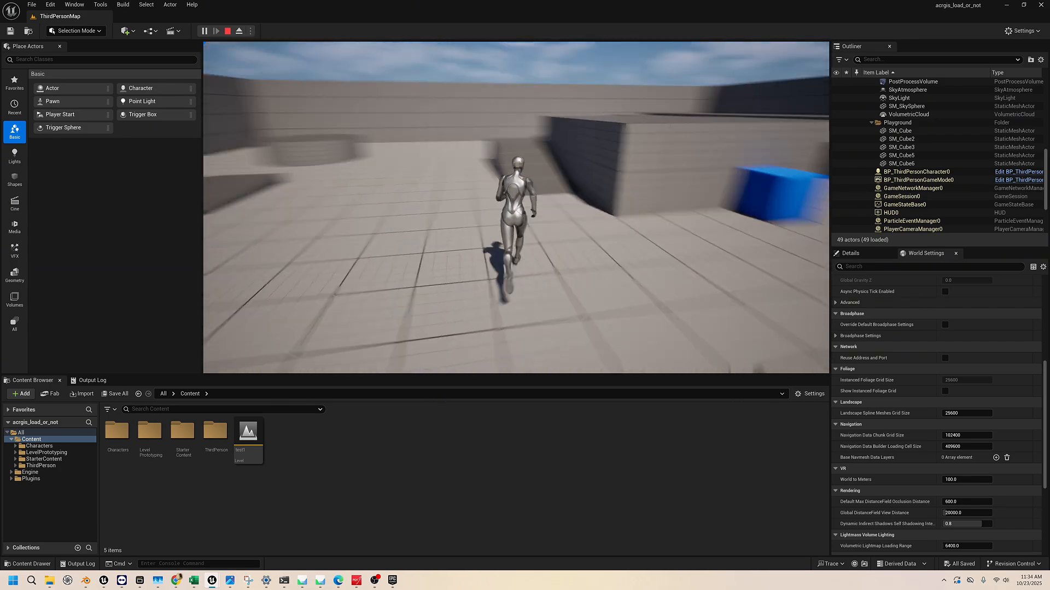
key("a")
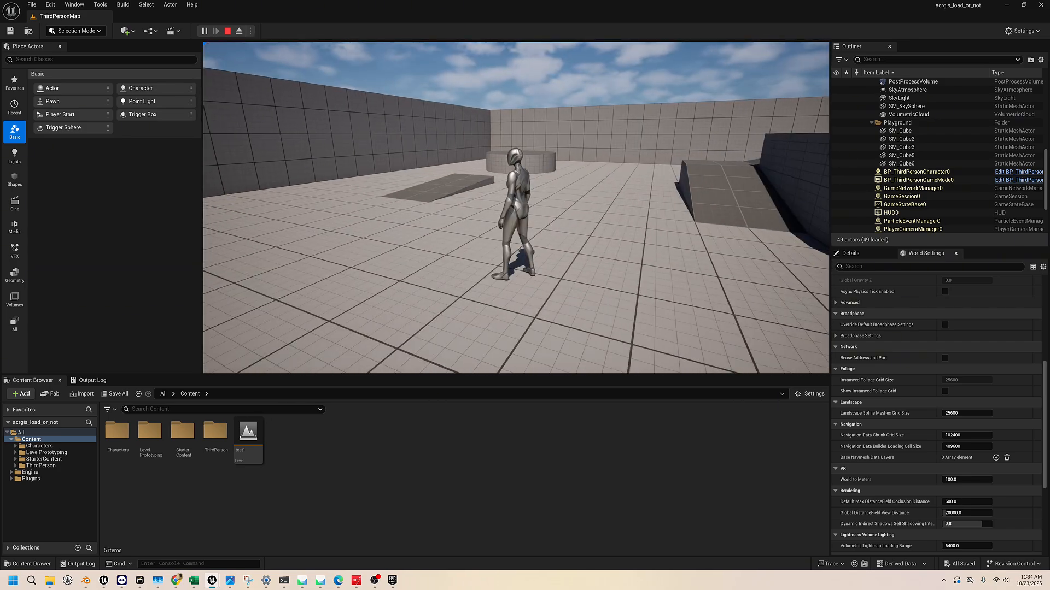
key("w")
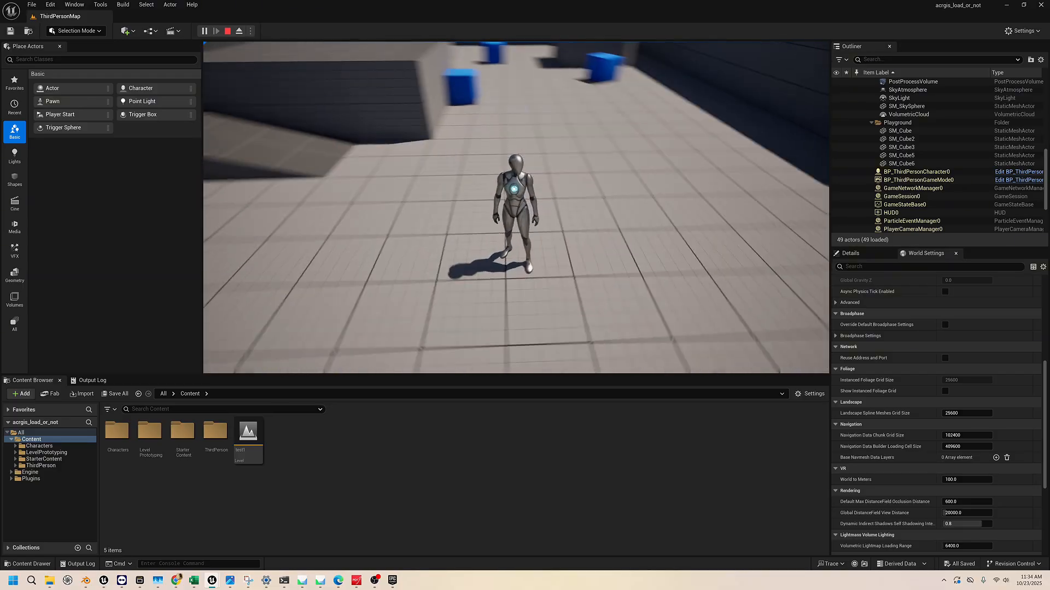
key("a")
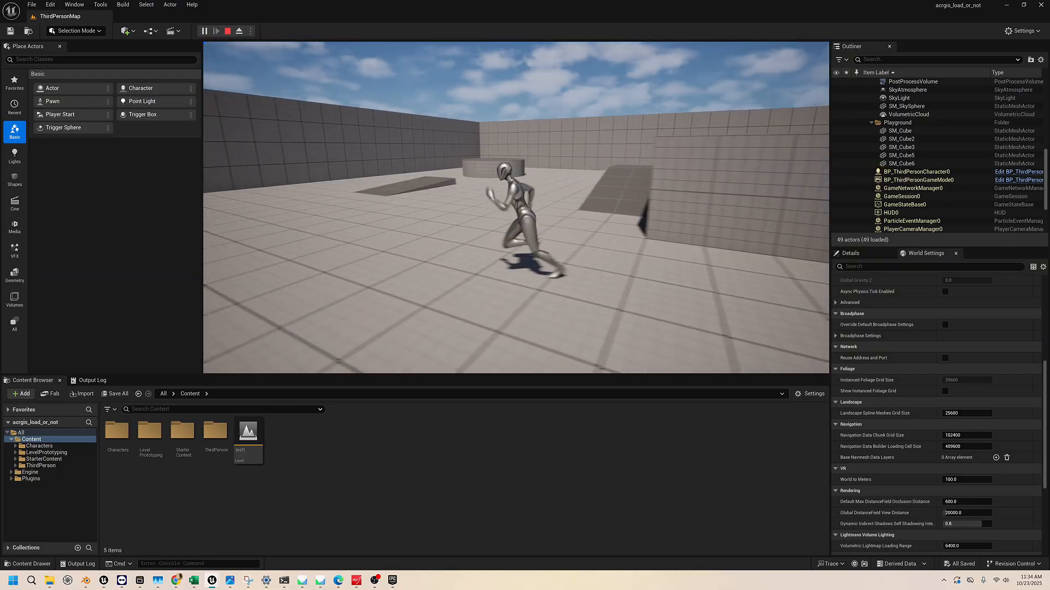
key("w")
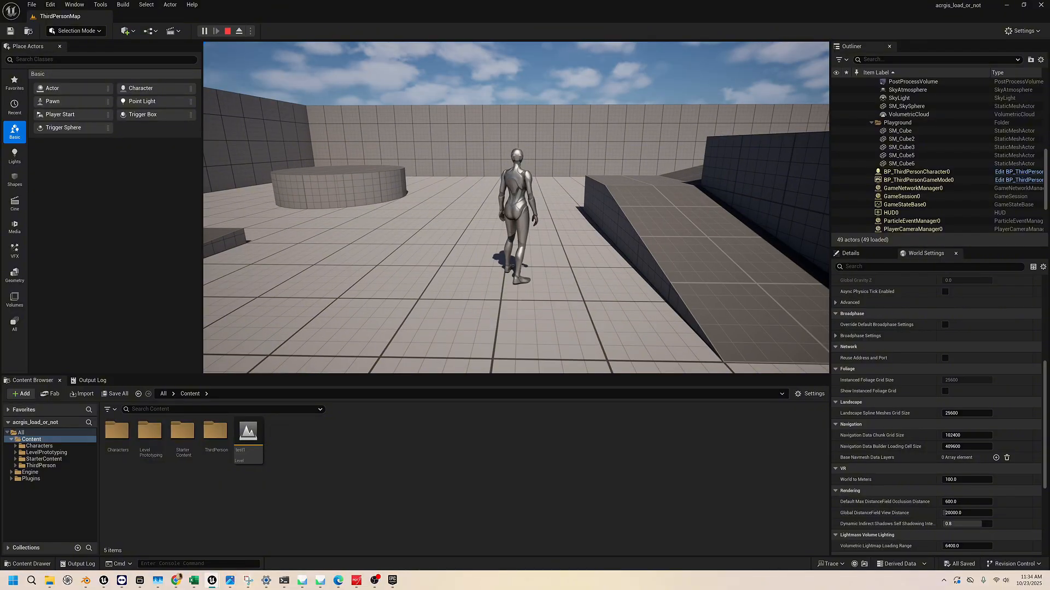
Make the character back up, jump and run sideways, and end the play session
key("s")
key("space")
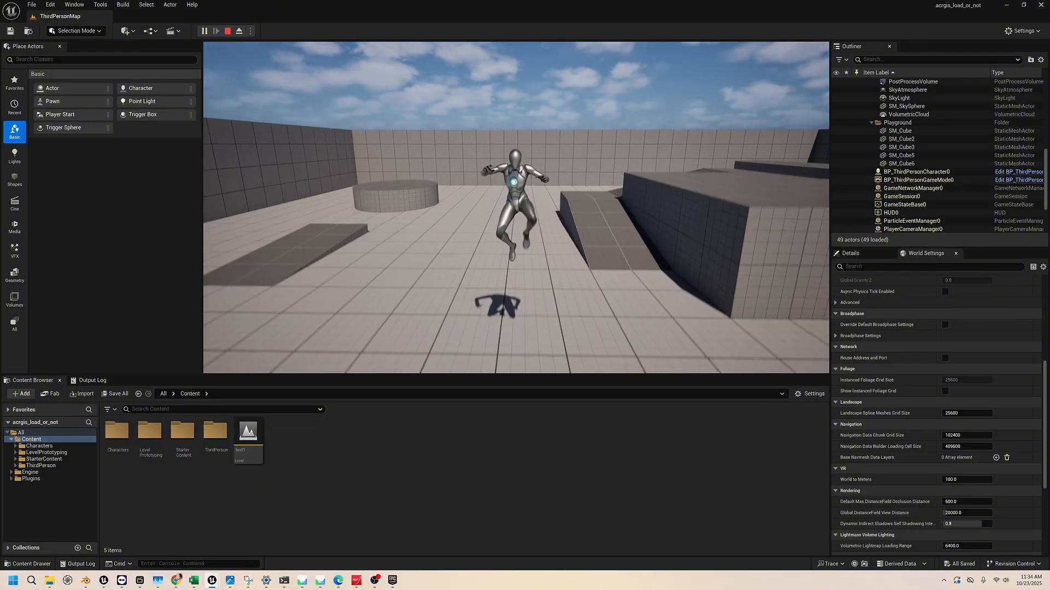
key("w")
key("a")
key("d")
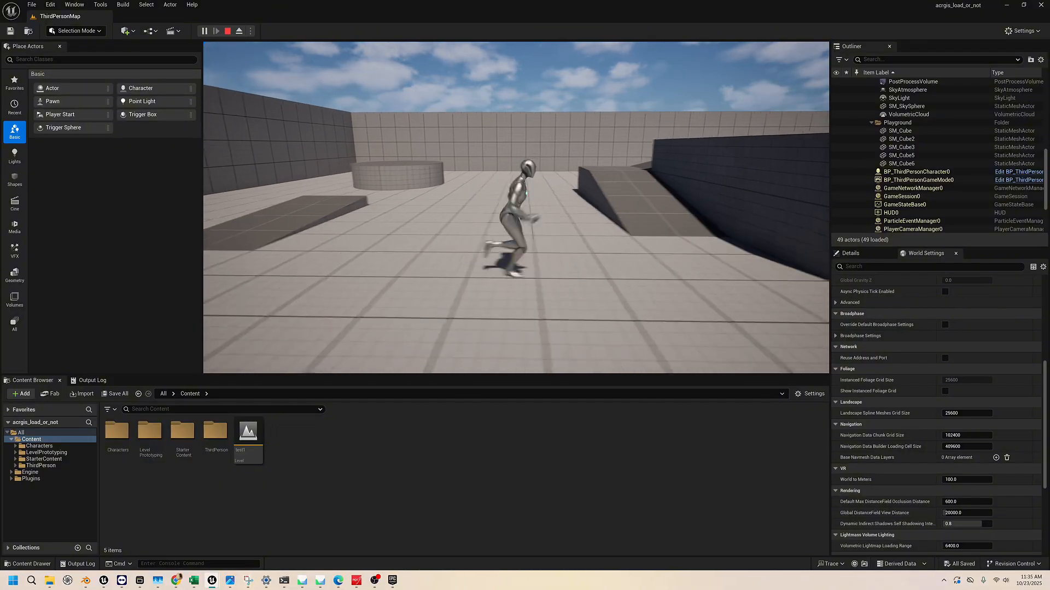
key("Escape")
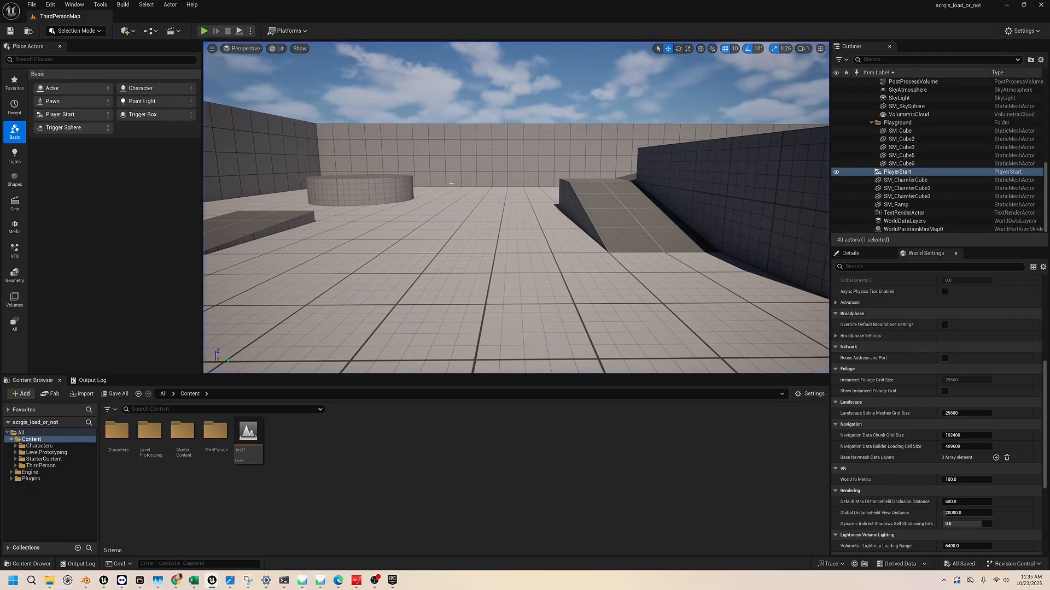
Play the level briefly again to check the character's spawn point, and stop it
left_click(205, 31)
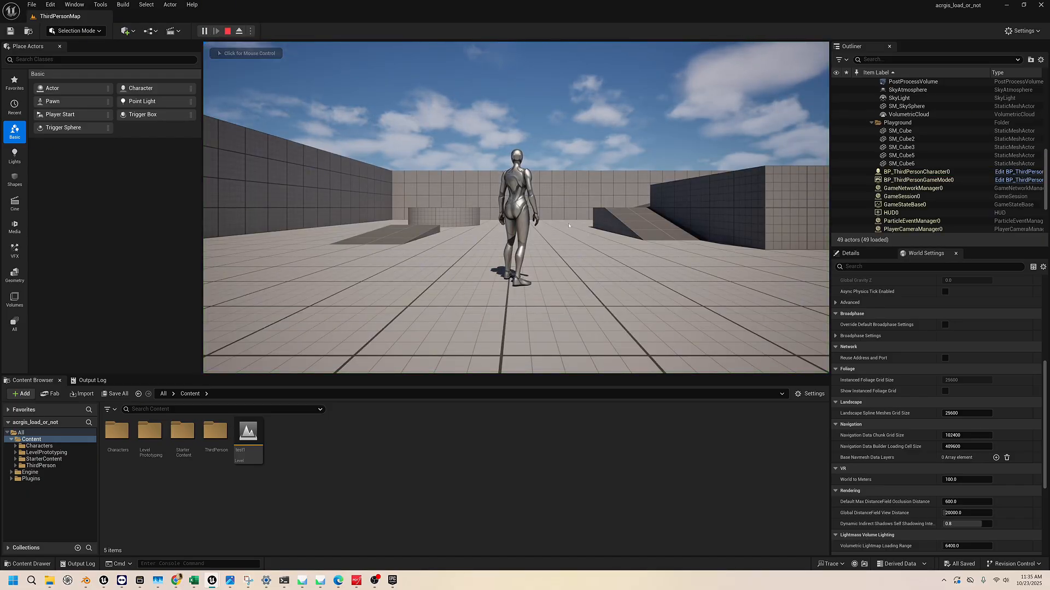
key("Escape")
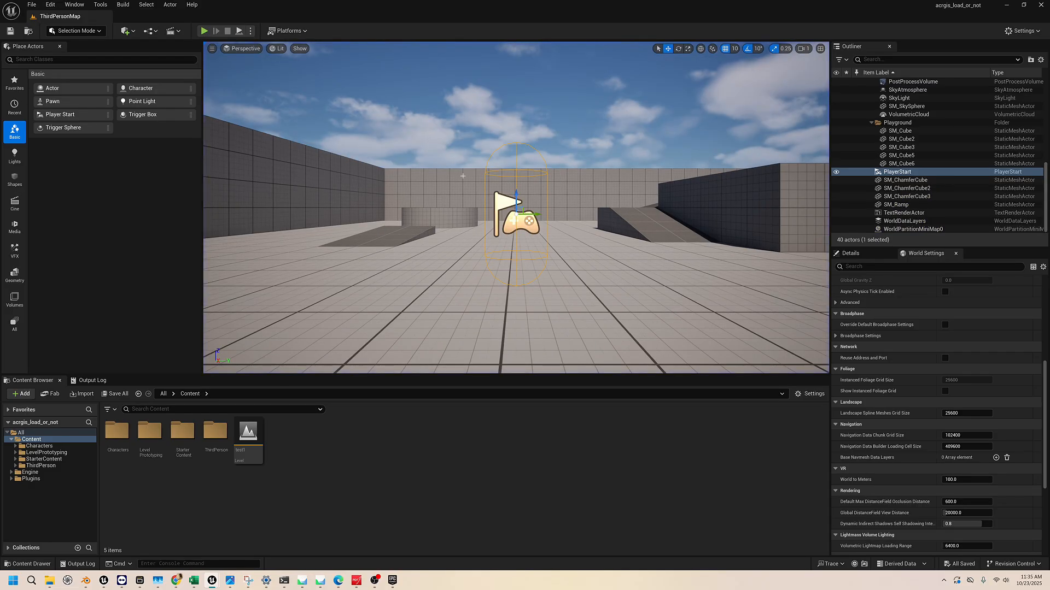
Fly around the level to examine the arena from above, the empty space beyond it and the template lettering on its outer wall
right_click_drag(462, 175, 517, 233)
key("s")
key("w")
key("s")
key("w")
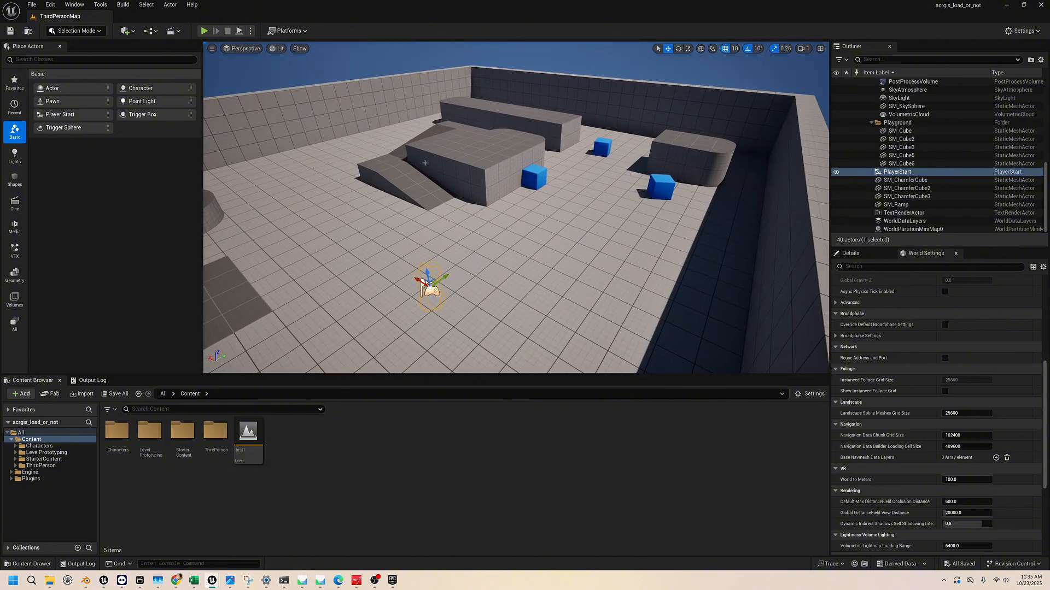
right_click_drag(454, 182, 410, 131)
key("w")
key("s")
key("s")
key("w")
key("s")
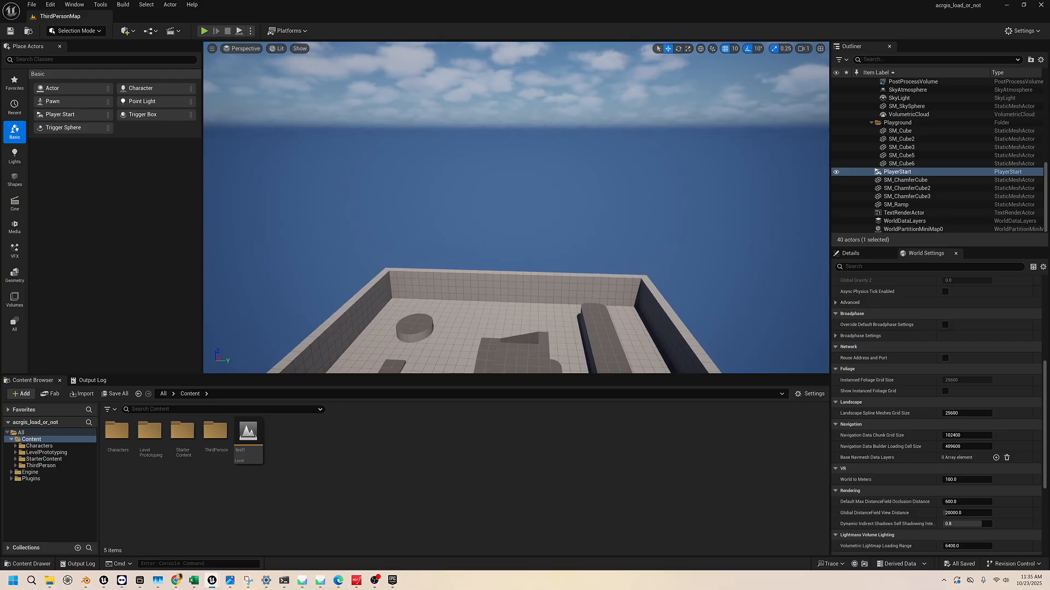
key("s")
key("q")
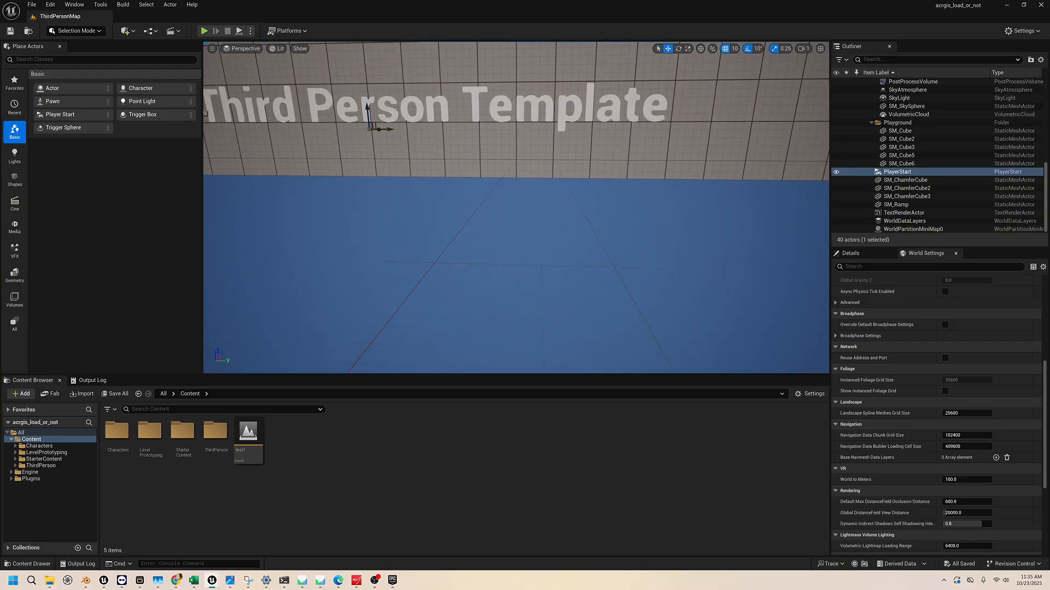
Fly back over the outer wall to view the arena, its obstacles and the player start from above
key("s")
key("e")
right_click_drag(516, 208, 487, 218)
key("w")
key("s")
key("w")
key("s")
key("w")
key("s")
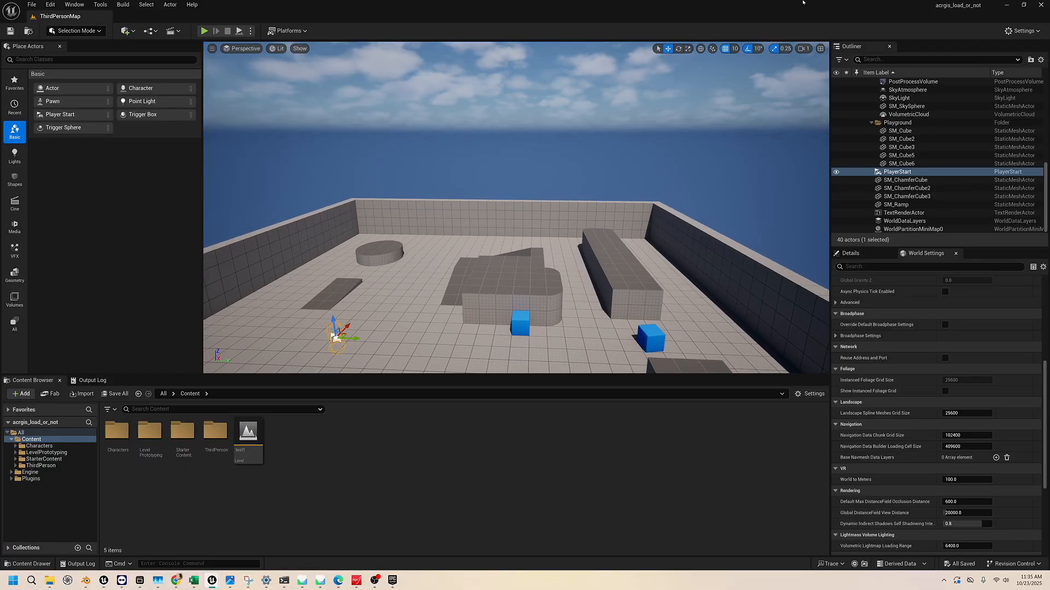
Set the viewport camera speed to 16 and fly around the arena to try the faster movement
left_click(804, 49)
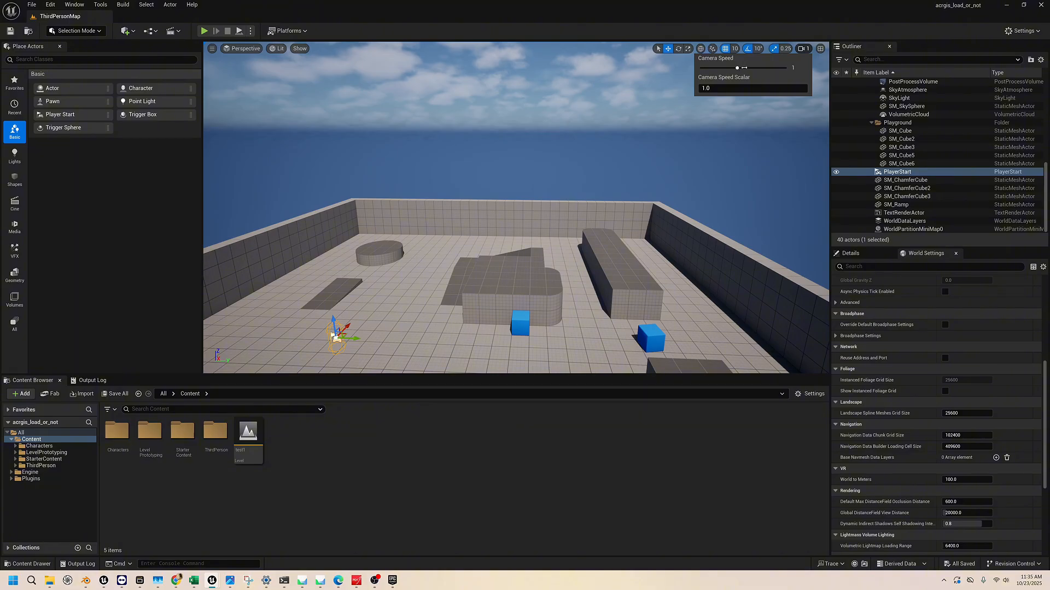
left_click_drag(769, 68, 783, 68)
key("w")
right_click_drag(569, 128, 558, 155)
key("s")
key("w")
key("s")
key("w")
key("w")
key("a")
key("w")
key("d")
right_click_drag(424, 182, 386, 179)
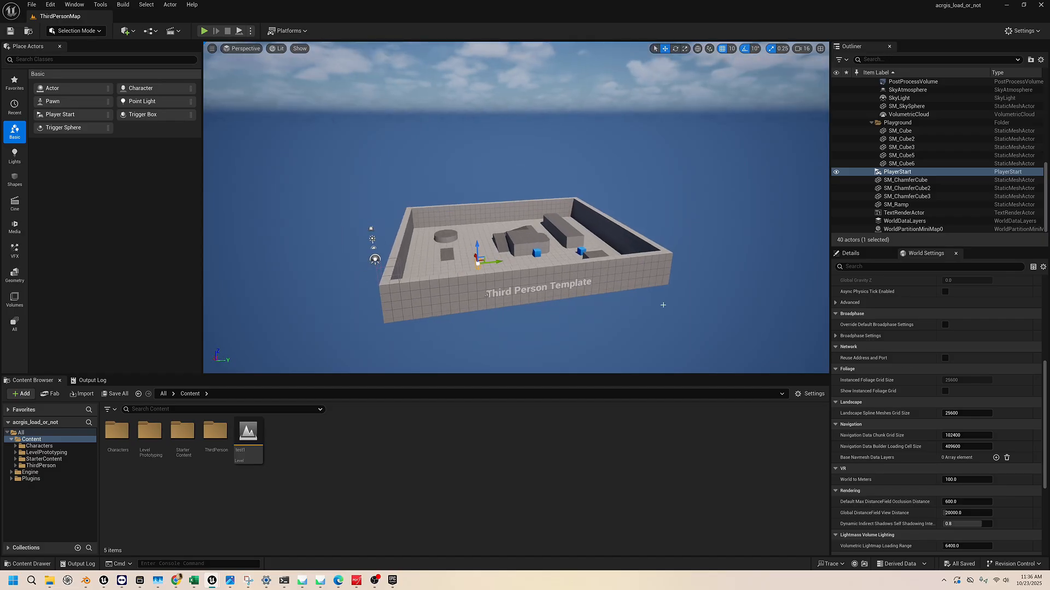
Try raising the camera speed scalar to about 38.28, and restore the scalar to 1.0 and the camera speed to 1
left_click(802, 48)
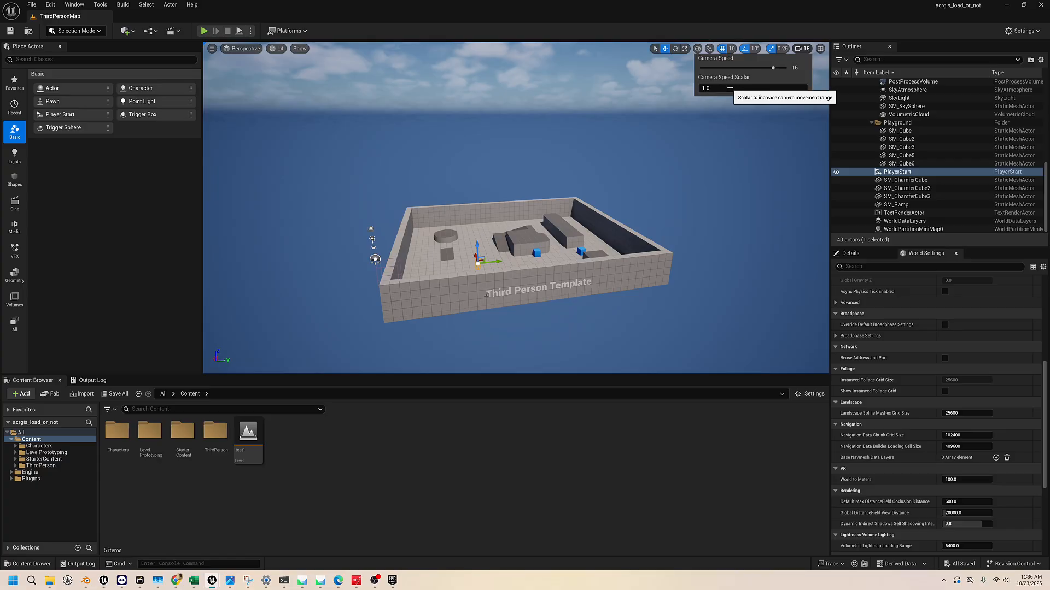
left_click_drag(729, 88, 802, 67)
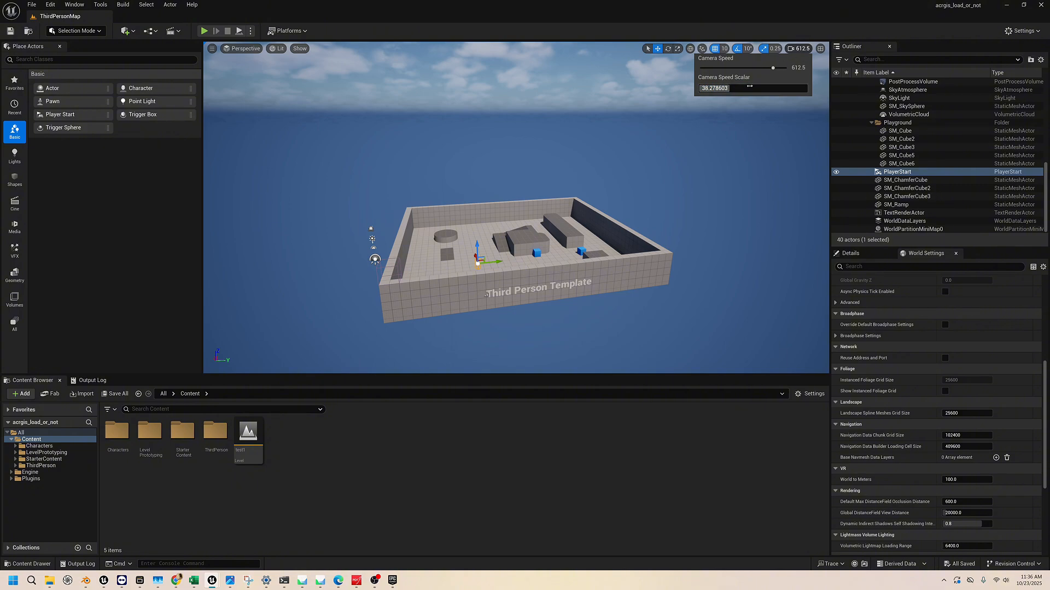
mouse_move(745, 88)
left_mouse_down()
mouse_move(702, 88)
mouse_move(798, 66)
mouse_move(749, 69)
left_mouse_up()
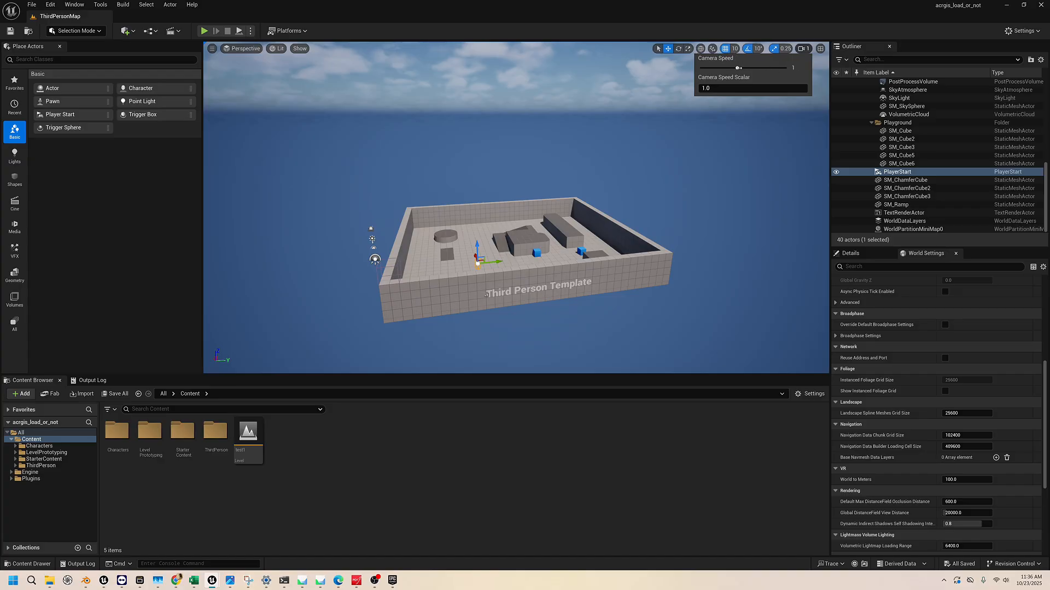
Fly over the outer wall into the arena and look around its obstacles in all directions
right_click_drag(590, 180, 656, 137)
key("w")
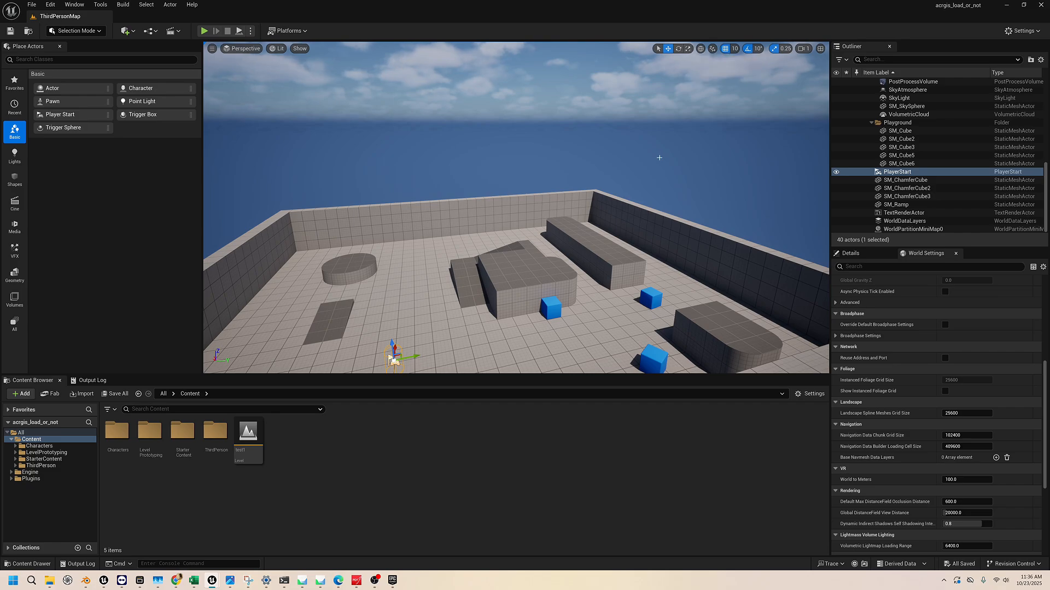
right_click_drag(659, 158, 638, 132)
key("w")
key("s")
key("a")
key("w")
key("d")
key("s")
key("d")
key("w")
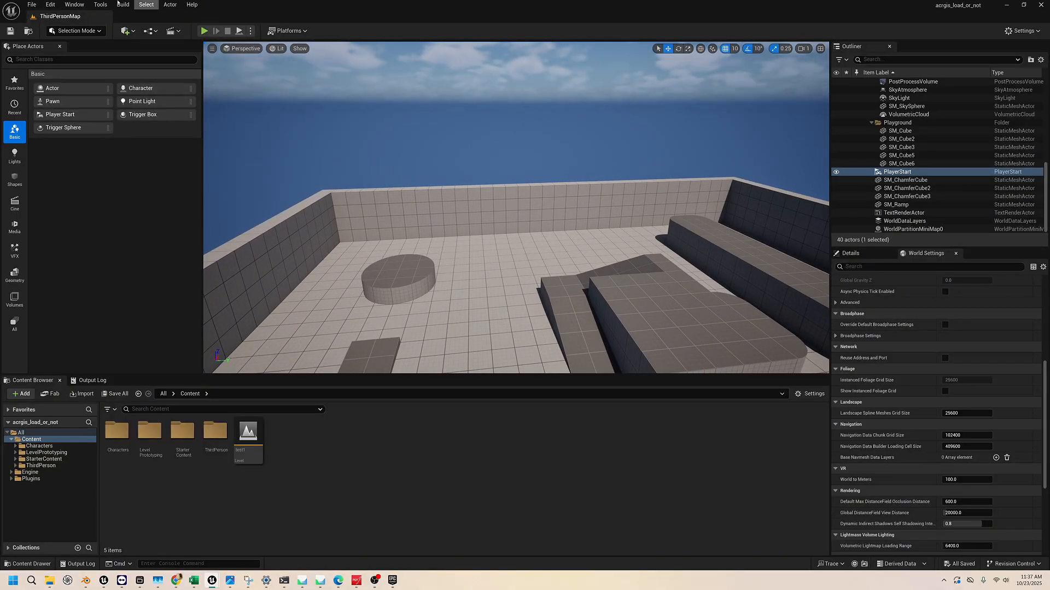
Select the blue cube beside the raised ramp platform and move it away across the floor
right_click_drag(551, 158, 513, 174)
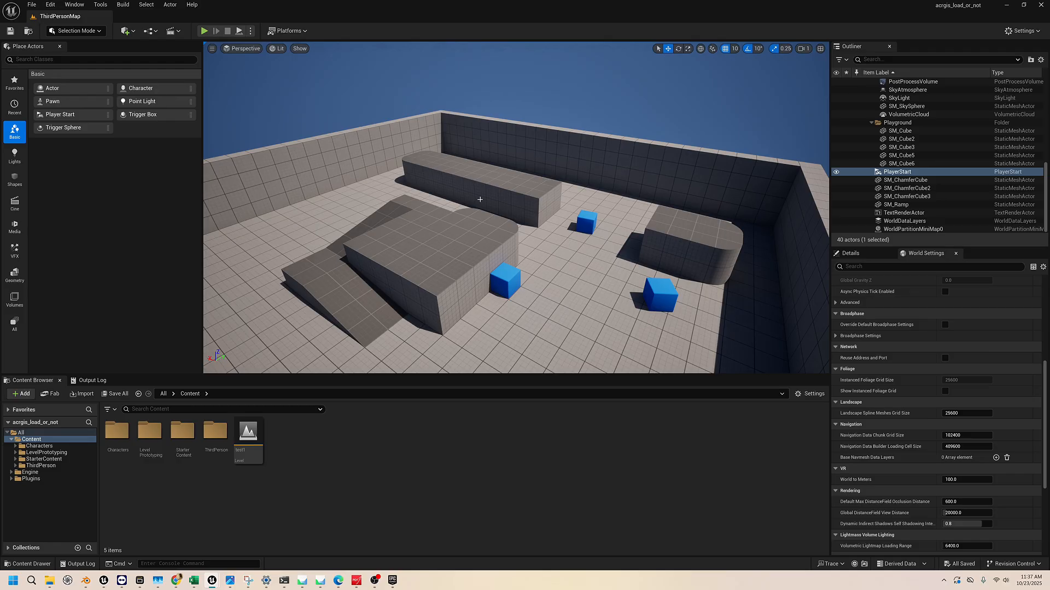
right_click_drag(480, 200, 548, 161)
left_click(527, 193)
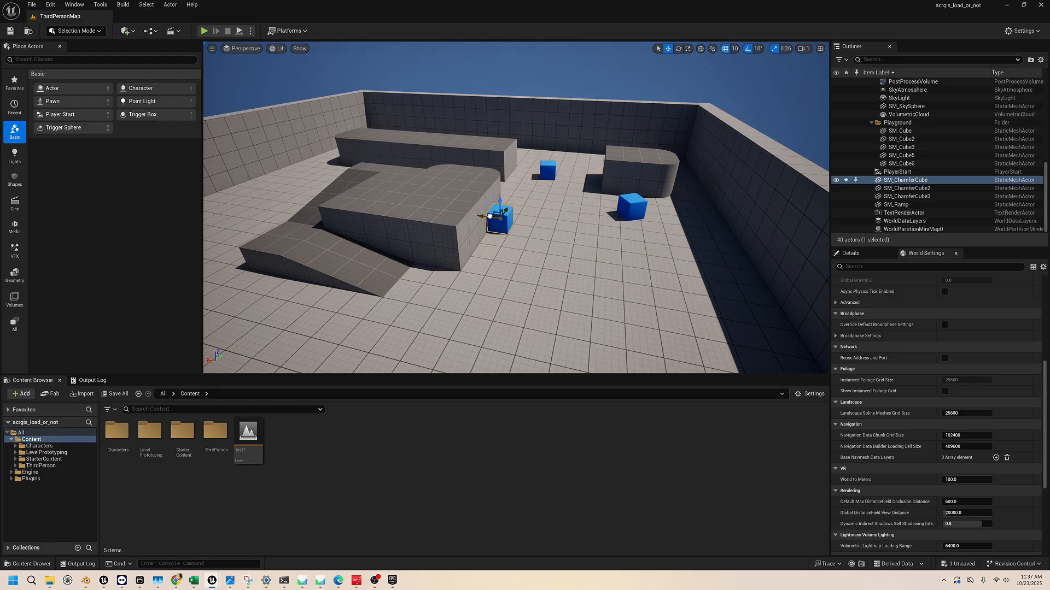
left_click_drag(496, 217, 556, 186)
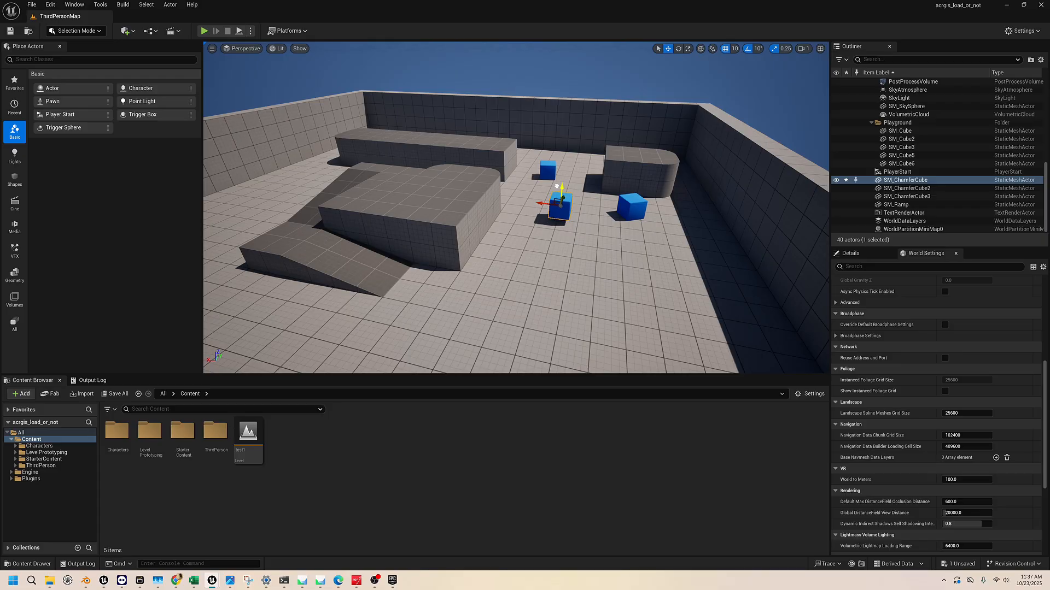
Rotate the moved blue cube with the Rotate tool
left_click(678, 50)
mouse_move(582, 212)
right_mouse_down()
mouse_move(551, 223)
mouse_move(600, 217)
right_mouse_up()
mouse_move(524, 195)
left_mouse_down()
mouse_move(505, 199)
mouse_move(538, 190)
mouse_move(520, 195)
mouse_move(529, 193)
left_mouse_up()
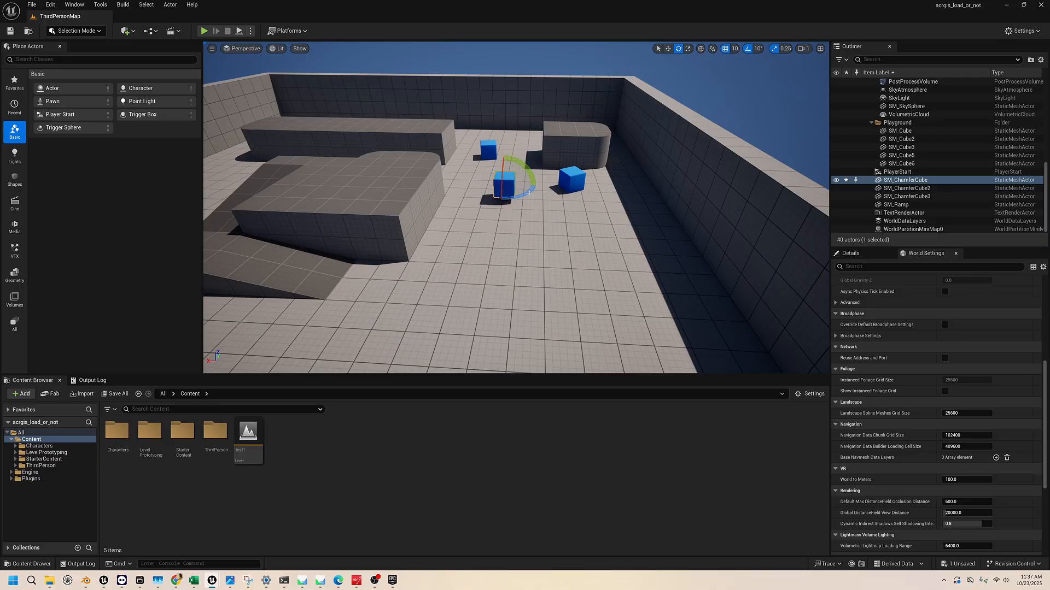
Scale the moved blue cube with the Scale tool, stretching it along its X axis
left_click(688, 49)
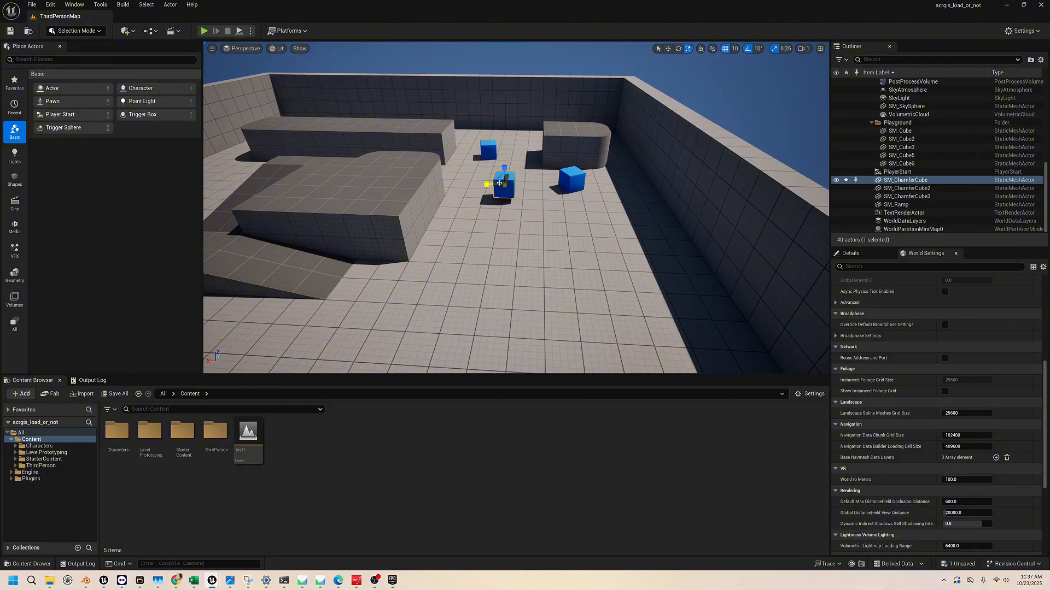
mouse_move(486, 183)
left_mouse_down()
mouse_move(467, 184)
mouse_move(484, 184)
left_mouse_up()
scroll(538, 206, "up", 3)
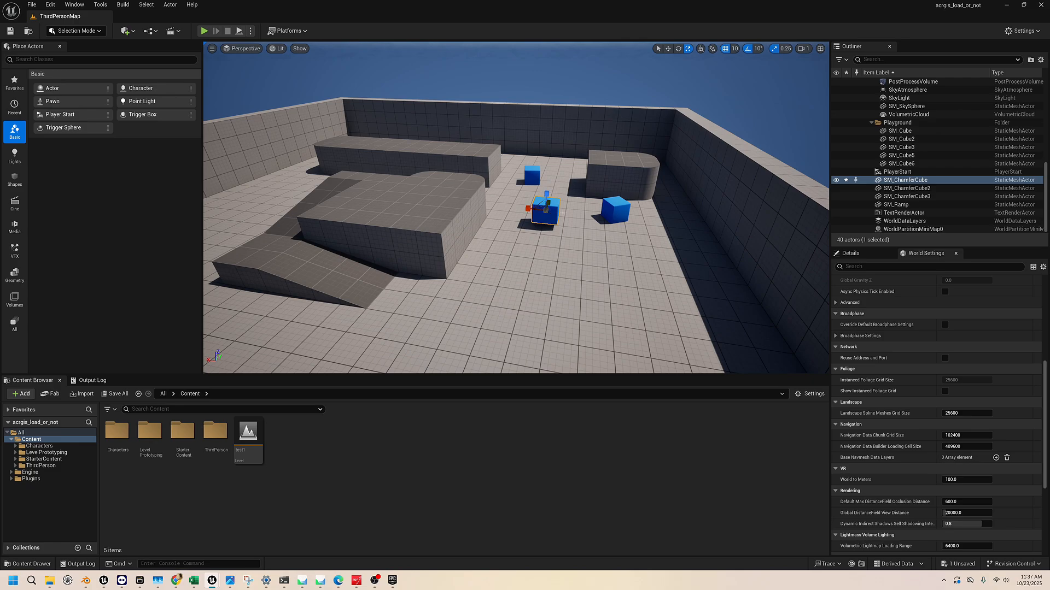
scroll(544, 214, "up", 4)
scroll(563, 212, "up", 2)
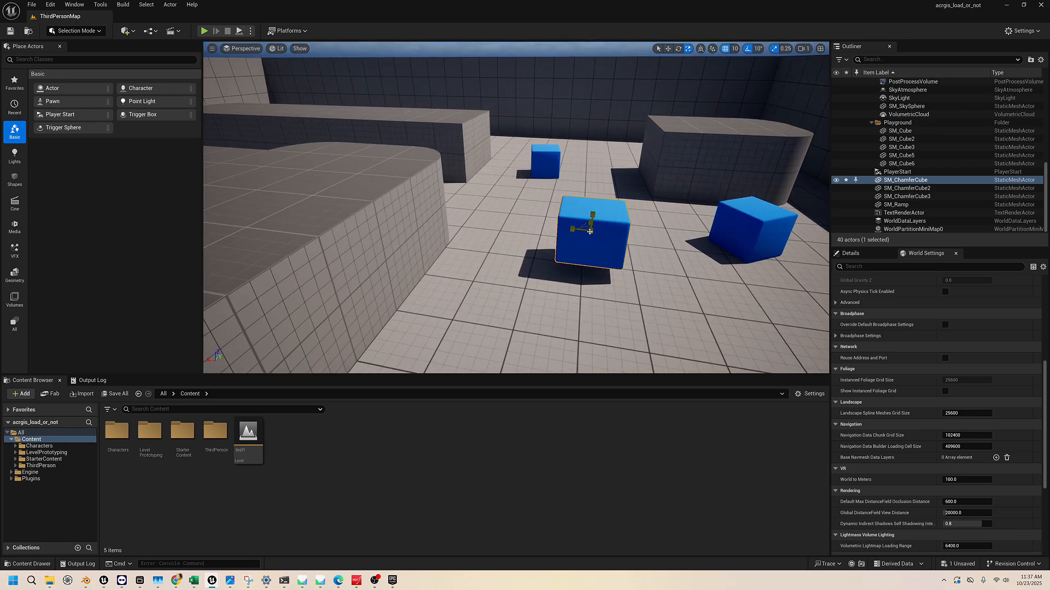
scroll(563, 213, "up", 2)
key("d")
mouse_move(563, 212)
right_mouse_down()
mouse_move(531, 215)
mouse_move(557, 211)
right_mouse_up()
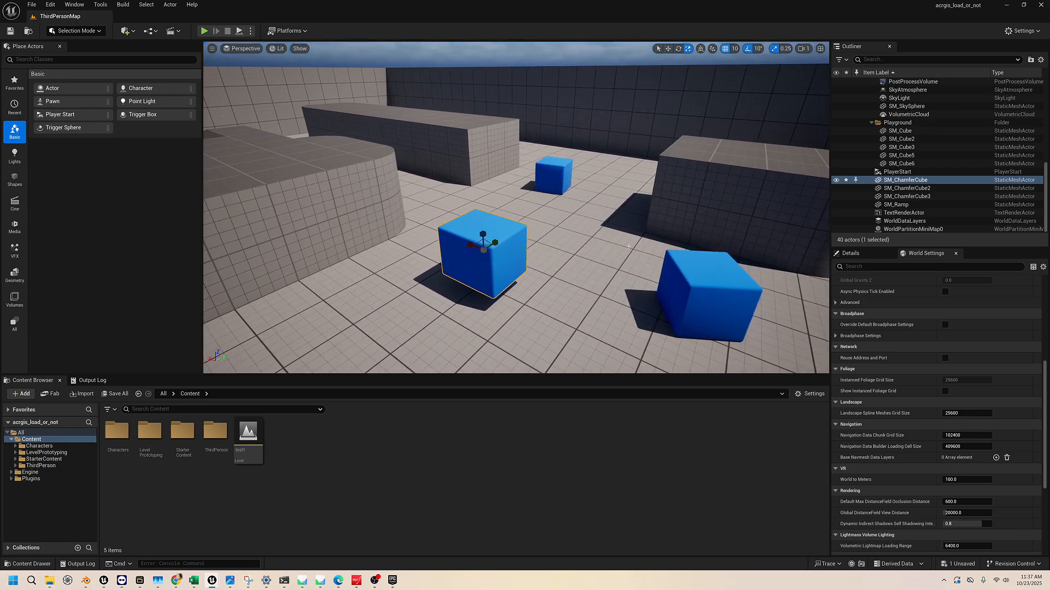
left_click_drag(480, 252, 495, 230)
mouse_move(496, 256)
right_mouse_down()
mouse_move(445, 196)
mouse_move(465, 200)
mouse_move(507, 269)
right_mouse_up()
Pull the view back to examine the whole arena with the edited cube and the player start
key("s")
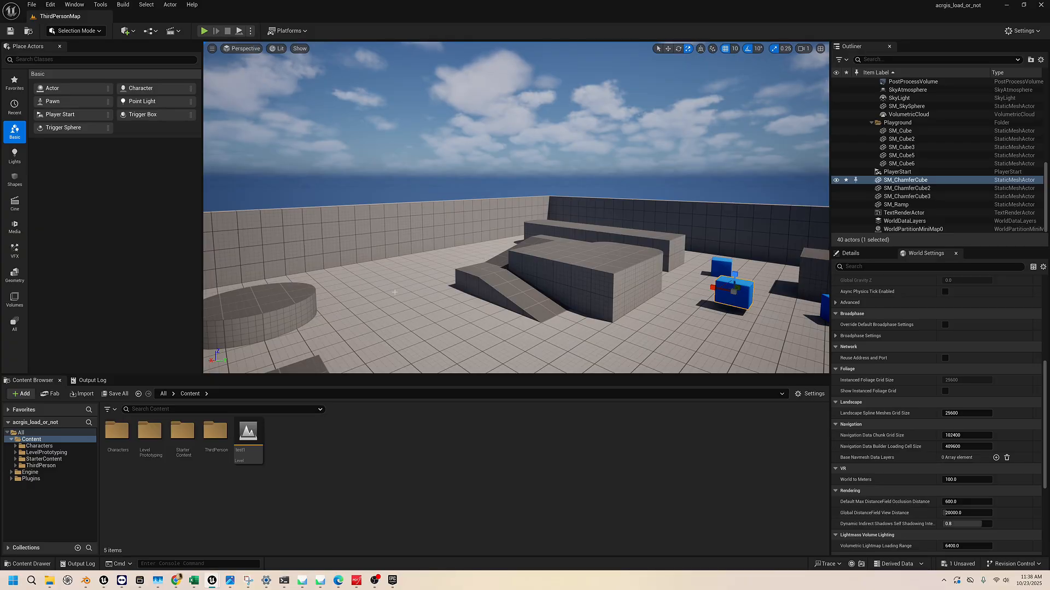
key("s")
right_click_drag(394, 292, 637, 271)
key("s")
right_click_drag(574, 257, 556, 275)
right_click_drag(494, 178, 503, 167)
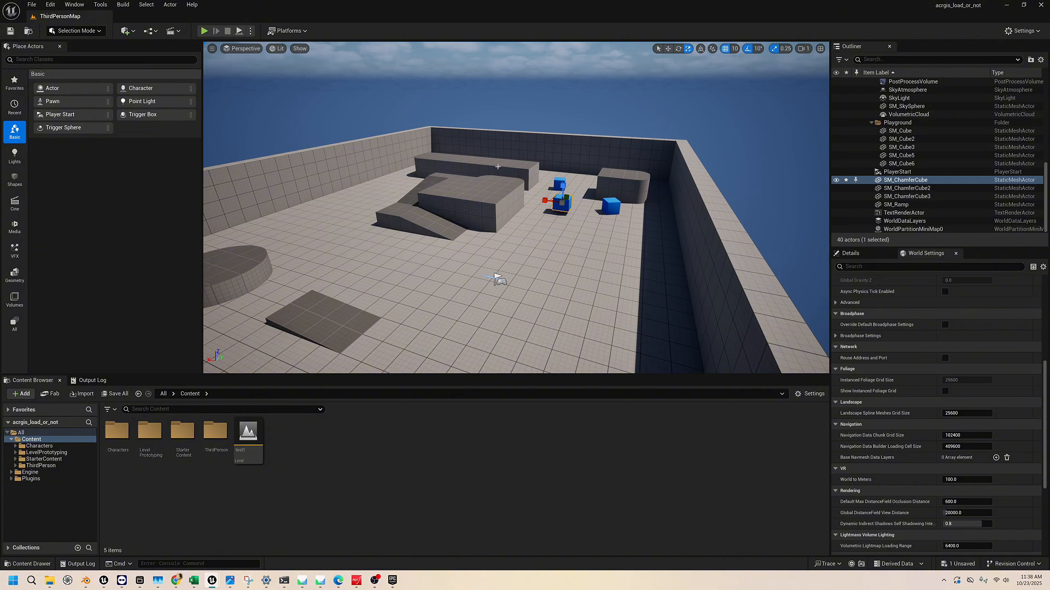
mouse_move(535, 207)
right_mouse_down()
mouse_move(516, 207)
mouse_move(588, 192)
mouse_move(519, 201)
right_mouse_up()
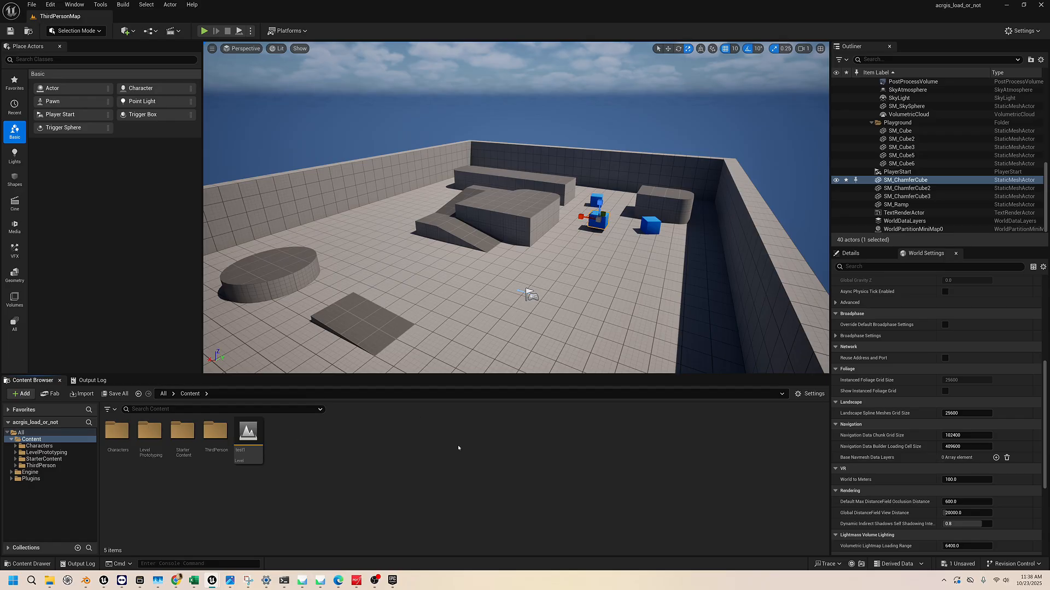
Create a new folder in the project's Content folder and enter the person's first name as its name
left_click(54, 440)
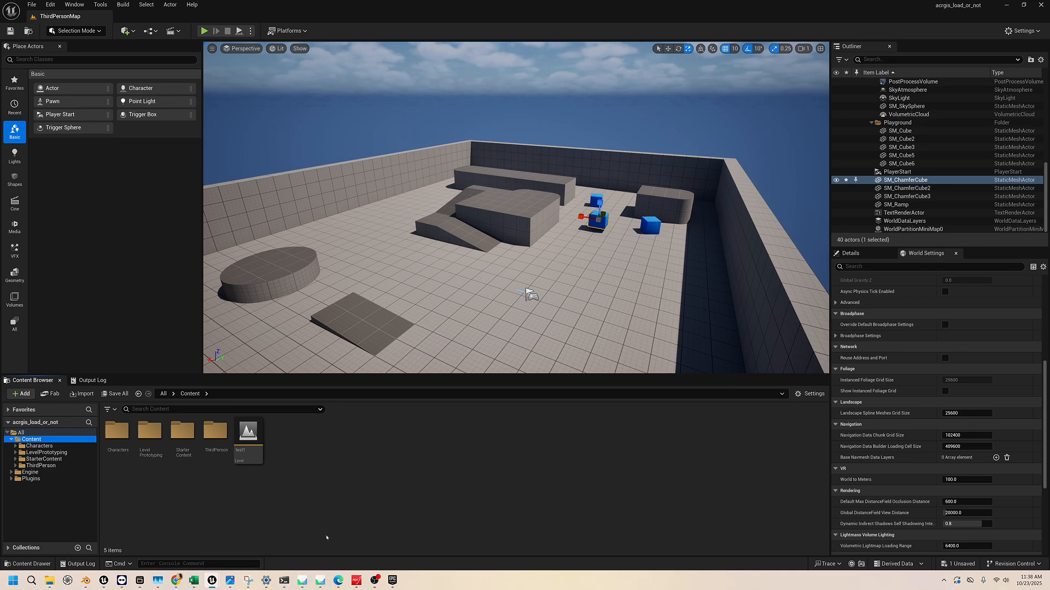
right_click(191, 495)
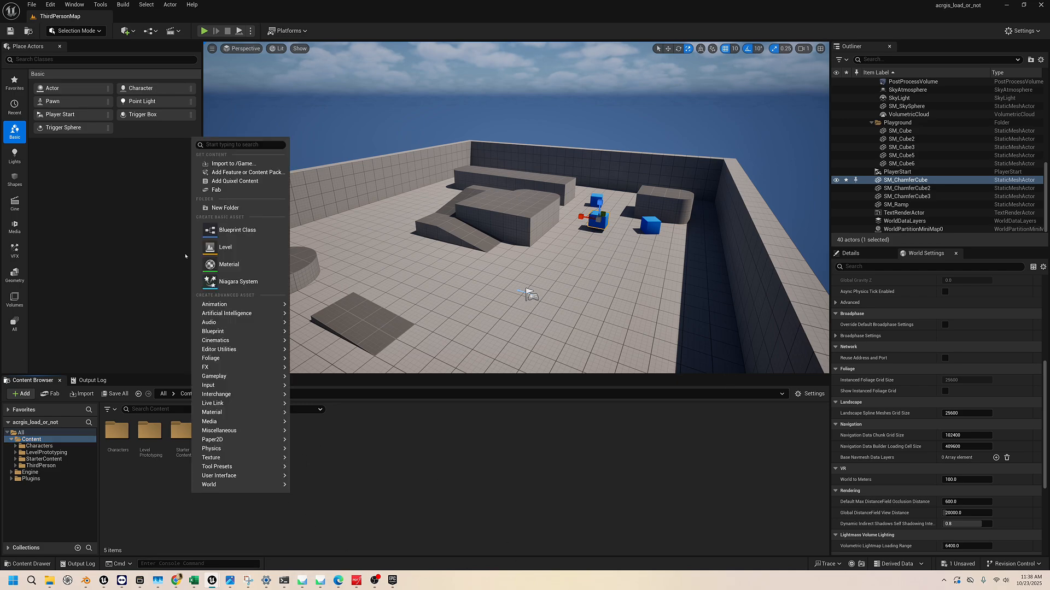
left_click(225, 207)
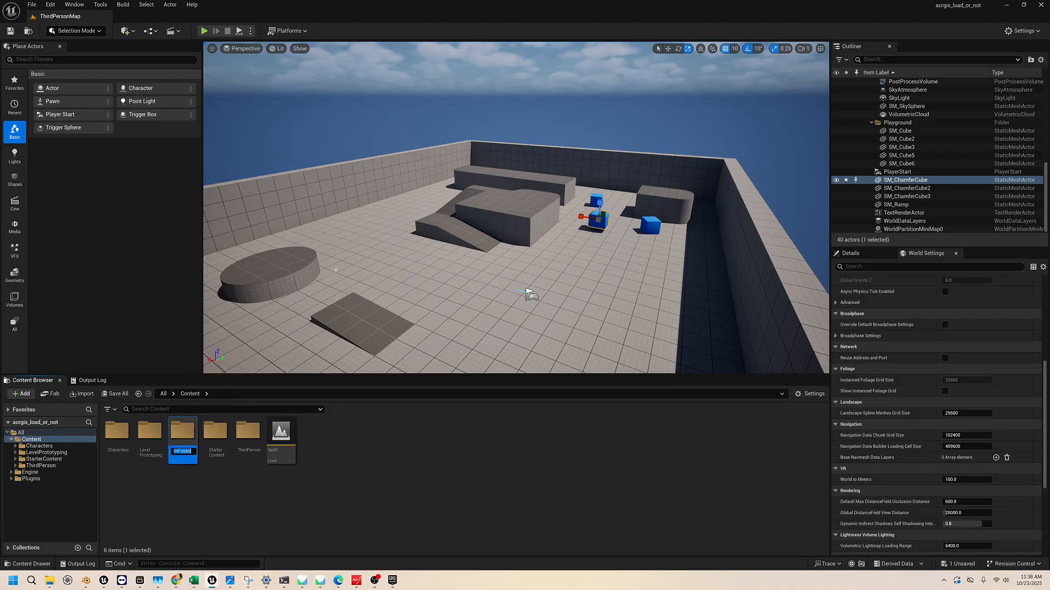
type("yulia")
key("Return")
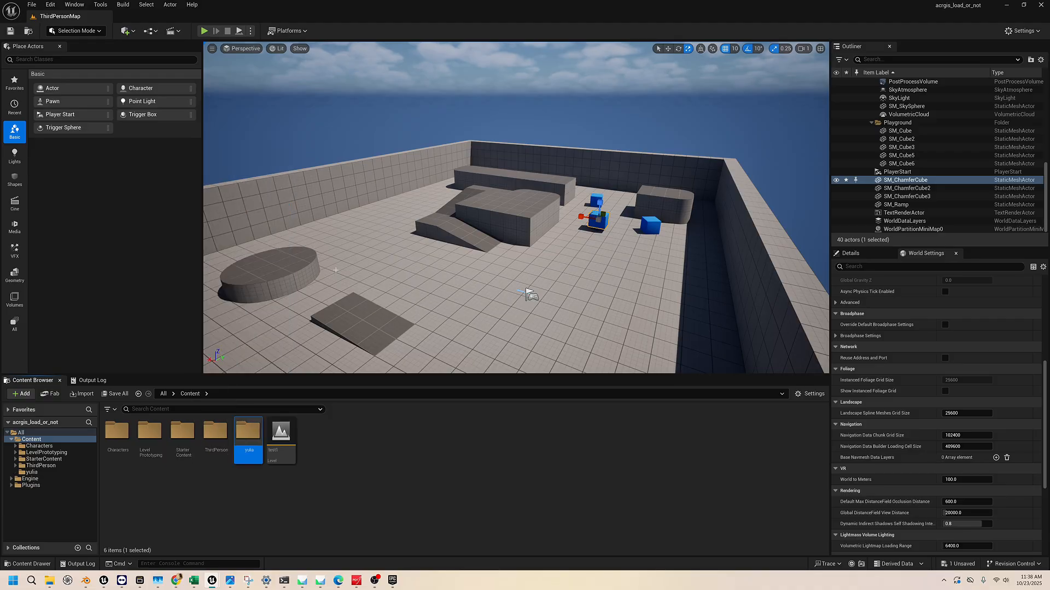
Look inside the new folder and the Characters folder, returning to the Content folder each time
double_click(240, 438)
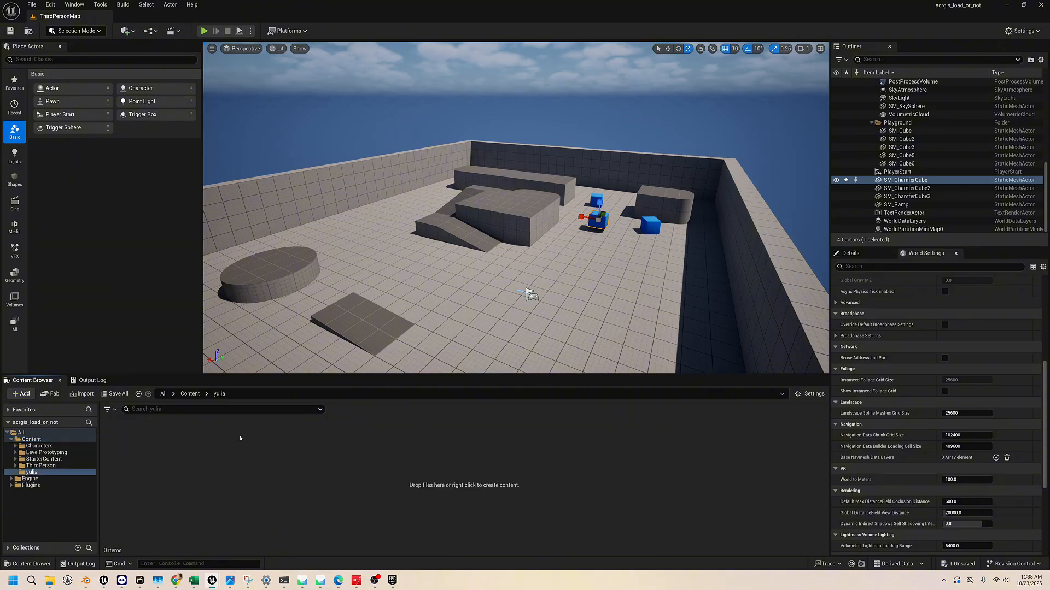
left_click(191, 395)
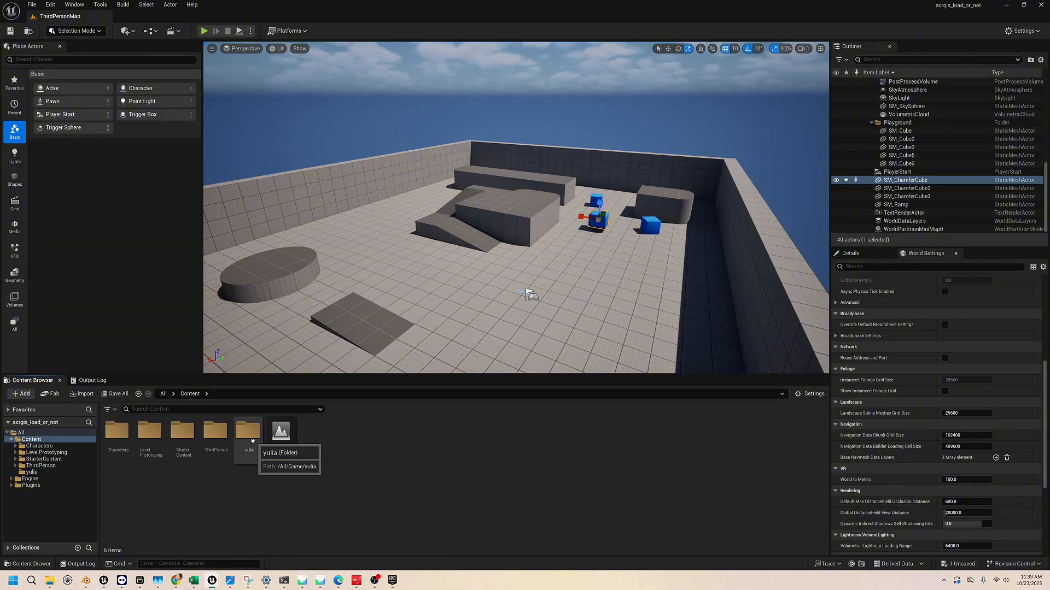
double_click(116, 432)
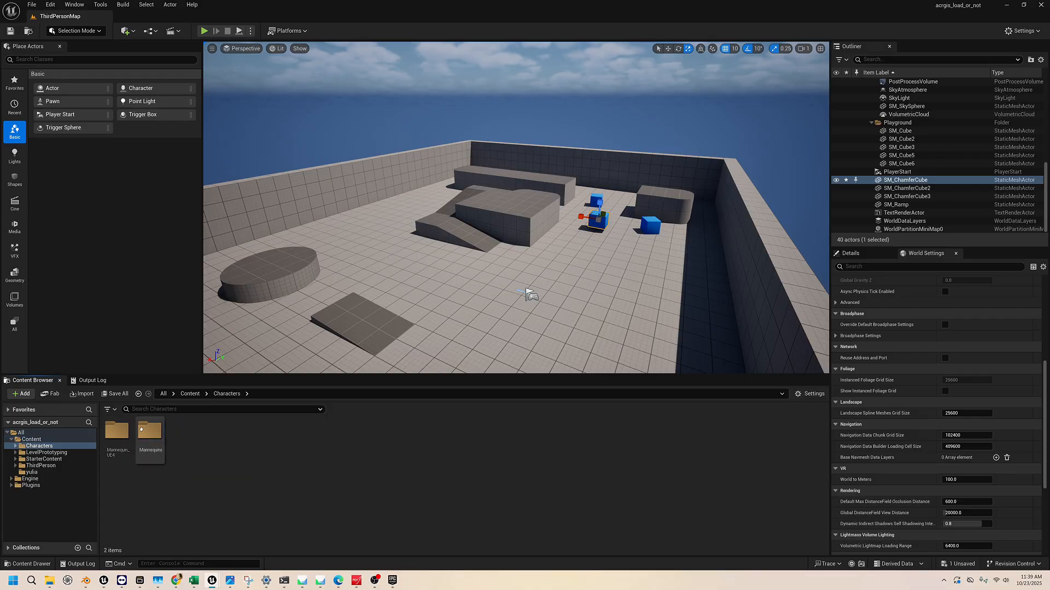
left_click(190, 394)
double_click(251, 437)
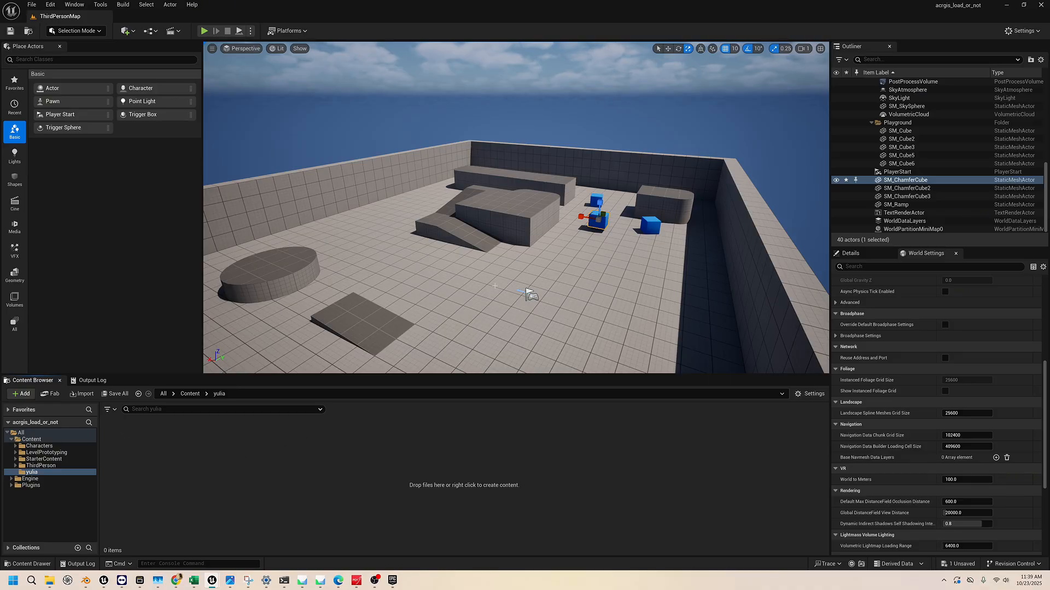
left_click(190, 393)
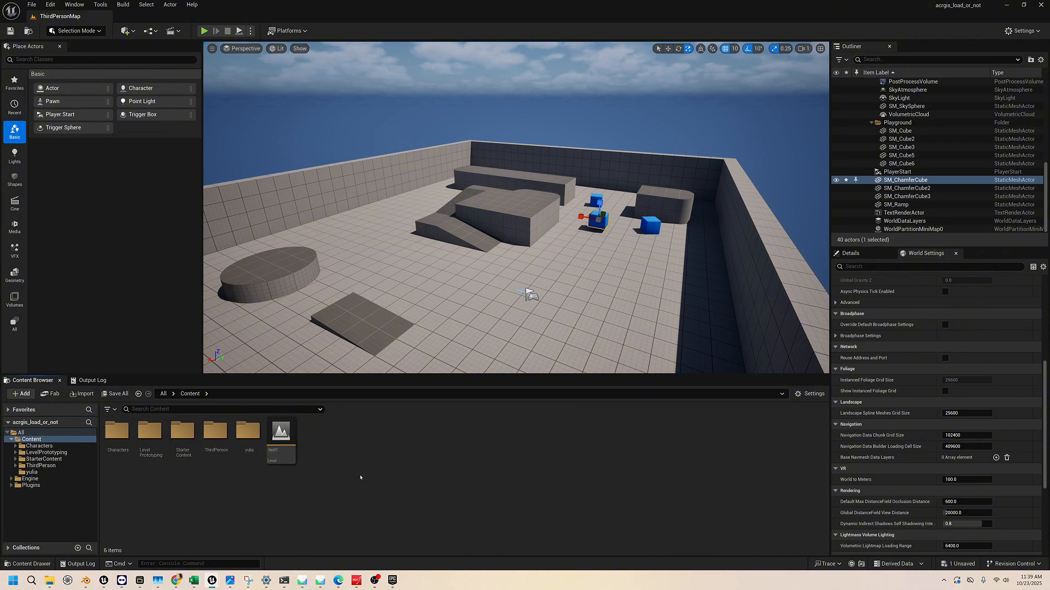
right_click(331, 443)
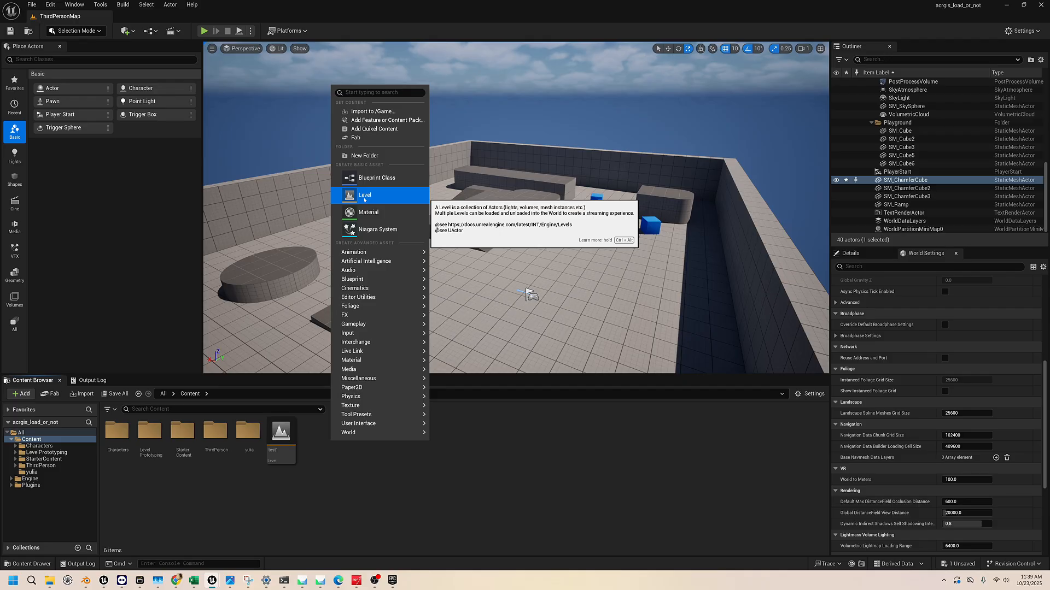
key("Escape")
left_click(22, 394)
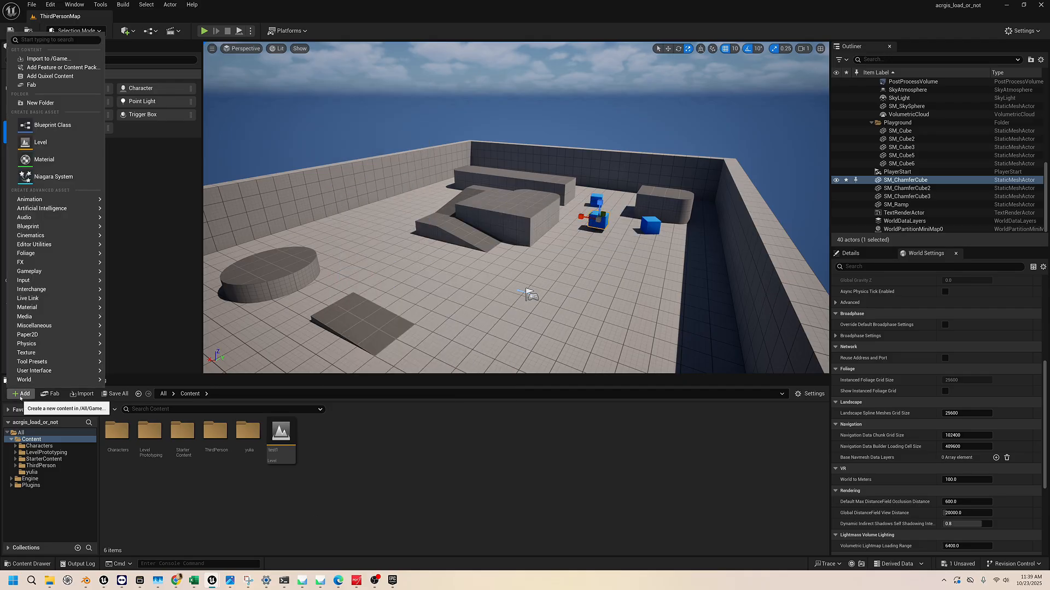
left_click(342, 467)
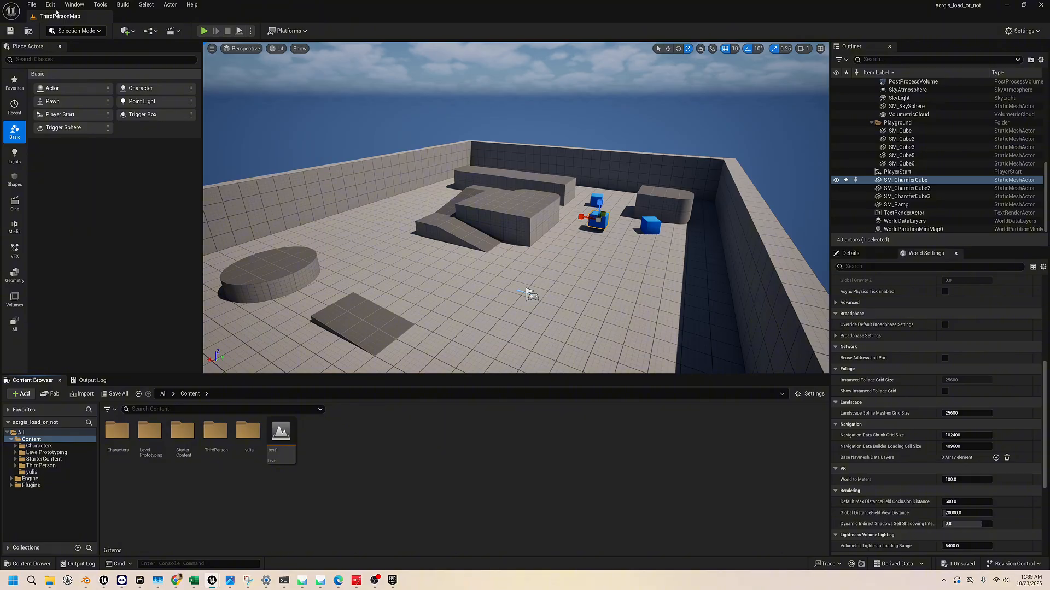
left_click(32, 4)
left_click(421, 489)
Create a new level in the Content folder and name it test2
right_click(344, 451)
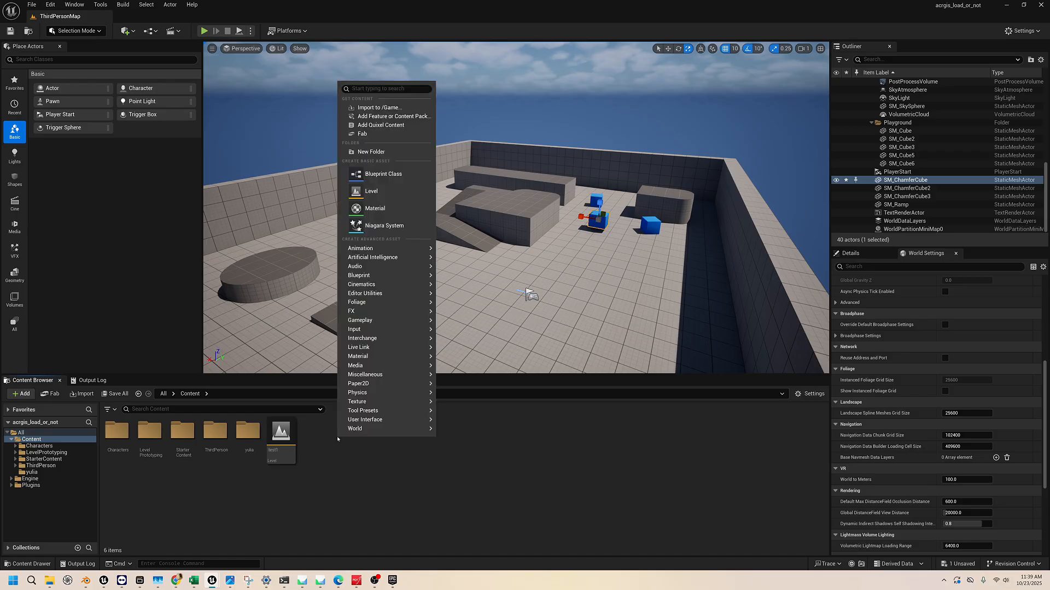
left_click(368, 186)
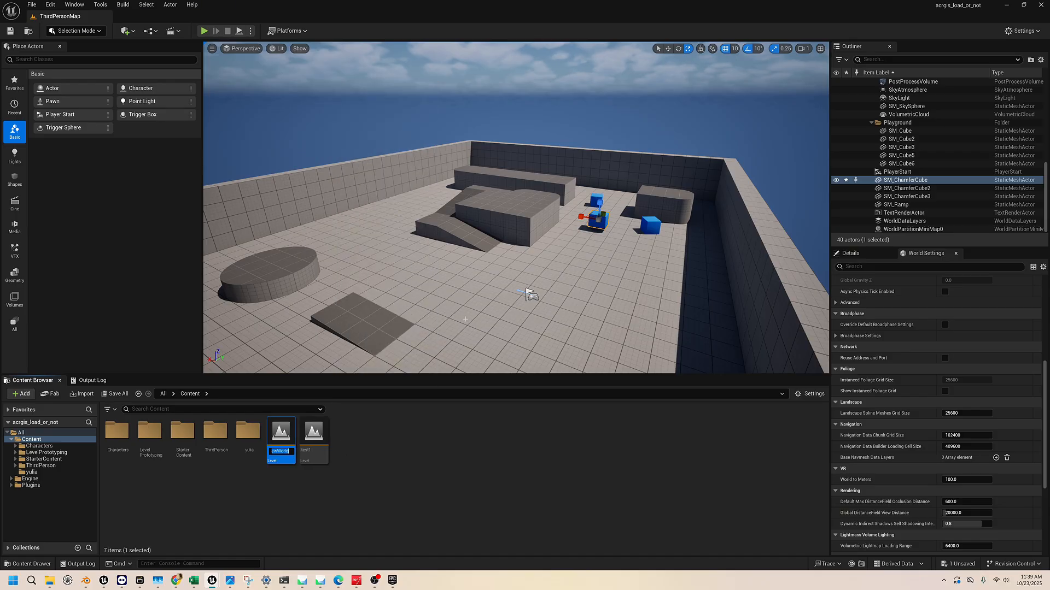
type("test2")
key("Return")
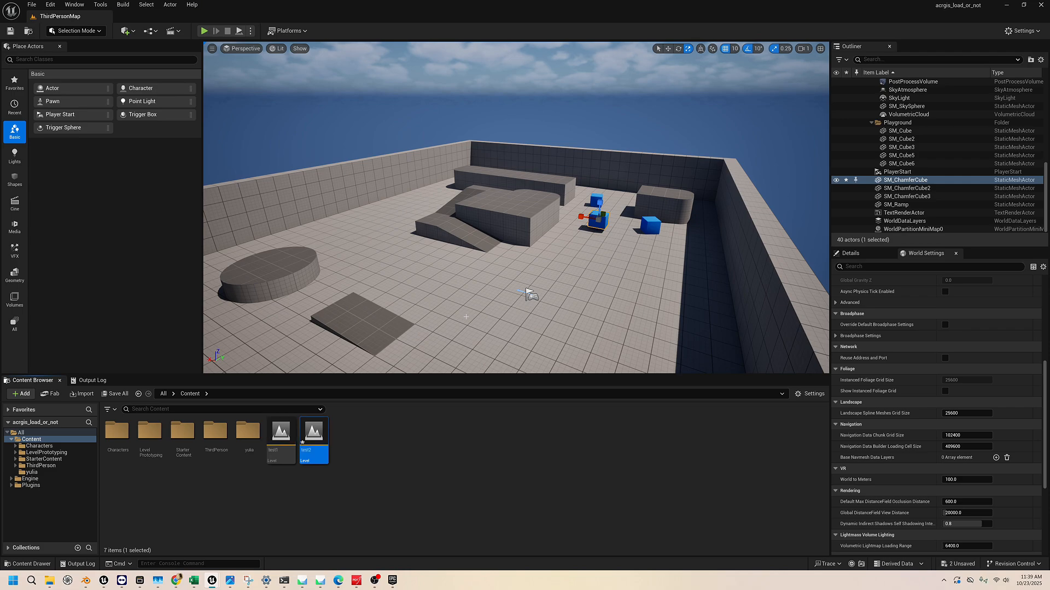
left_click(387, 453)
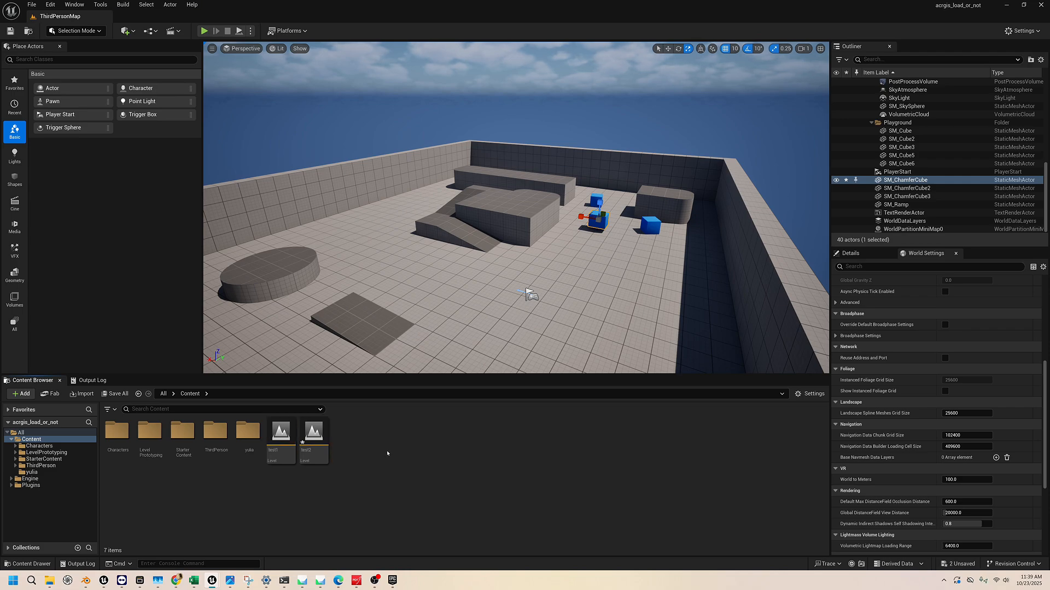
Fly around the arena to examine its walls, ramps and cubes from a raised viewpoint
right_click_drag(509, 246, 472, 232)
key("s")
key("w")
key("s")
key("d")
key("s")
key("e")
key("a")
key("w")
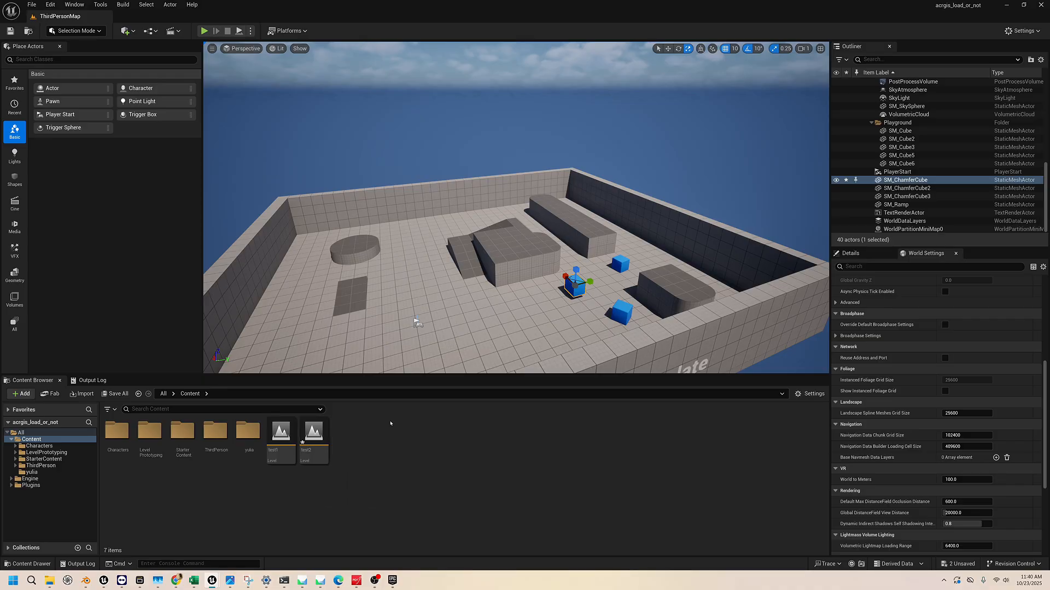
Open the test2 level, saving the modified SM_ChamferCube and test2 assets
double_click(314, 432)
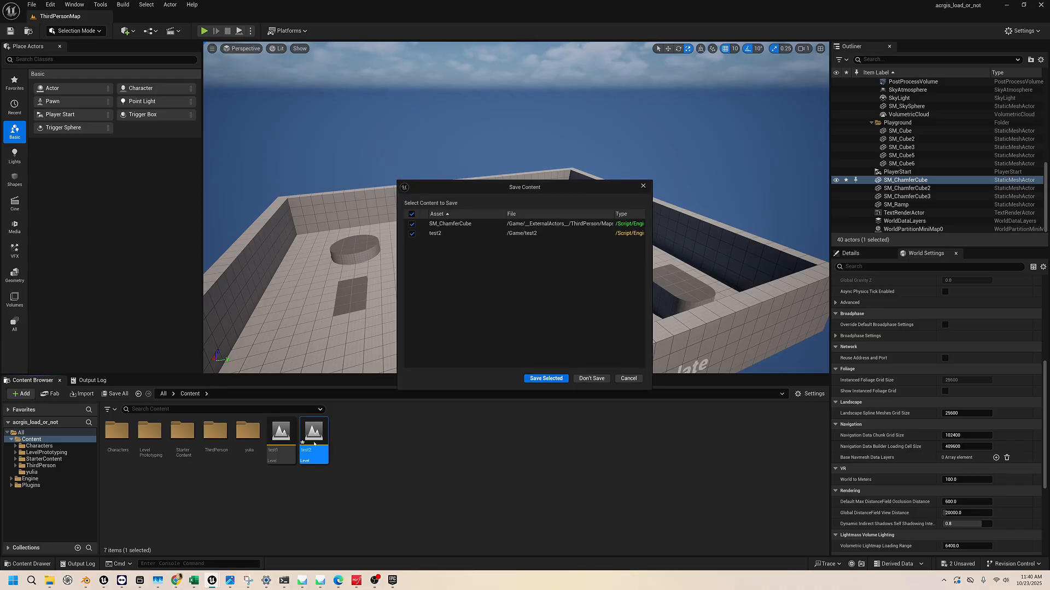
left_click(647, 182)
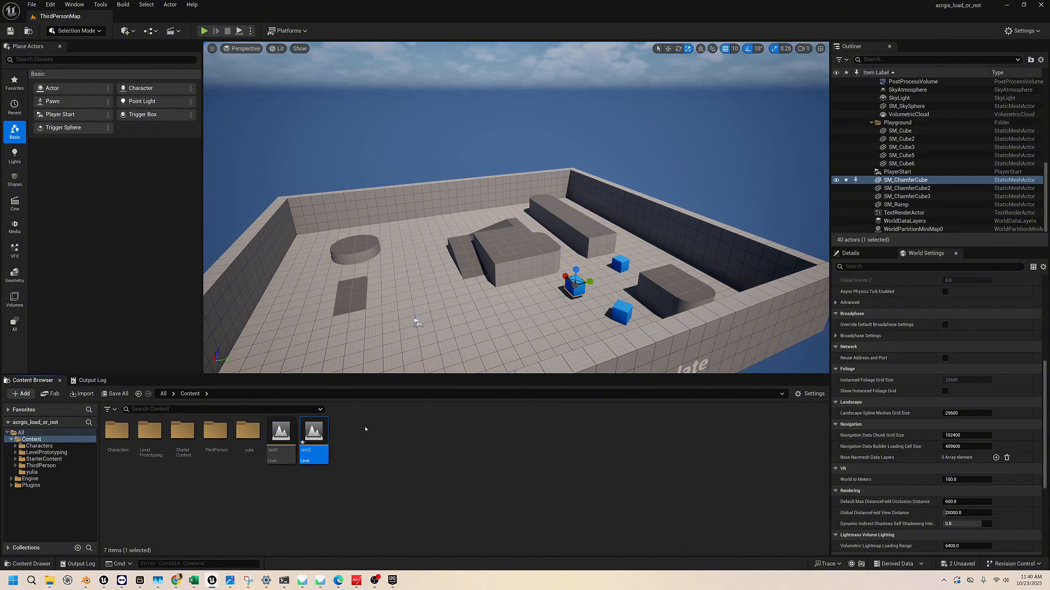
double_click(315, 433)
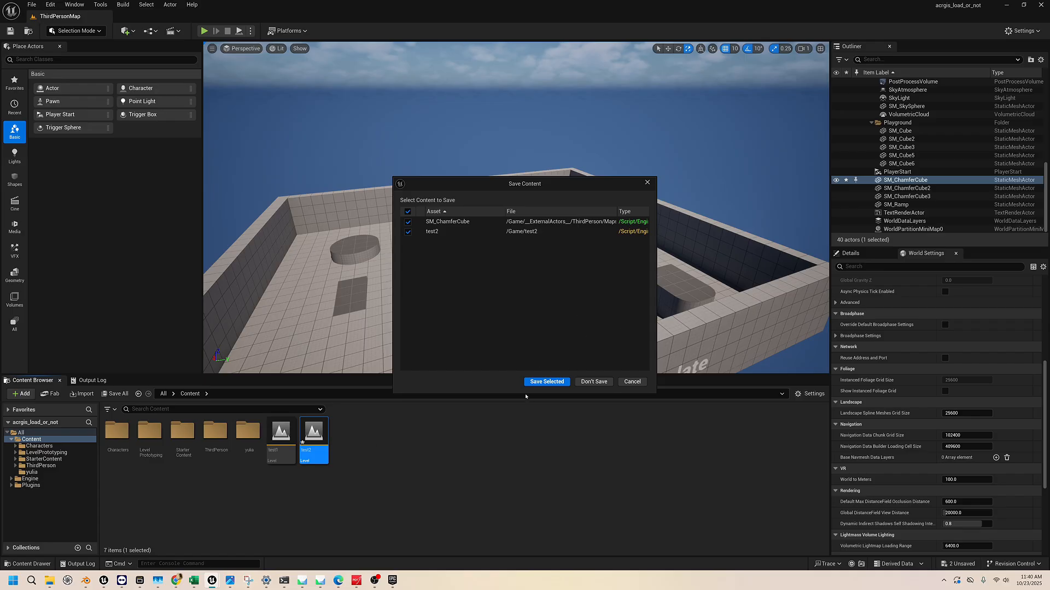
left_click(545, 382)
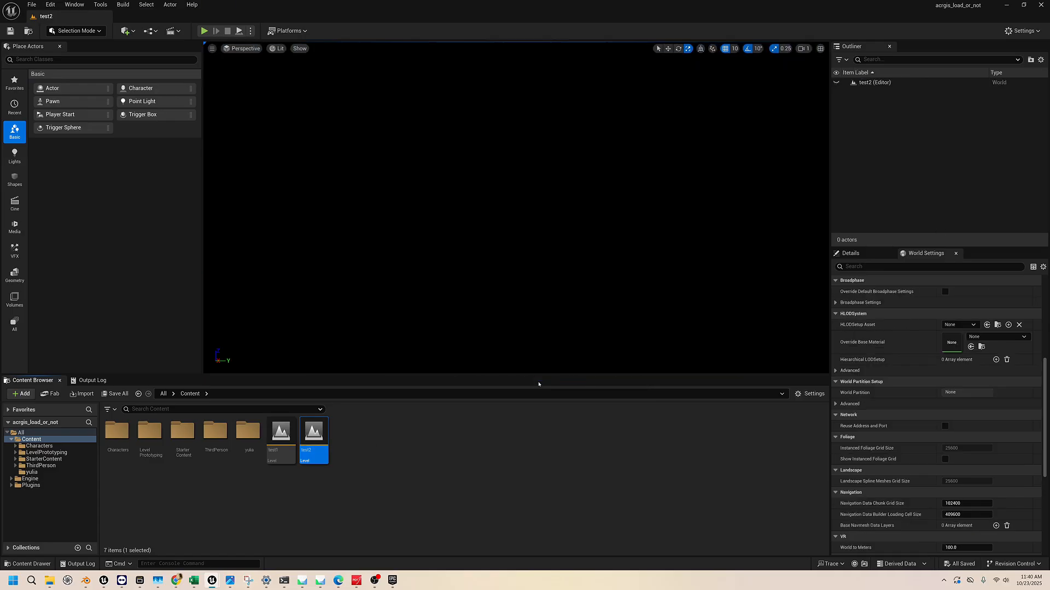
Look around the empty test2 level and view the New Level templates, closing them without creating a level
right_click_drag(482, 275, 475, 252)
right_click_drag(519, 230, 527, 379)
left_click(32, 5)
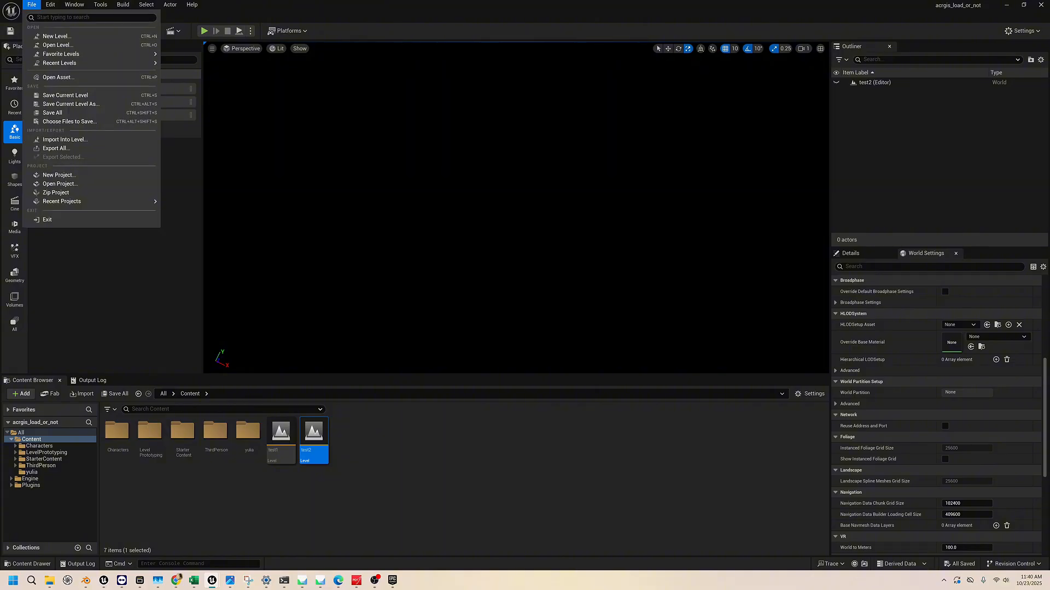
left_click(48, 36)
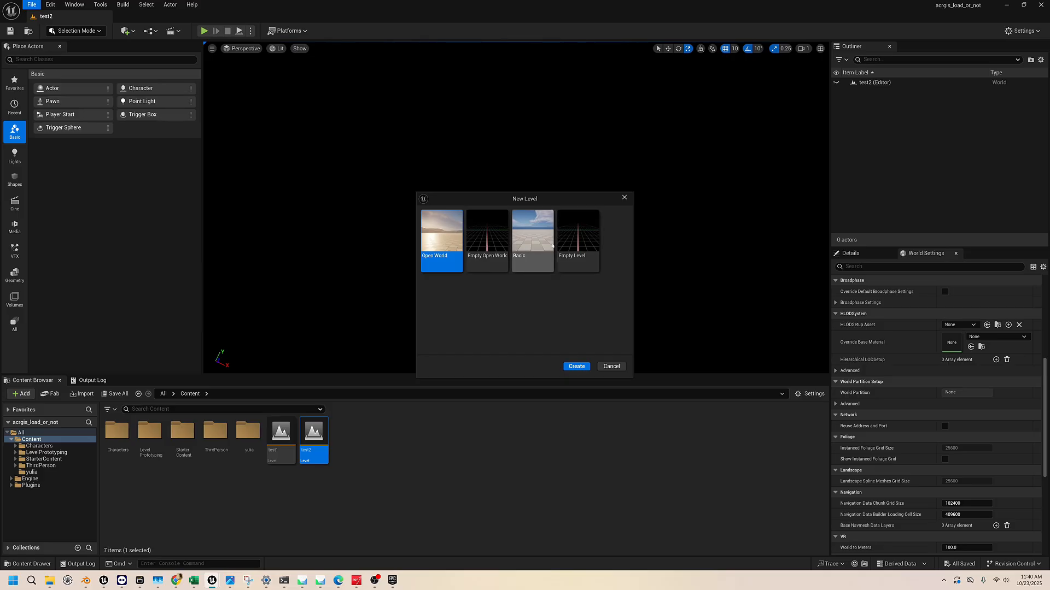
left_click(625, 198)
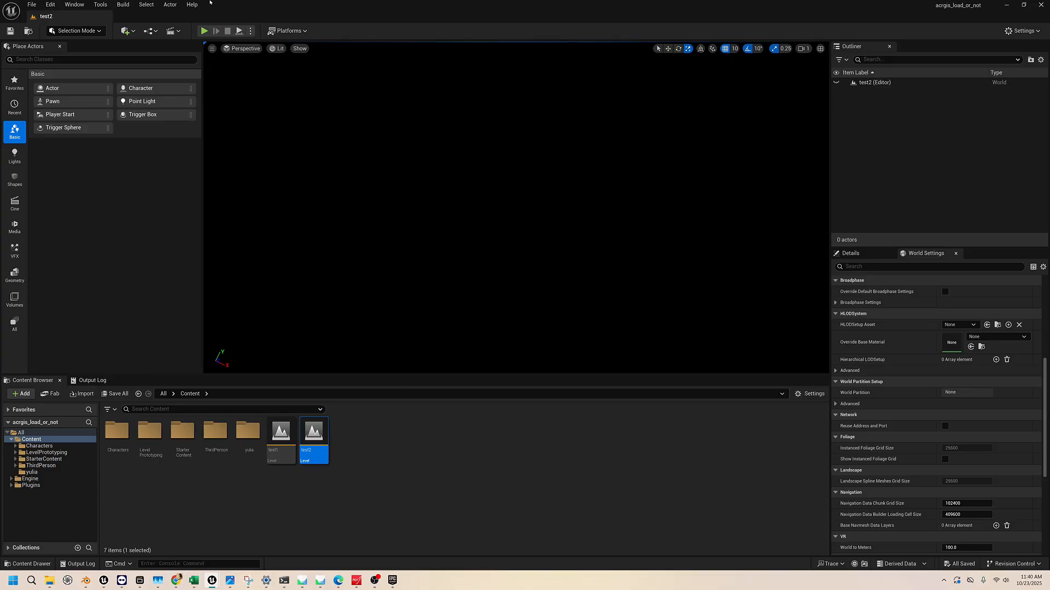
Add a Directional Light to the empty test2 level
left_click(134, 32)
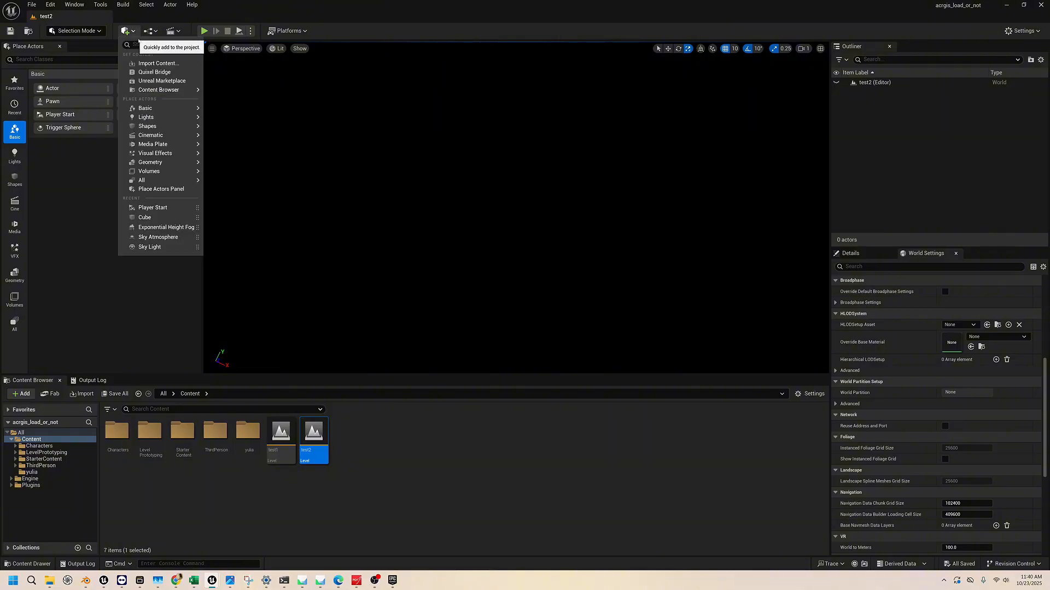
mouse_move(168, 123)
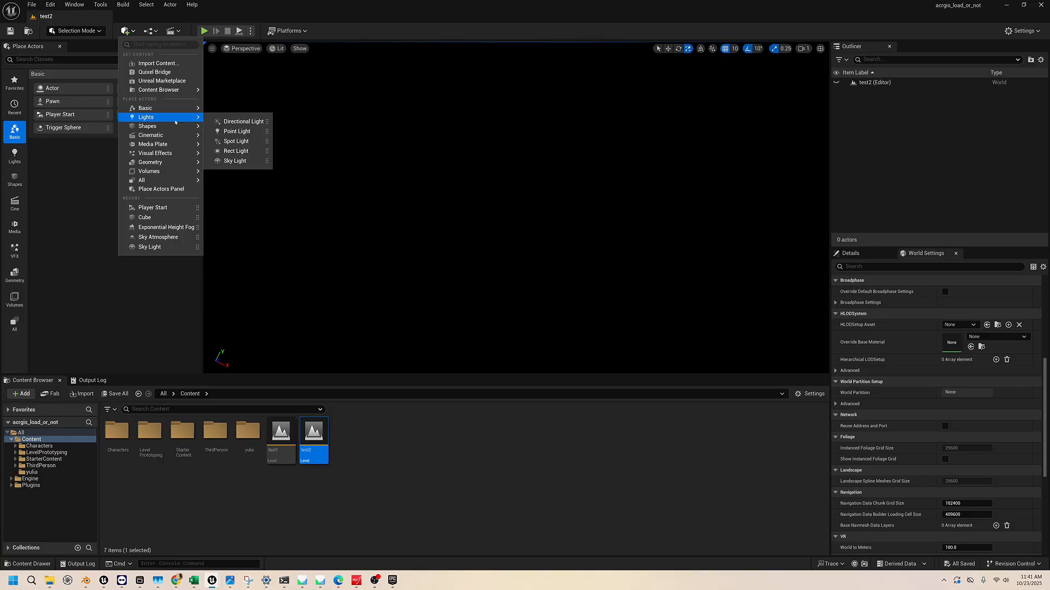
left_click(233, 121)
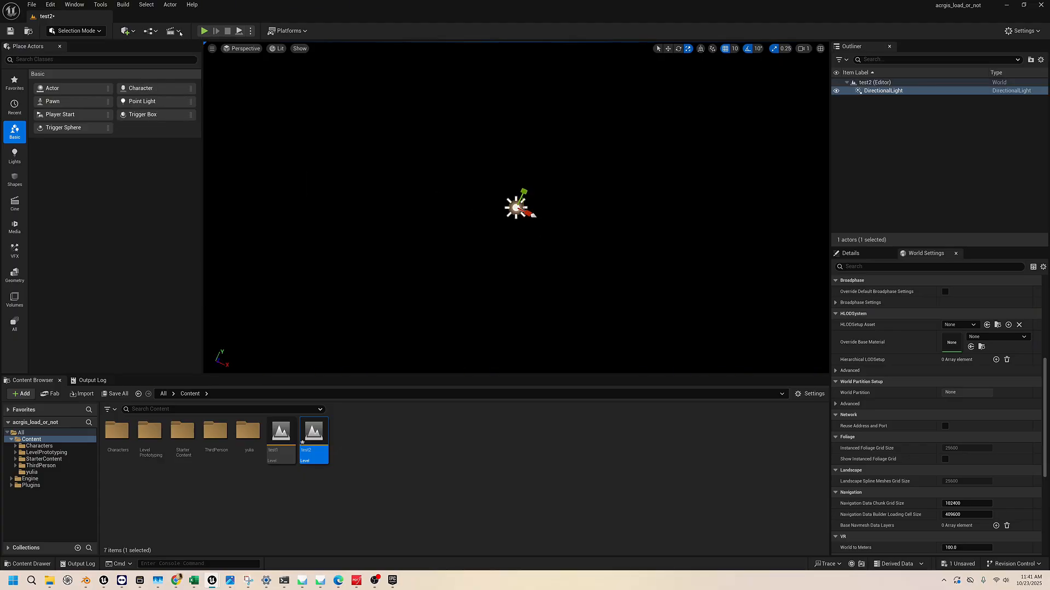
Add a Sky Light to the test2 level alongside the directional light
left_click(127, 31)
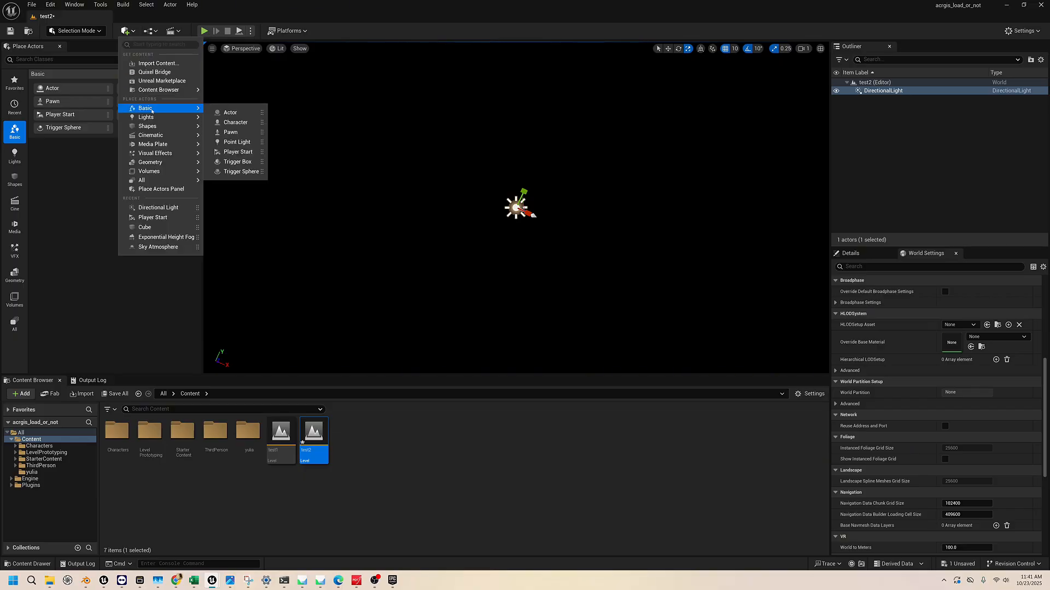
right_click_drag(477, 256, 305, 96)
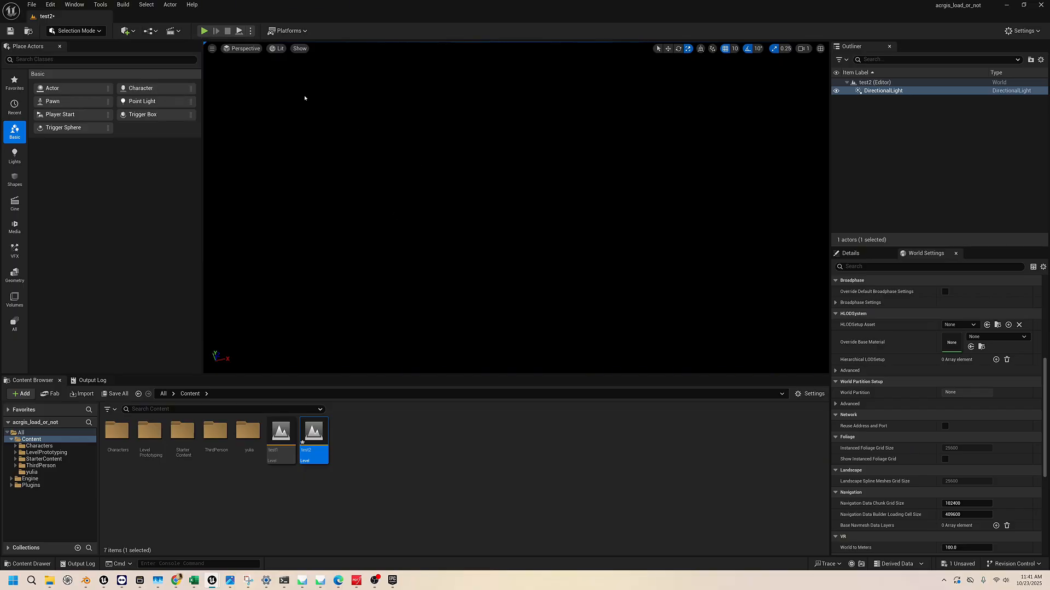
right_click_drag(562, 218, 535, 224)
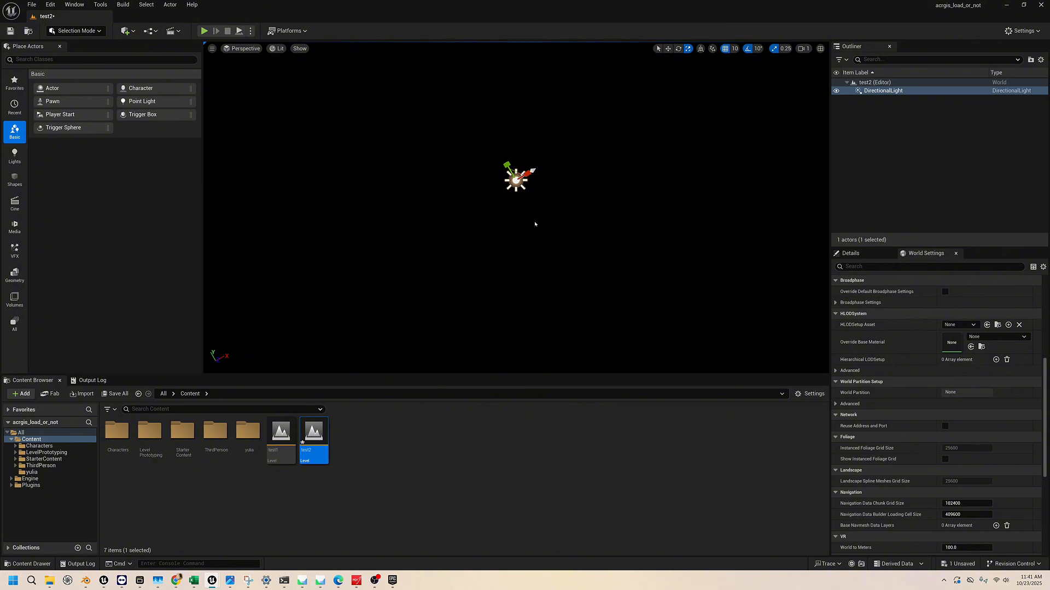
mouse_move(412, 195)
right_mouse_down()
mouse_move(412, 174)
mouse_move(410, 195)
right_mouse_up()
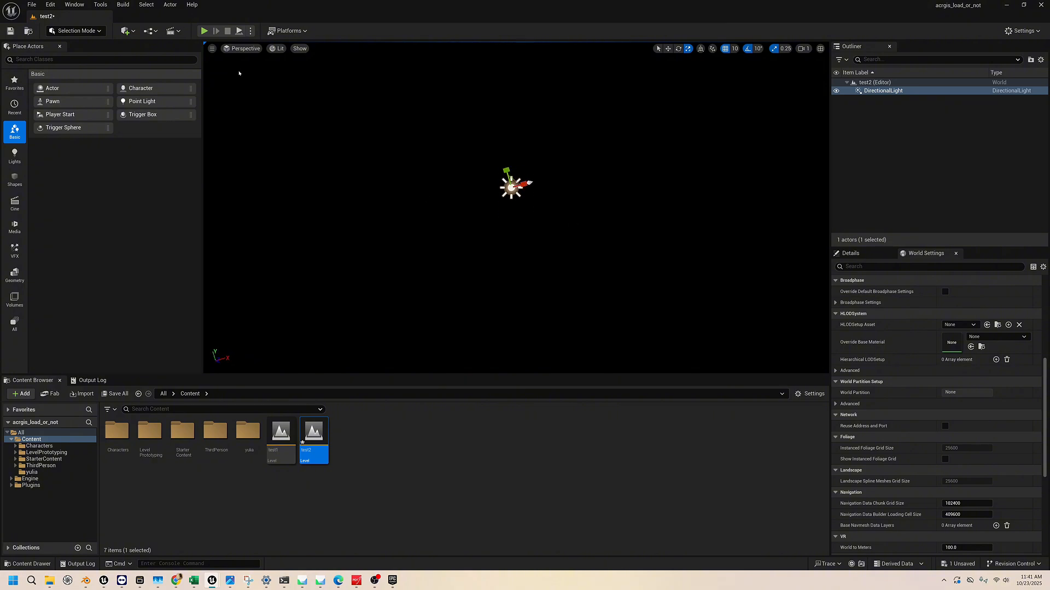
left_click(126, 31)
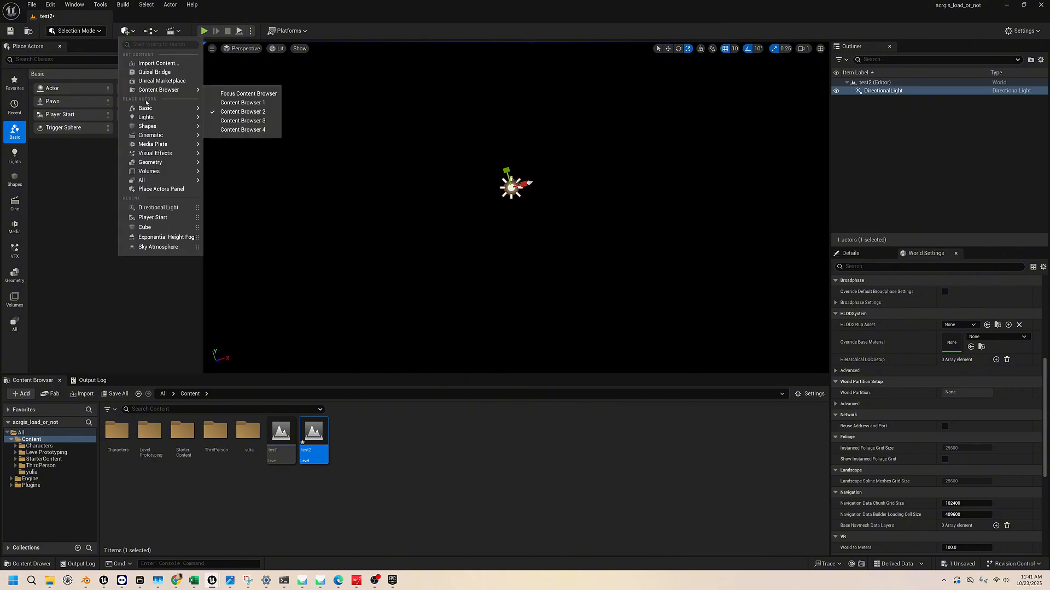
mouse_move(146, 109)
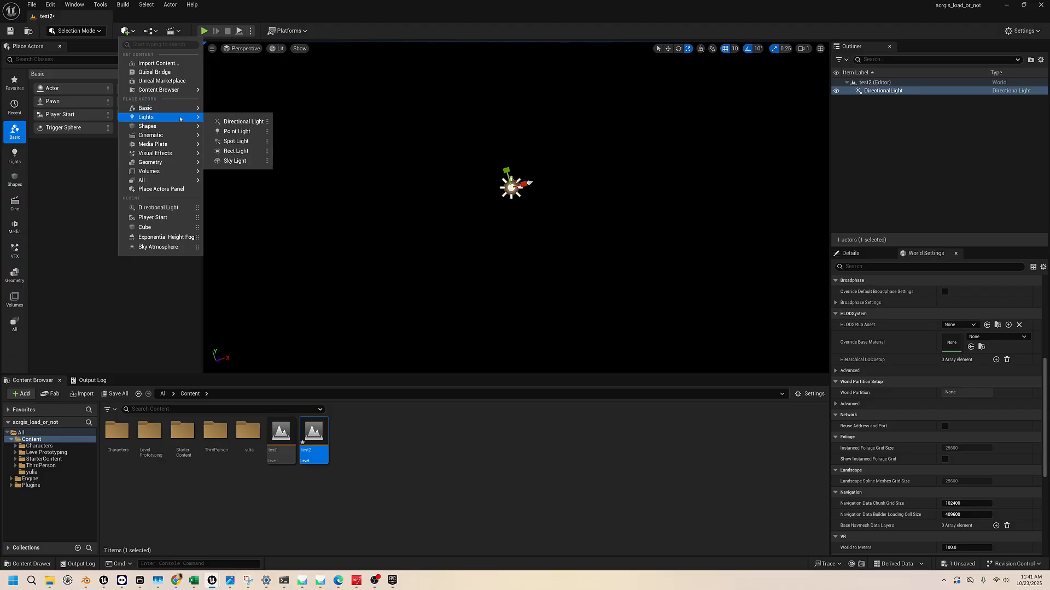
left_click(249, 162)
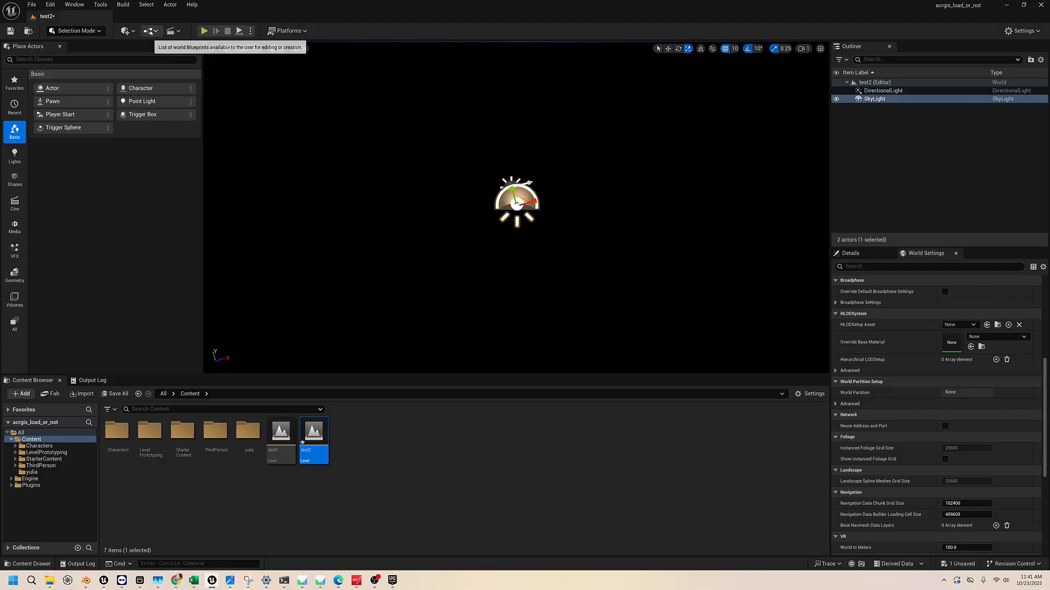
Add a Sky Atmosphere visual effect to the test2 level
left_click(126, 31)
mouse_move(151, 117)
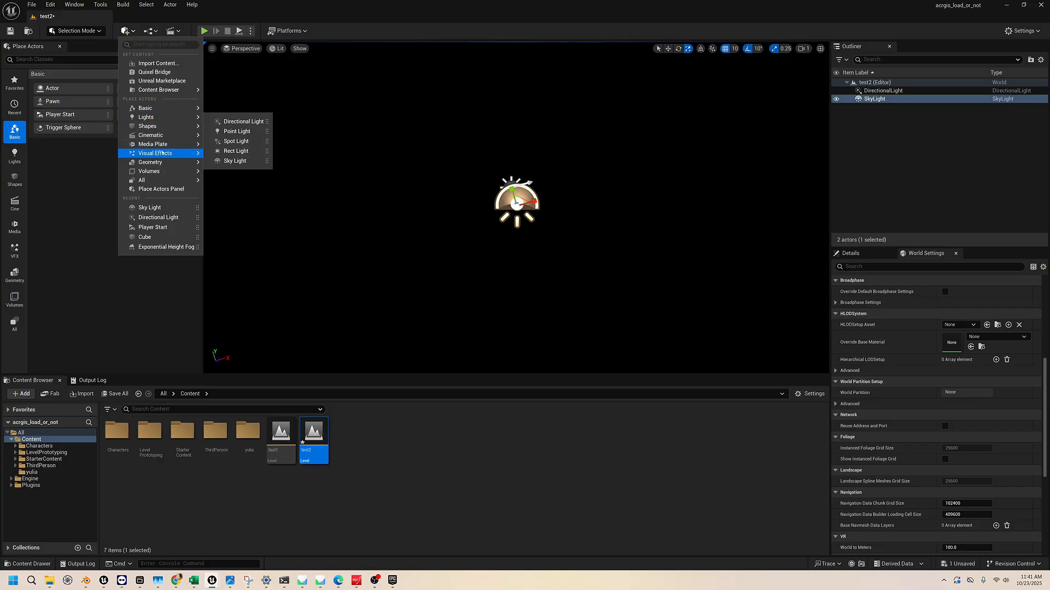
mouse_move(165, 156)
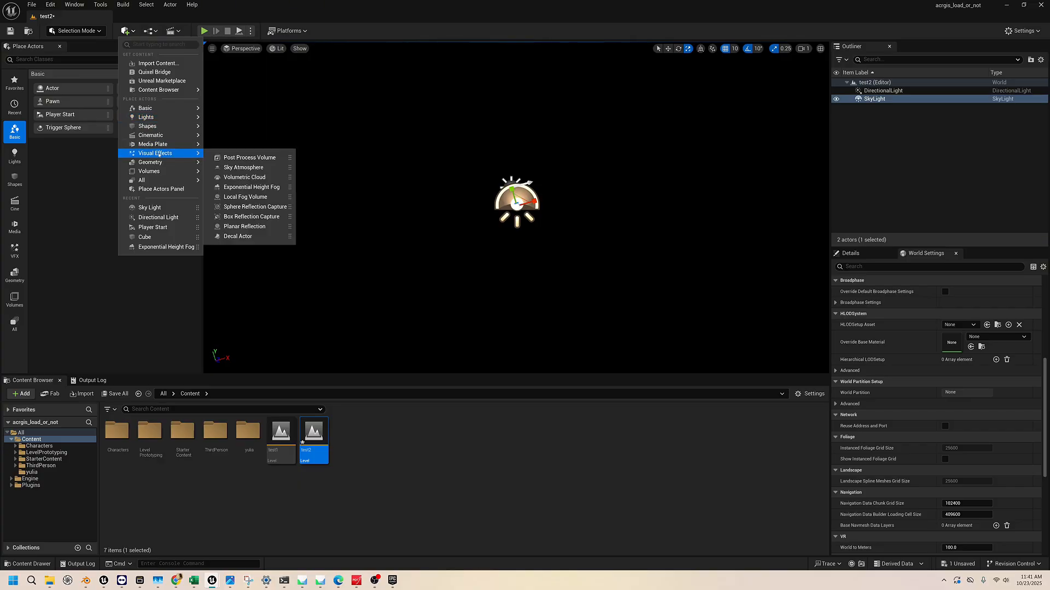
left_click(229, 168)
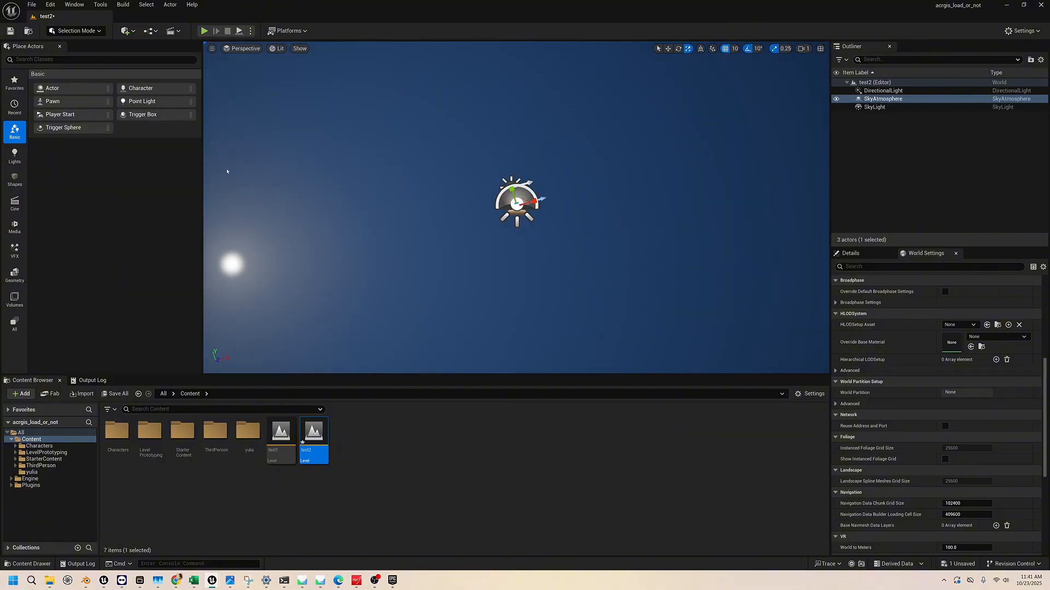
Add an Exponential Height Fog visual effect to the test2 level
left_click(125, 31)
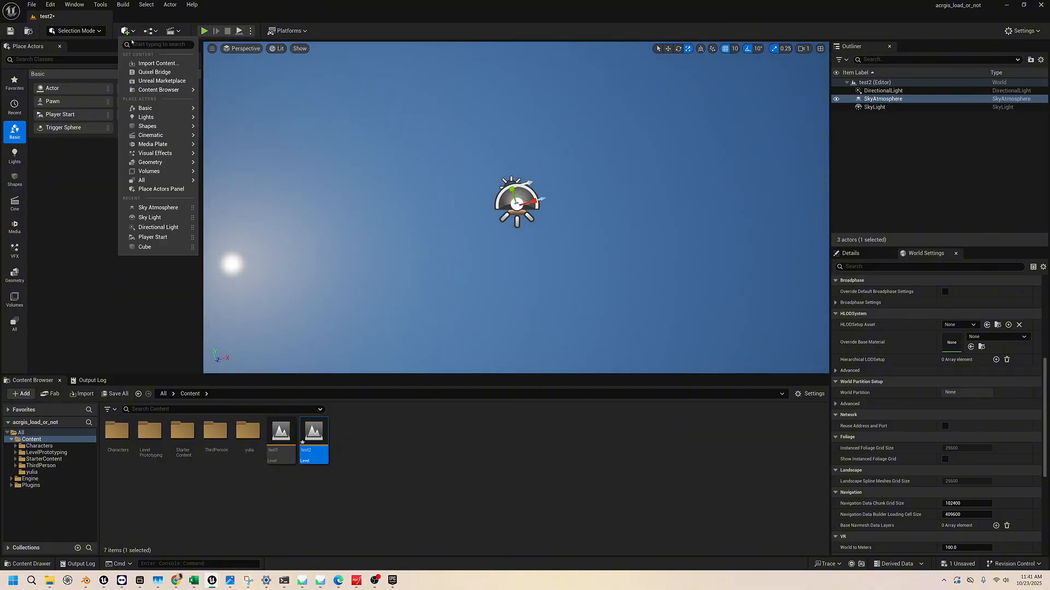
mouse_move(162, 157)
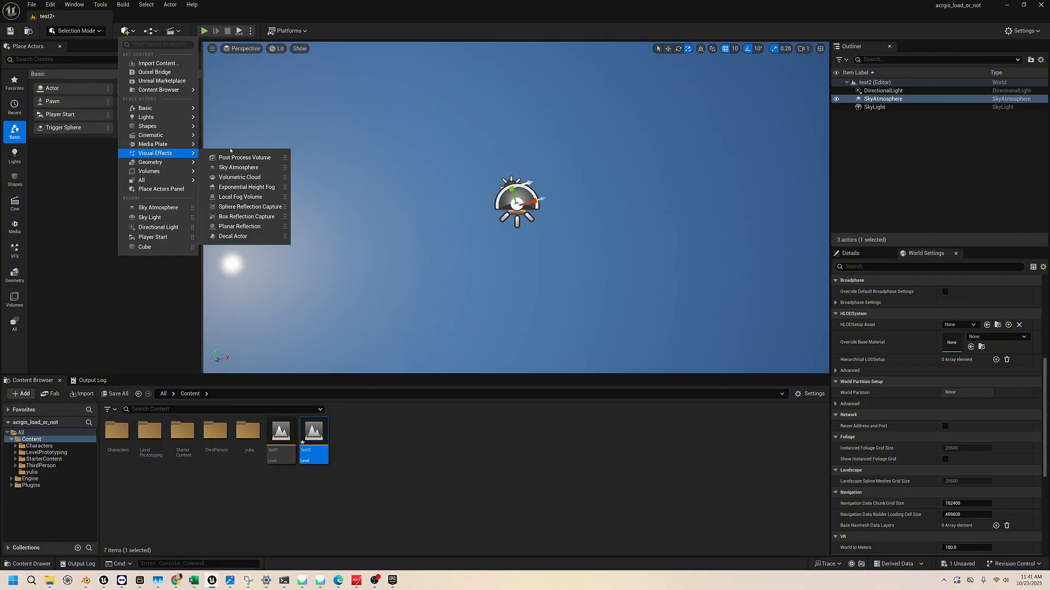
left_click(239, 187)
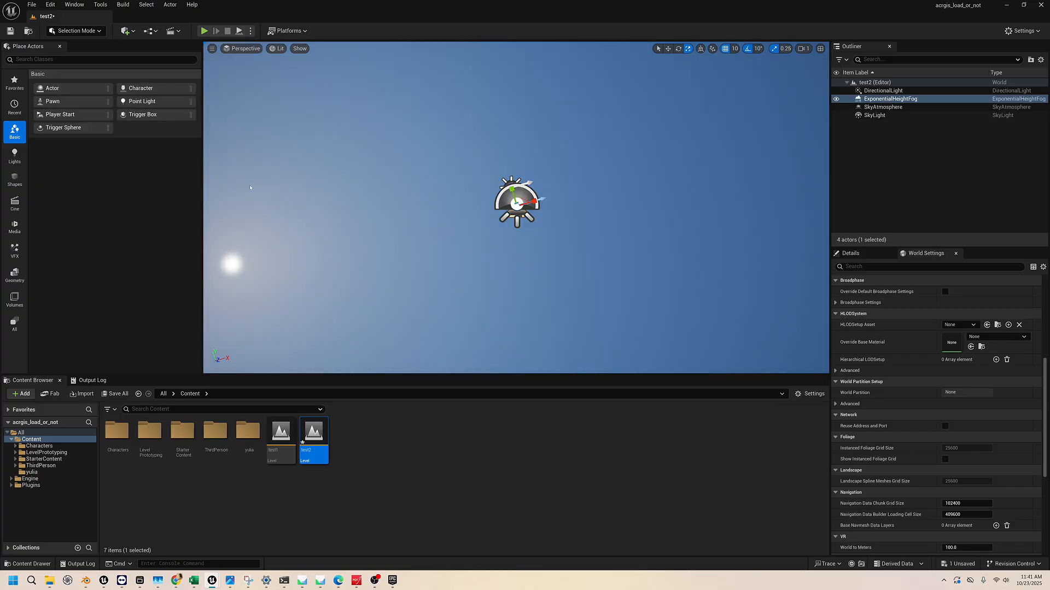
Move around the test2 level to examine the sky, fog, horizon and ground grid
right_click_drag(353, 234, 386, 234)
key("w")
key("s")
key("w")
key("s")
key("e")
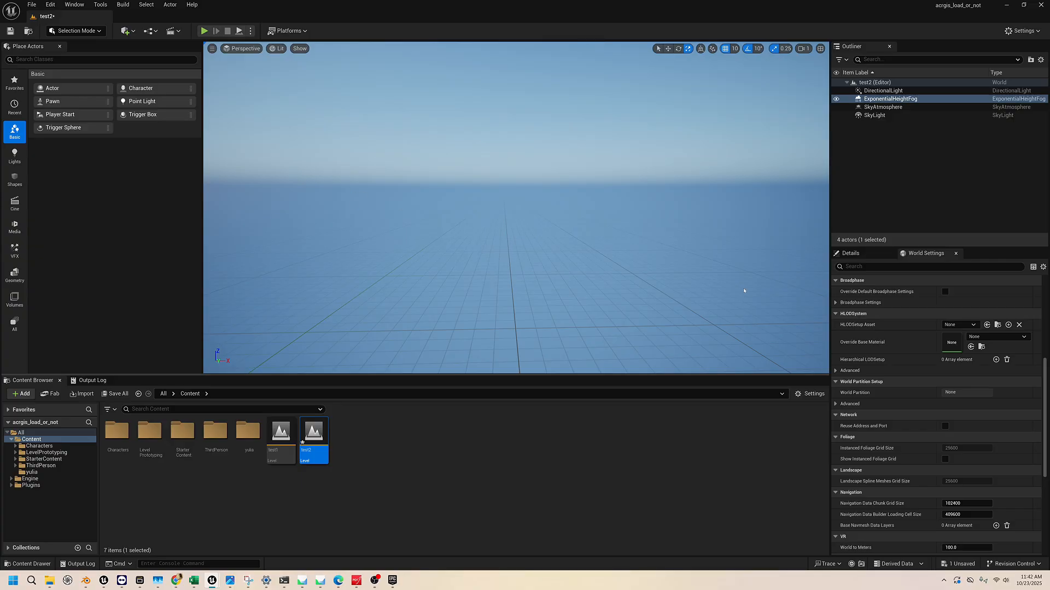
right_click_drag(434, 225, 454, 235)
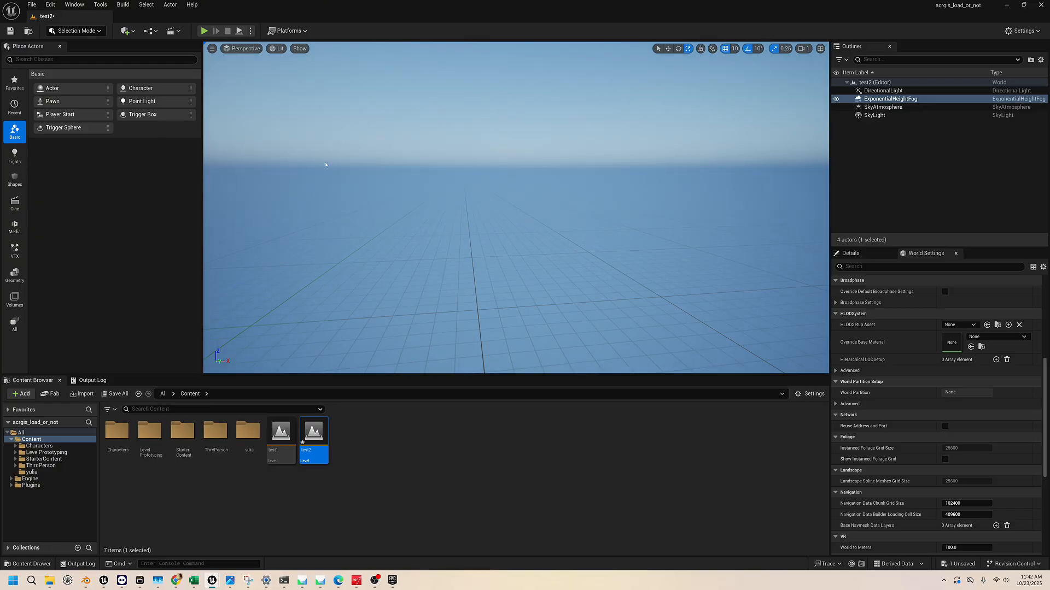
right_click_drag(502, 229, 495, 224)
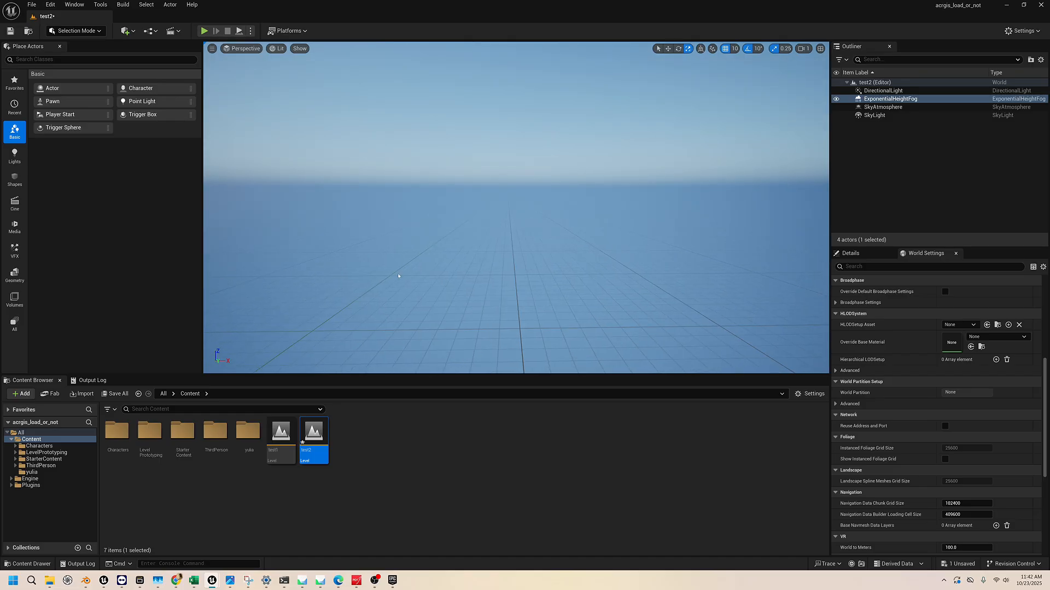
right_click_drag(399, 276, 451, 276)
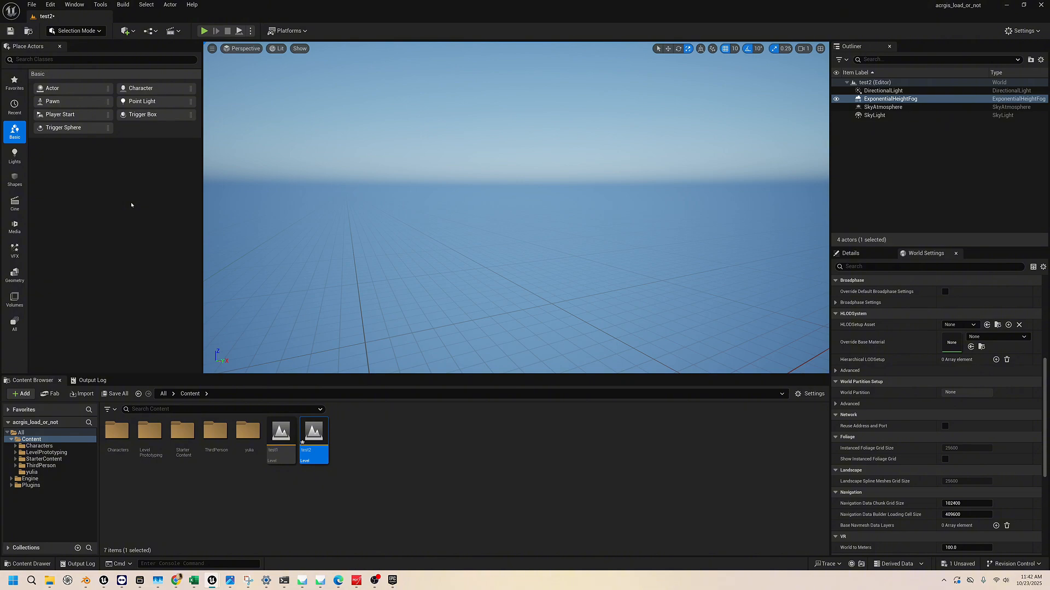
right_click_drag(392, 260, 345, 283)
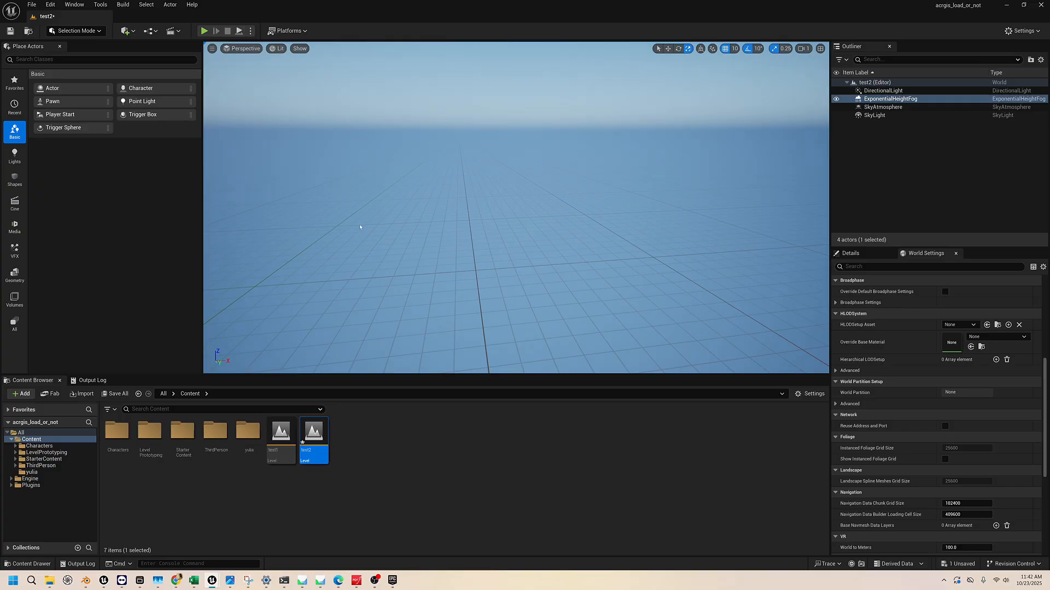
Switch the editor from Selection mode to Landscape mode
left_click(92, 31)
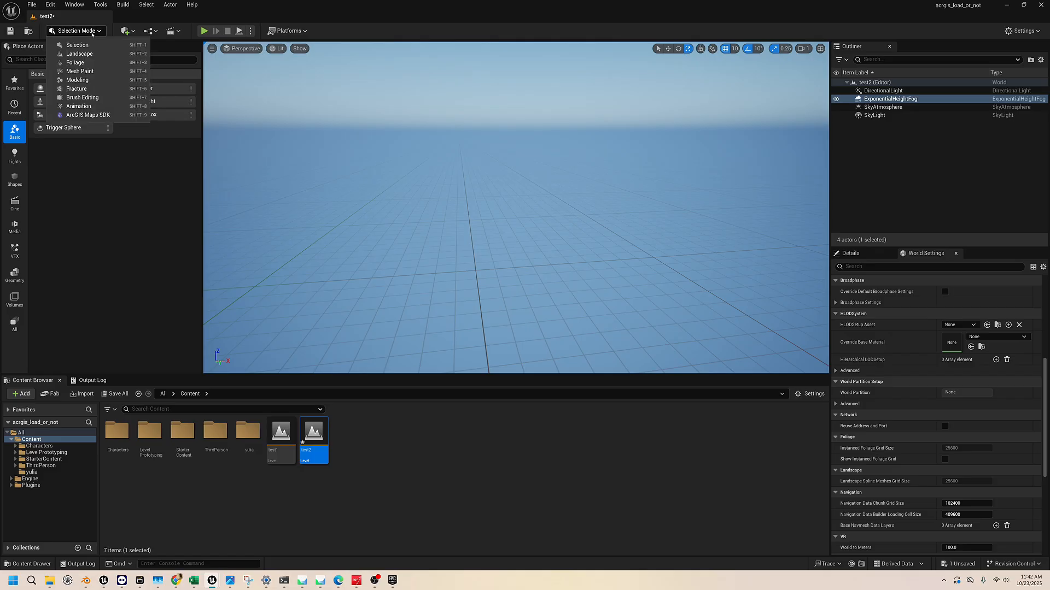
left_click(92, 31)
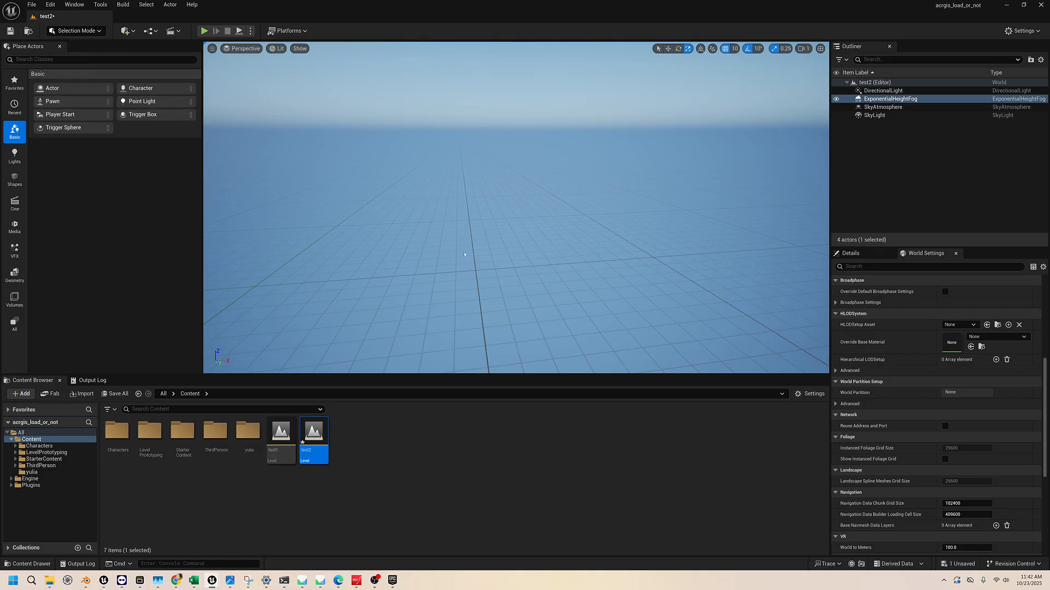
left_click(97, 32)
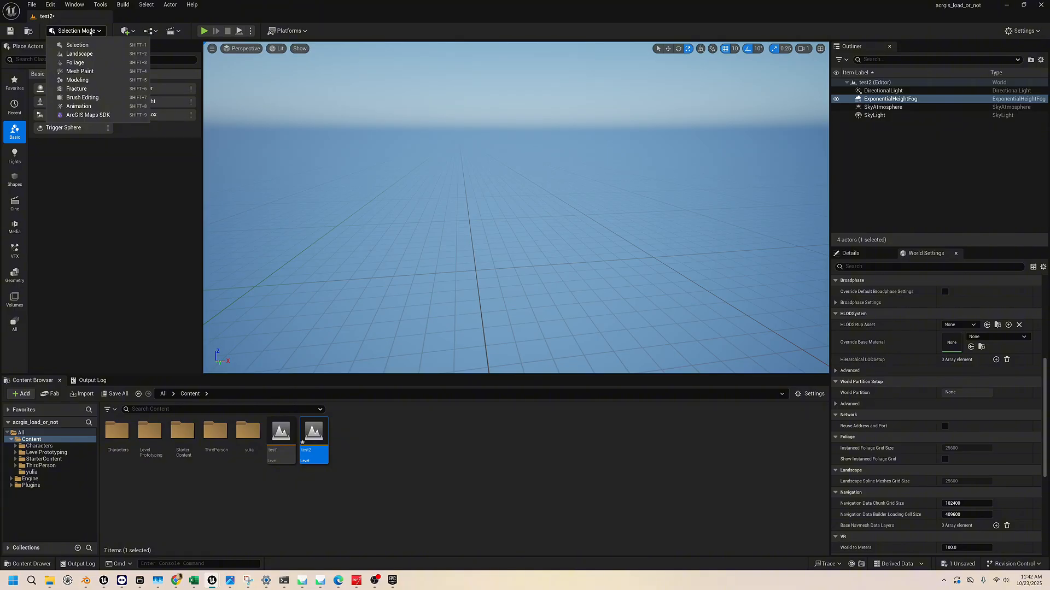
left_click(86, 55)
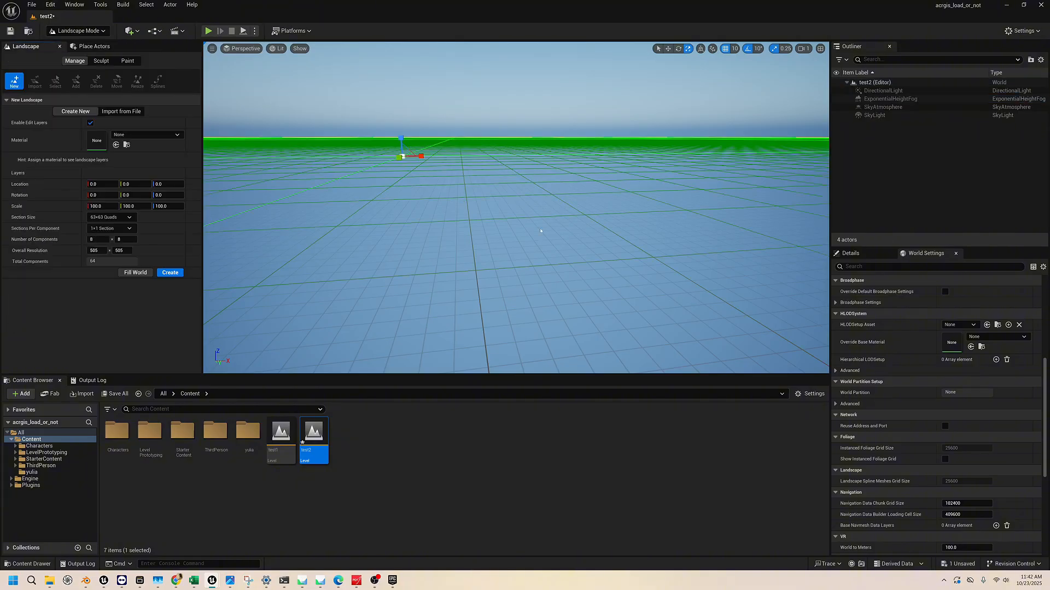
Inspect the landscape preview grid from above and the Import from File option, returning to the Create New setup
right_click_drag(516, 208, 516, 227)
key("e")
key("q")
key("e")
key("e")
key("q")
key("e")
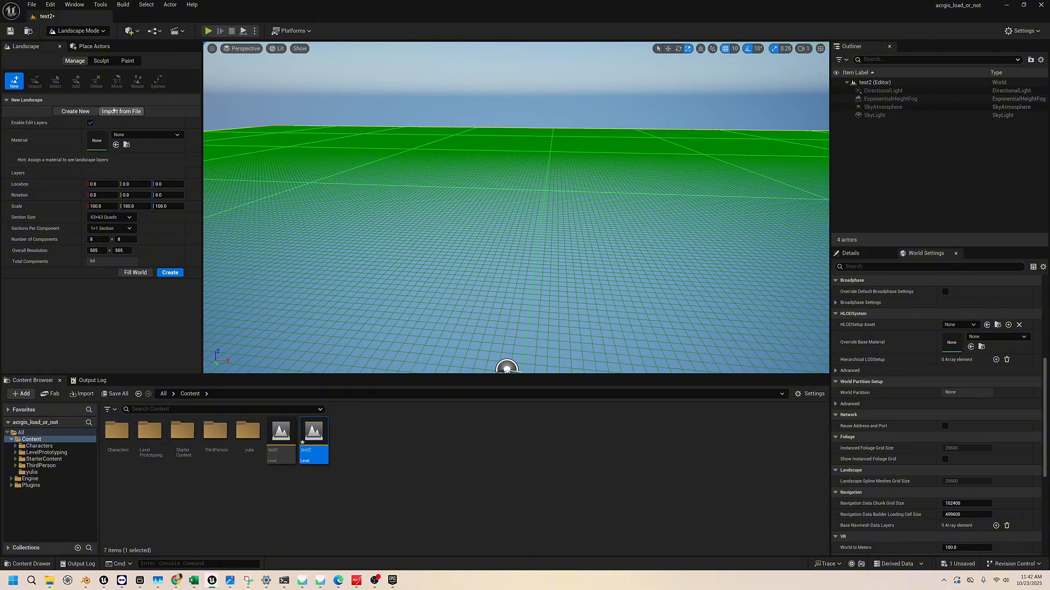
left_click(121, 111)
left_click(76, 111)
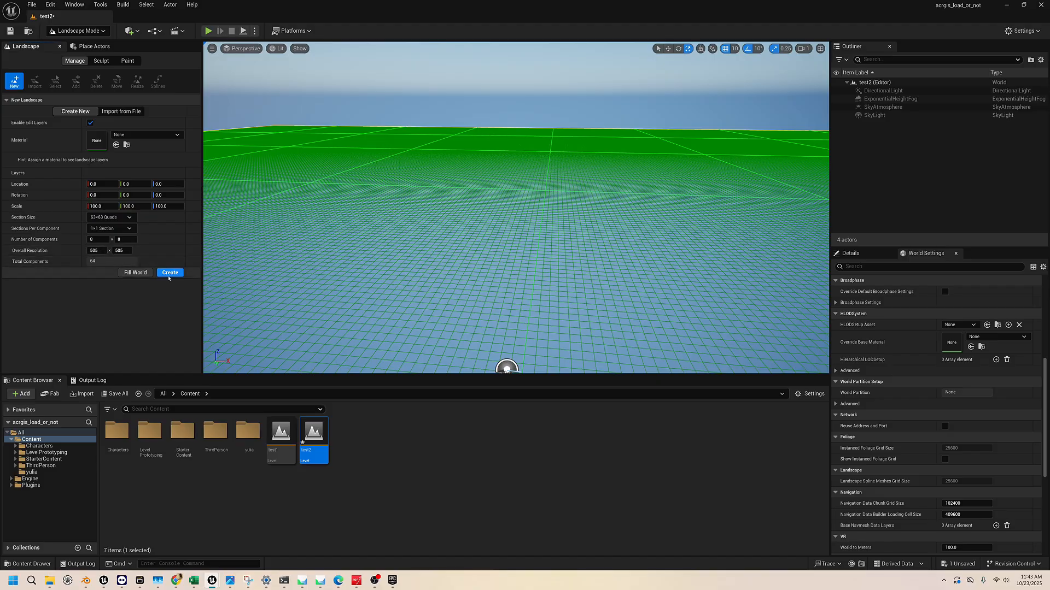
Create a new landscape with 63×63-quad sections, 8 × 8 components and 100.0 scale on every axis
left_click(173, 274)
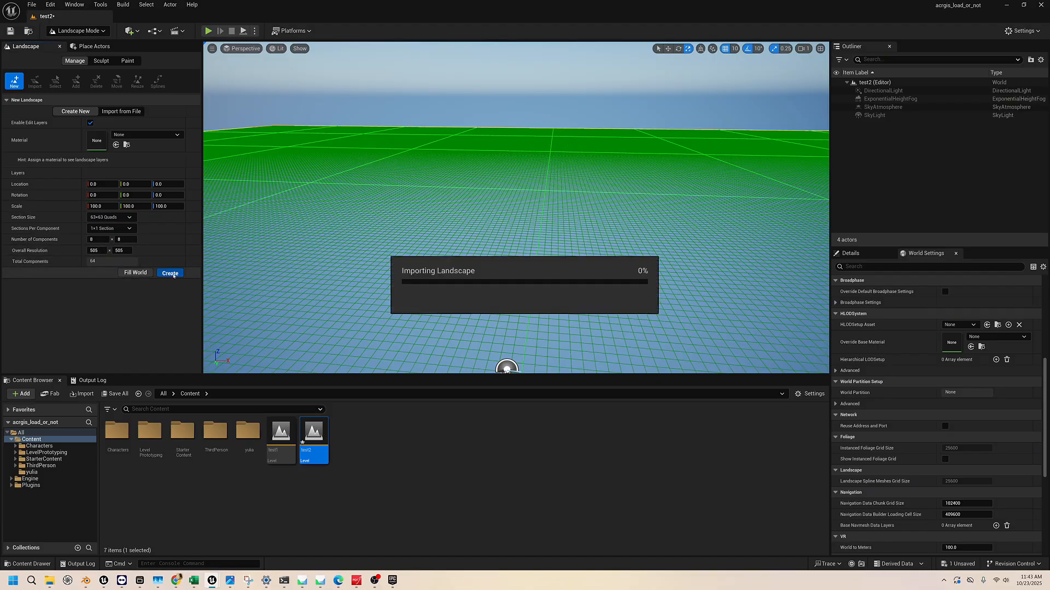
mouse_move(598, 203)
right_mouse_down()
mouse_move(597, 183)
mouse_move(598, 201)
right_mouse_up()
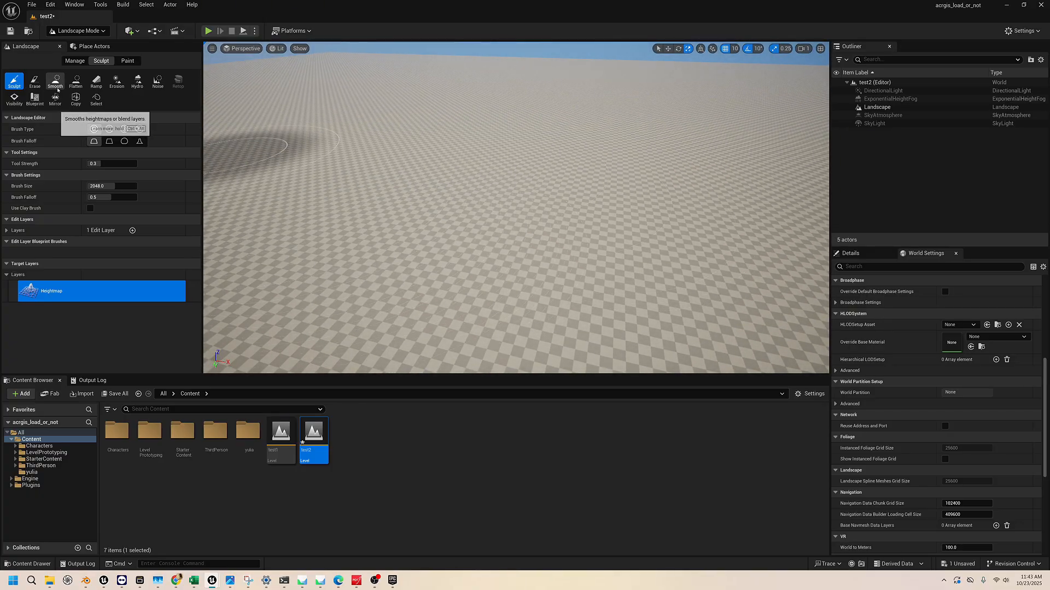
Sculpt a rounded hill on the landscape, and level it again with the Erase and Flatten brushes
left_click_drag(402, 222, 398, 172)
mouse_move(398, 173)
right_mouse_down()
mouse_move(382, 144)
mouse_move(379, 175)
mouse_move(400, 154)
mouse_move(385, 175)
right_mouse_up()
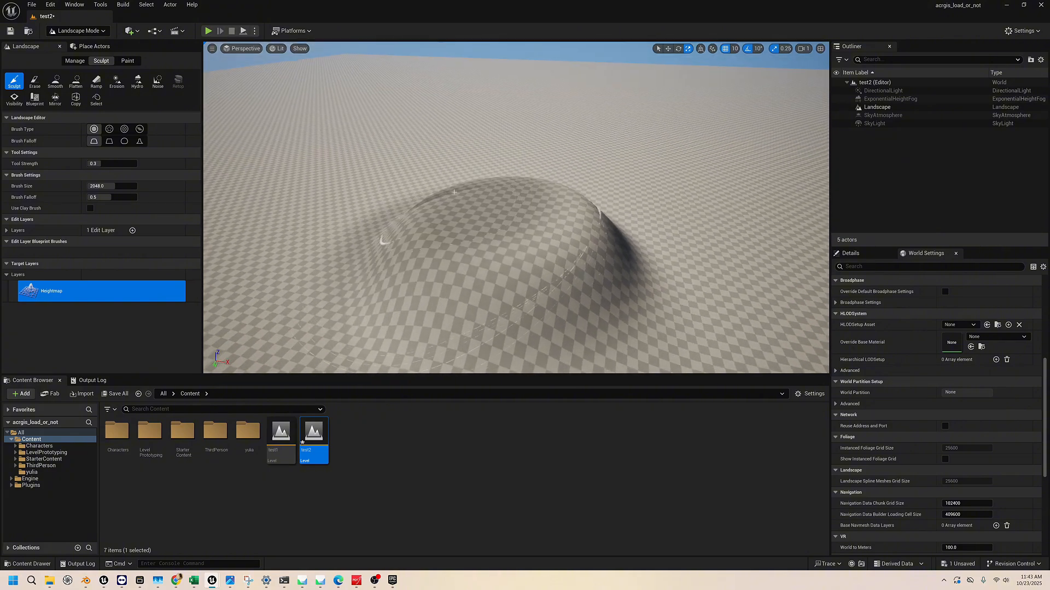
left_click(34, 81)
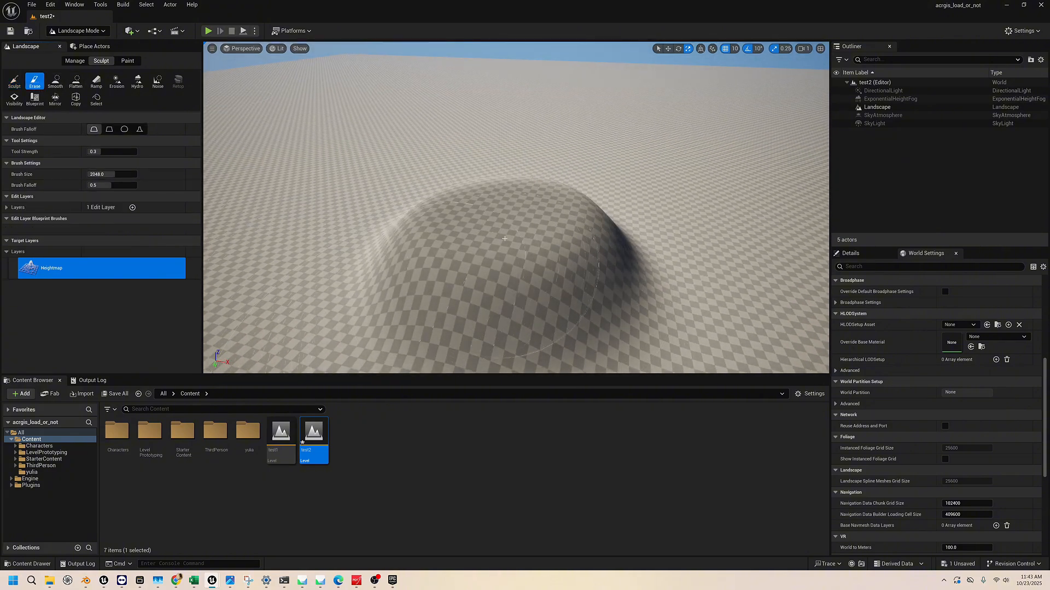
left_click_drag(522, 246, 509, 252)
left_click(76, 82)
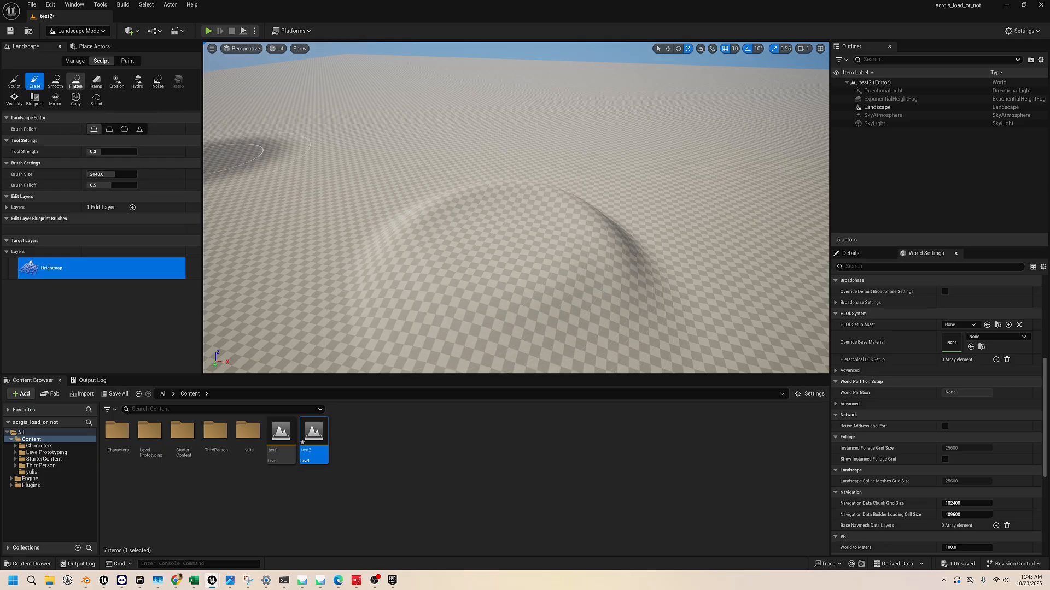
mouse_move(340, 177)
left_mouse_down()
mouse_move(525, 229)
mouse_move(646, 197)
left_mouse_up()
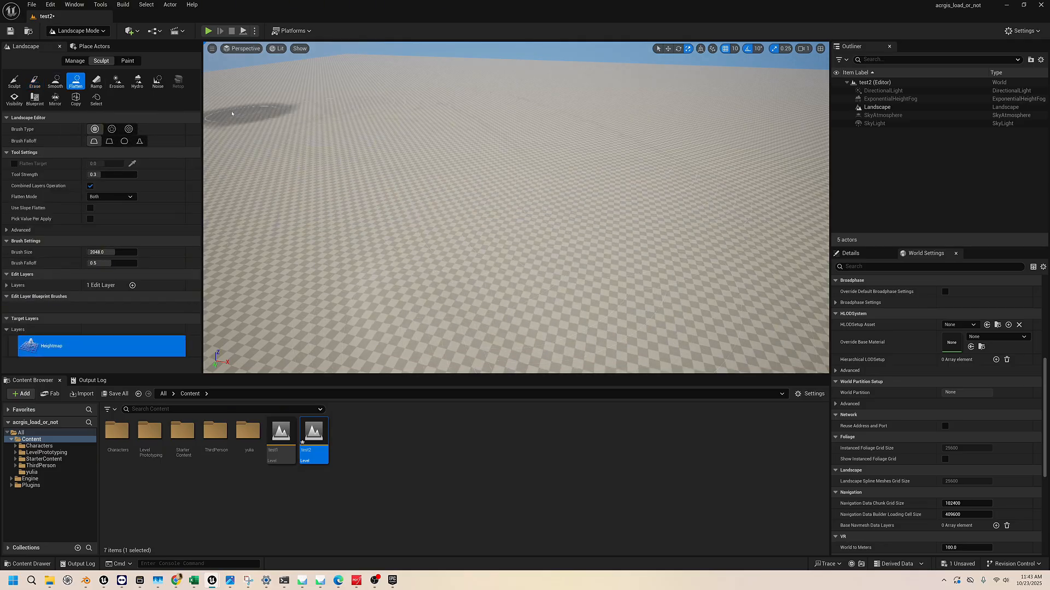
Examine the landscape surface and the available Manage and Paint tools
right_click_drag(309, 102, 197, 62)
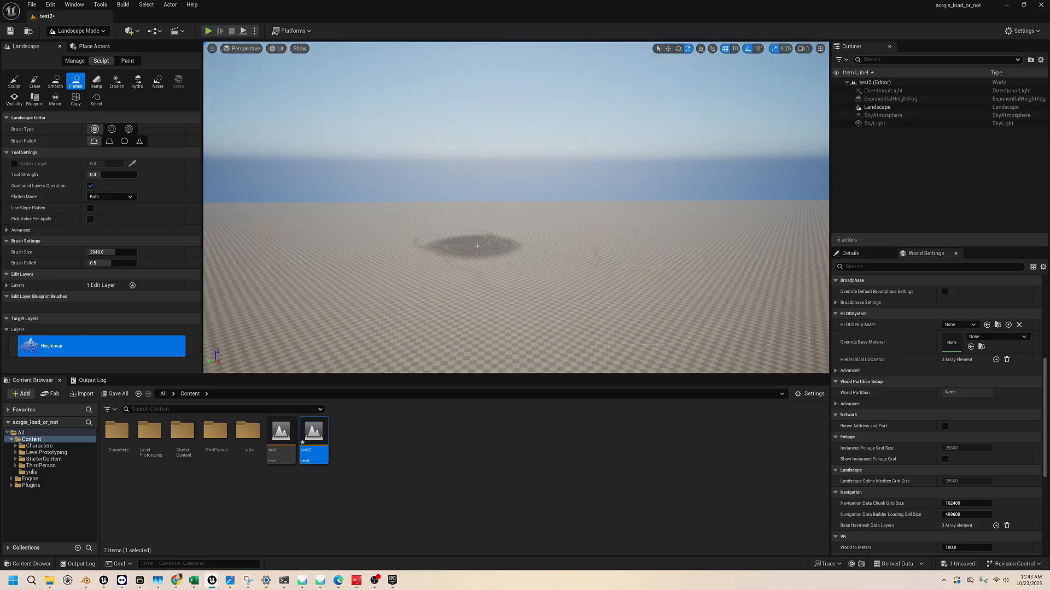
right_click_drag(468, 246, 470, 278)
left_click(76, 62)
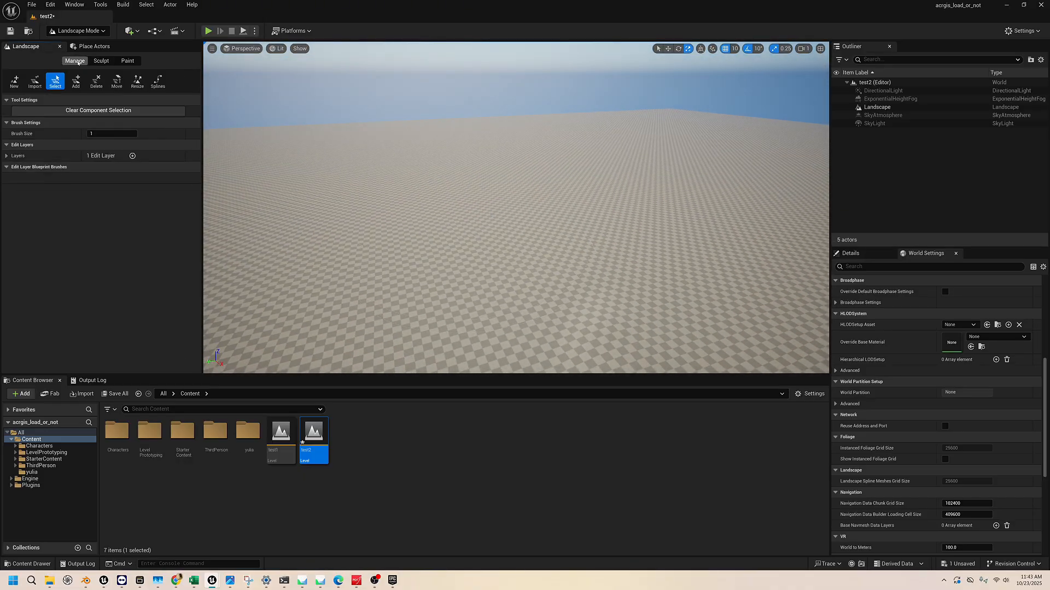
left_click(127, 61)
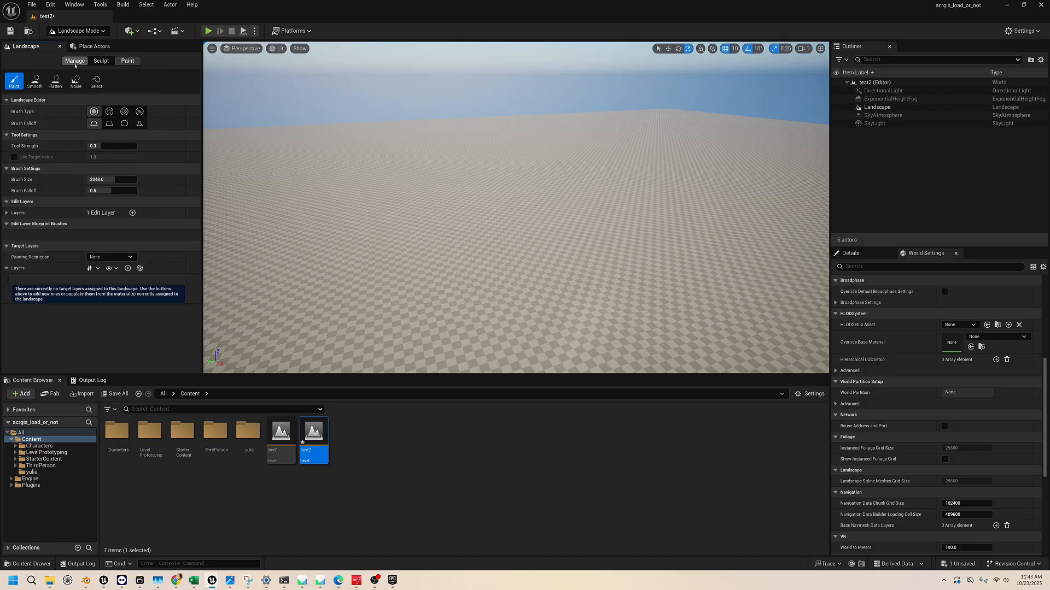
left_click(75, 61)
Try to create a 100 × 100 × 100 box on the landscape in Modeling mode, and return to Selection mode
left_click(98, 32)
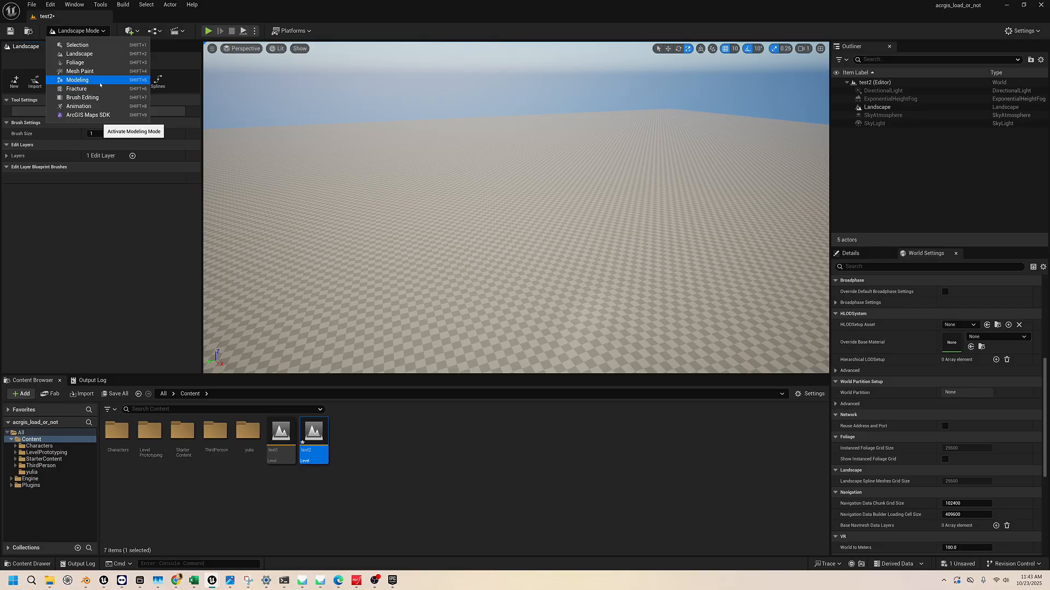
left_click(100, 82)
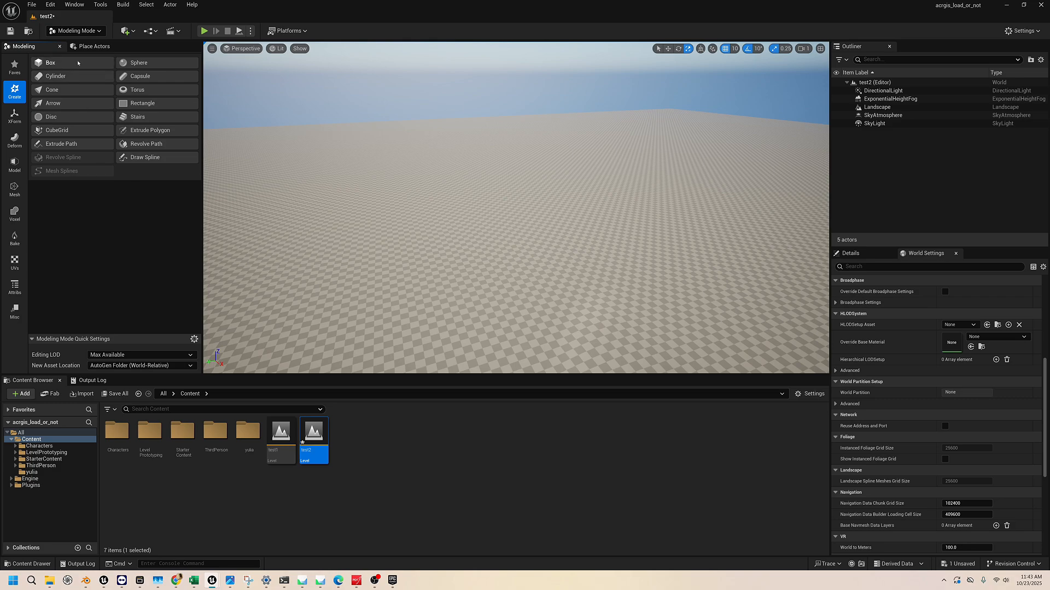
left_click(50, 62)
left_click(470, 292)
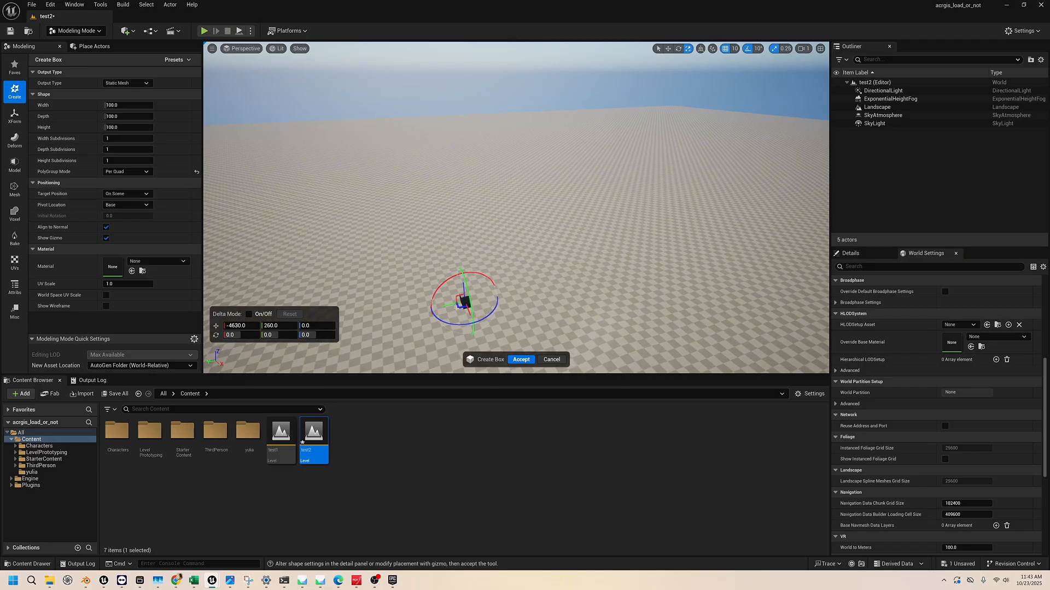
left_click_drag(446, 304, 429, 307)
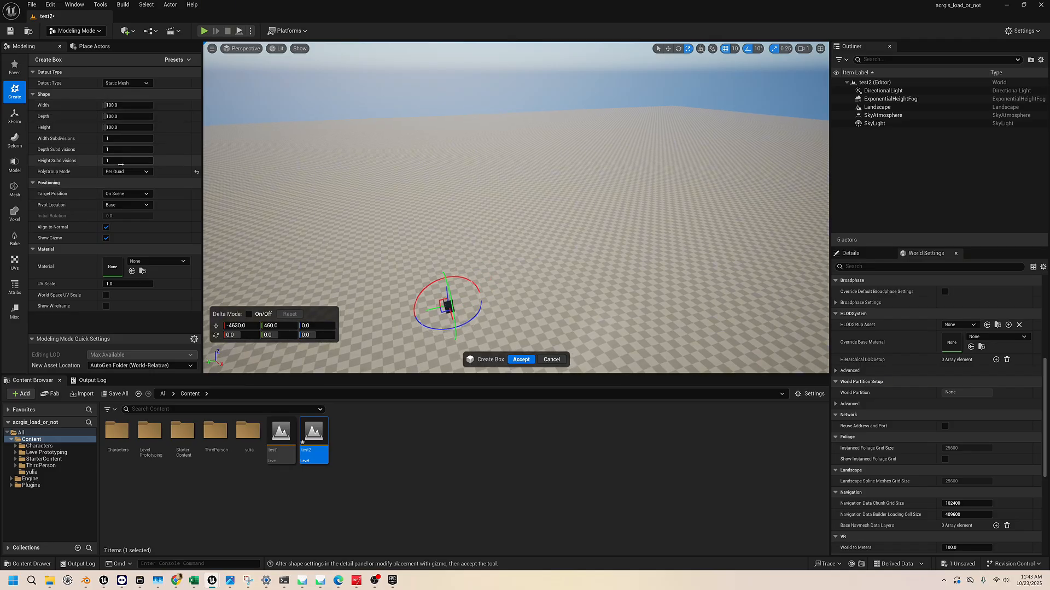
key("w")
right_click_drag(439, 327, 407, 358)
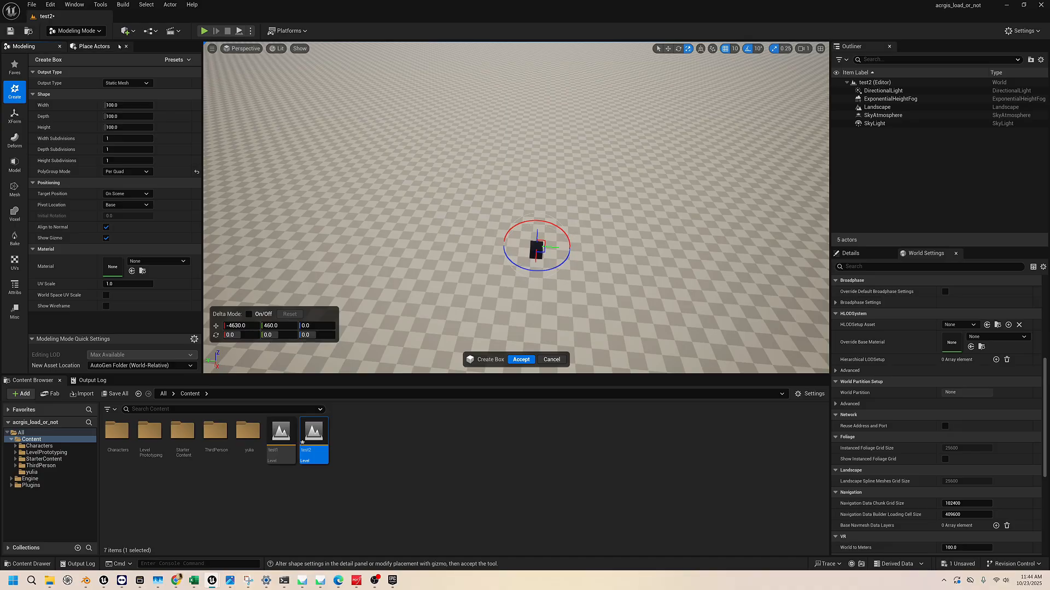
left_click(77, 32)
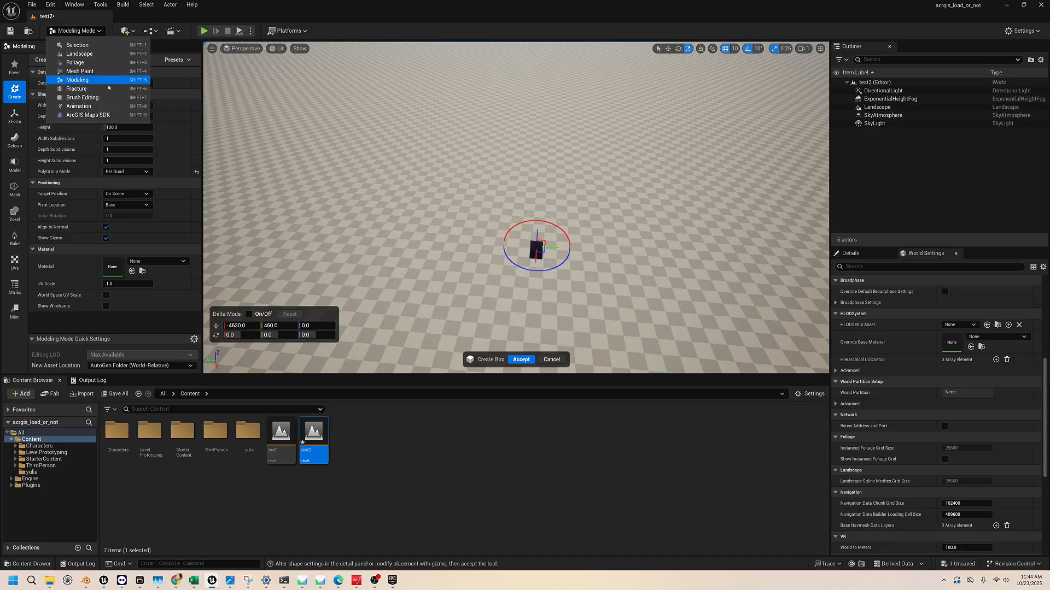
left_click(82, 46)
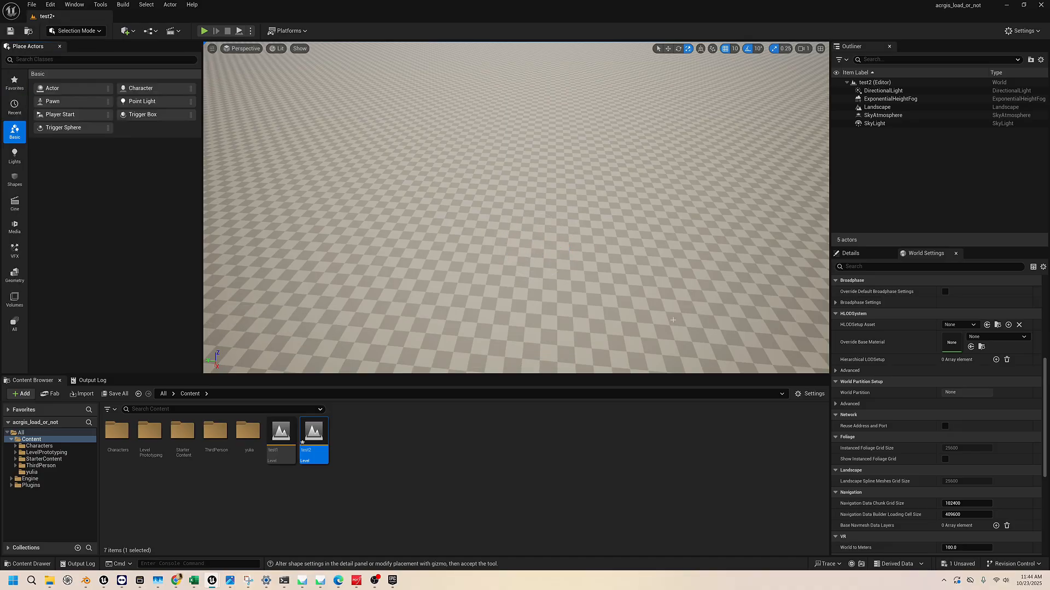
right_click_drag(673, 320, 691, 284)
left_click(76, 31)
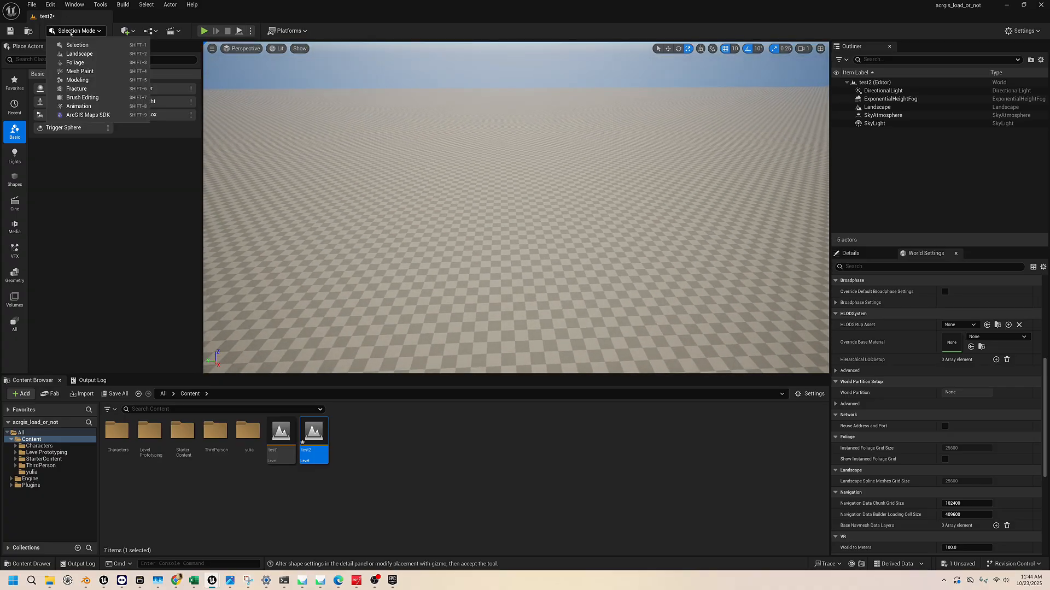
left_click(83, 81)
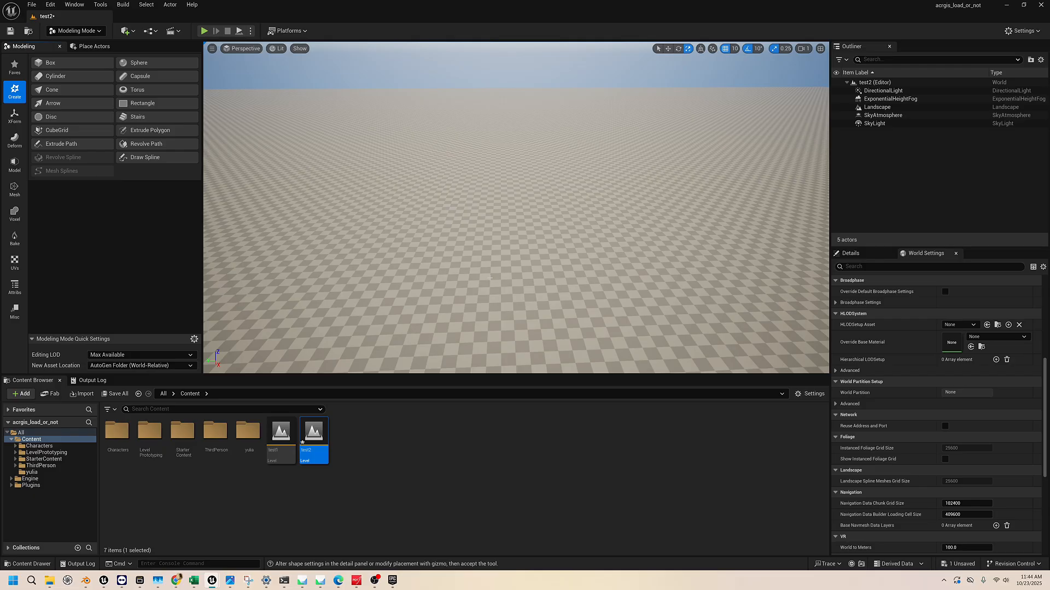
right_click_drag(406, 250, 407, 278)
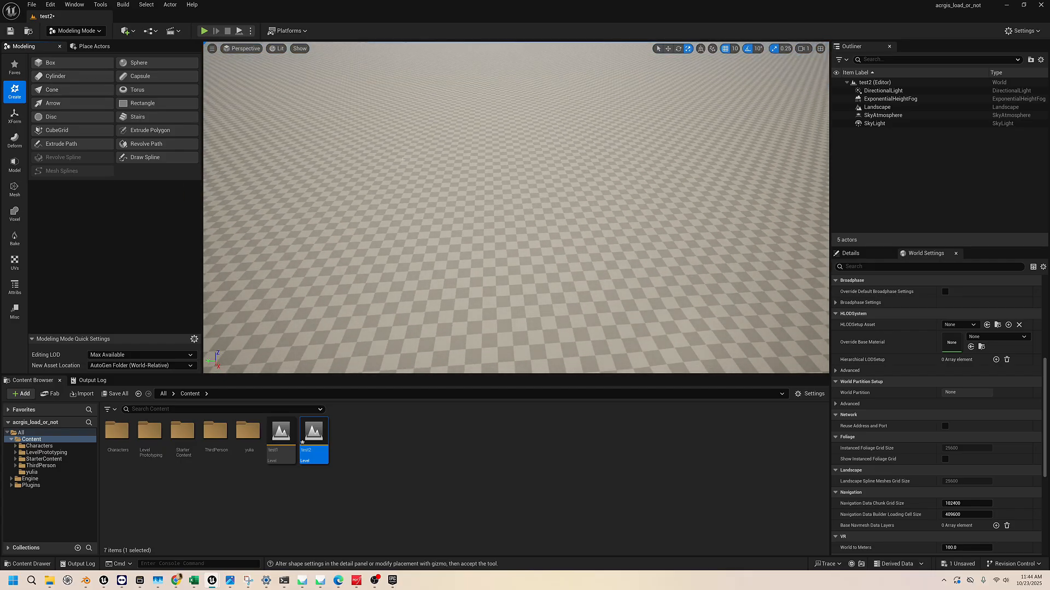
left_click(69, 80)
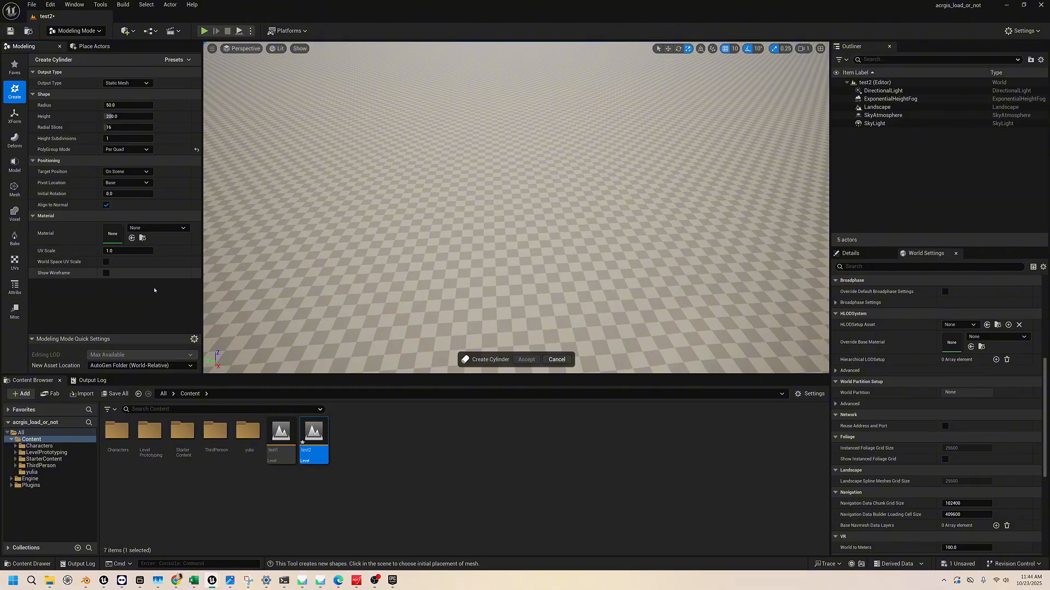
Return to Selection mode and add a Cube shape above the landscape in the test2 level
left_click(98, 32)
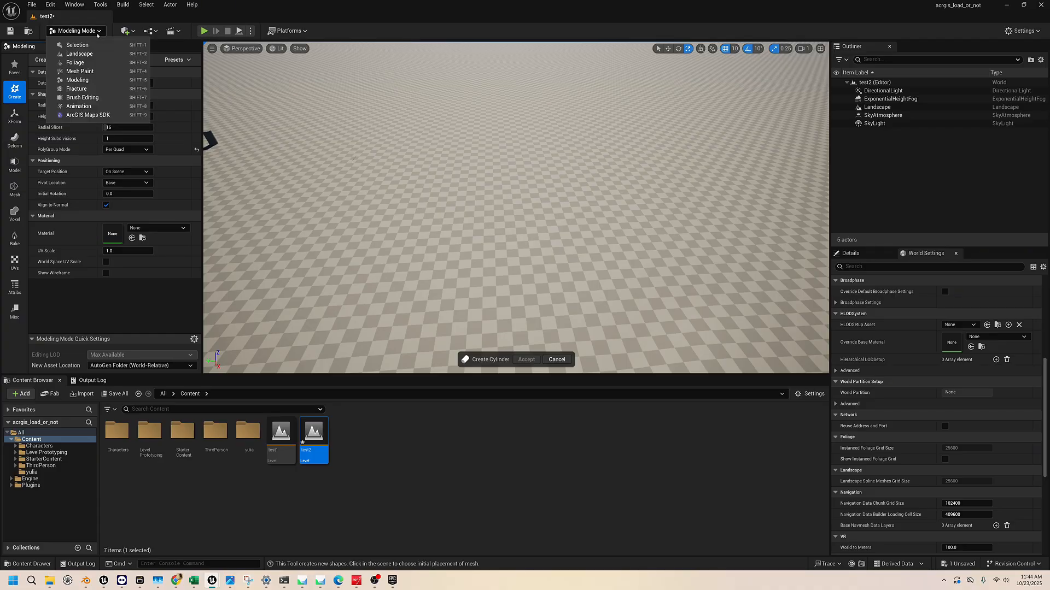
left_click(77, 45)
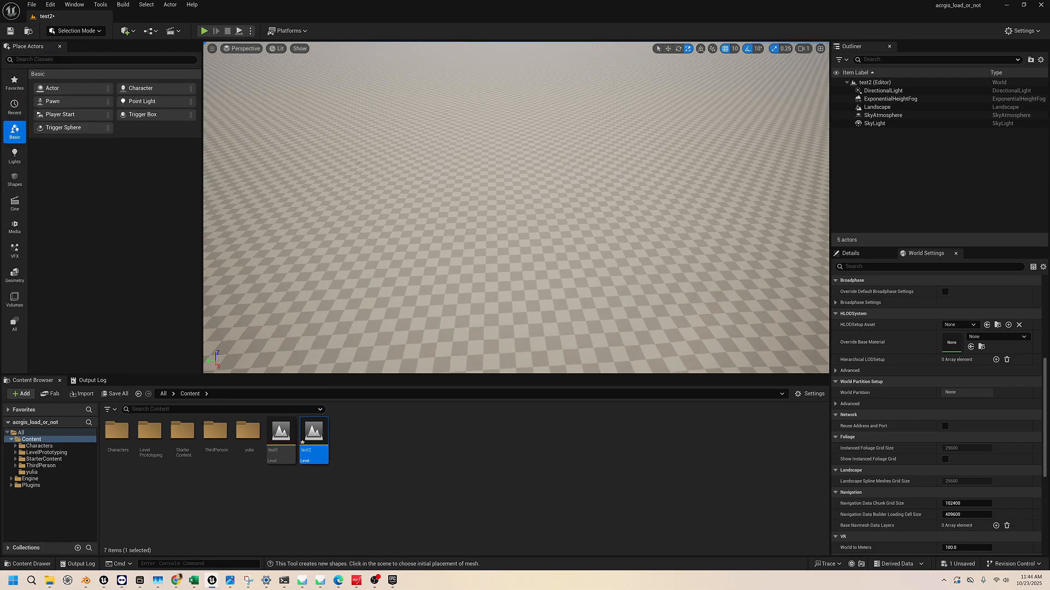
right_click_drag(516, 208, 521, 297)
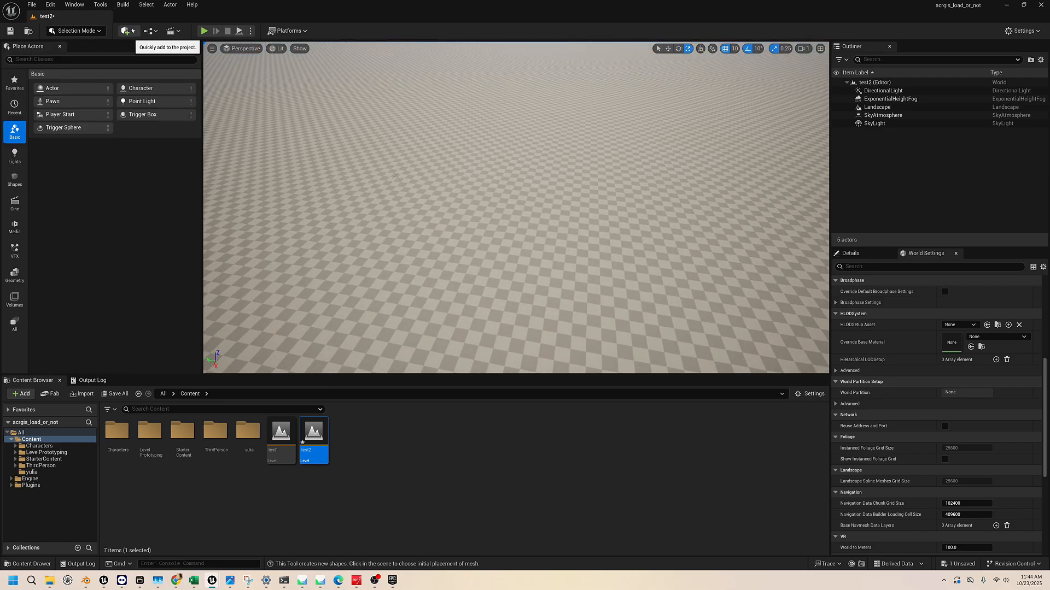
left_click(127, 30)
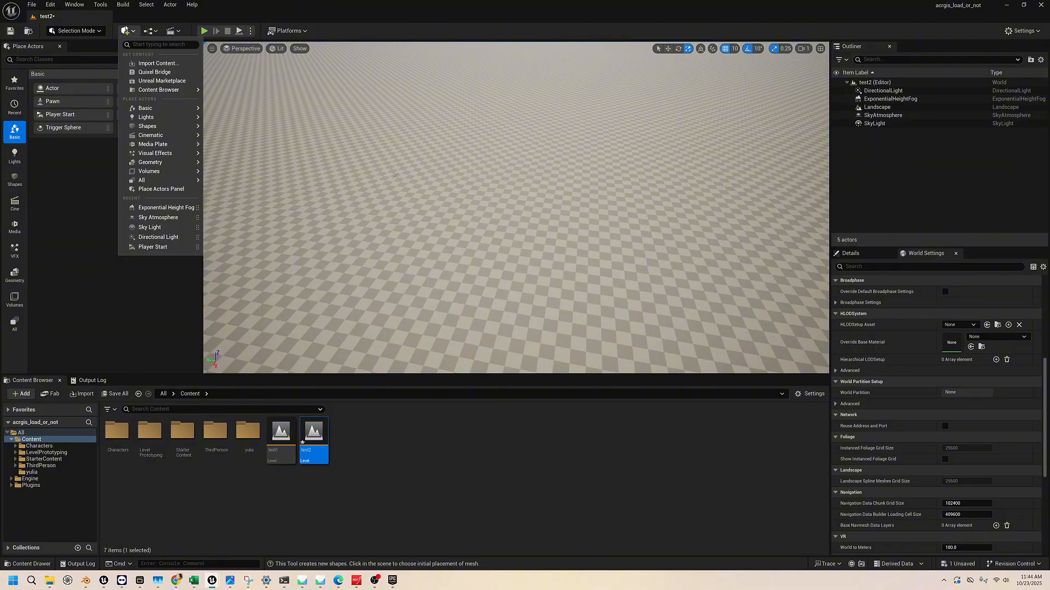
mouse_move(175, 127)
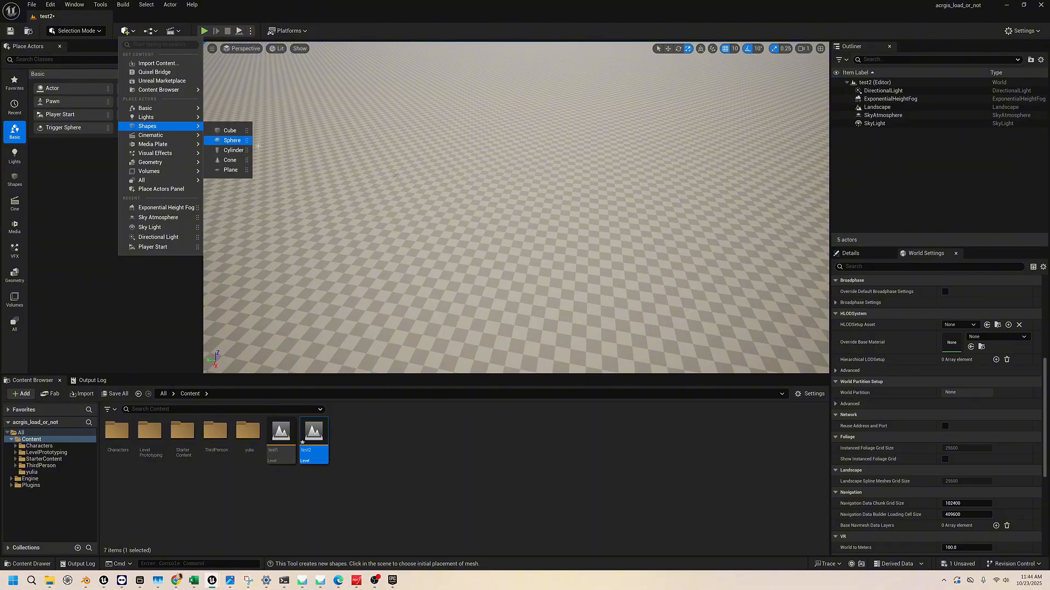
left_click(232, 132)
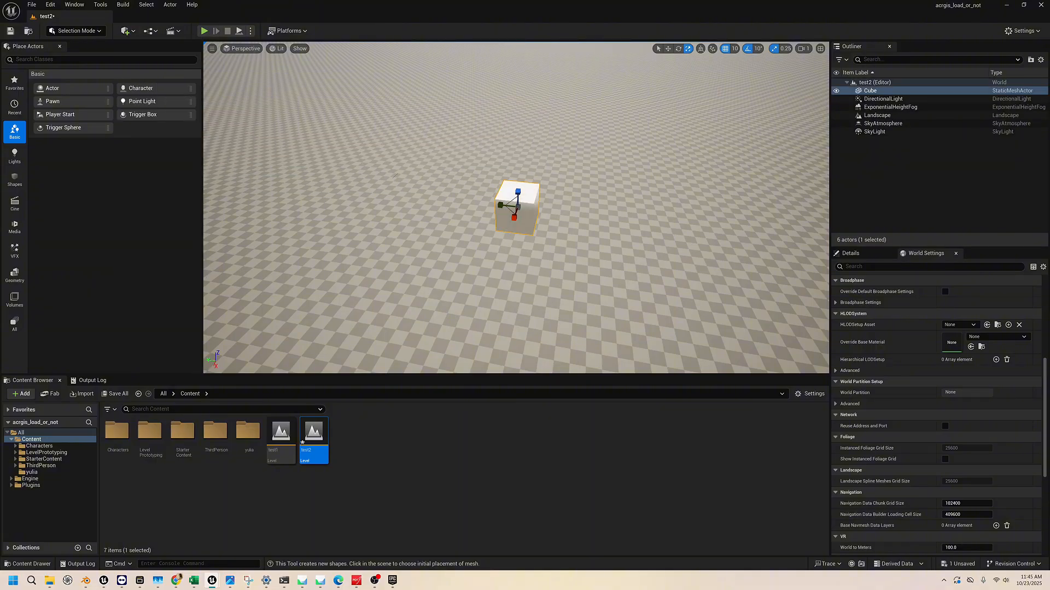
Lower the cube with the Move tool until it rests on the landscape surface
right_click_drag(516, 208, 612, 219)
key("w")
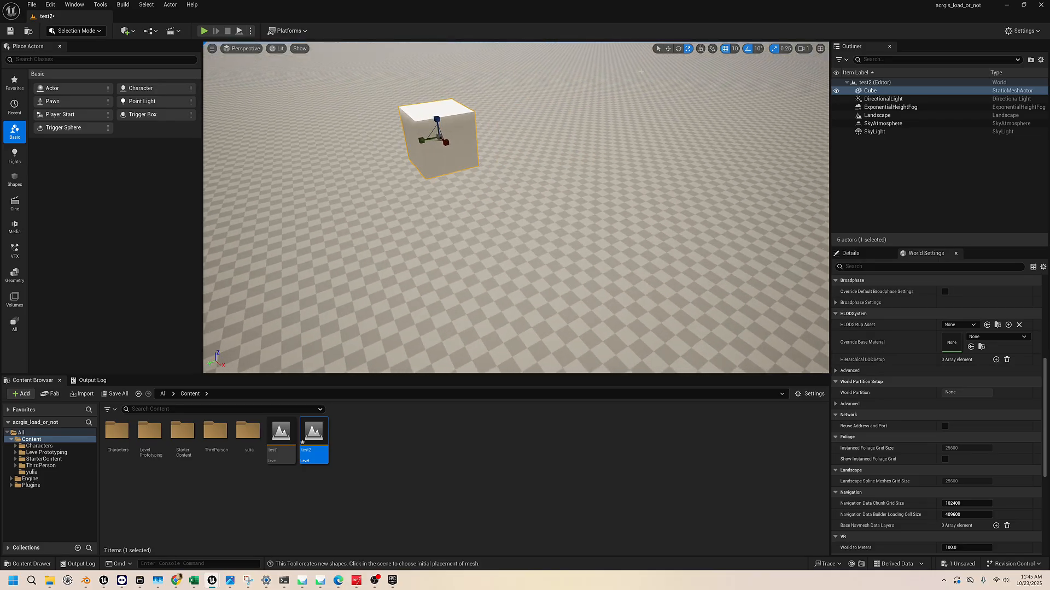
key("w")
left_click_drag(437, 116, 492, 341)
mouse_move(576, 275)
right_mouse_down()
mouse_move(609, 328)
mouse_move(592, 275)
right_mouse_up()
left_click_drag(665, 157, 623, 228)
right_click_drag(623, 229, 669, 236)
key("w")
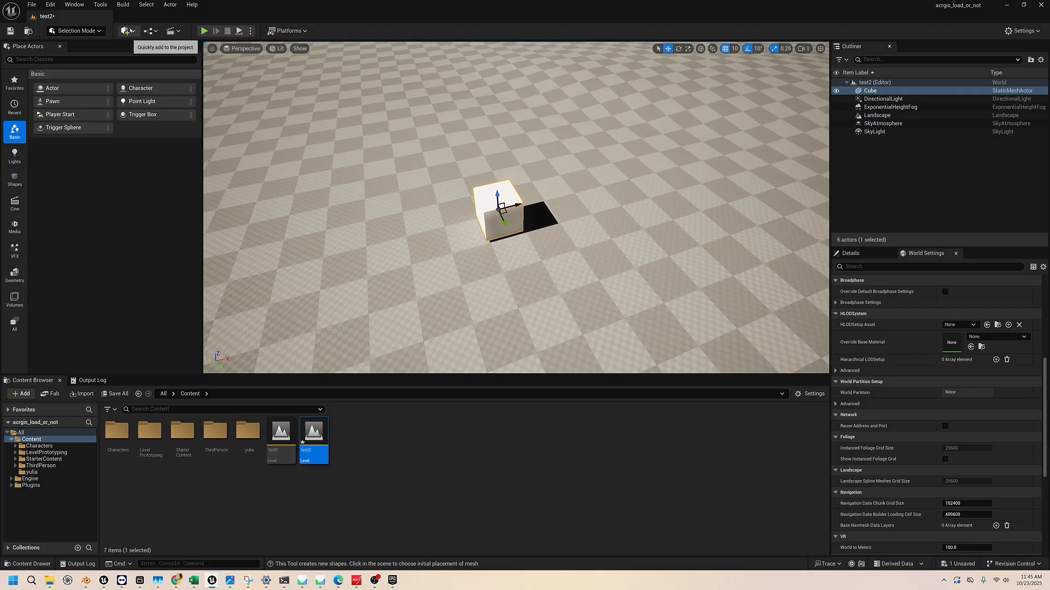
left_click(126, 32)
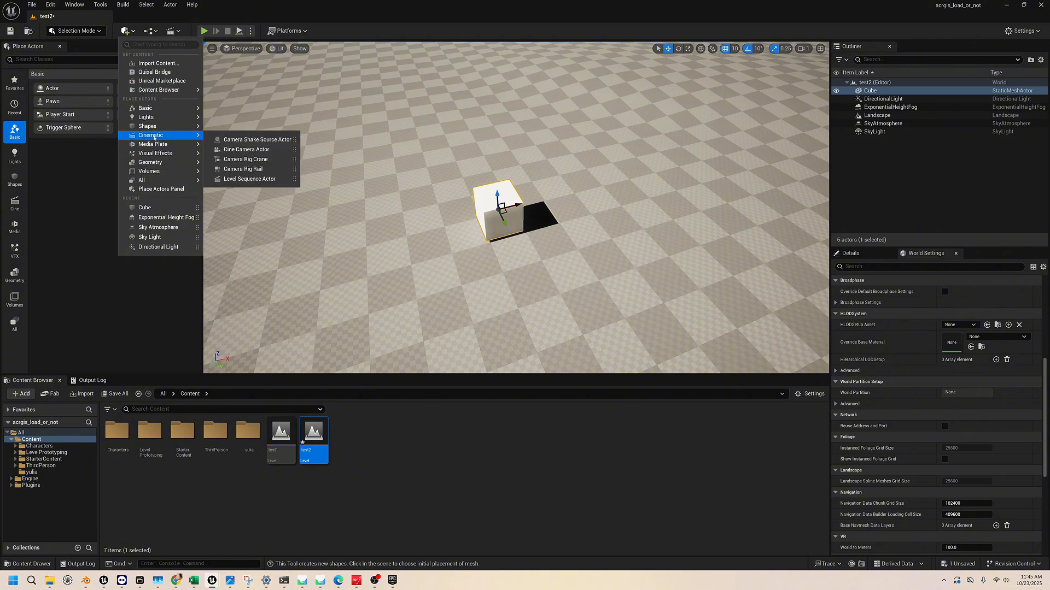
mouse_move(154, 127)
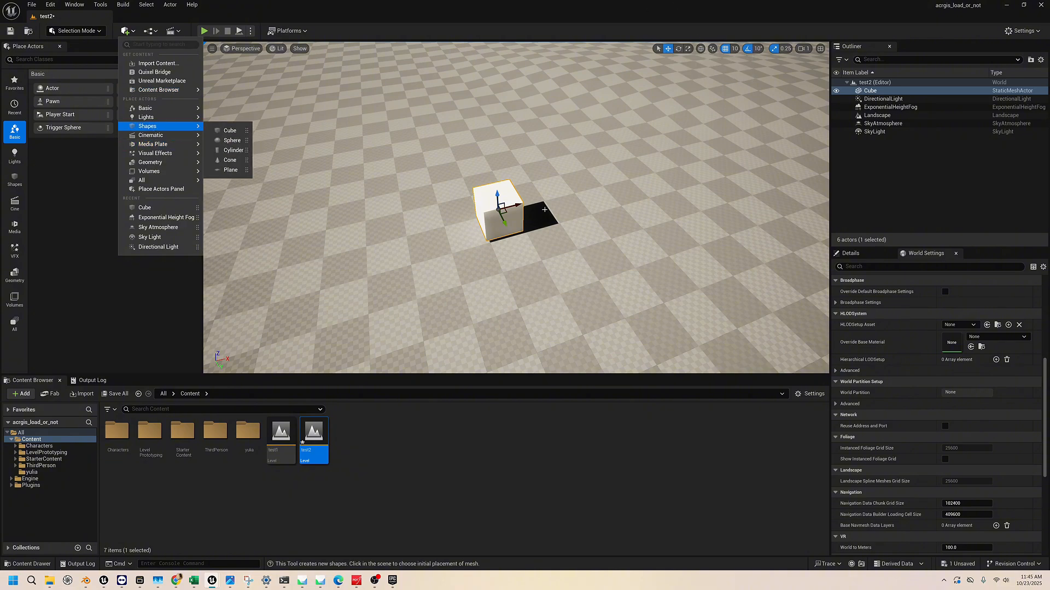
left_click_drag(516, 206, 540, 203)
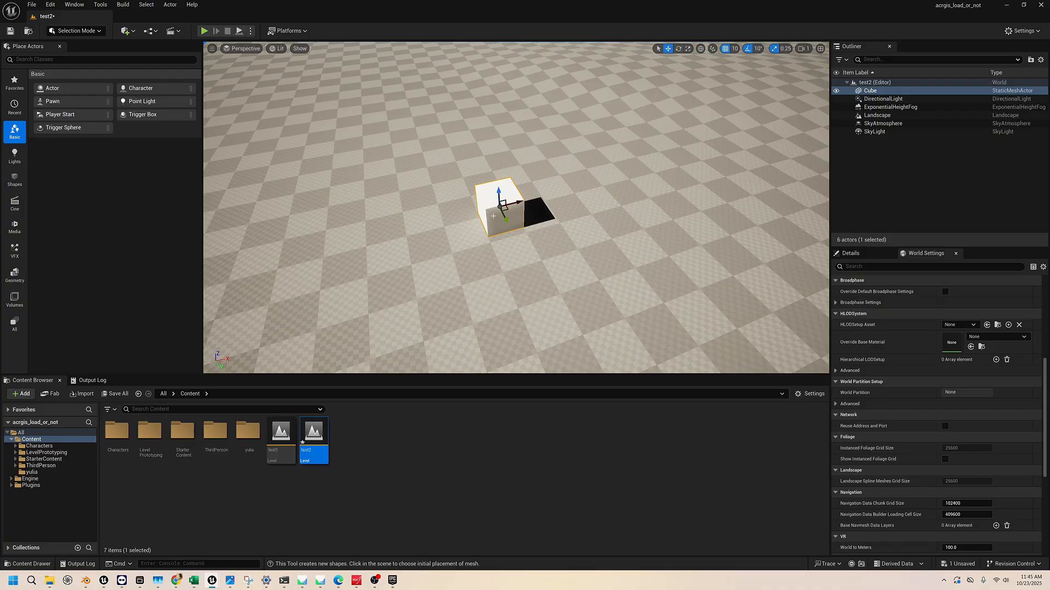
left_click(71, 32)
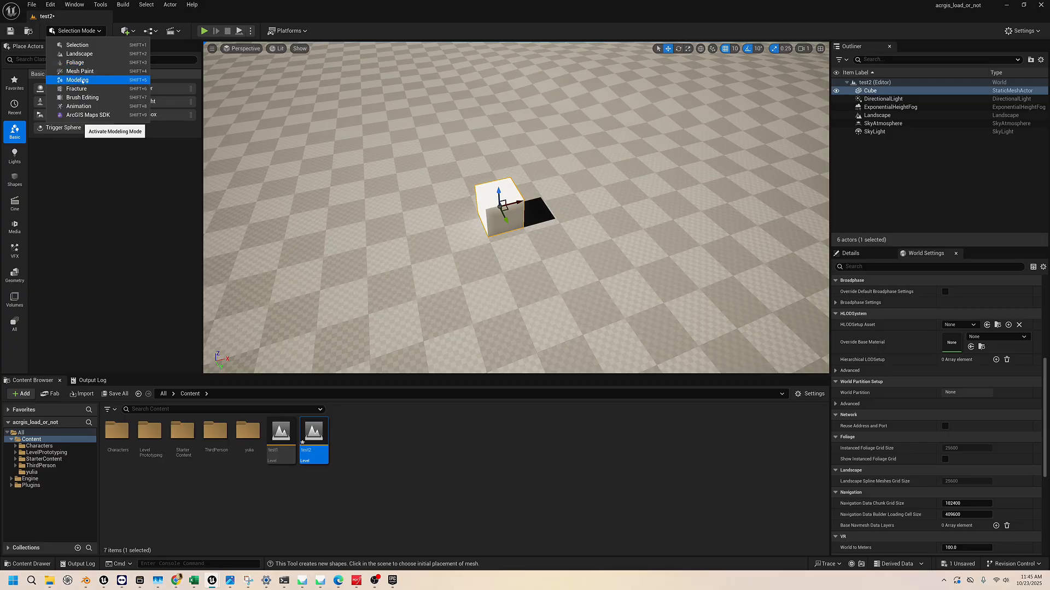
left_click(150, 211)
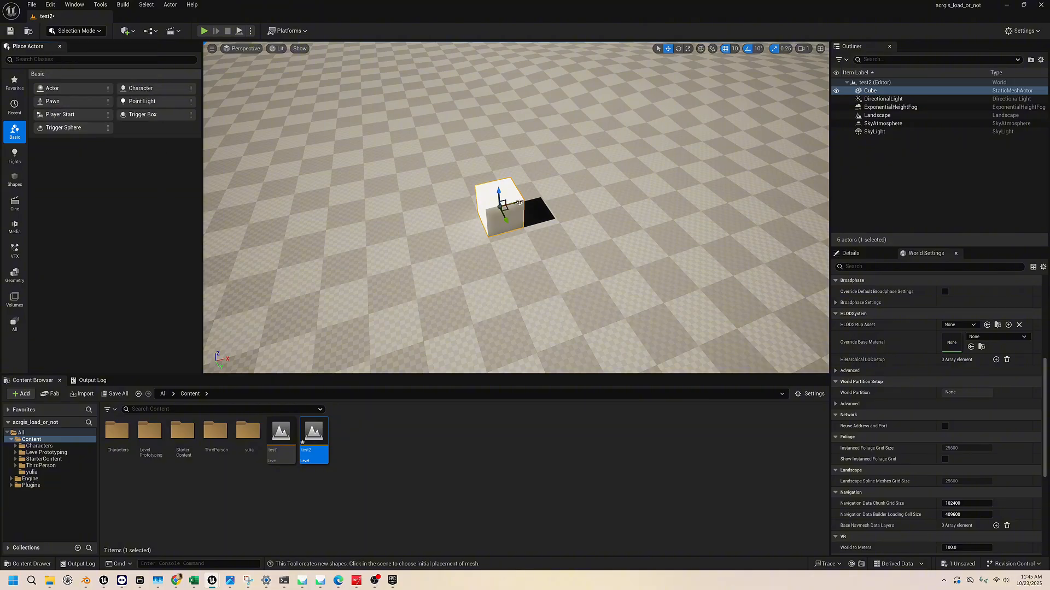
left_click_drag(519, 203, 509, 203)
Select the landscape, and change the selection to the Cube in the level's list of actors
left_click(610, 210)
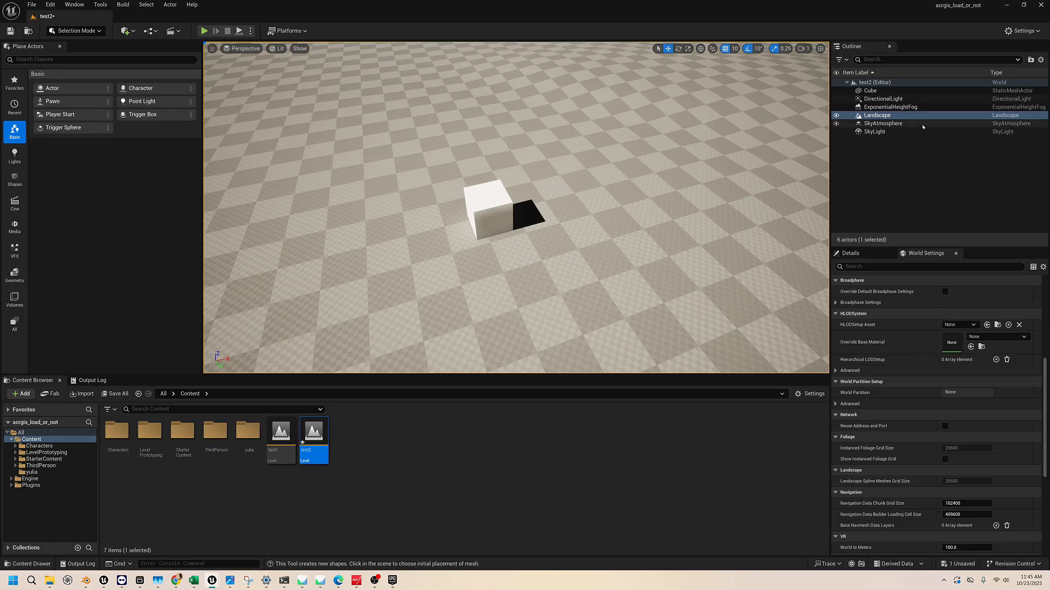
left_click(882, 91)
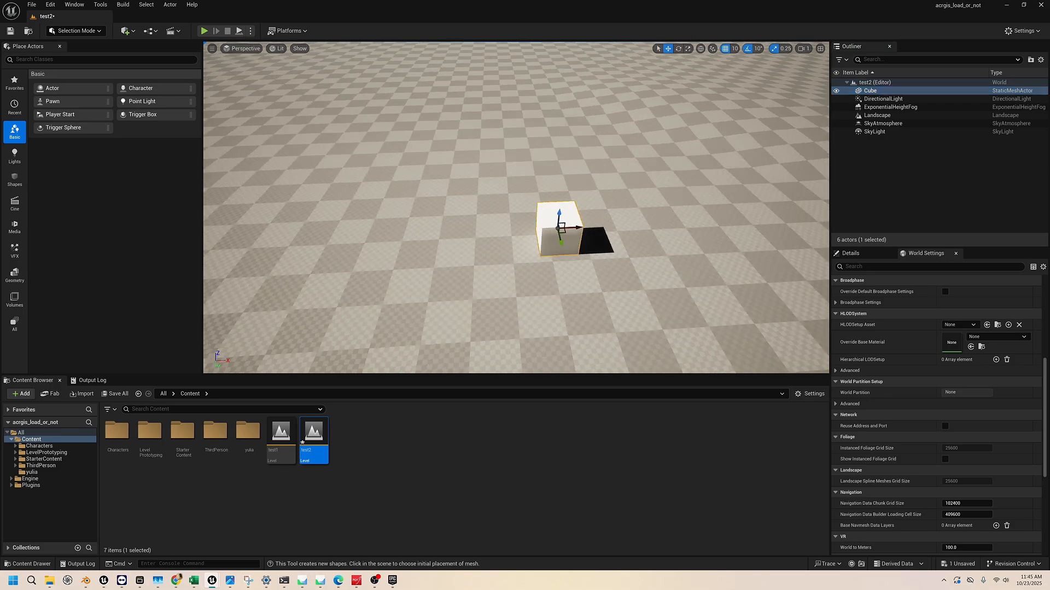
Select the Cube, frame it in the viewport, and save the test2 level
left_click(880, 100)
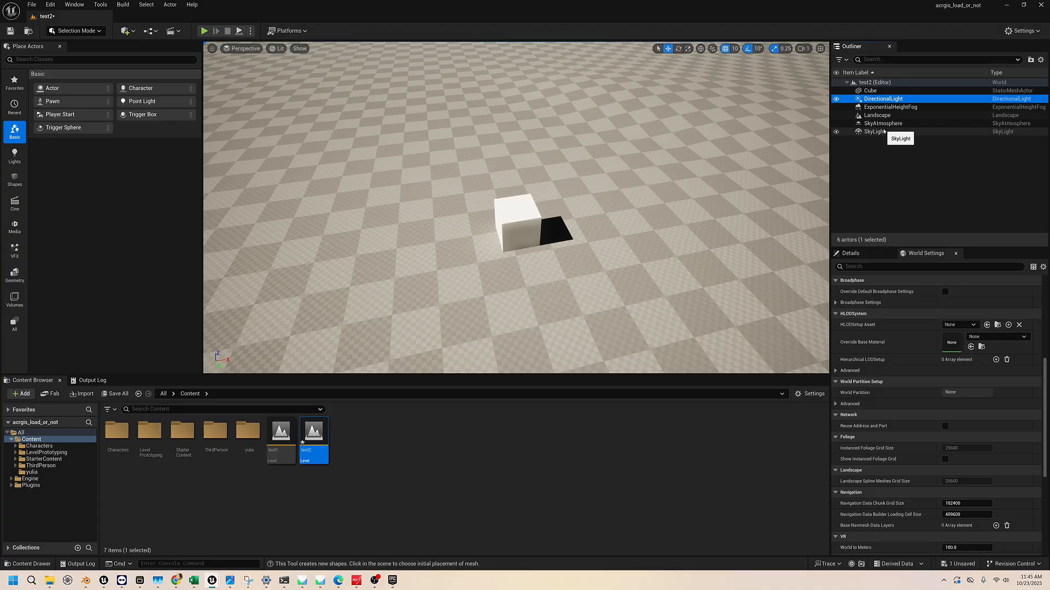
right_click_drag(654, 167, 636, 200)
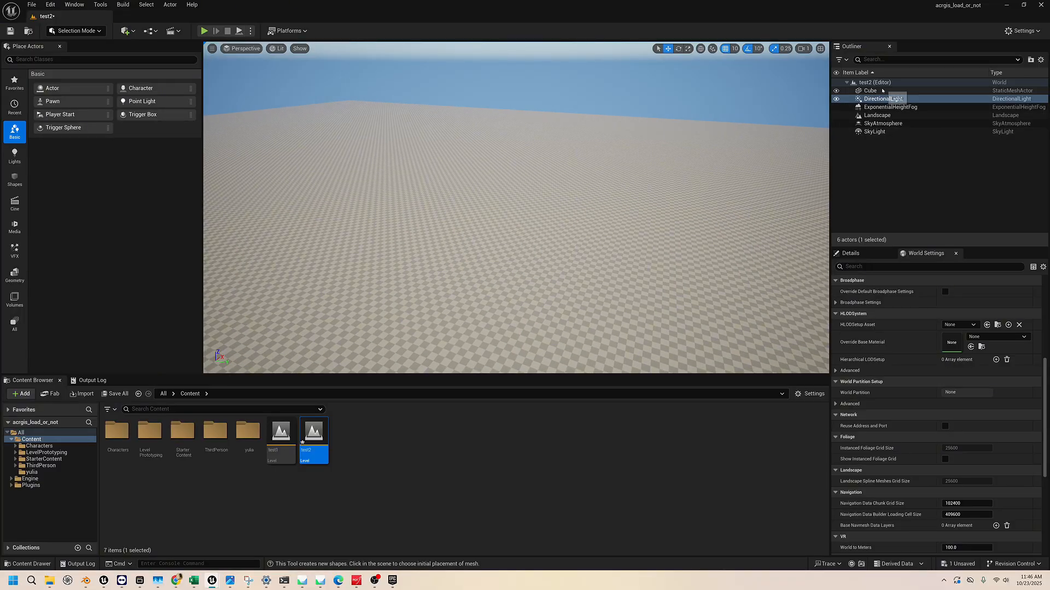
left_click(882, 91)
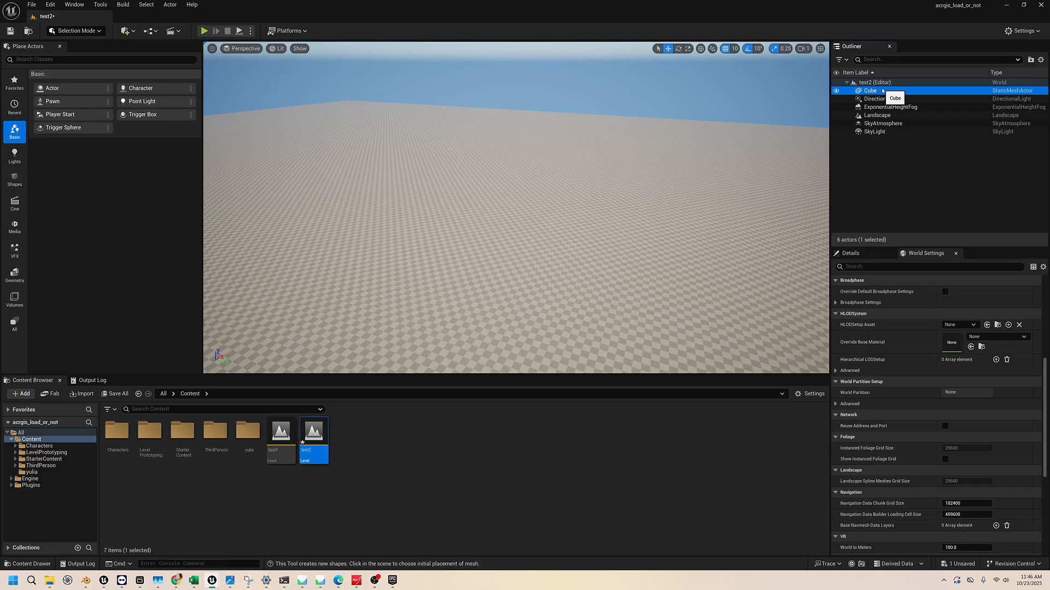
key("f")
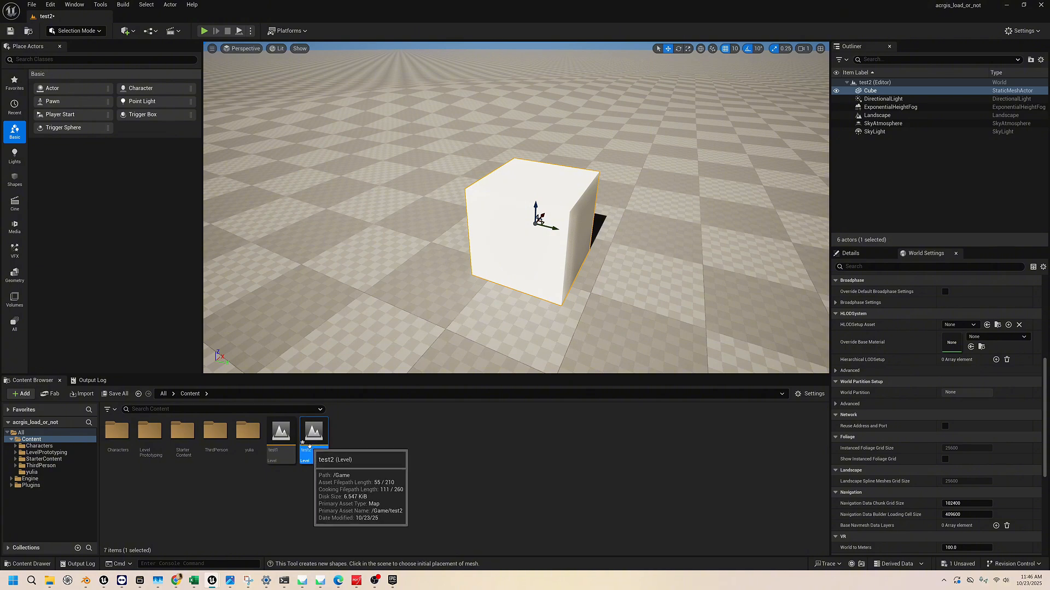
key("ctrl+s")
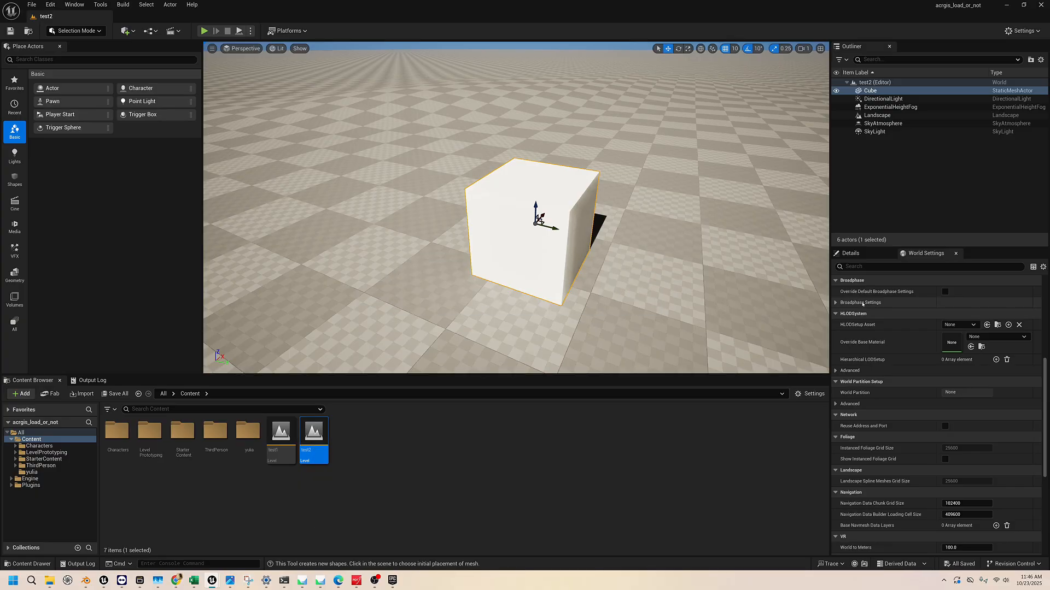
Review the detail properties of each actor in the level, from the Cube through the SkyLight, and return to the Cube
left_click(851, 253)
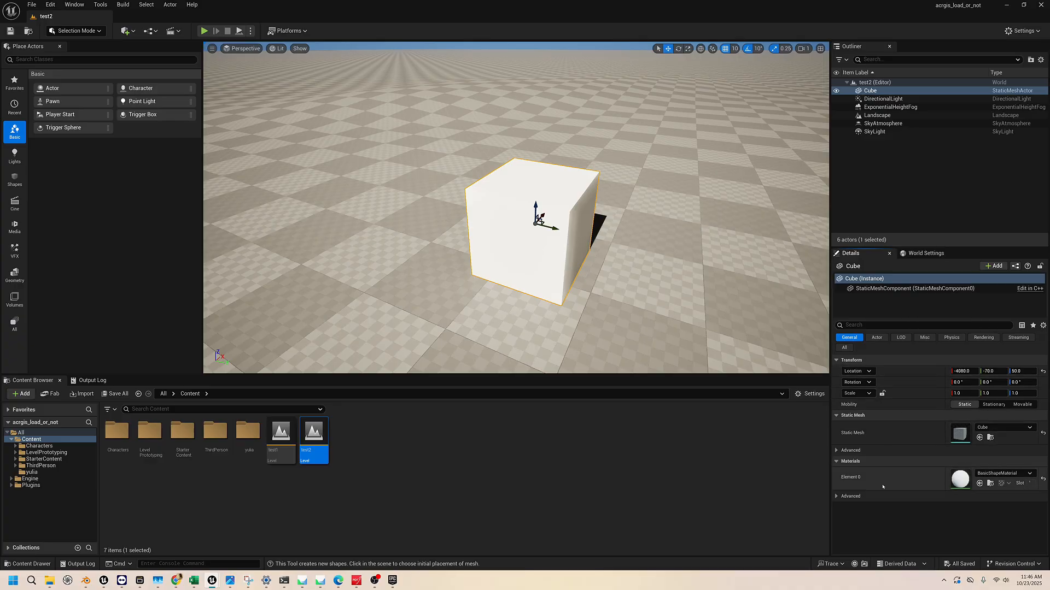
left_click(873, 99)
left_click(874, 107)
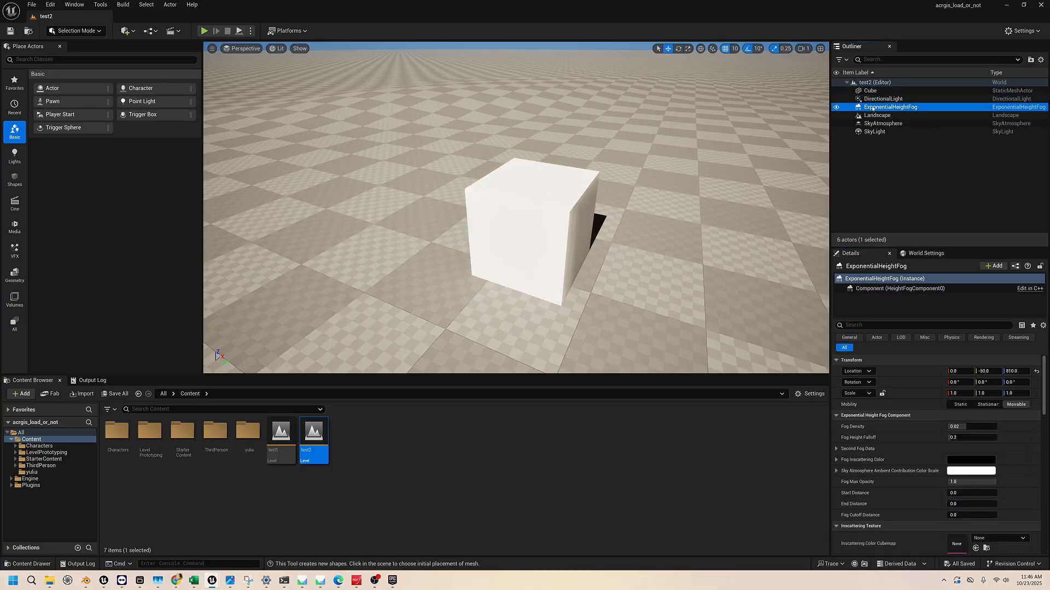
left_click(875, 116)
left_click(878, 124)
left_click(875, 132)
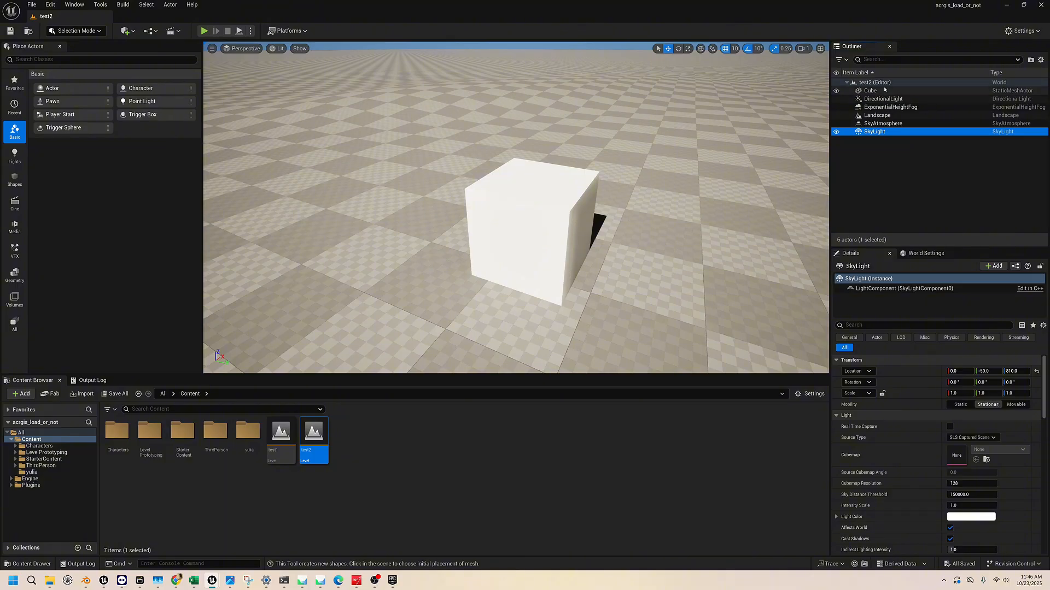
left_click(883, 92)
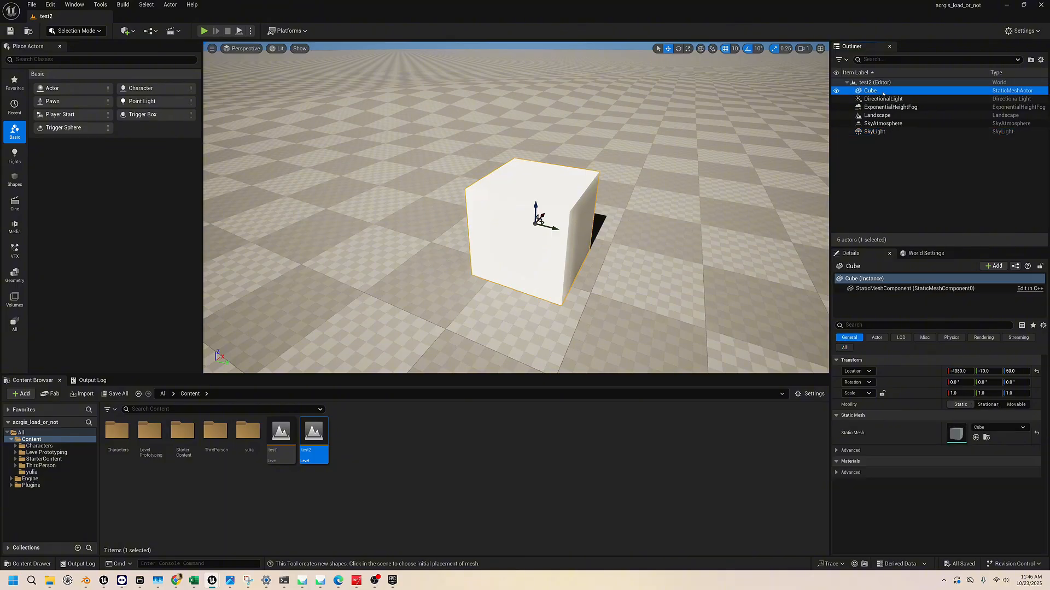
Set the level's GameMode Override to BP_ThirdPersonGameMode in the world settings
left_click(925, 253)
scroll(934, 360, "down", 5)
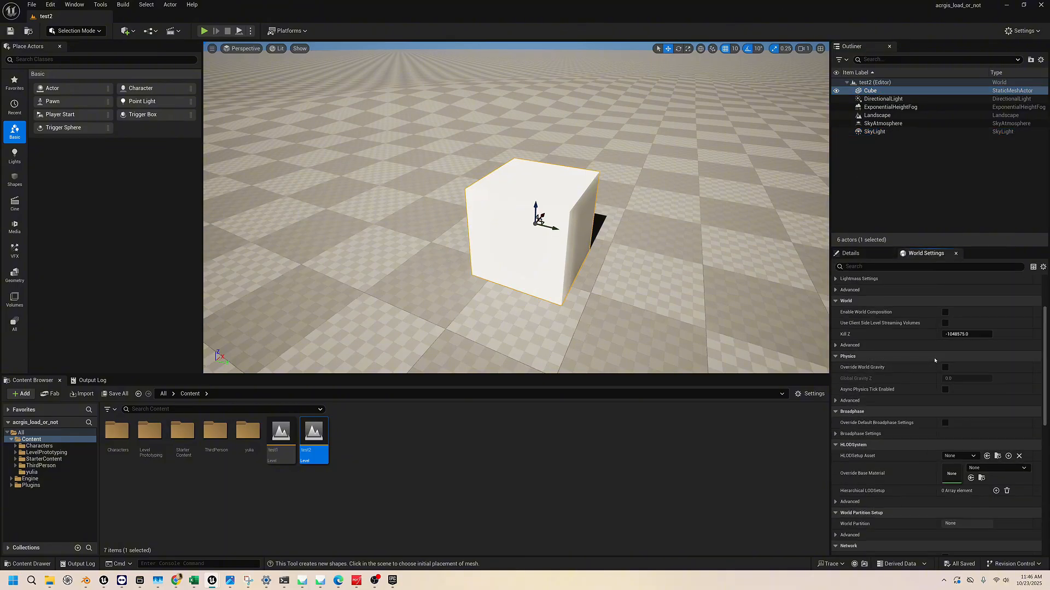
scroll(935, 360, "up", 3)
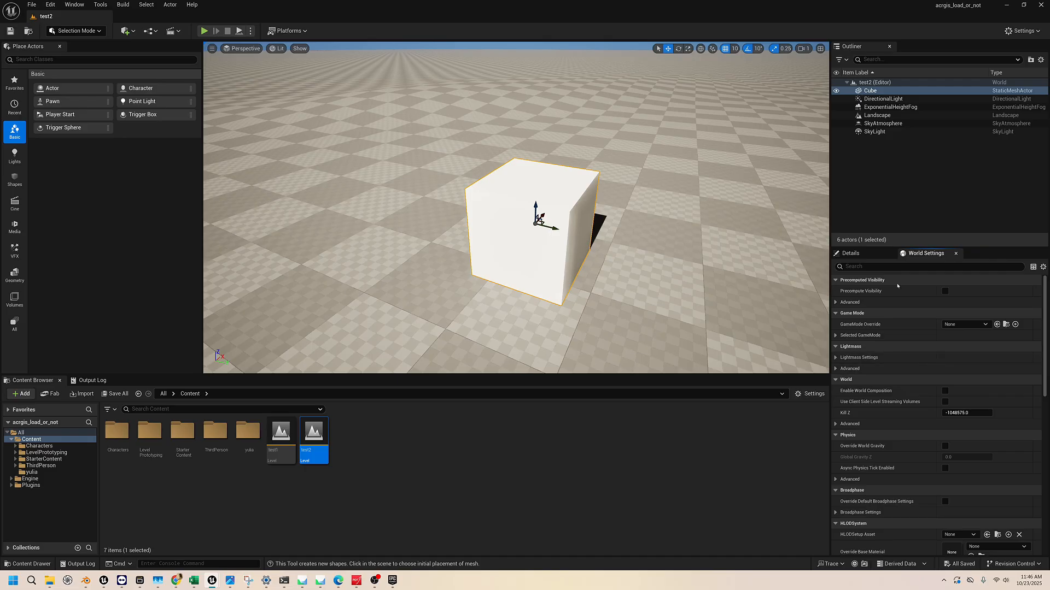
right_click_drag(524, 218, 528, 241)
key("s")
key("e")
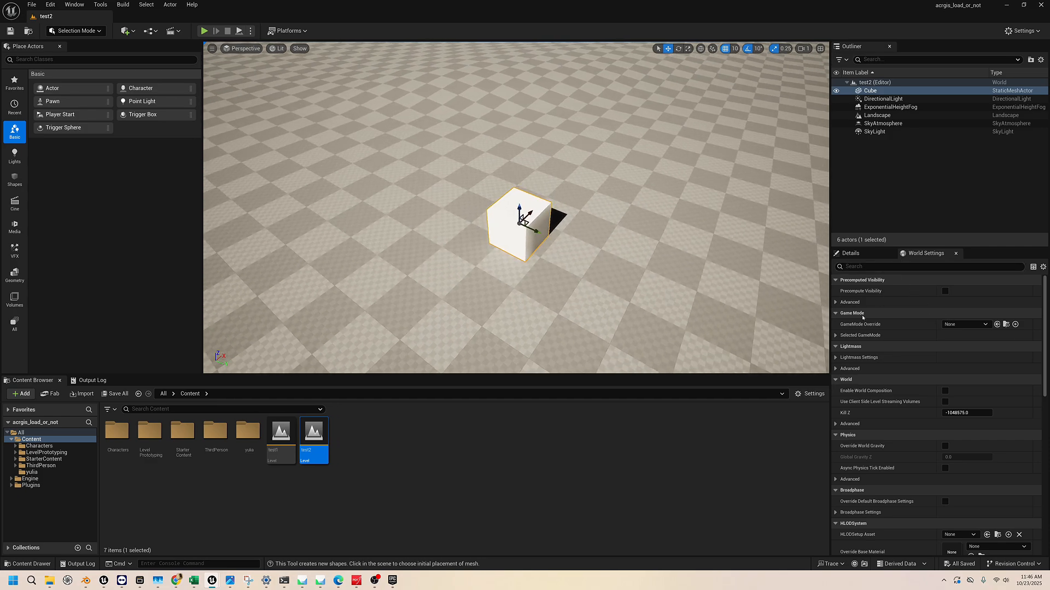
left_click(956, 326)
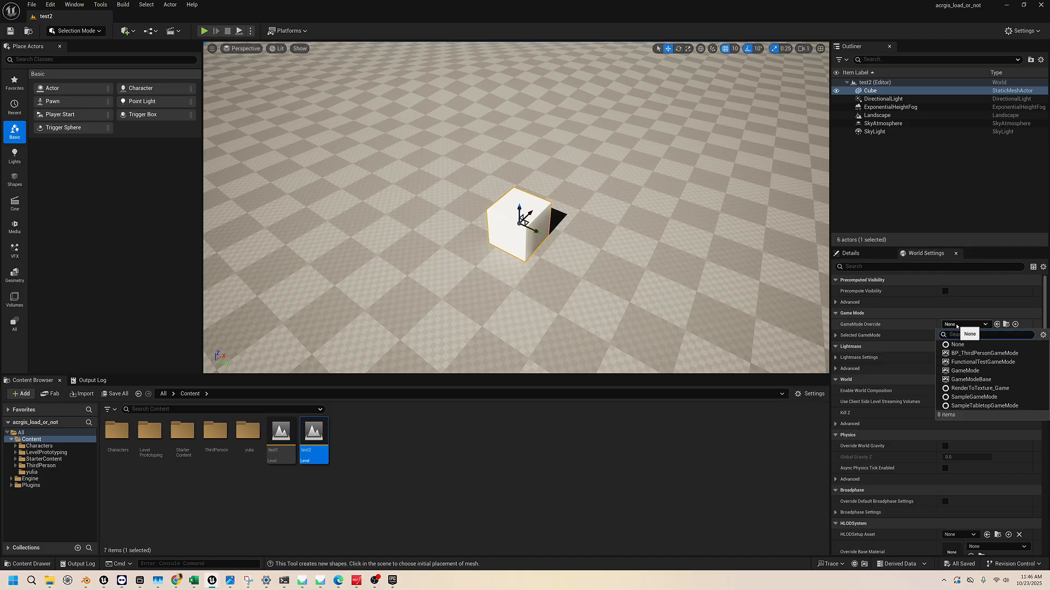
left_click(969, 354)
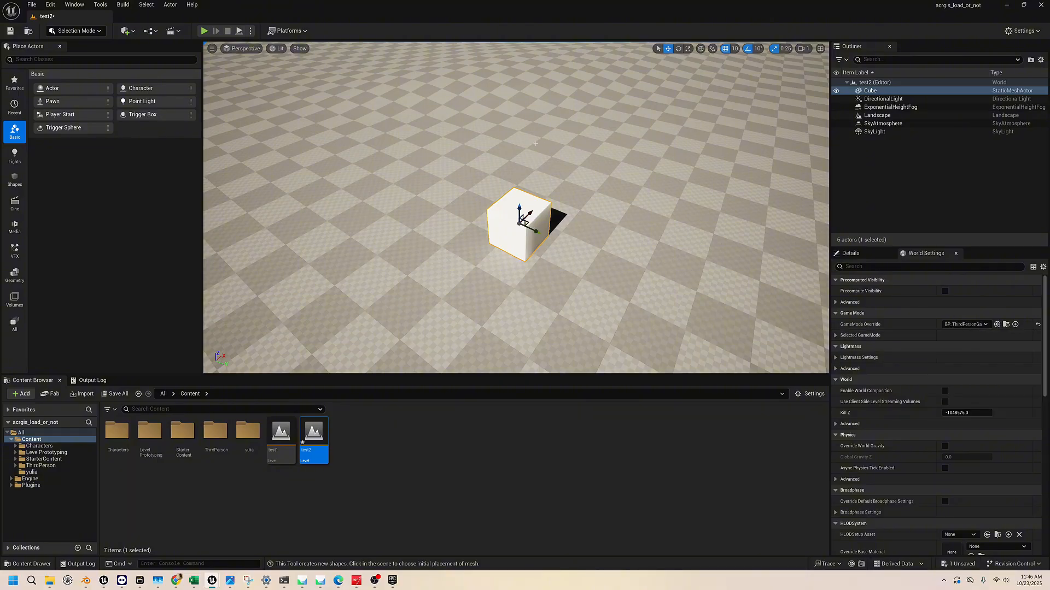
Open the Blueprints folder inside ThirdPerson in the project content to view its character and game mode blueprints
right_click_drag(516, 208, 520, 135)
key("w")
key("d")
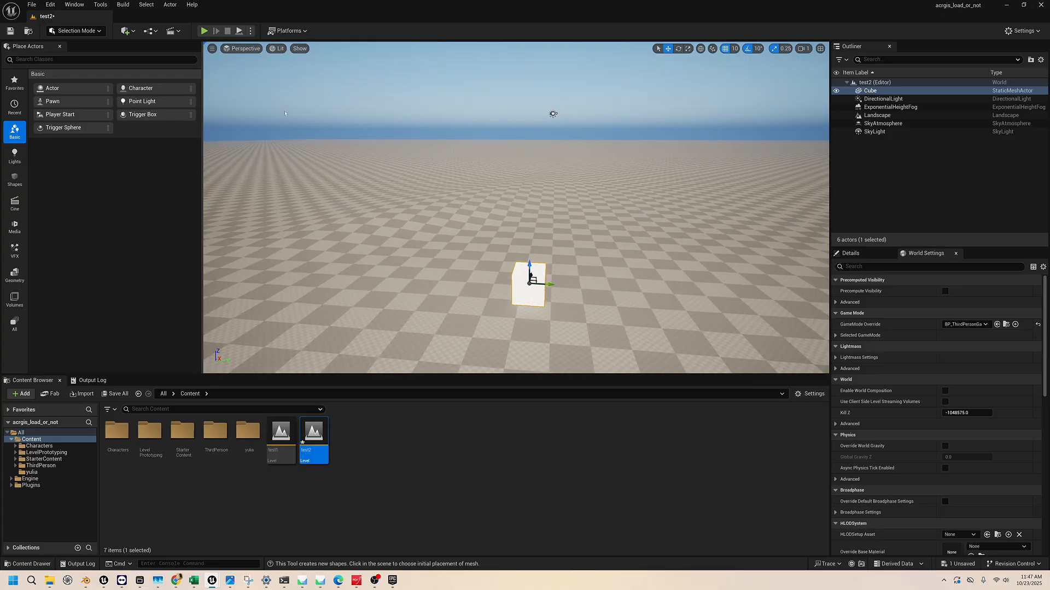
right_click_drag(500, 245, 517, 271)
key("w")
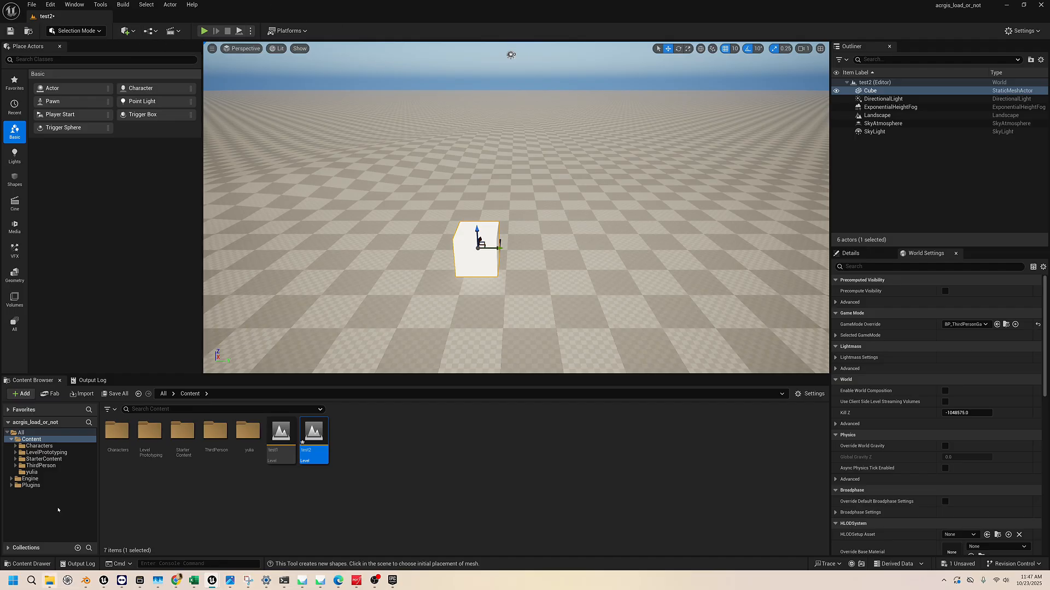
left_click(54, 446)
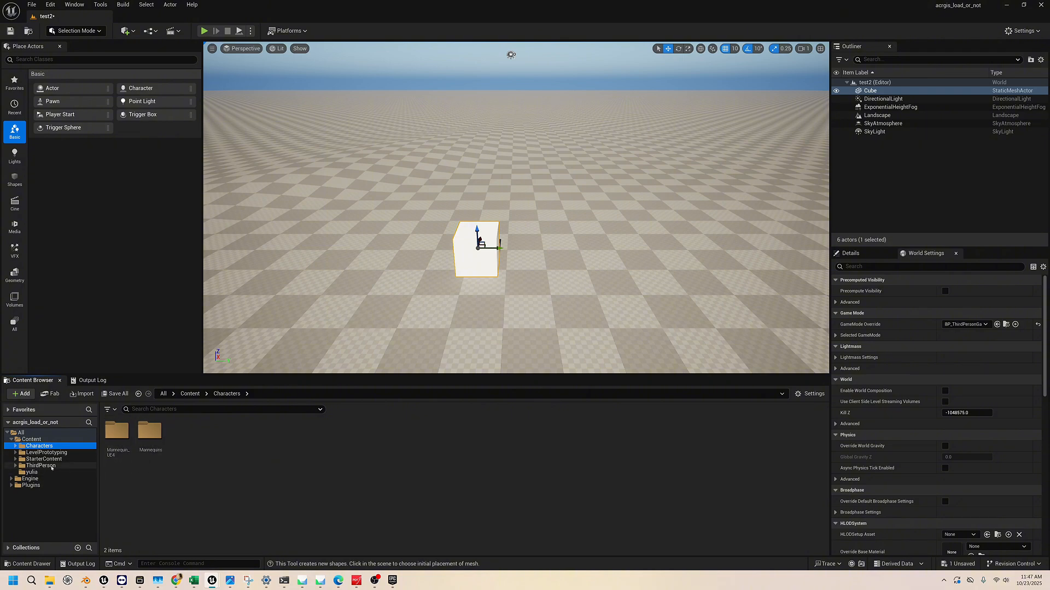
left_click(53, 466)
double_click(116, 433)
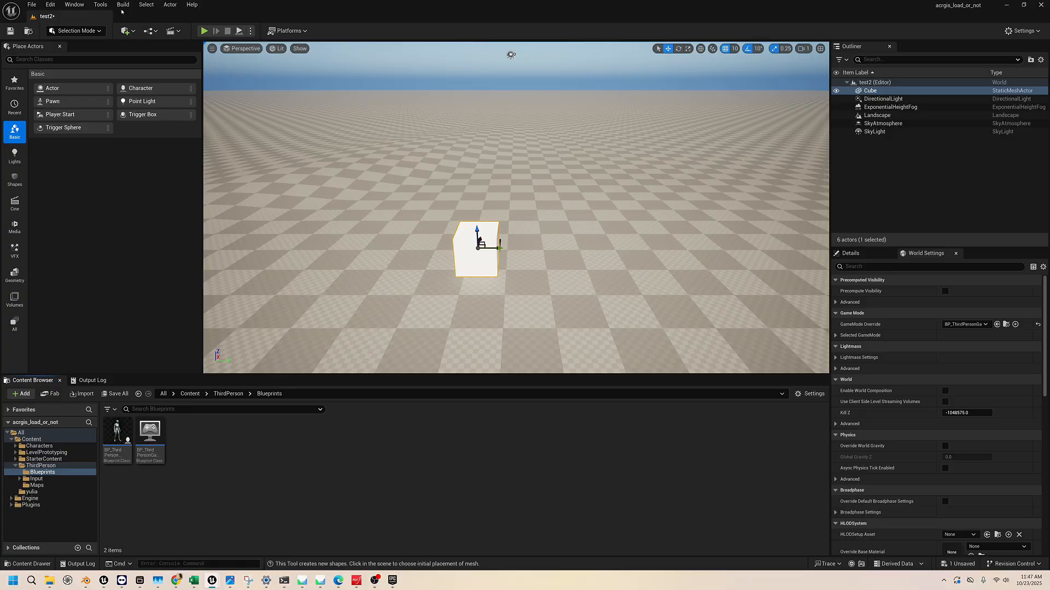
Add a Player Start actor to the level beside the cube
left_click(126, 31)
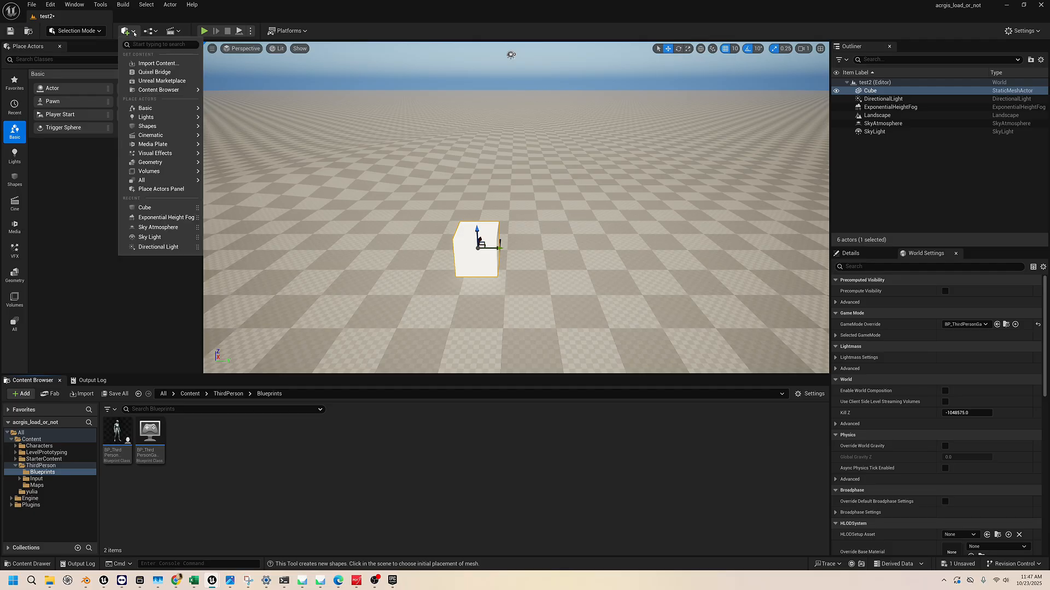
mouse_move(169, 101)
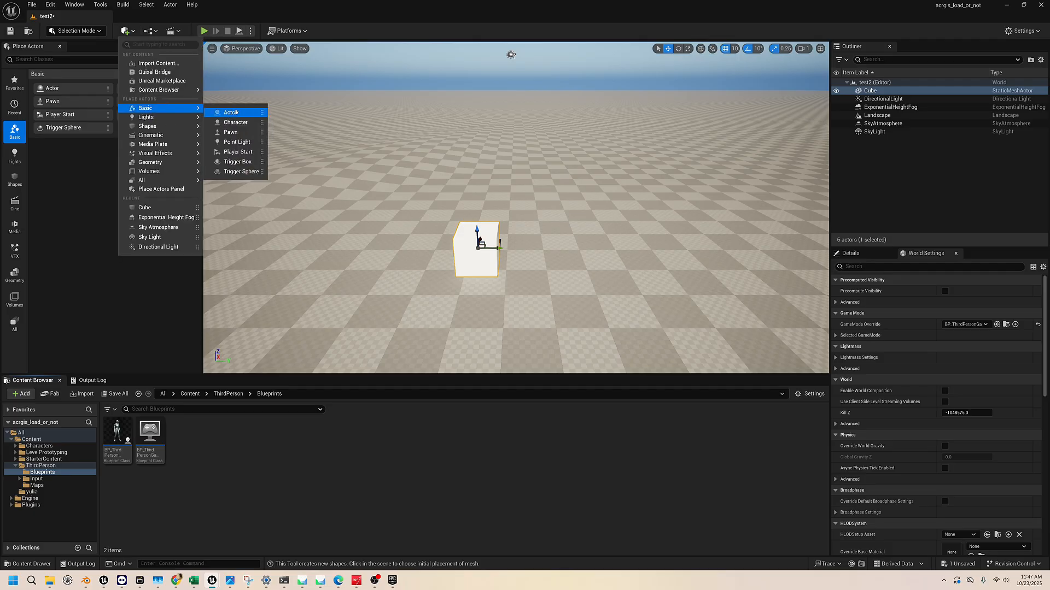
left_click(234, 152)
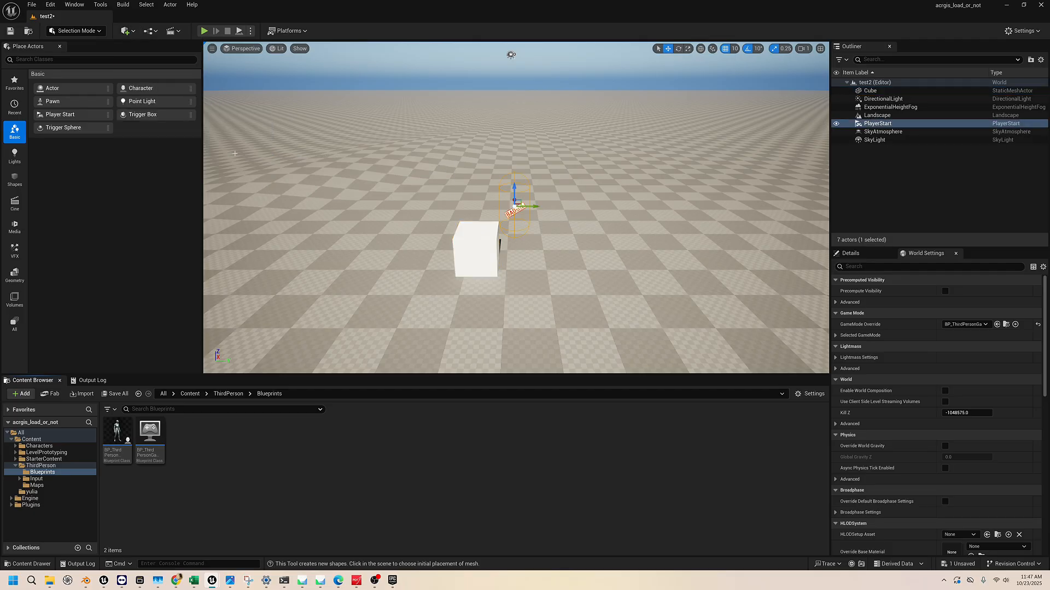
right_click_drag(577, 268, 488, 208)
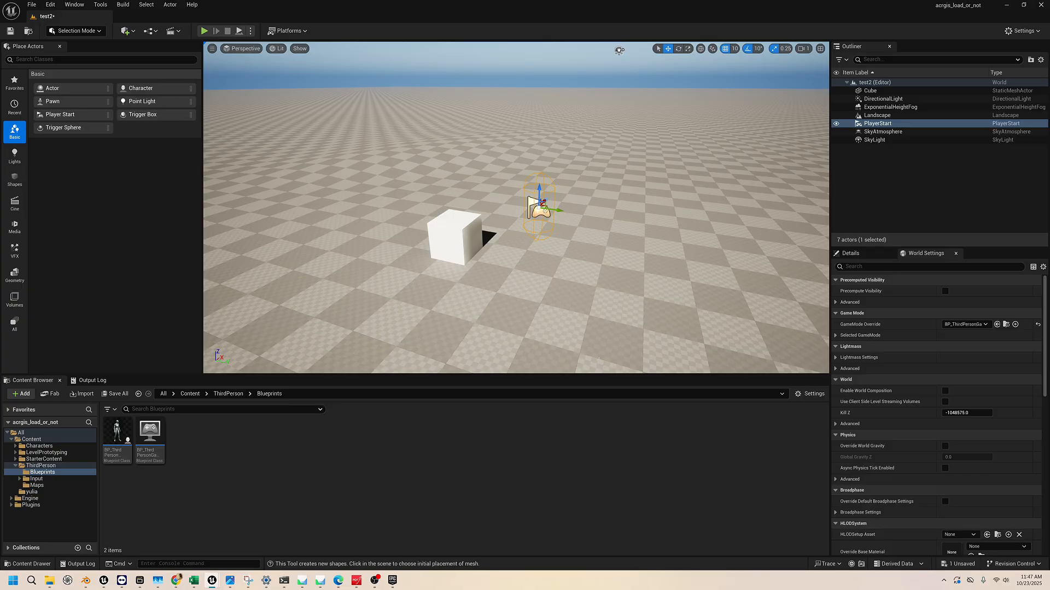
mouse_move(444, 236)
right_mouse_down()
mouse_move(501, 235)
mouse_move(441, 222)
right_mouse_up()
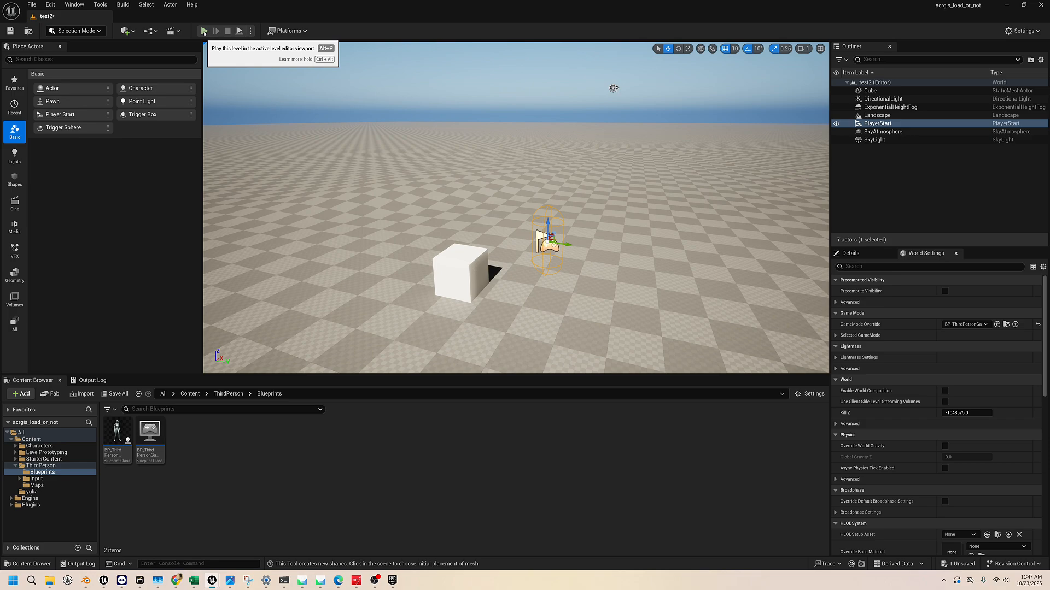
Play the level, run and jump with the third-person character around the cube, and stop the session
left_click(204, 31)
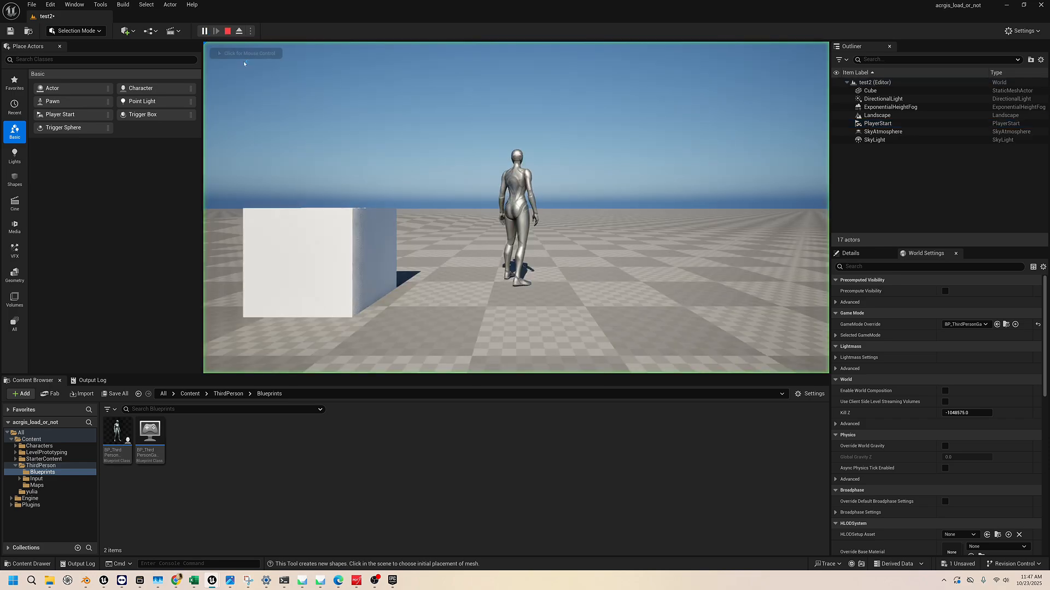
key("w")
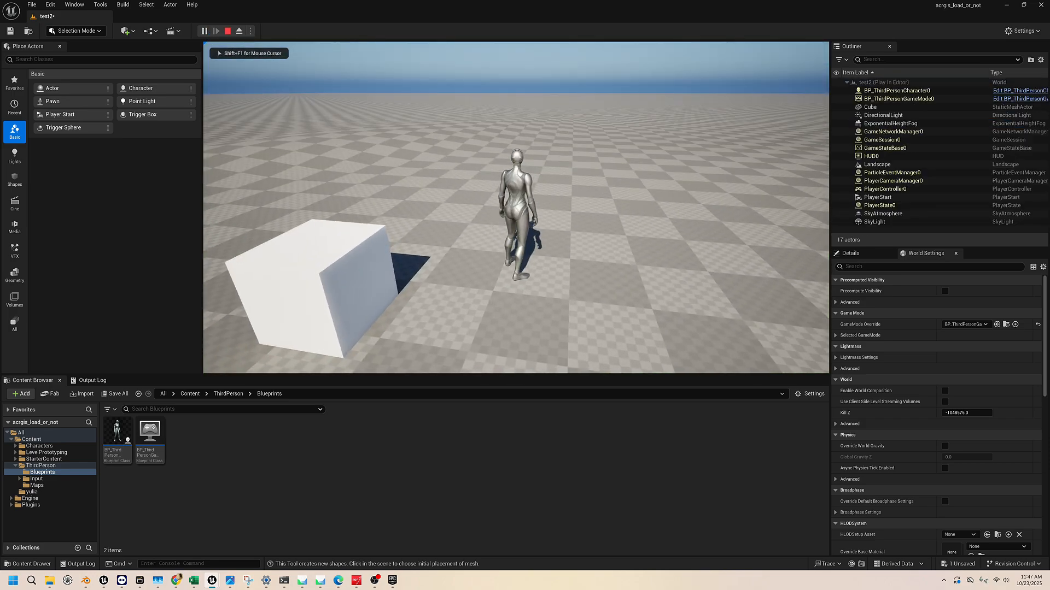
key("w")
key("space")
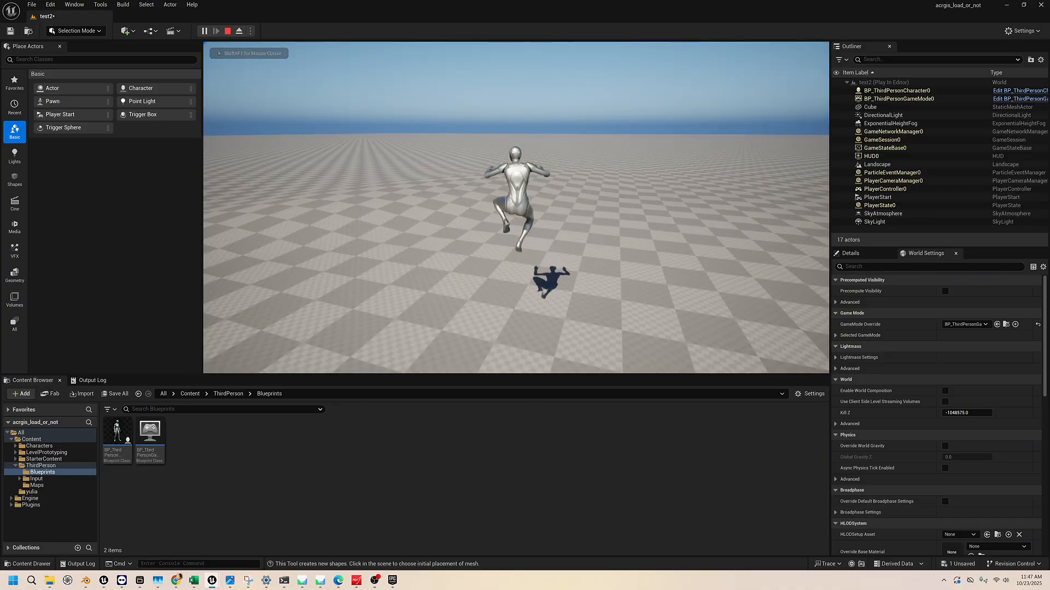
key("s")
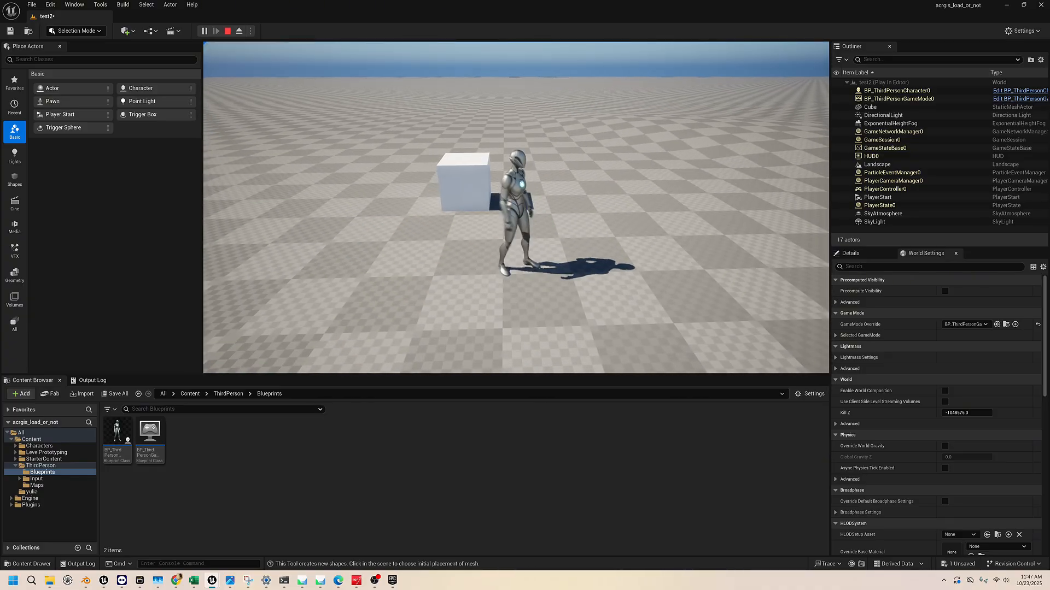
key("w")
key("w")
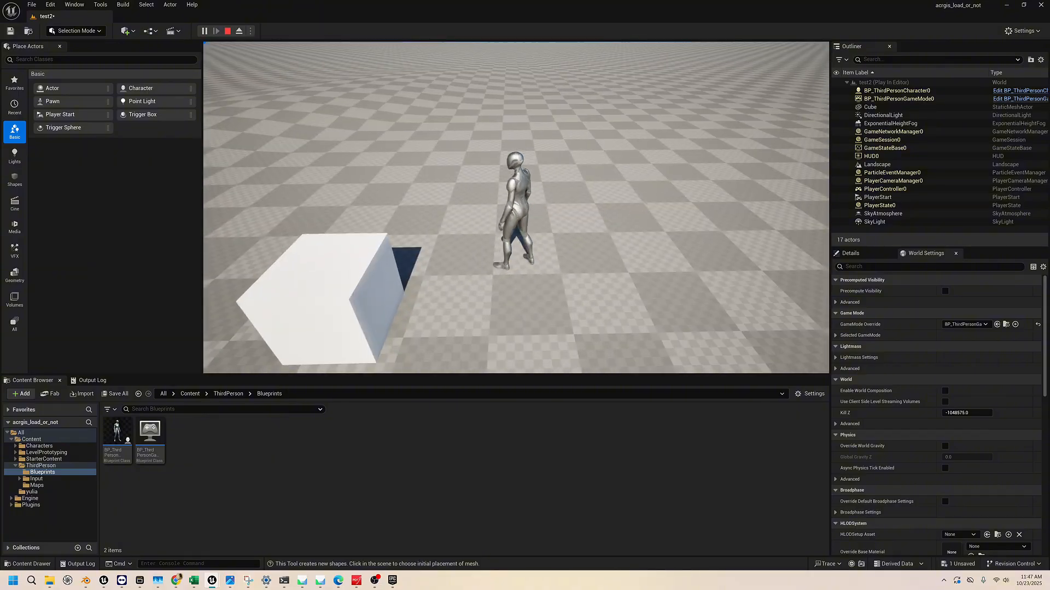
key("Escape")
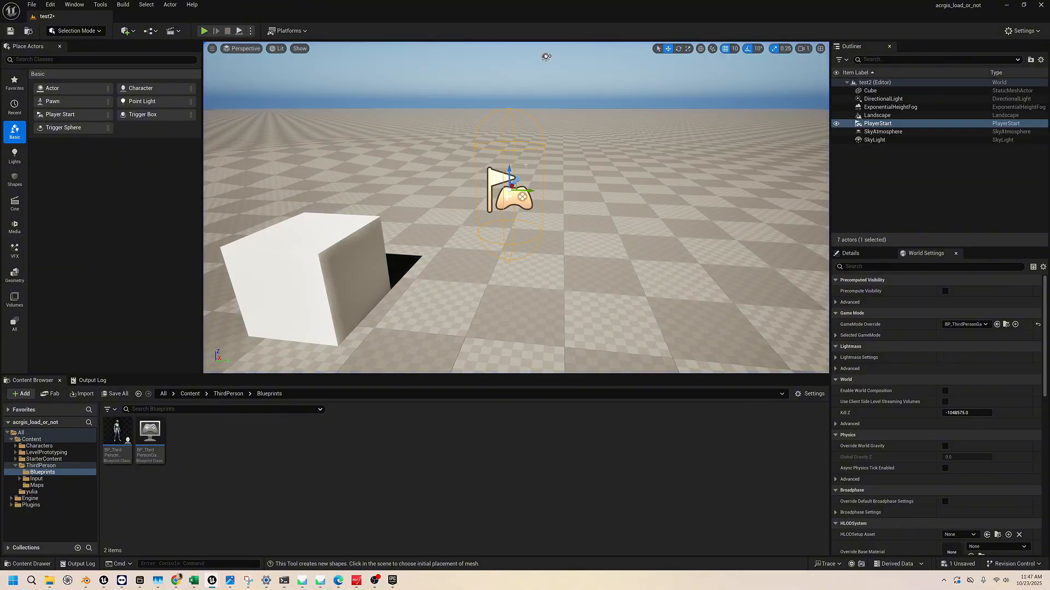
Move the Player Start sideways to the cube and raise it above the cube's top face
right_click_drag(474, 218, 456, 237)
key("s")
key("s")
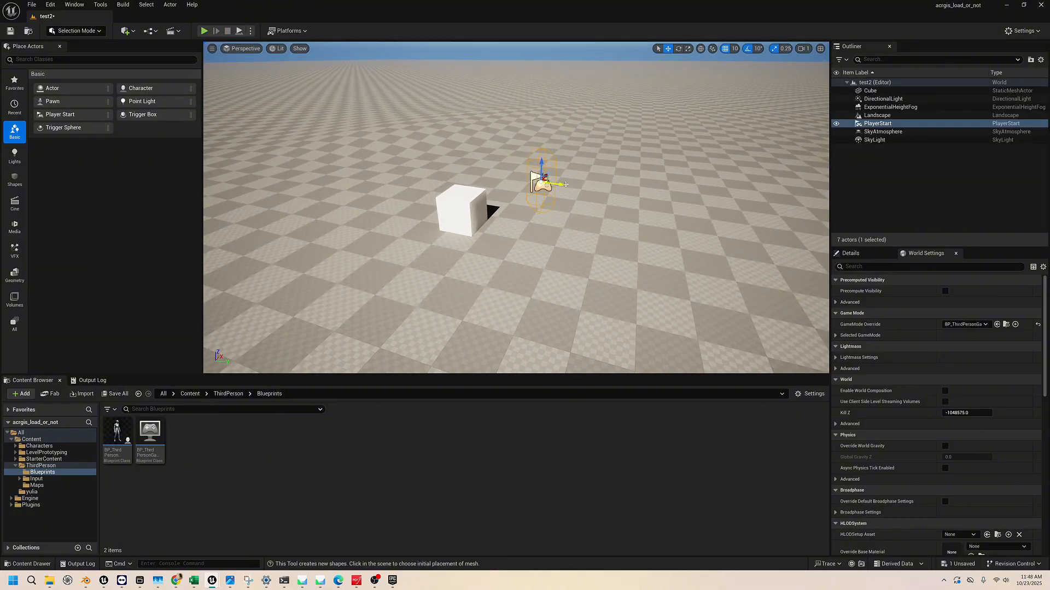
key("d")
right_click_drag(693, 238, 515, 195)
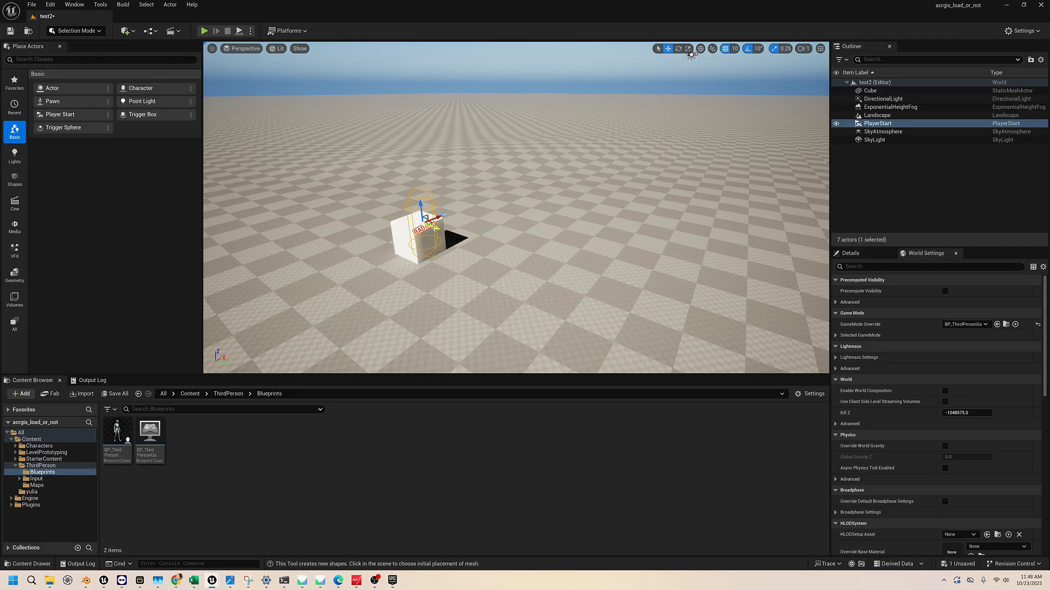
mouse_move(423, 223)
left_mouse_down()
mouse_move(408, 166)
mouse_move(416, 170)
left_mouse_up()
key("a")
mouse_move(416, 170)
right_mouse_down()
mouse_move(454, 205)
mouse_move(511, 203)
mouse_move(533, 251)
right_mouse_up()
left_click(449, 159)
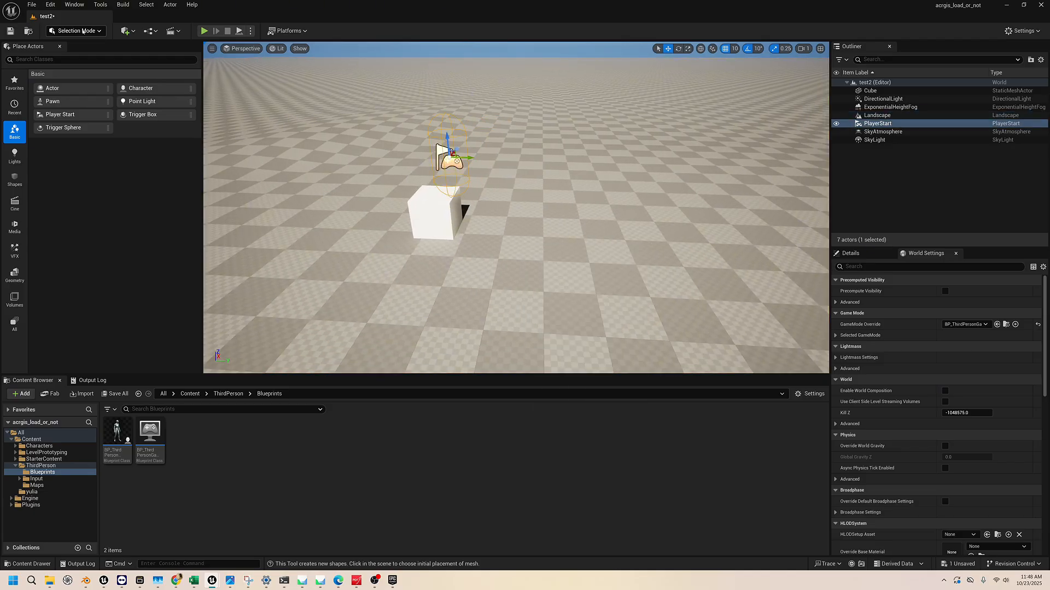
Adjust the Player Start horizontally along both axes until it sits centered over the cube
left_click_drag(469, 159, 446, 160)
key("d")
right_click_drag(446, 161, 314, 138)
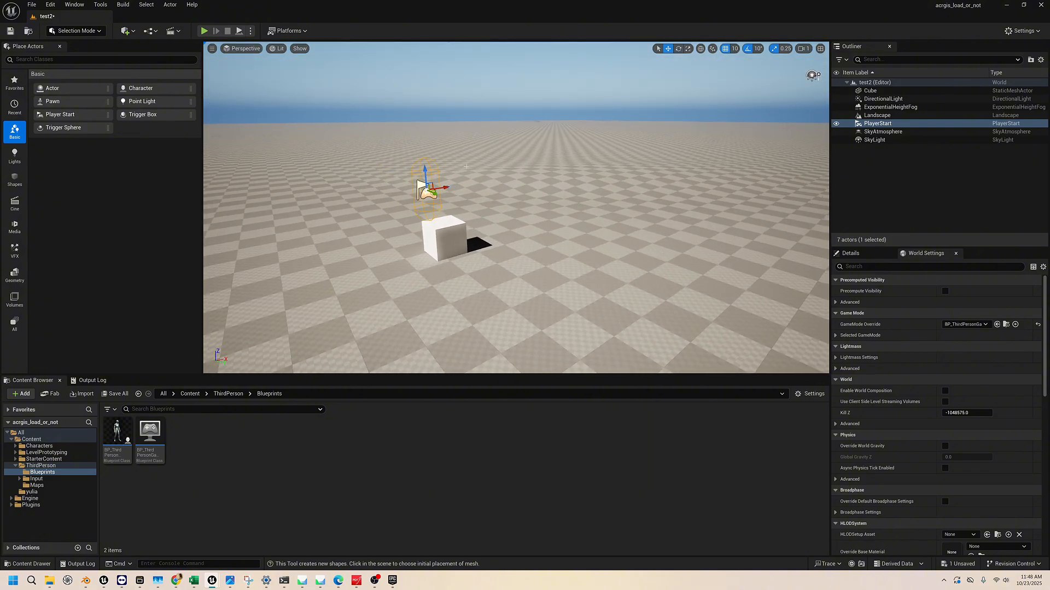
left_click_drag(445, 188, 458, 186)
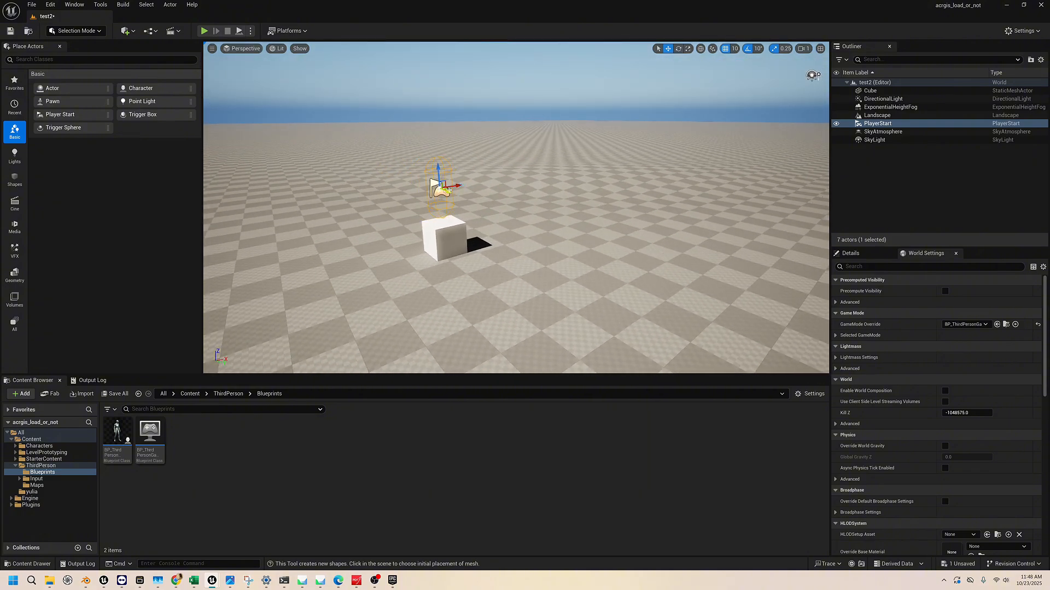
Play the level from the Player Start above the cube, run the third-person character off the cube, and stop the session
left_click(204, 31)
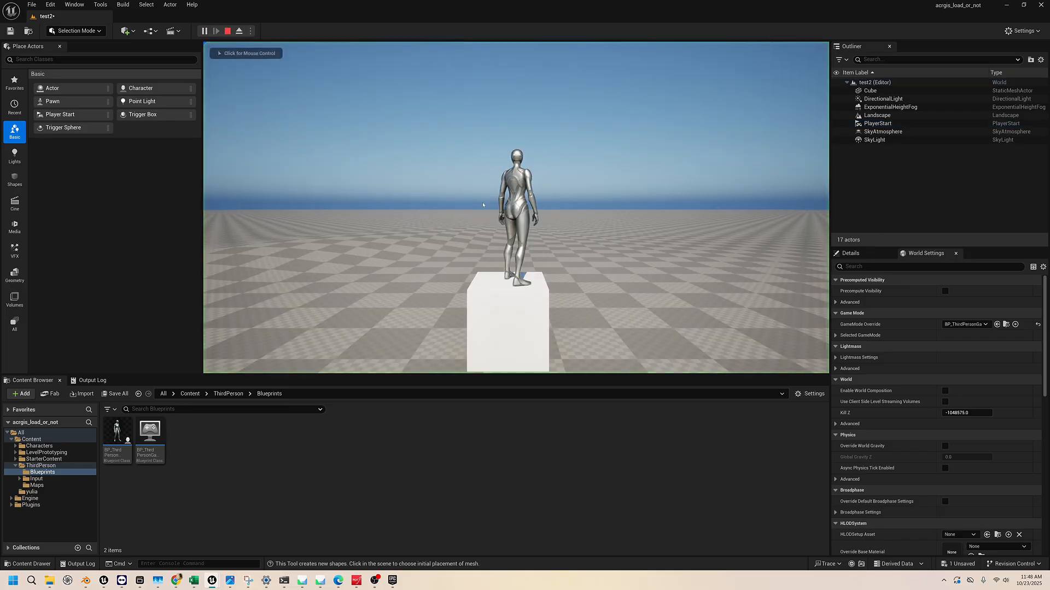
key("w")
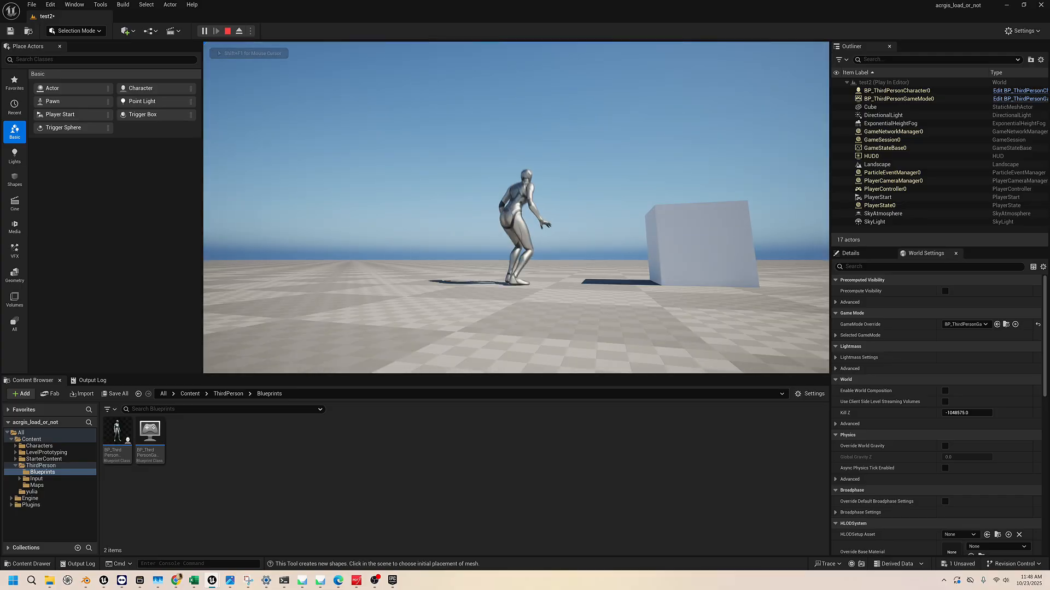
key("Escape")
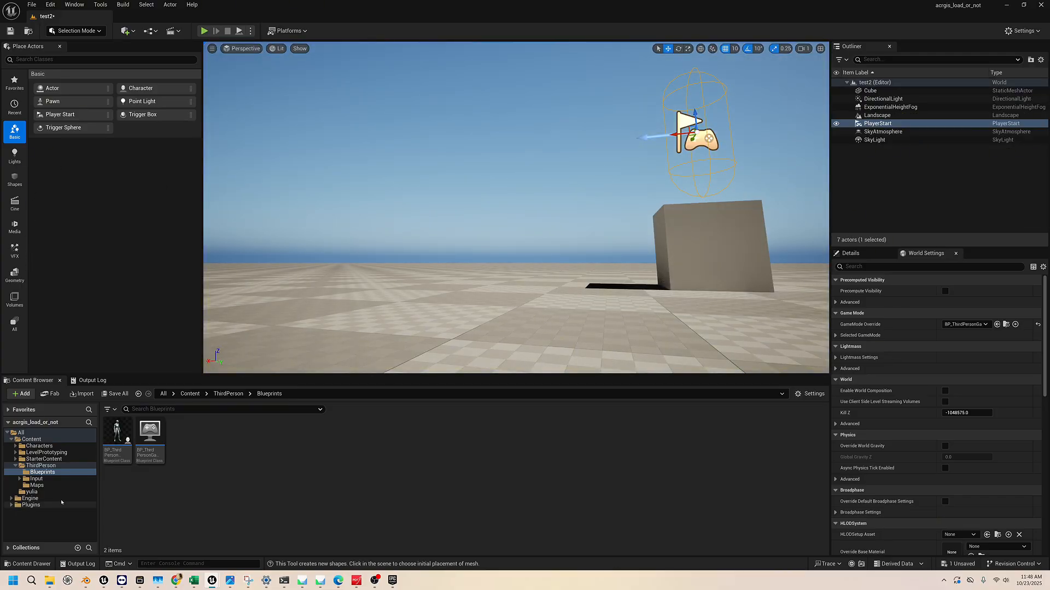
Select the cube and move it sideways along its green axis beneath the Player Start, with a grid snap size of 10
right_click_drag(393, 186, 541, 279)
key("d")
key("s")
key("w")
key("e")
key("s")
key("a")
key("w")
key("a")
key("a")
right_click_drag(421, 224, 447, 174)
key("s")
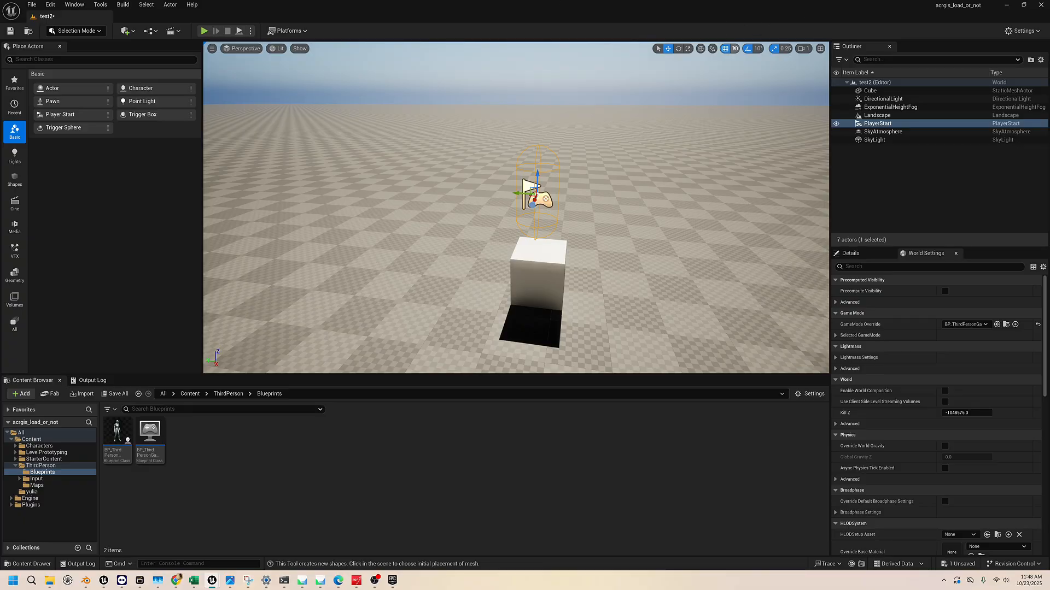
key("d")
right_click_drag(711, 99, 711, 103)
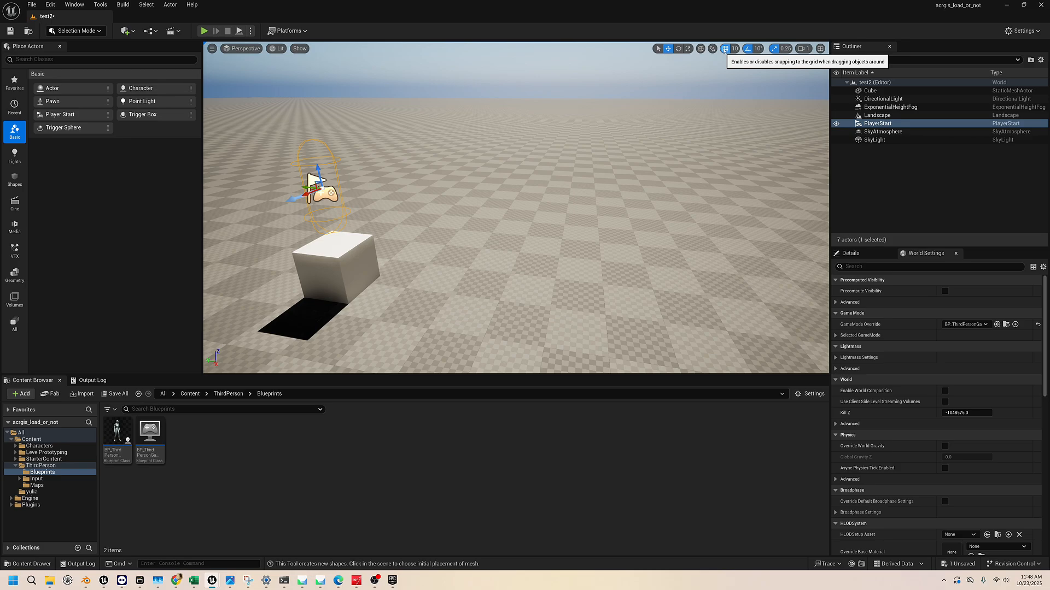
left_click(335, 267)
key("a")
right_click_drag(335, 267, 446, 274)
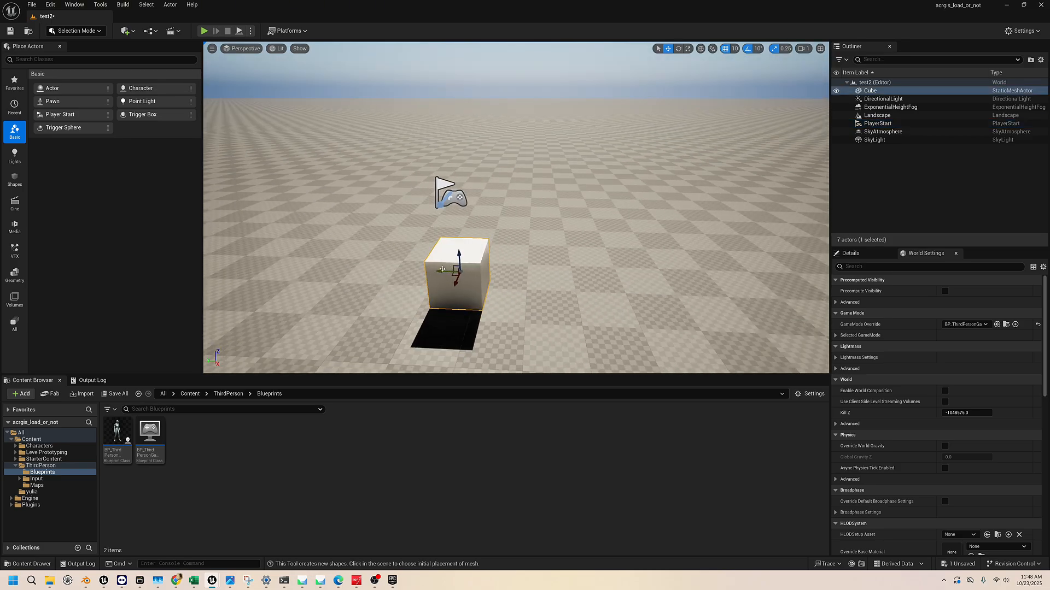
mouse_move(442, 269)
left_mouse_down()
mouse_move(491, 270)
mouse_move(425, 270)
left_mouse_up()
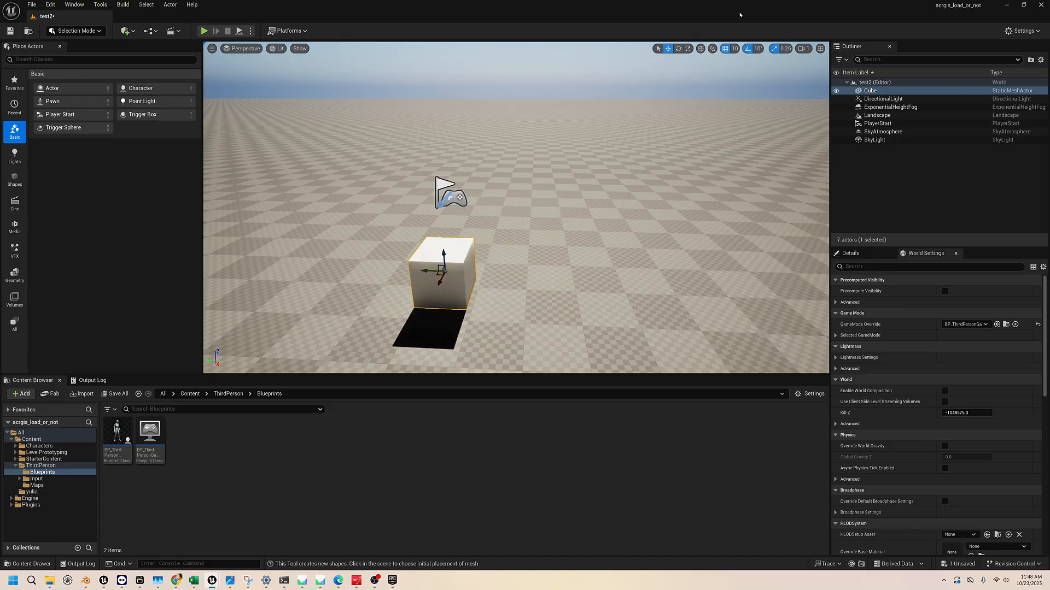
Set the grid snap size to 100 and try moving the cube sideways in those larger increments
left_click(734, 49)
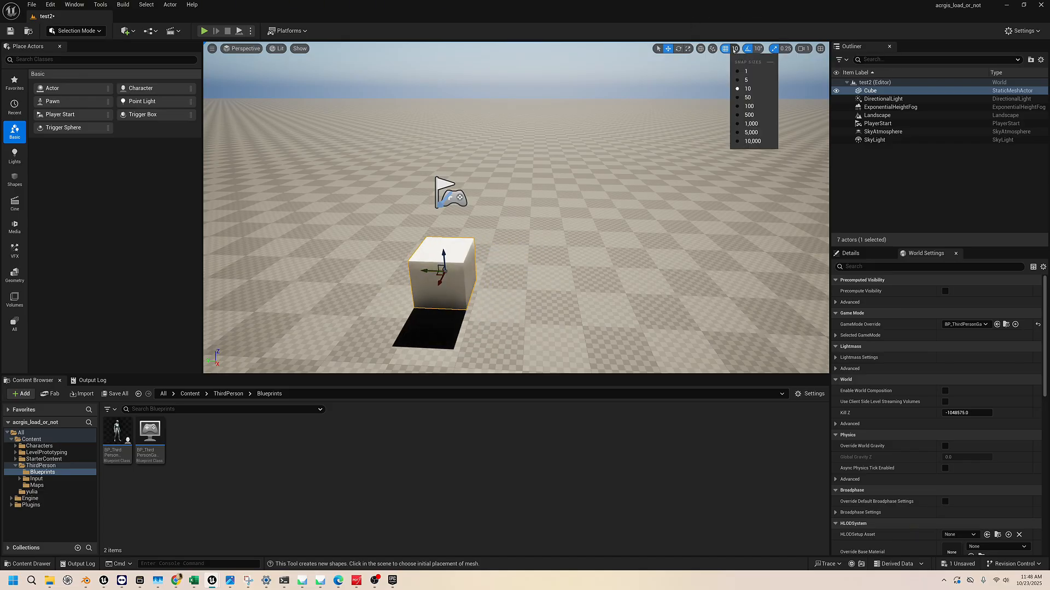
left_click(747, 106)
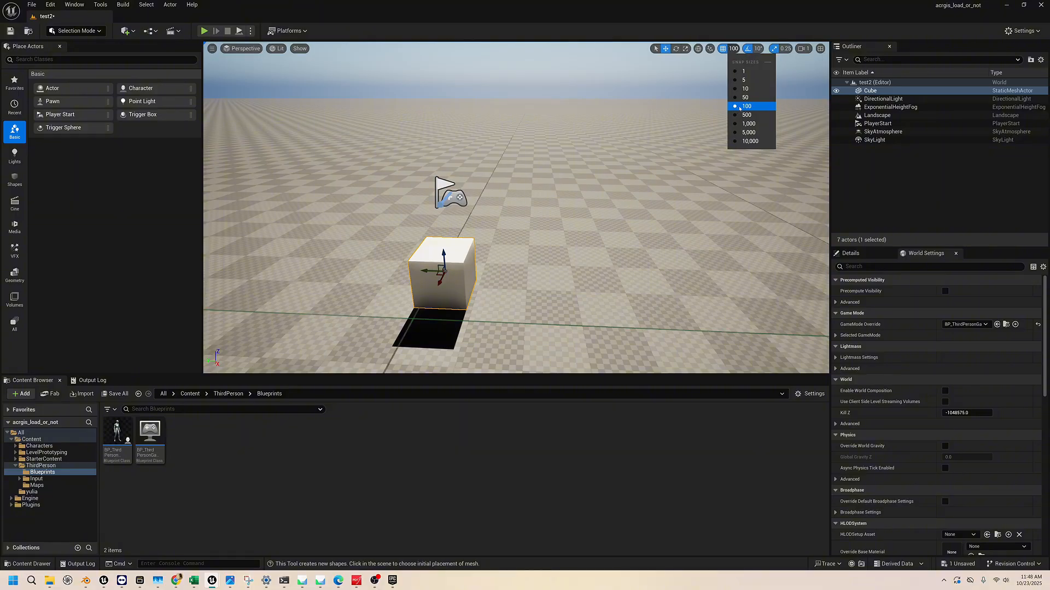
left_click(431, 272)
left_click_drag(430, 272, 392, 285)
left_click_drag(474, 295, 414, 293)
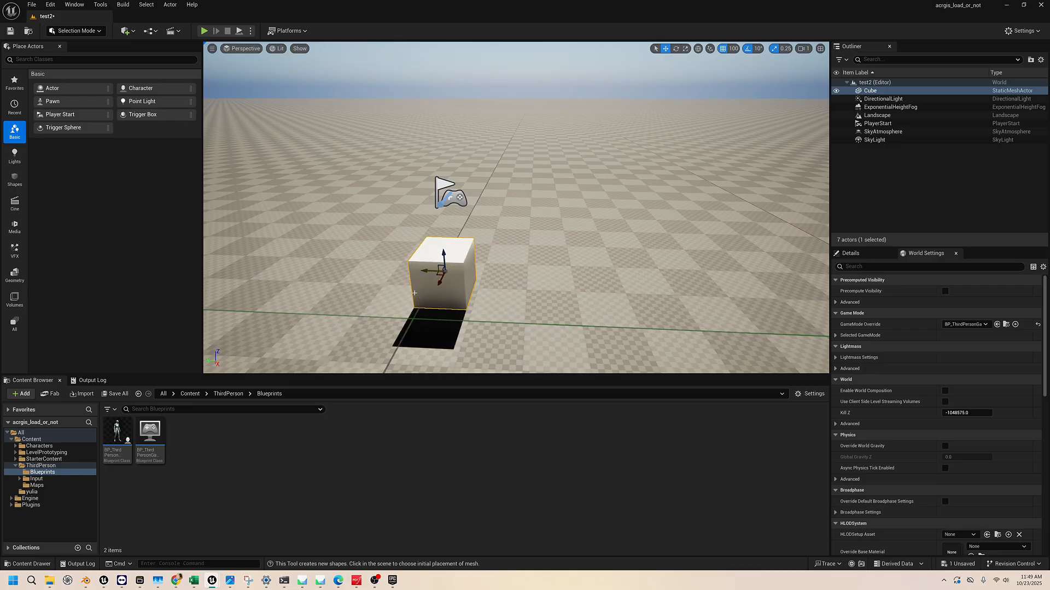
Move the cube sideways beneath the Player Start, first with a grid snap size of 1 and again with grid snapping turned off
left_click(733, 48)
left_click(746, 71)
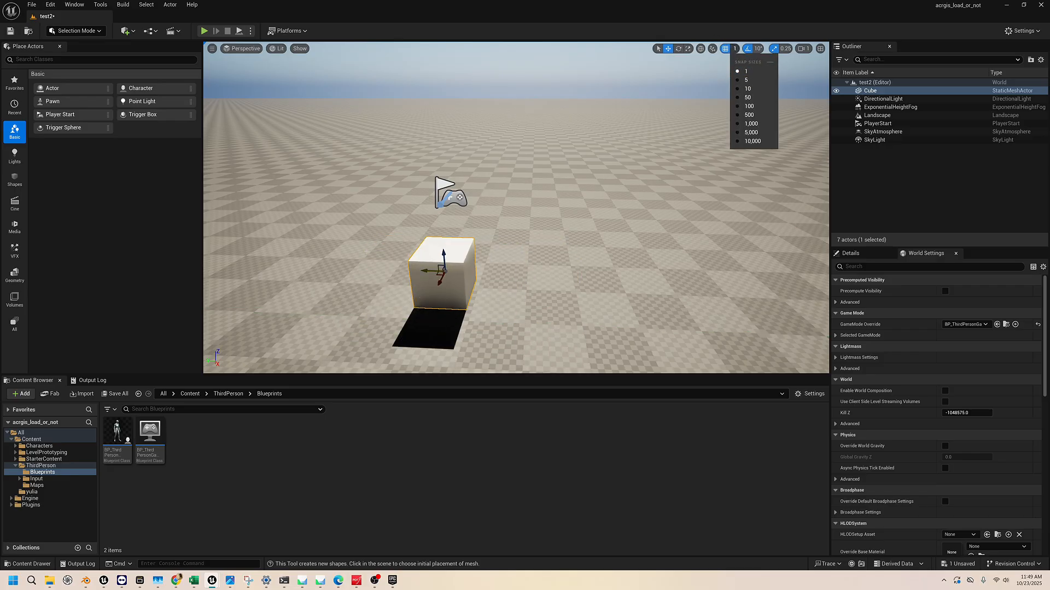
mouse_move(428, 272)
left_mouse_down()
mouse_move(453, 274)
mouse_move(437, 281)
left_mouse_up()
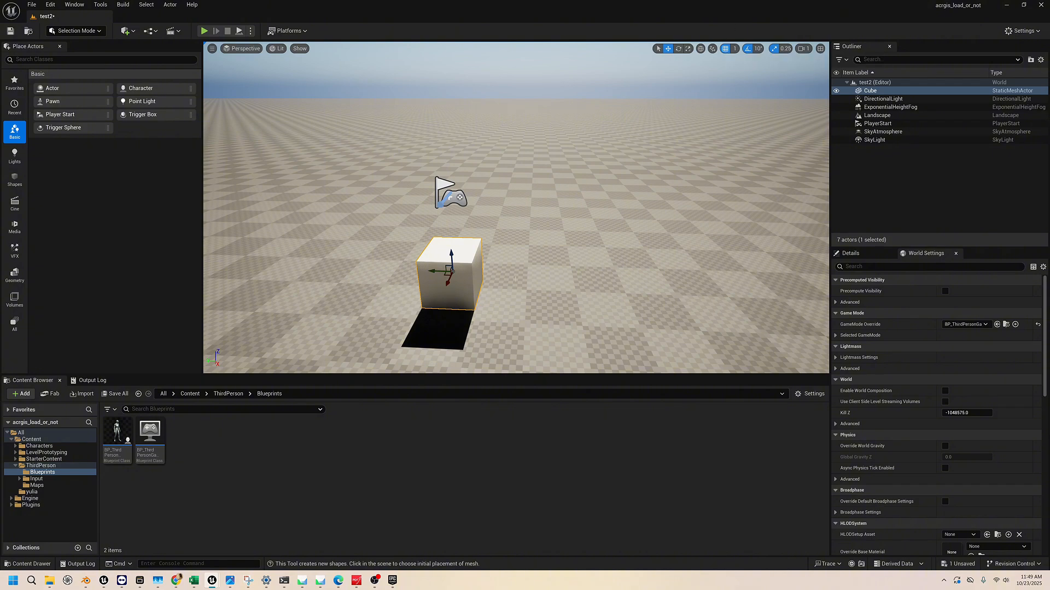
mouse_move(433, 270)
left_mouse_down()
mouse_move(461, 279)
mouse_move(449, 277)
left_mouse_up()
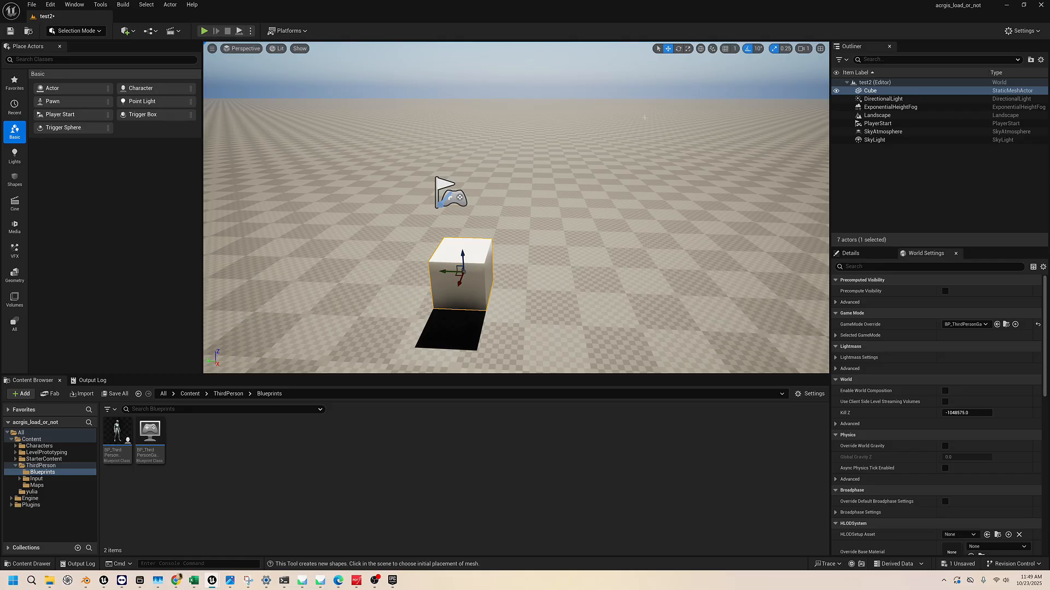
mouse_move(446, 271)
left_mouse_down()
mouse_move(619, 276)
mouse_move(440, 272)
left_mouse_up()
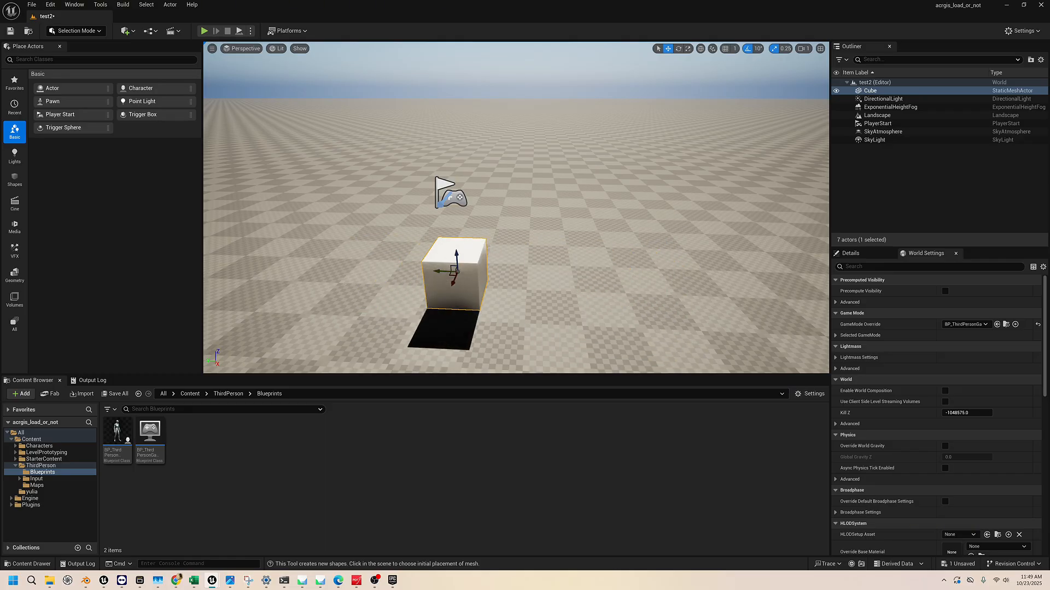
Review the rotation and scale snap increments, and turn off both rotation snapping and scale snapping
left_click(734, 49)
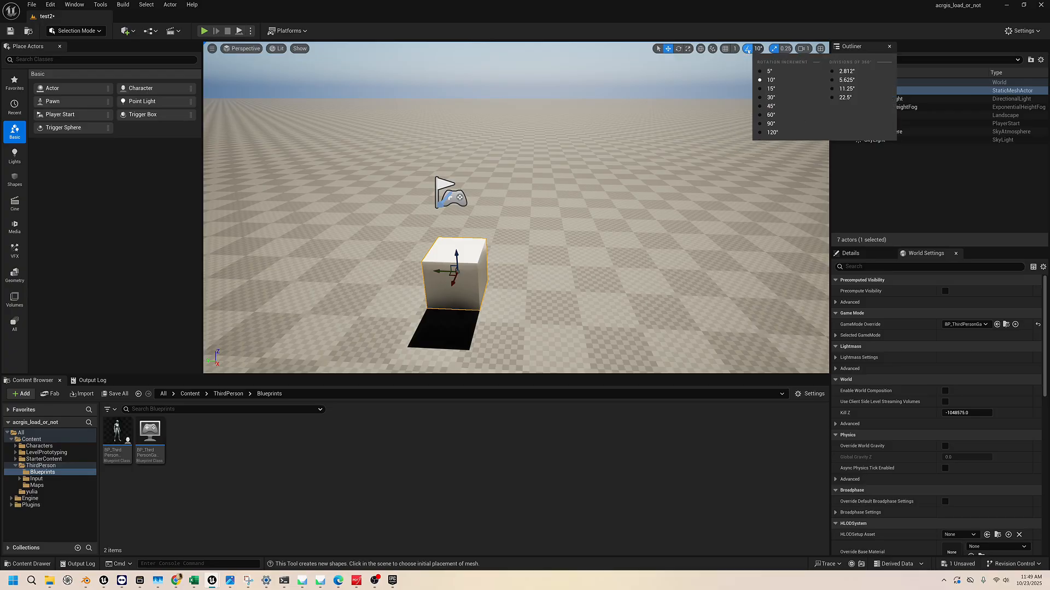
left_click(758, 48)
left_click(759, 48)
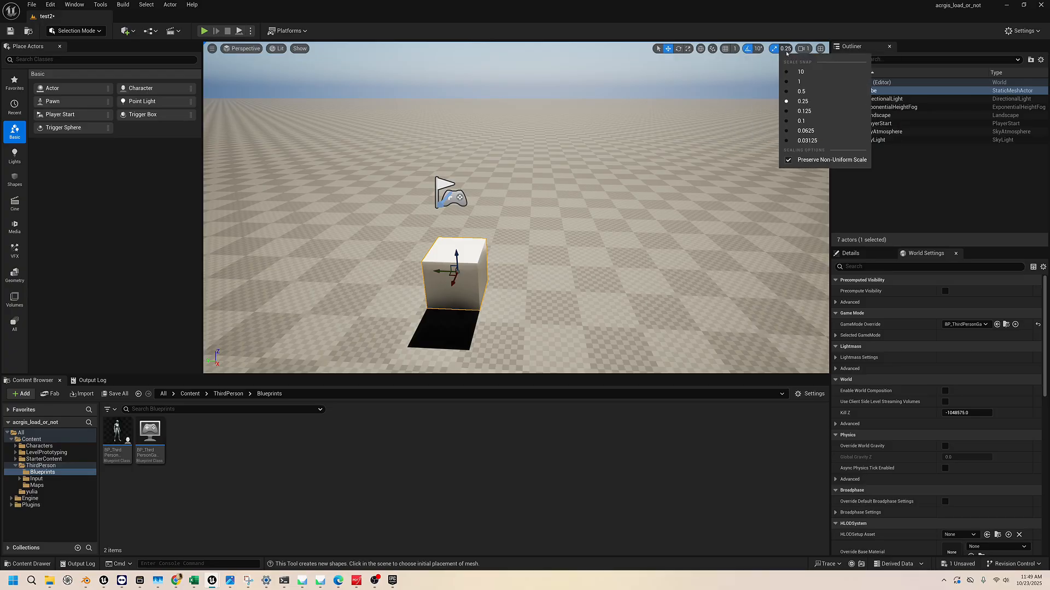
mouse_move(780, 49)
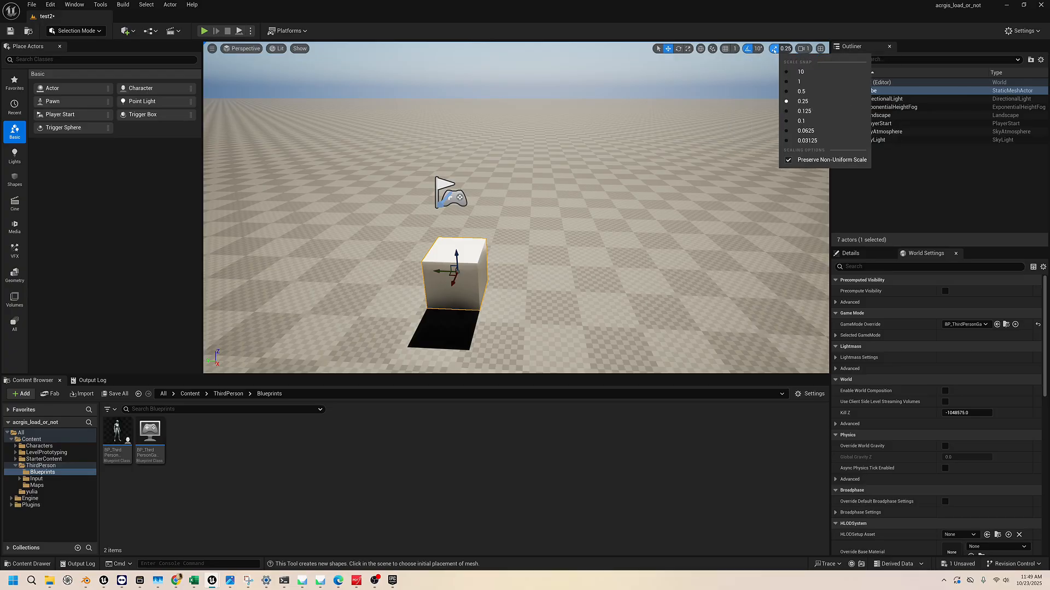
left_click(745, 49)
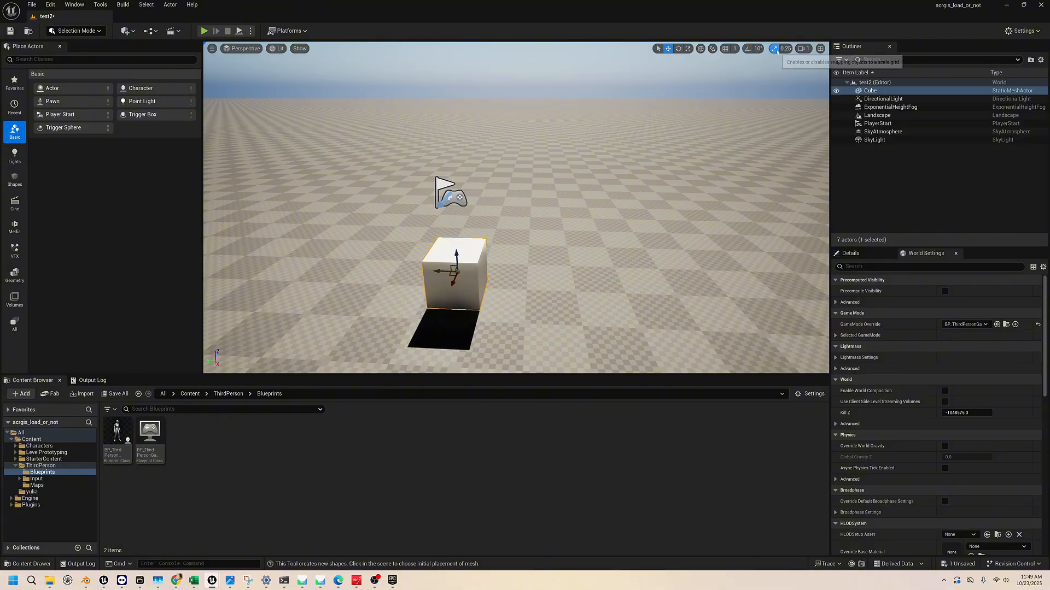
left_click(747, 48)
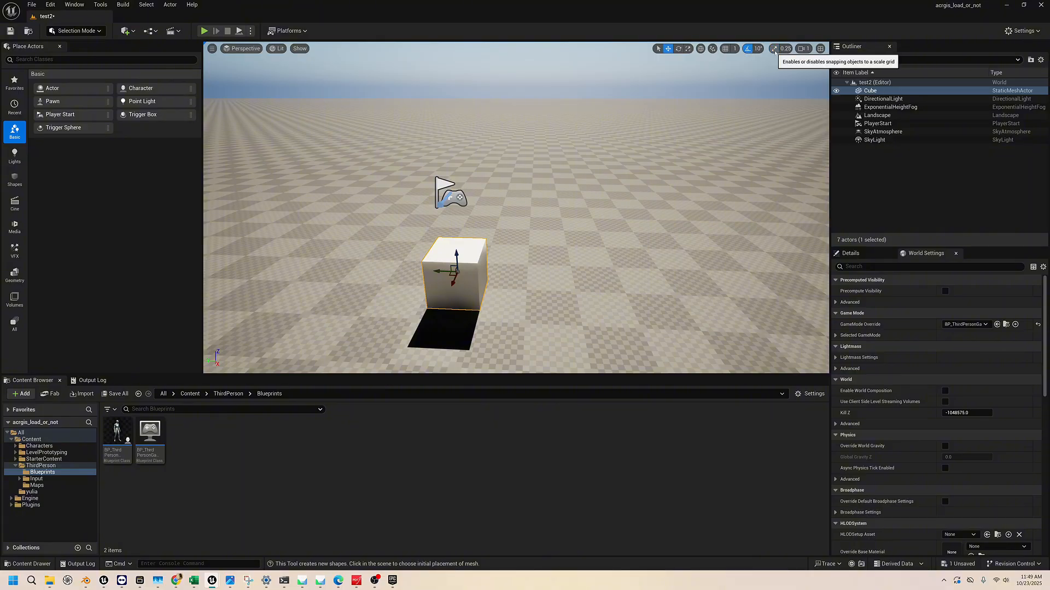
left_click(774, 49)
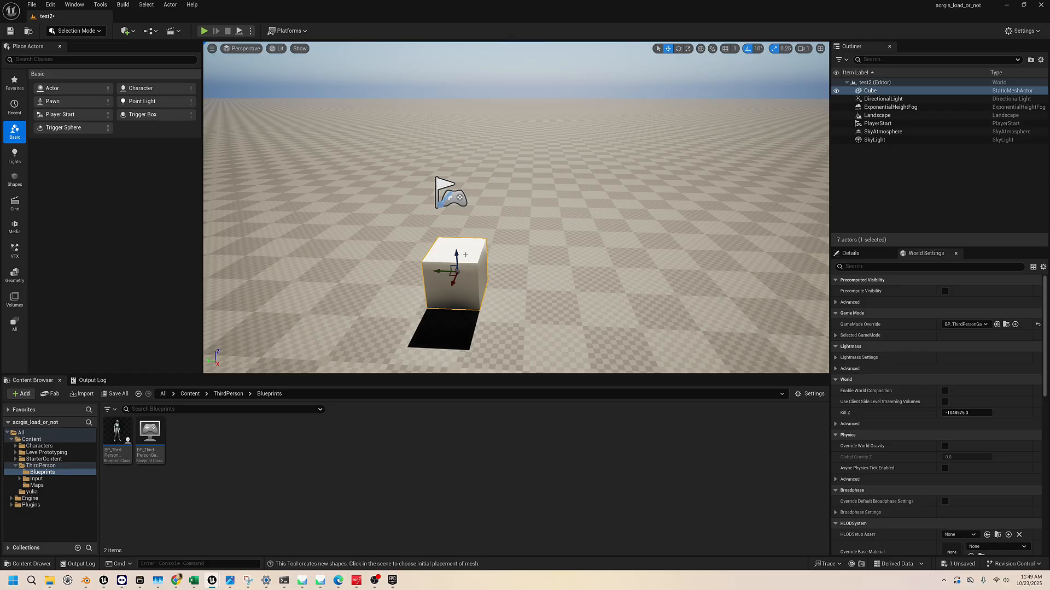
left_click(761, 49)
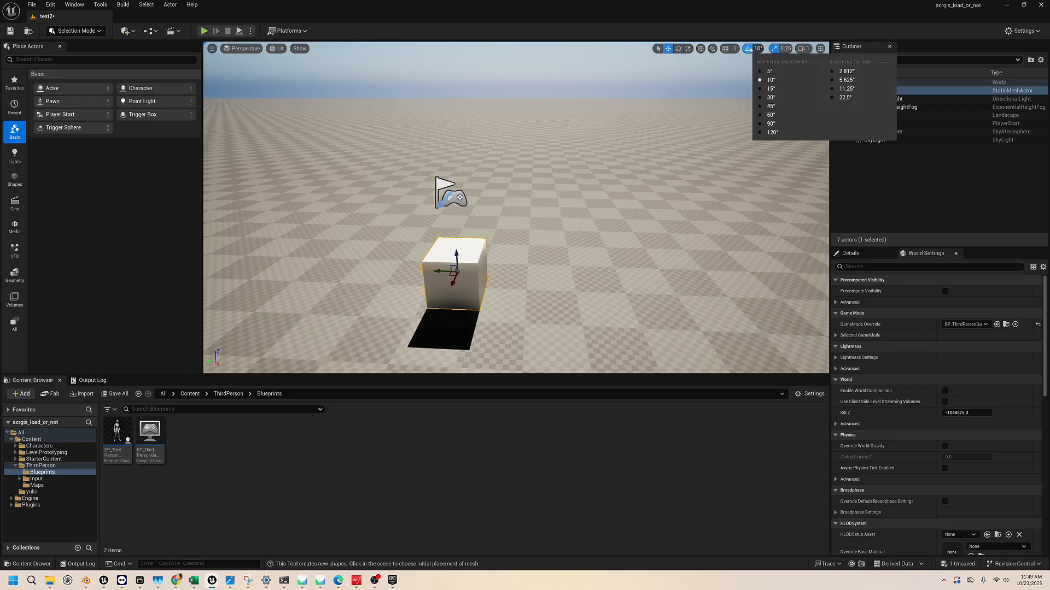
left_click(750, 50)
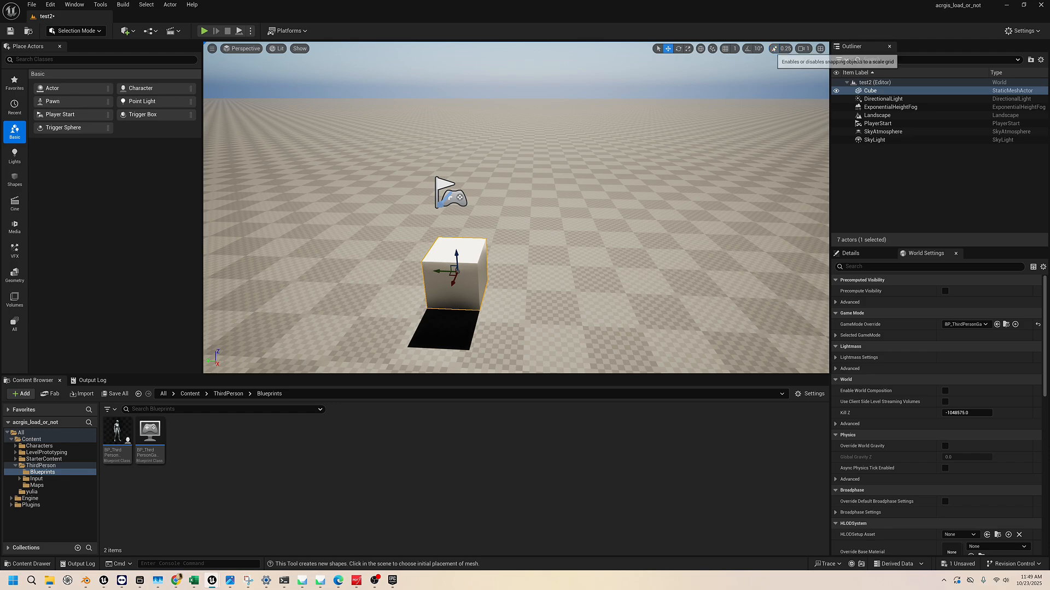
left_click(774, 49)
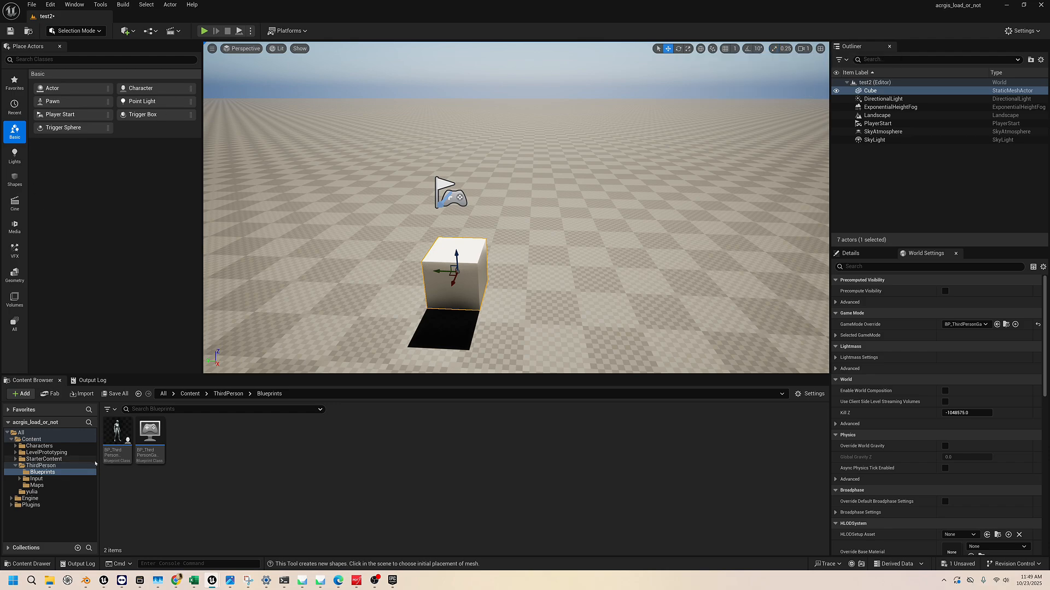
Widen the project's folder tree and show the contents of the top-level All folder
left_click_drag(99, 492, 128, 492)
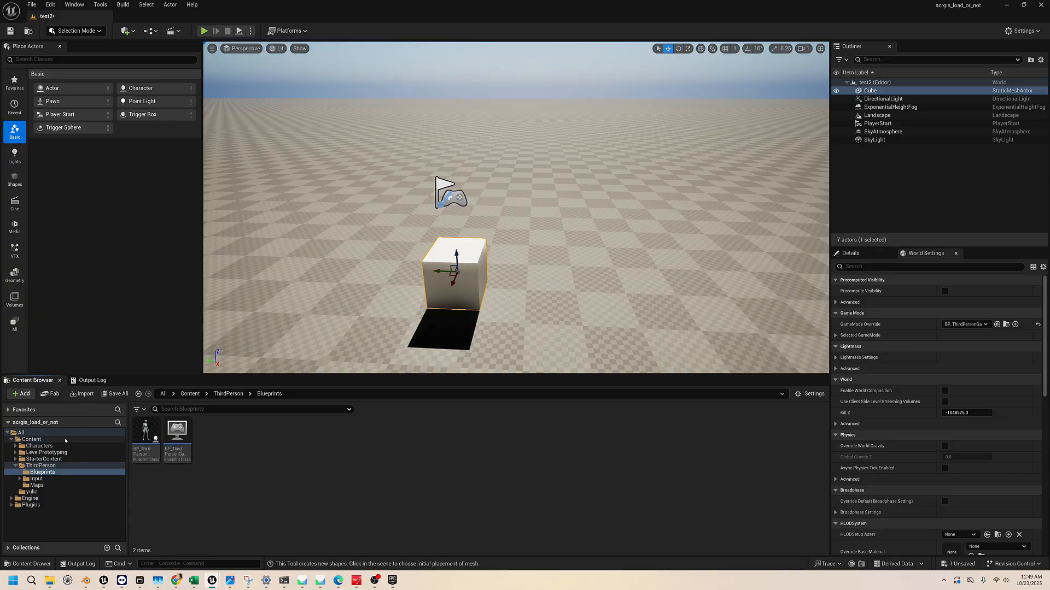
left_click(25, 432)
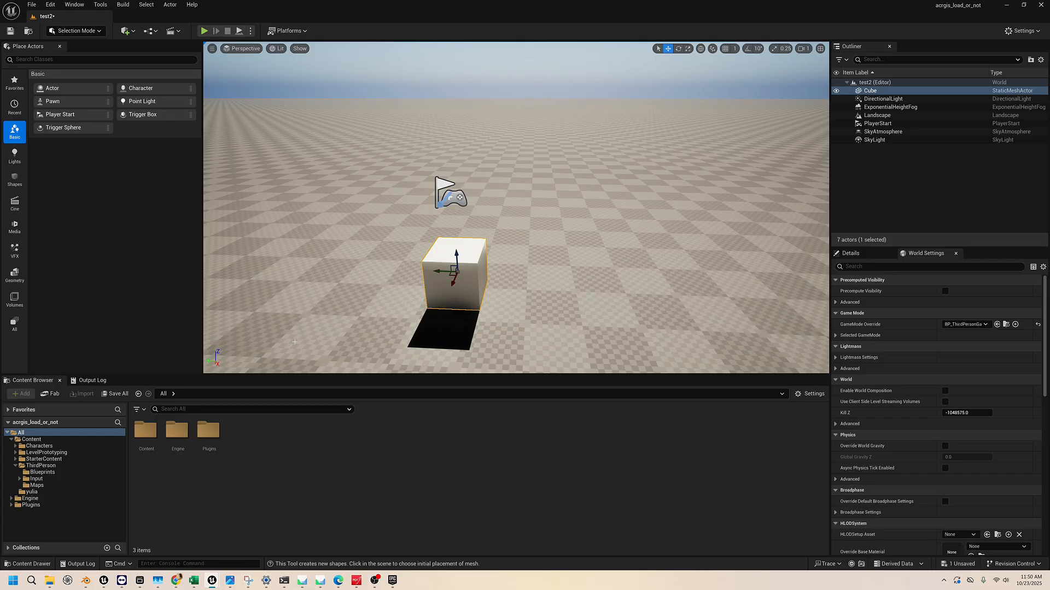
right_click_drag(334, 327, 501, 332)
key("s")
key("w")
key("a")
key("a")
key("w")
key("a")
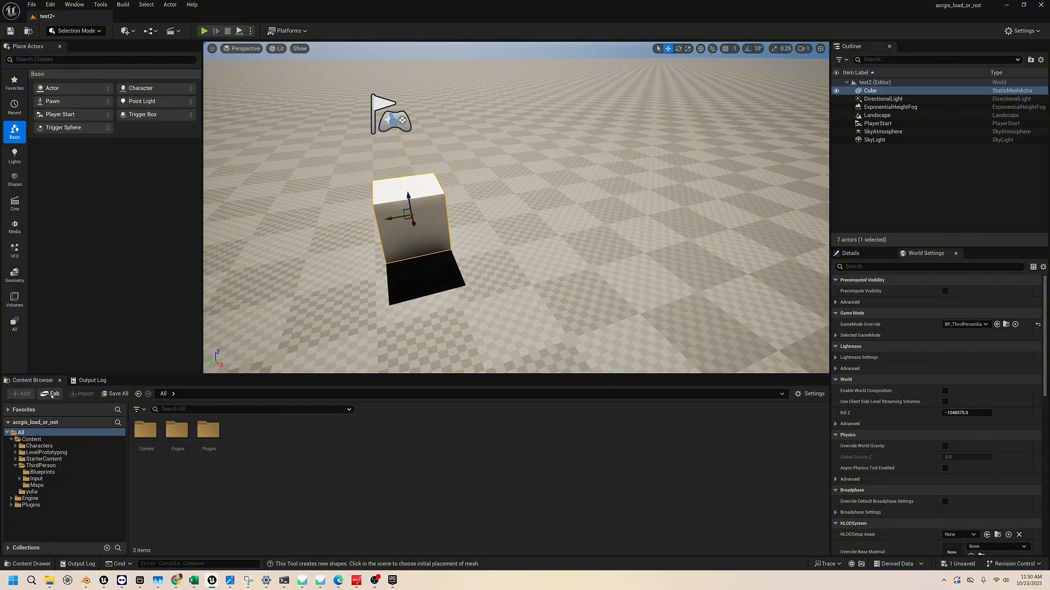
Open the Fab marketplace and browse its featured products and the 3D product subcategories
left_click(52, 395)
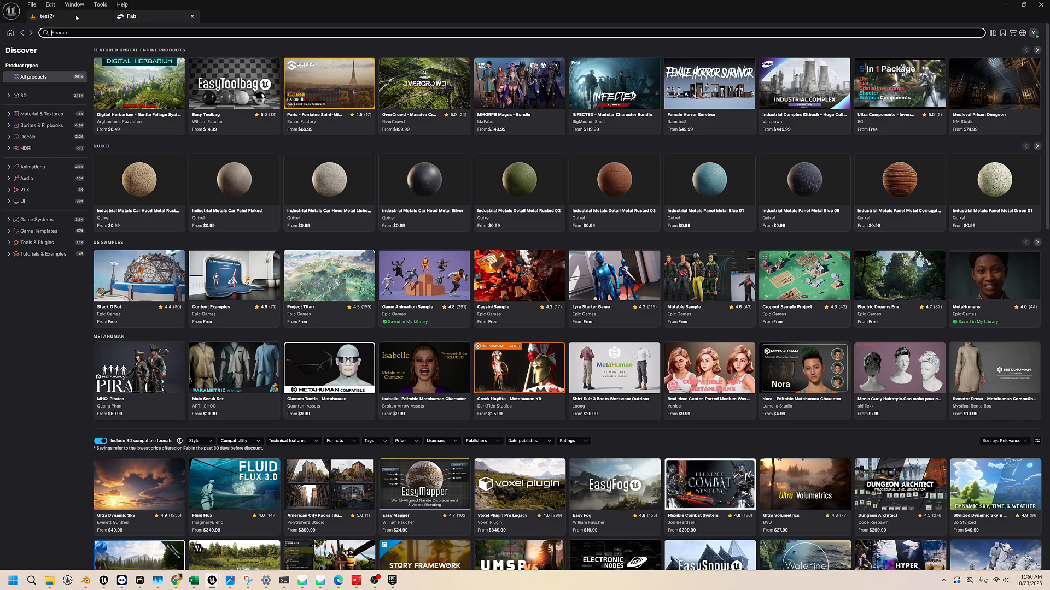
scroll(178, 127, "down", 2)
scroll(178, 127, "up", 2)
scroll(178, 128, "down", 1)
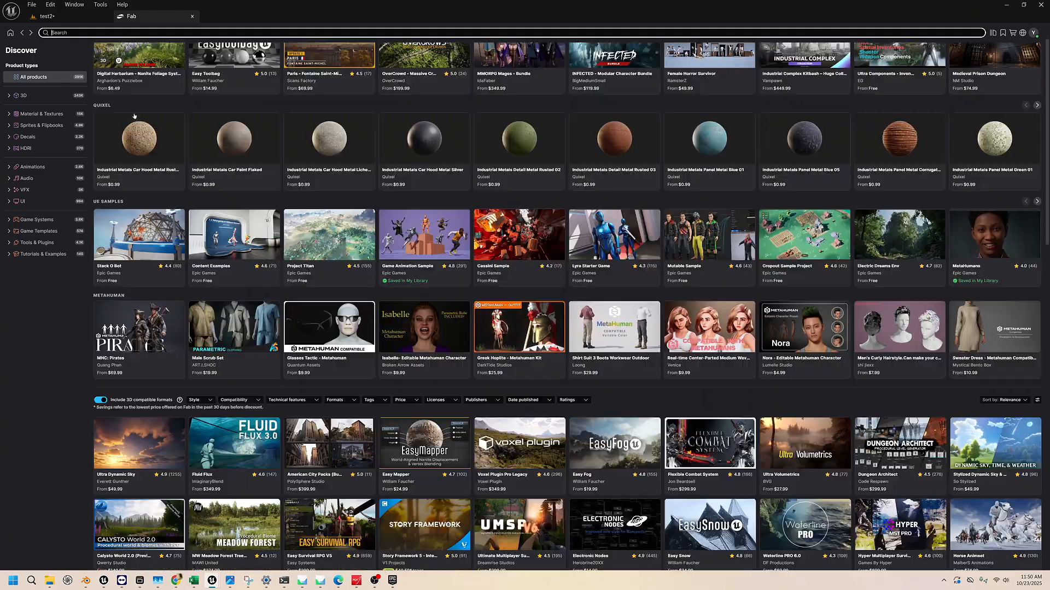
left_click(9, 96)
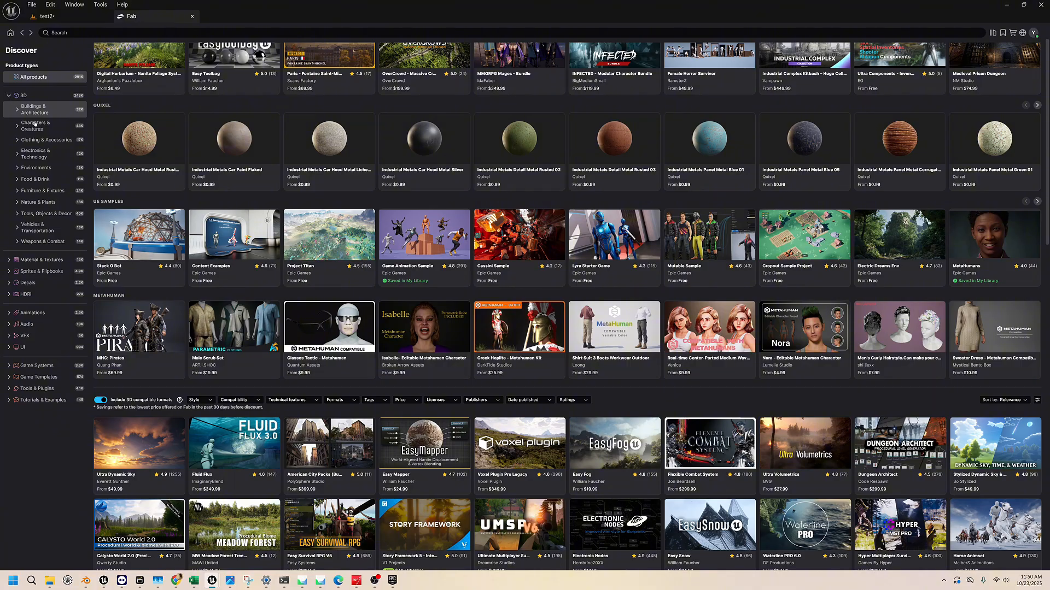
left_click(9, 95)
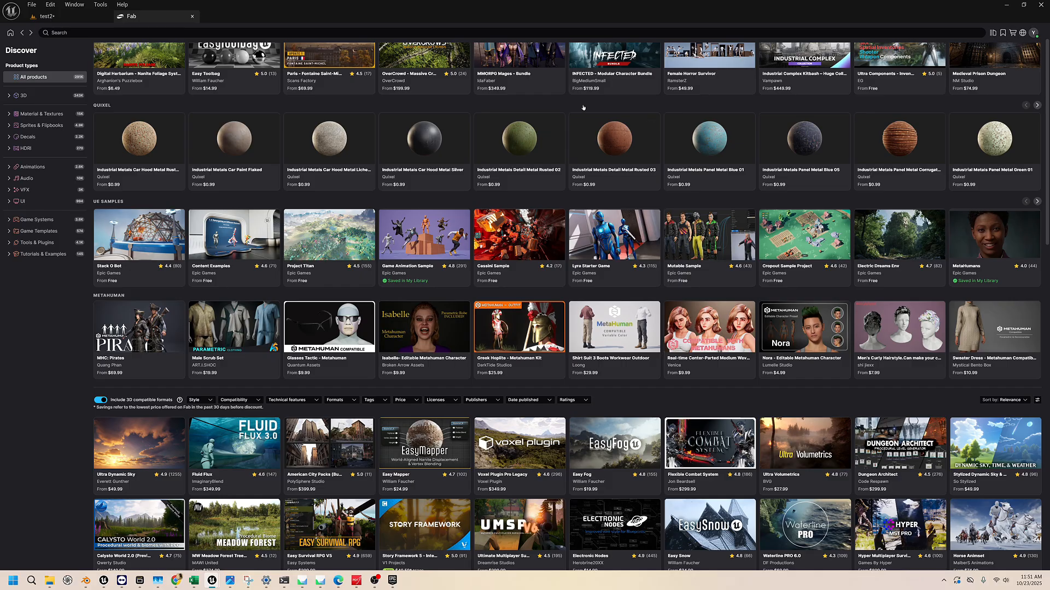
scroll(583, 107, "up", 1)
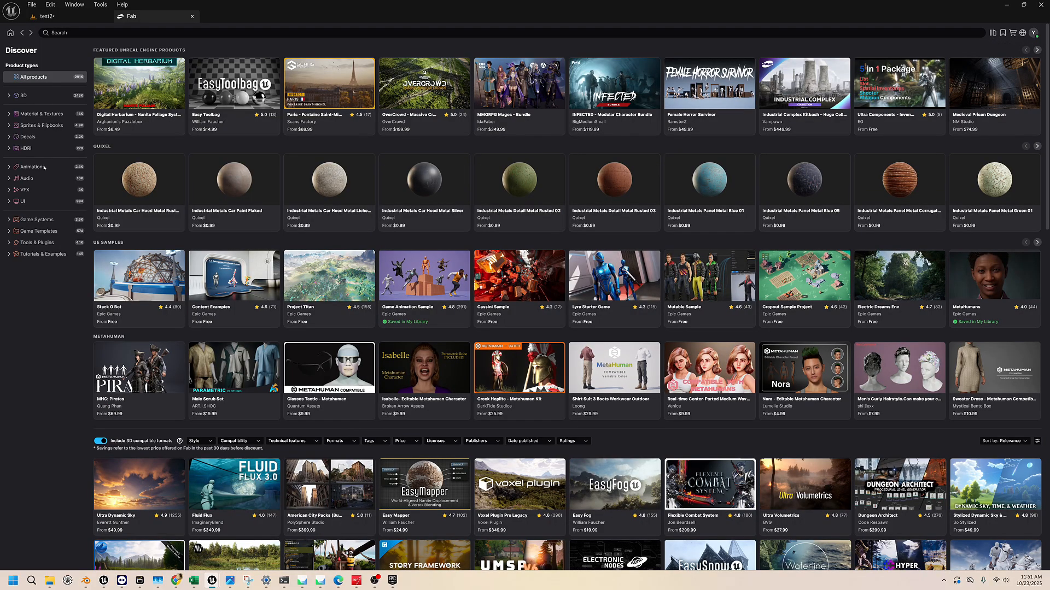
Search all Fab products for "tree"
left_click(159, 34)
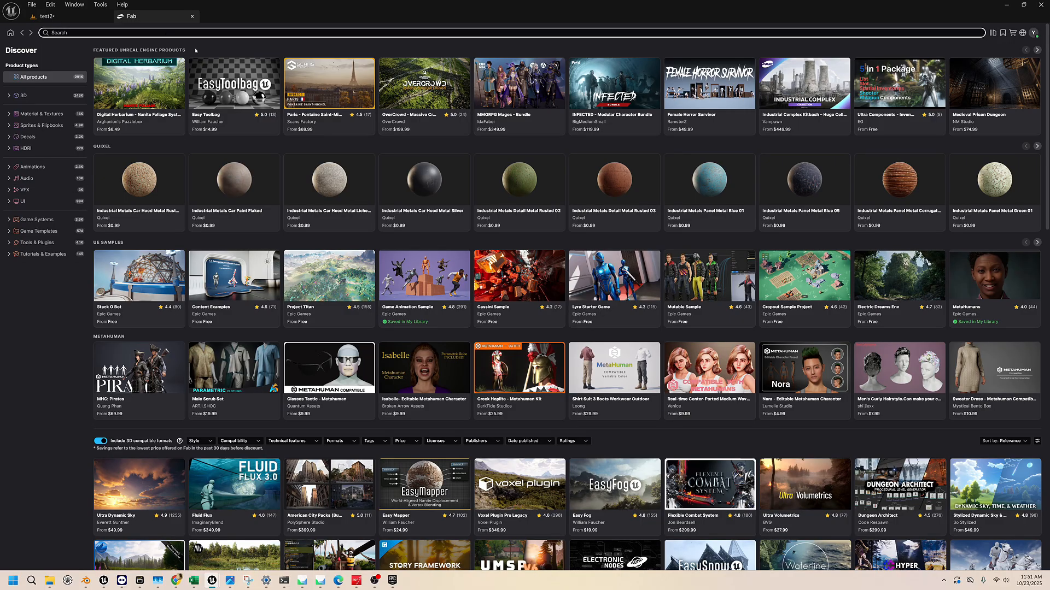
type("tree")
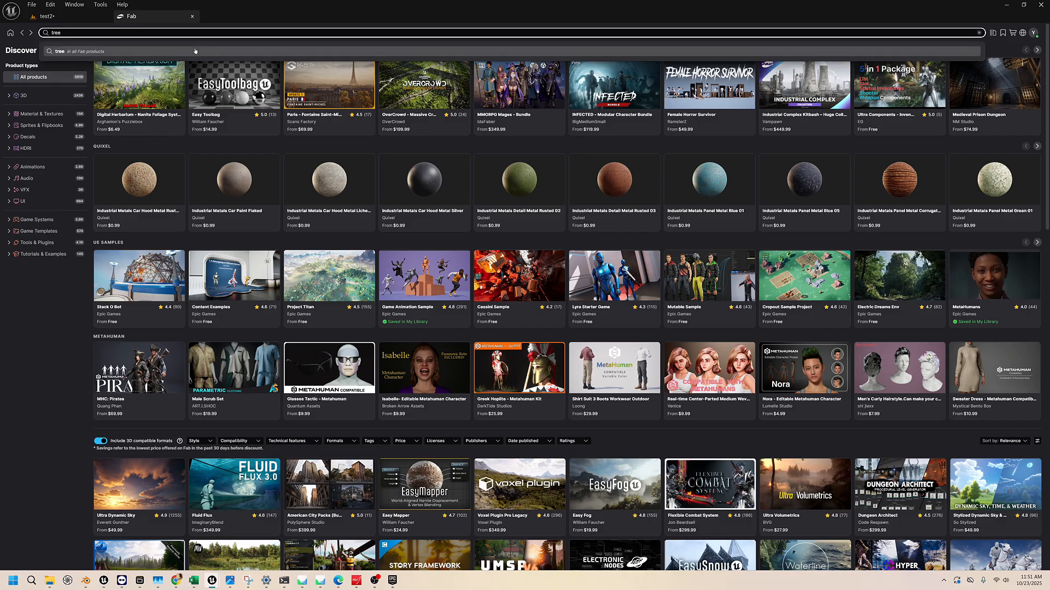
left_click(195, 51)
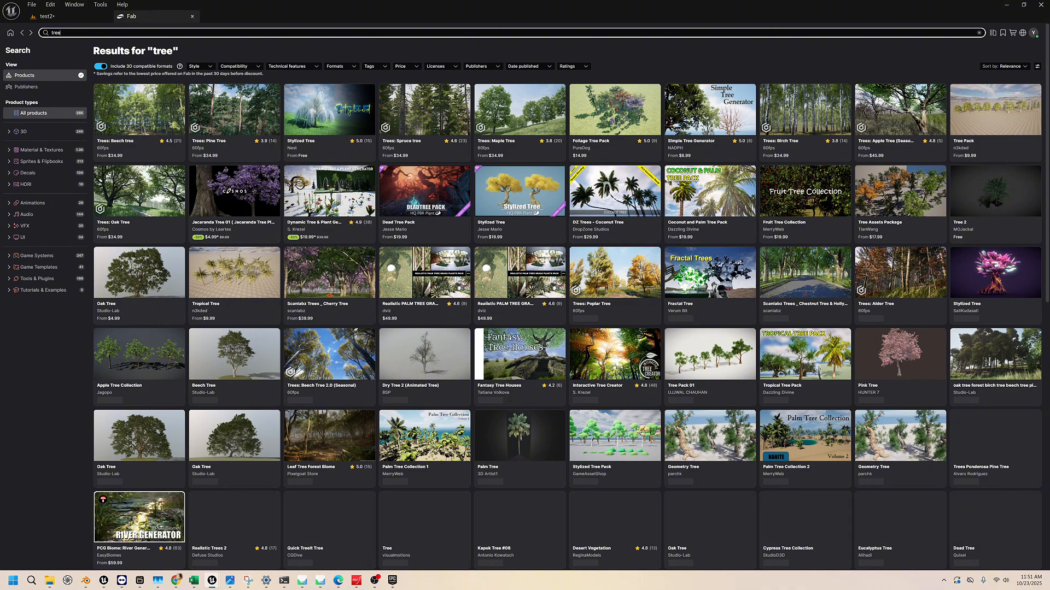
Filter the tree search results by price so that only free products are listed
left_click(209, 67)
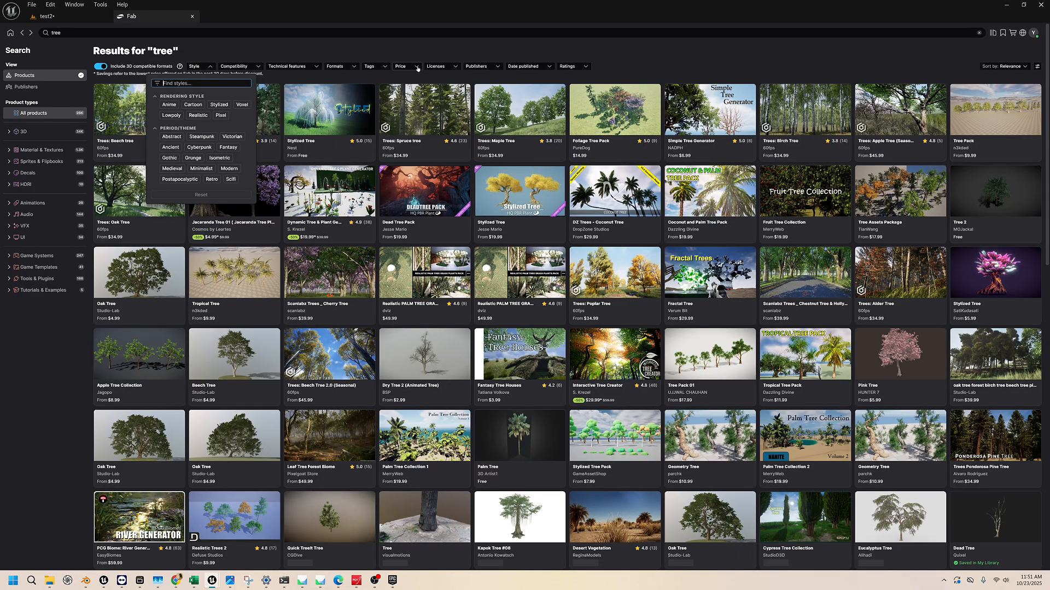
left_click(417, 66)
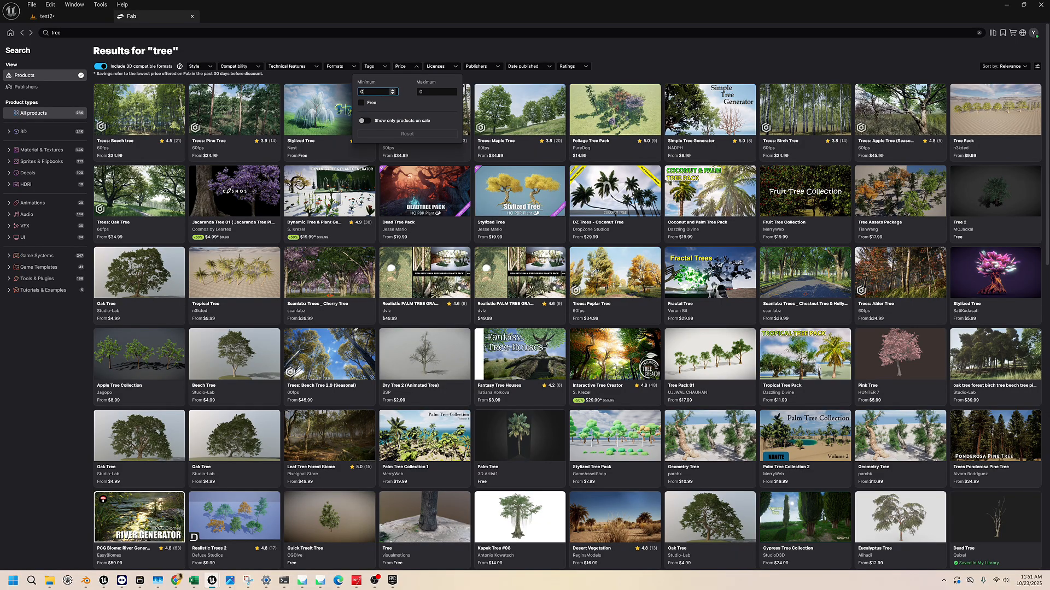
left_click(361, 103)
left_click(594, 48)
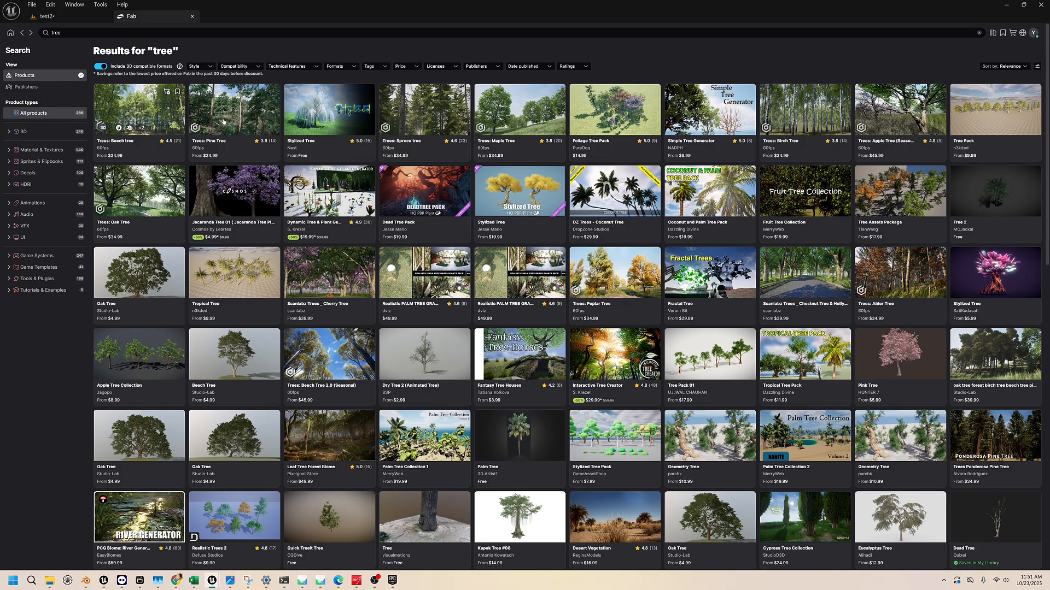
left_click(416, 66)
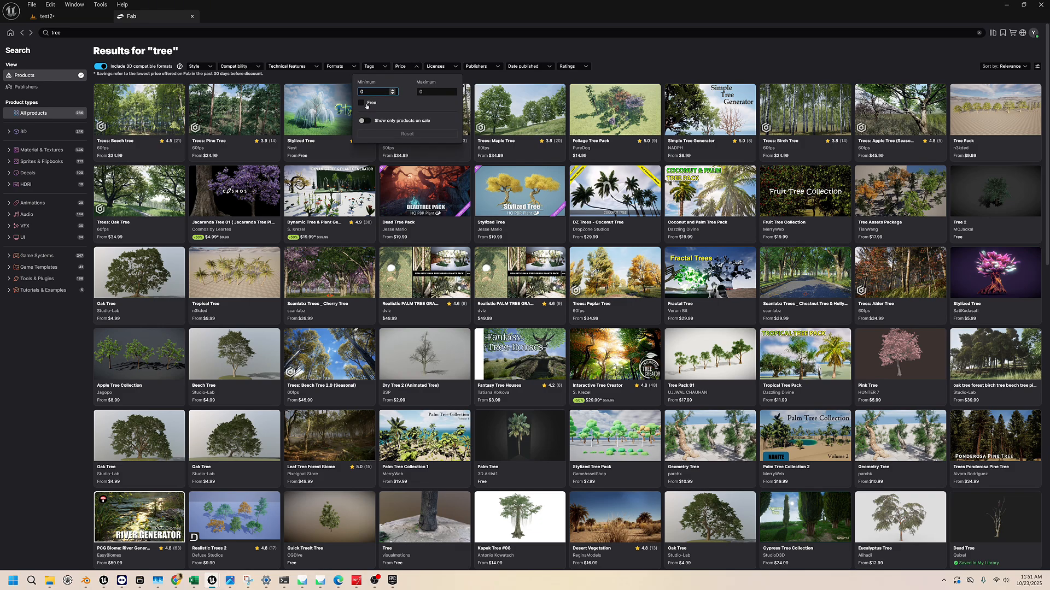
left_click(362, 103)
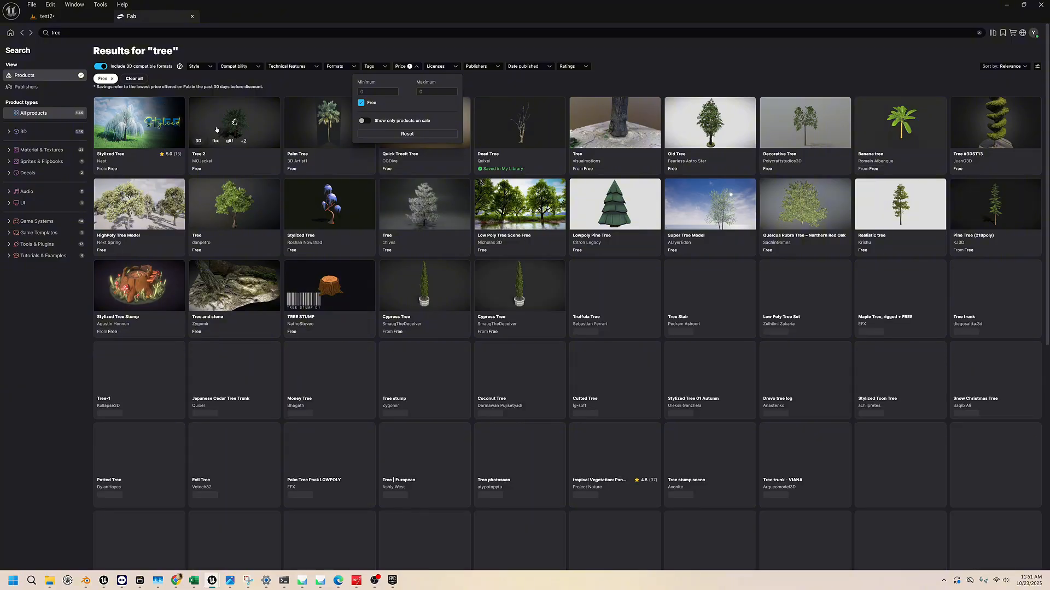
Open the free Stylized Tree product by Nest and add it to the current project
left_click(144, 128)
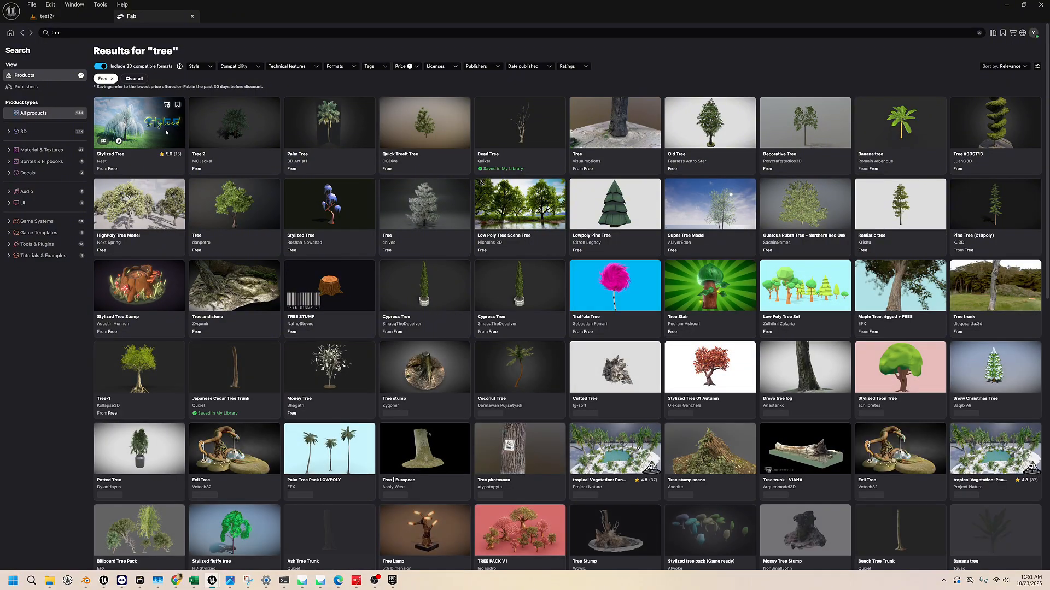
left_click(166, 127)
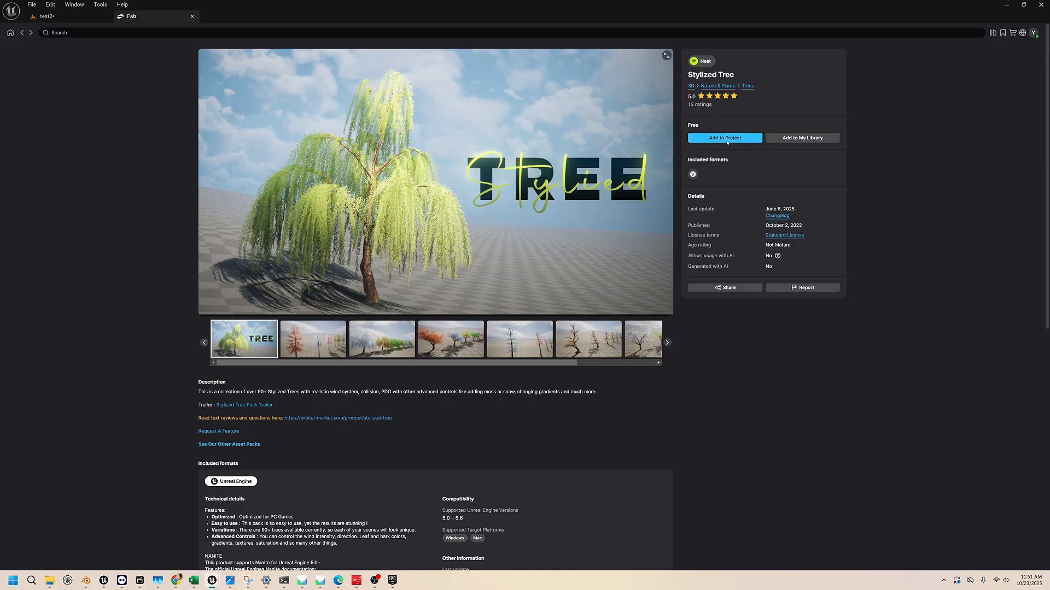
left_click(63, 16)
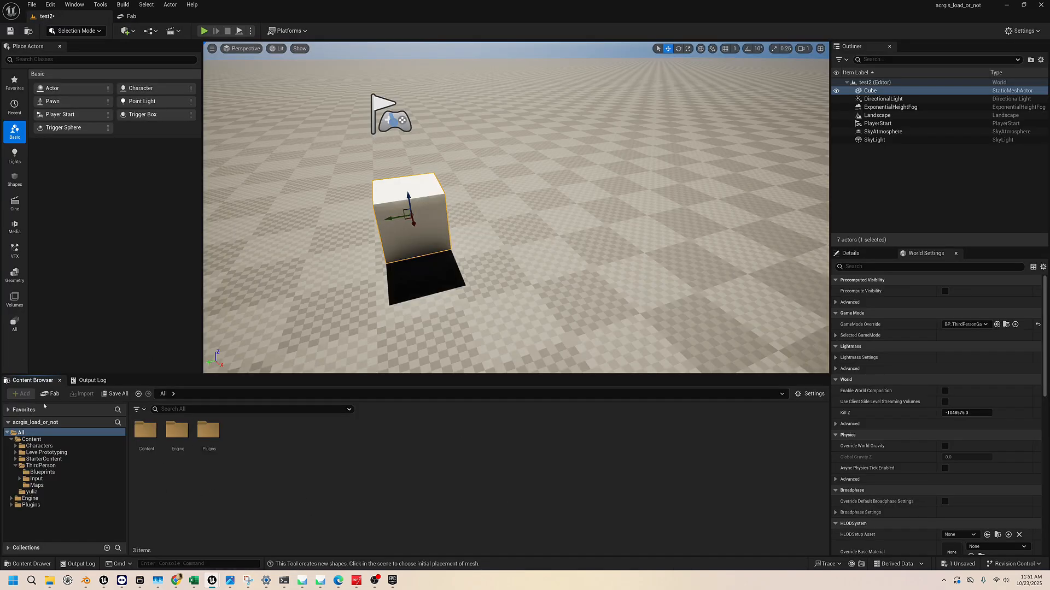
left_click(131, 16)
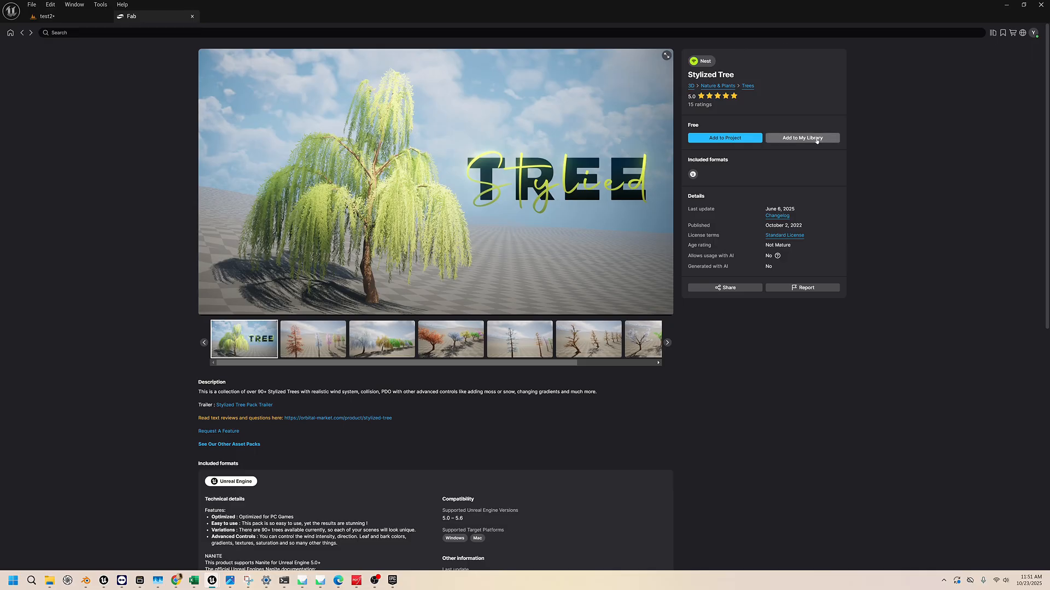
left_click(728, 138)
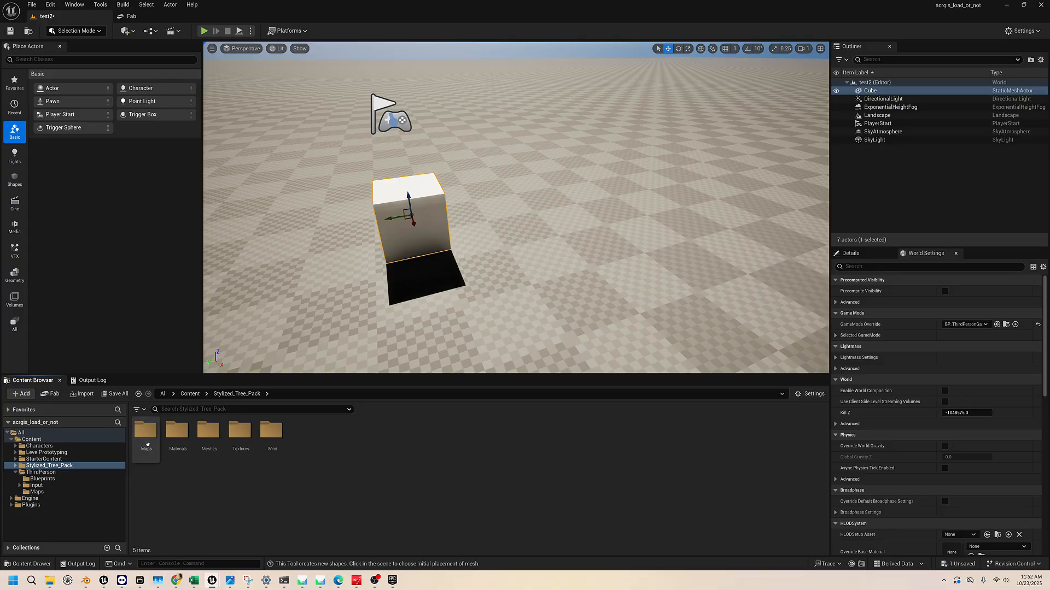
Place SM_Stylized_Tree_Acacia_01 from the Acacia meshes of Stylized_Tree_Pack on the landscape beside the cube
double_click(208, 431)
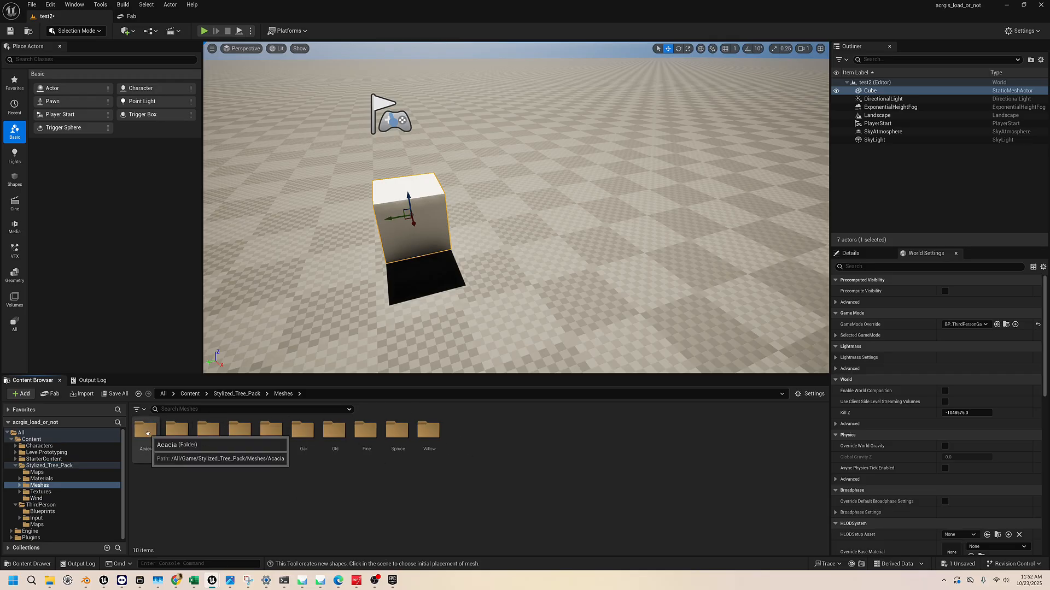
double_click(146, 432)
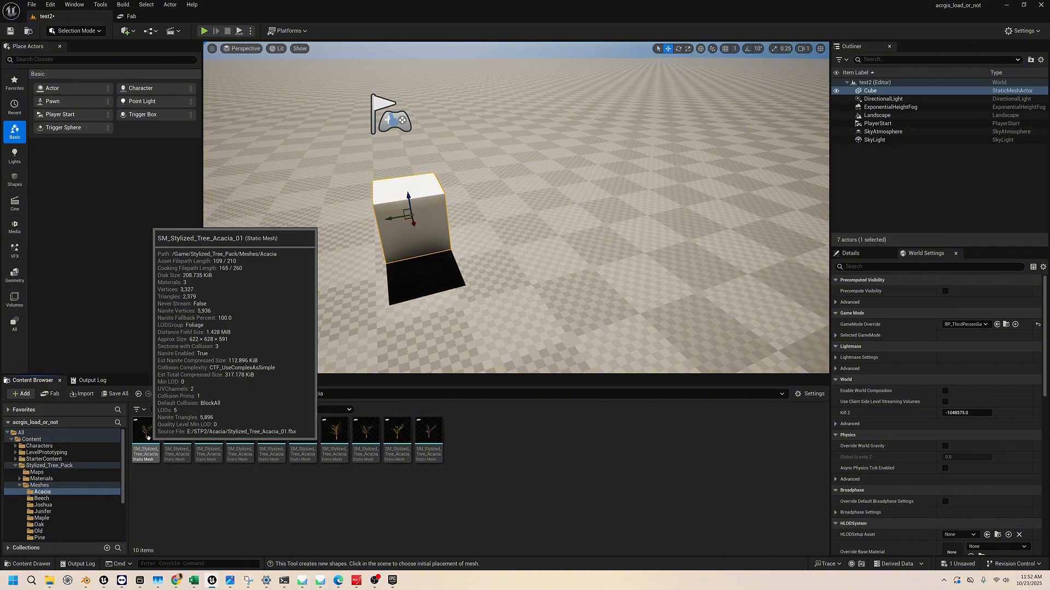
left_click_drag(148, 437, 517, 271)
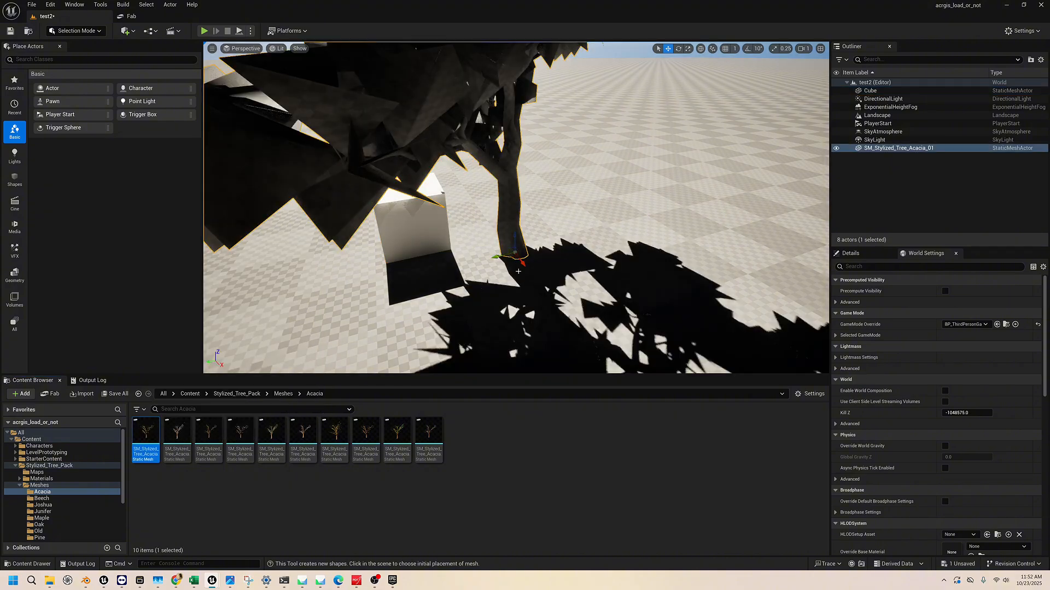
Examine the placed acacia tree, its foliage and its shadow from farther back in the level
right_click_drag(518, 271, 578, 234)
key("a")
key("s")
key("w")
key("d")
left_click(453, 198)
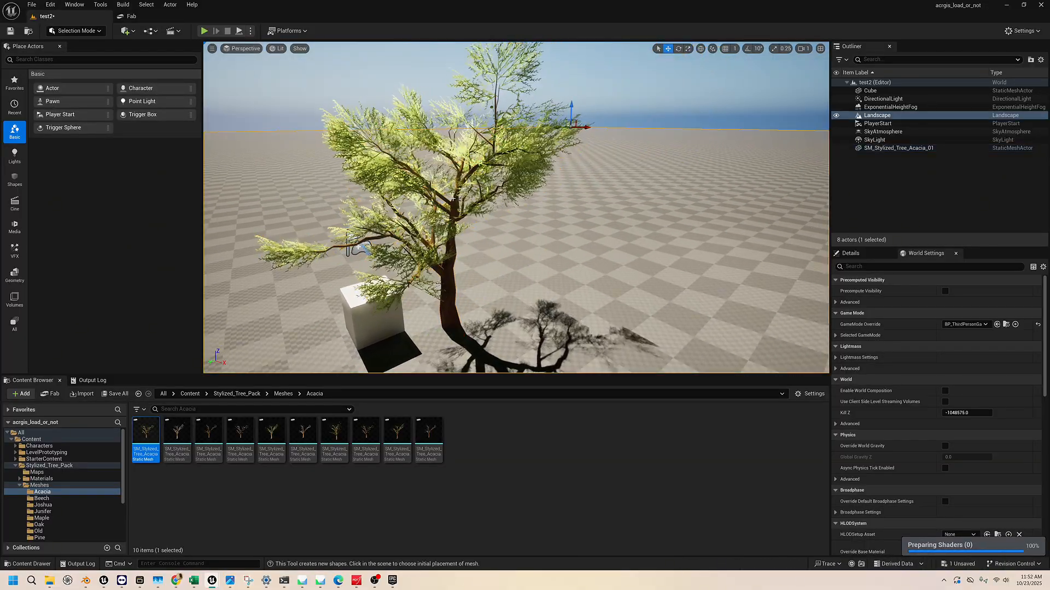
right_click_drag(453, 199, 417, 197)
key("d")
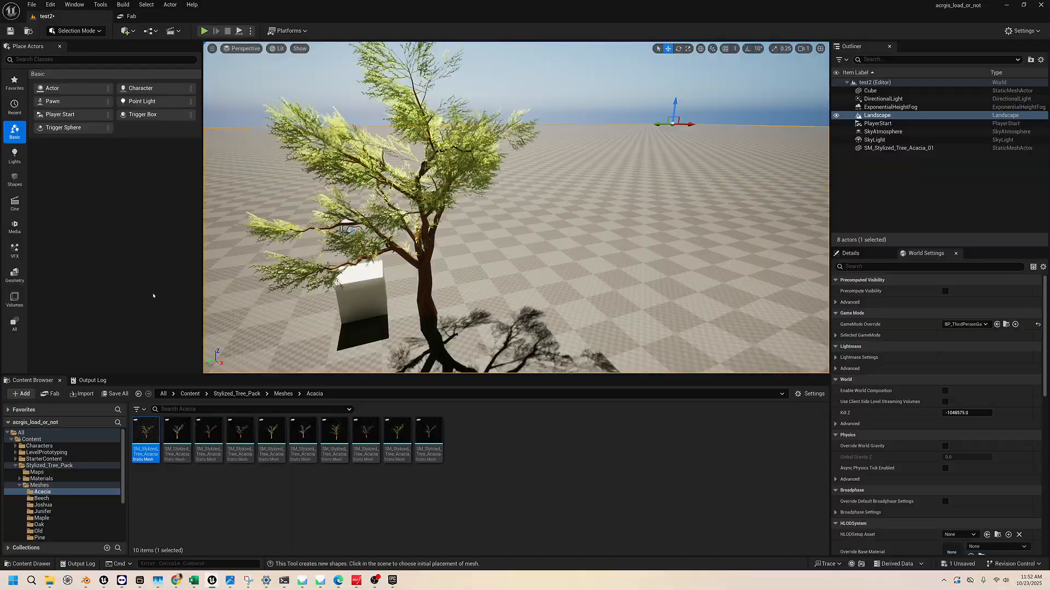
Open the first acacia mesh in the Static Mesh Editor and dock that editor beside the Fab tab
double_click(149, 441)
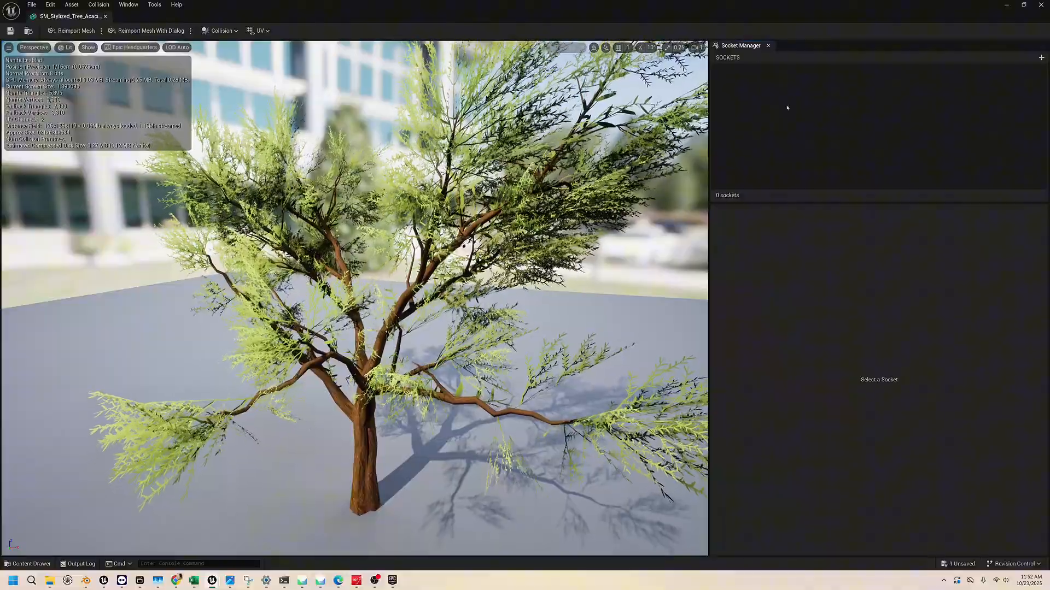
left_click_drag(49, 17, 235, 16)
Return to the Stylized Tree product page in Fab and save the product to My Library
left_click(138, 18)
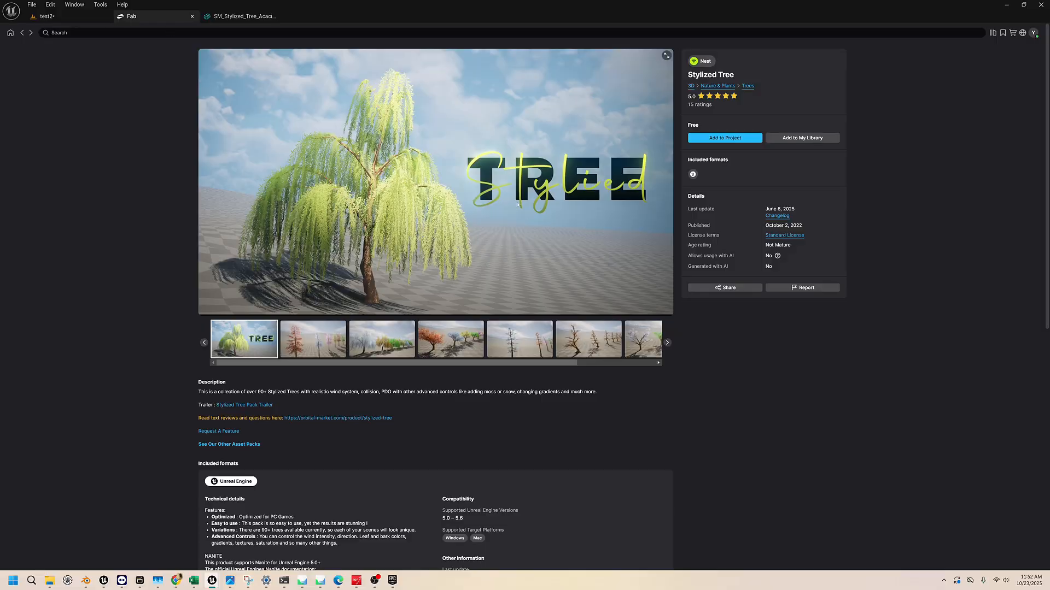
left_click(802, 139)
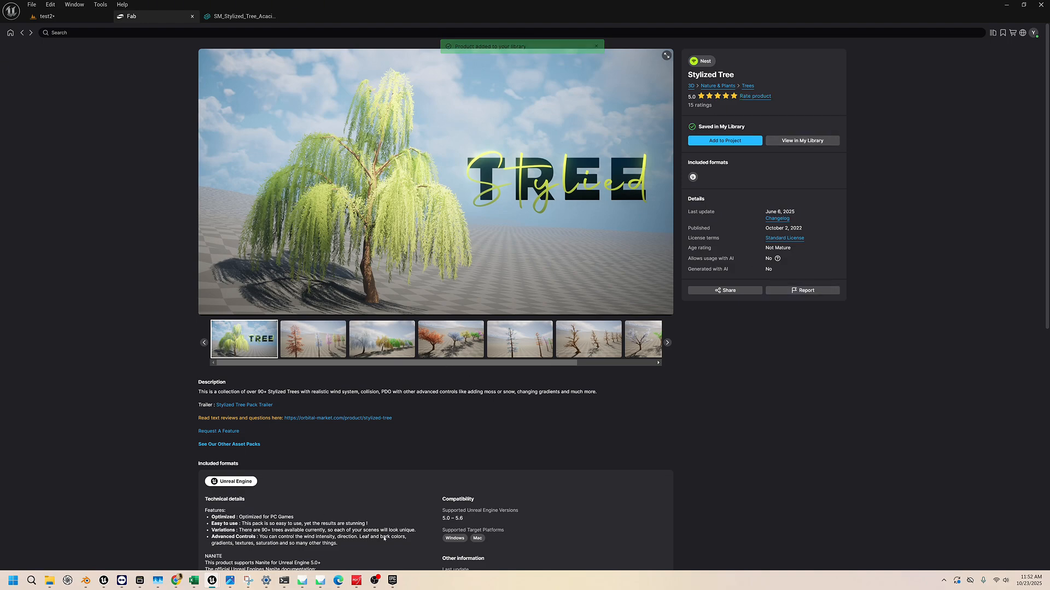
Switch to the Epic Games Launcher and show the Unreal Engine library with its projects and Fab items
mouse_move(391, 585)
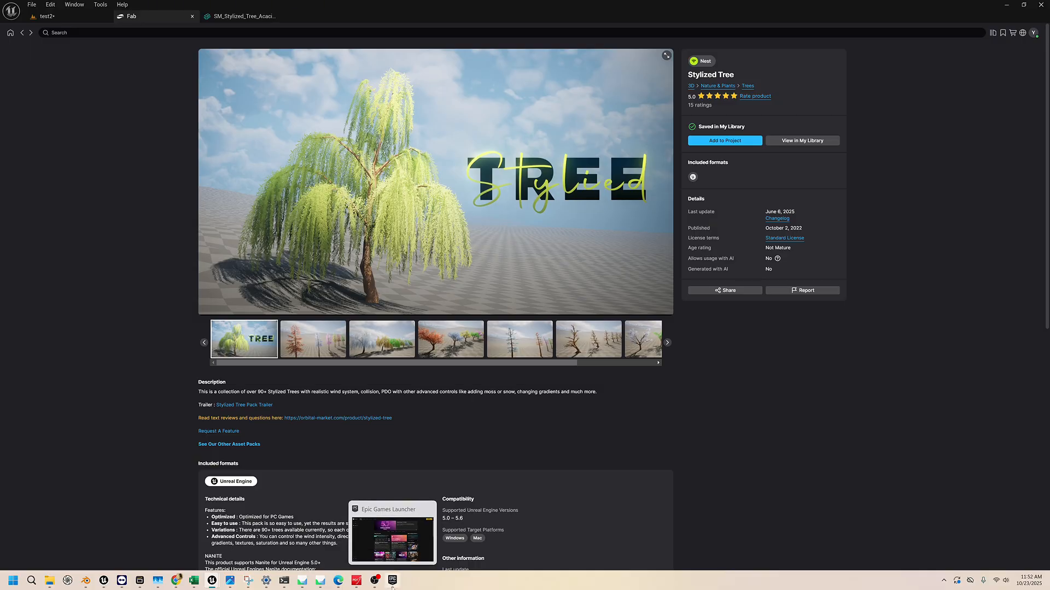
left_click(392, 583)
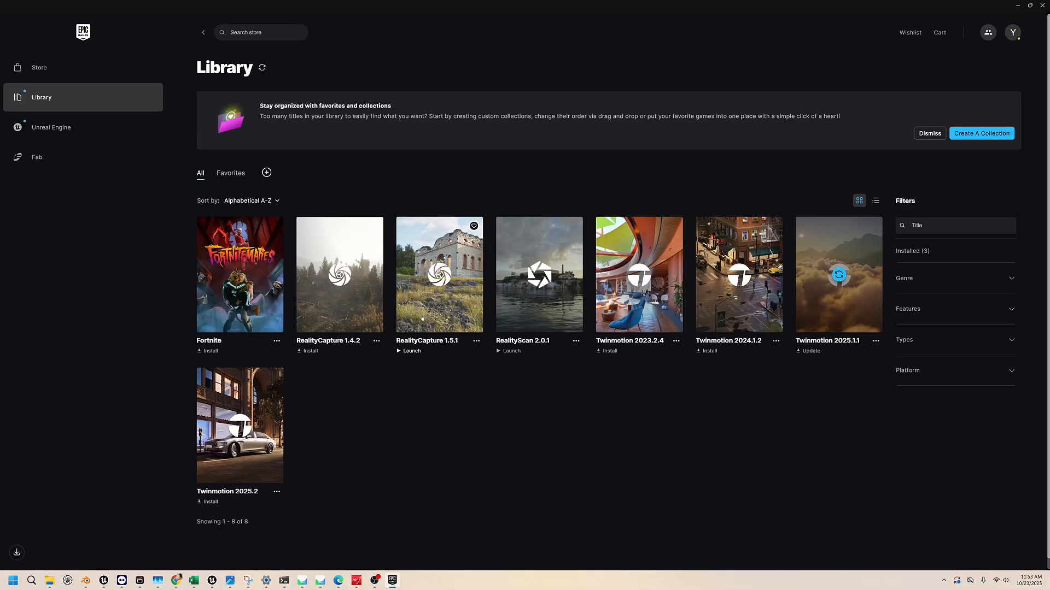
scroll(271, 235, "down", 1)
scroll(266, 153, "up", 1)
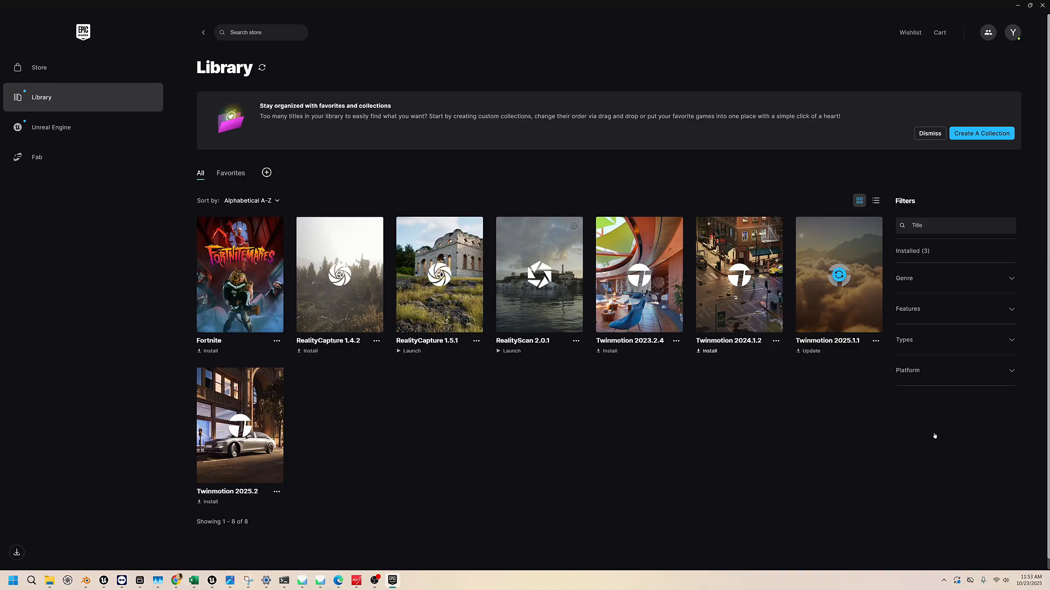
left_click(231, 174)
left_click(200, 174)
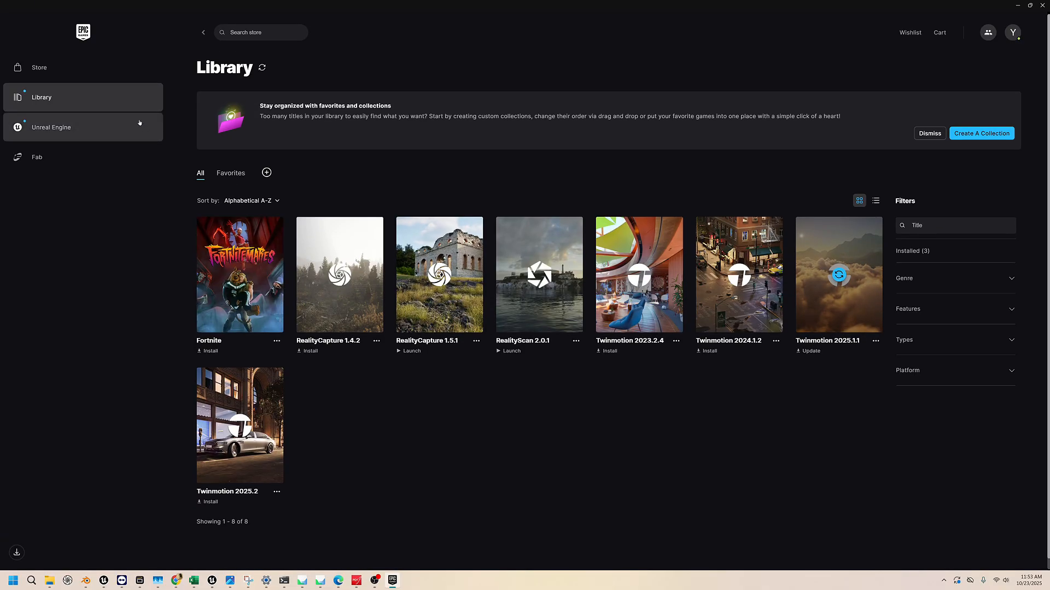
left_click(66, 132)
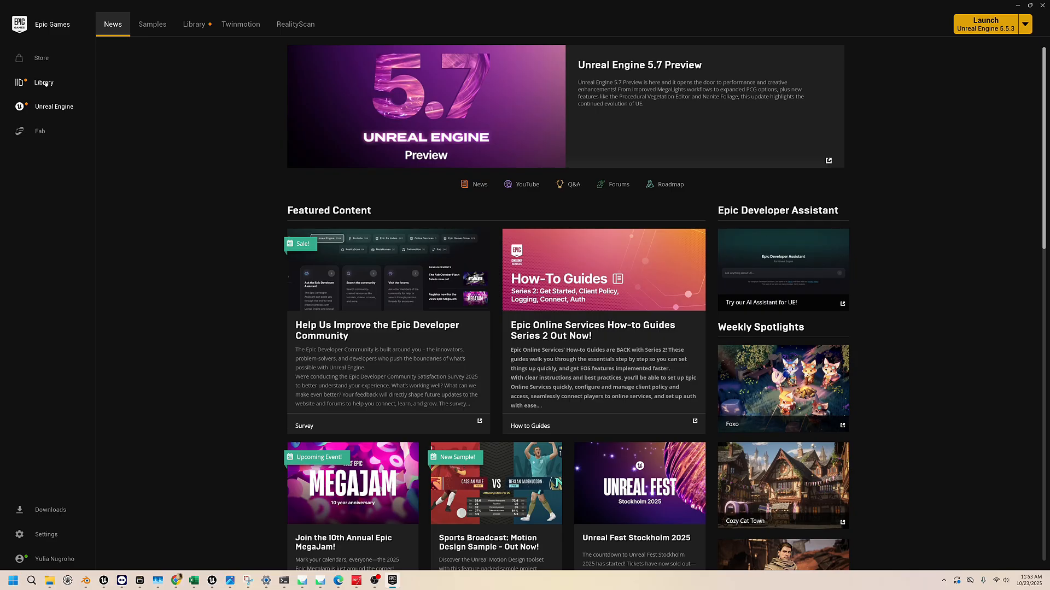
left_click(193, 25)
Refresh the Fab Library items and look through them for the Stylized Tree product
scroll(366, 199, "down", 3)
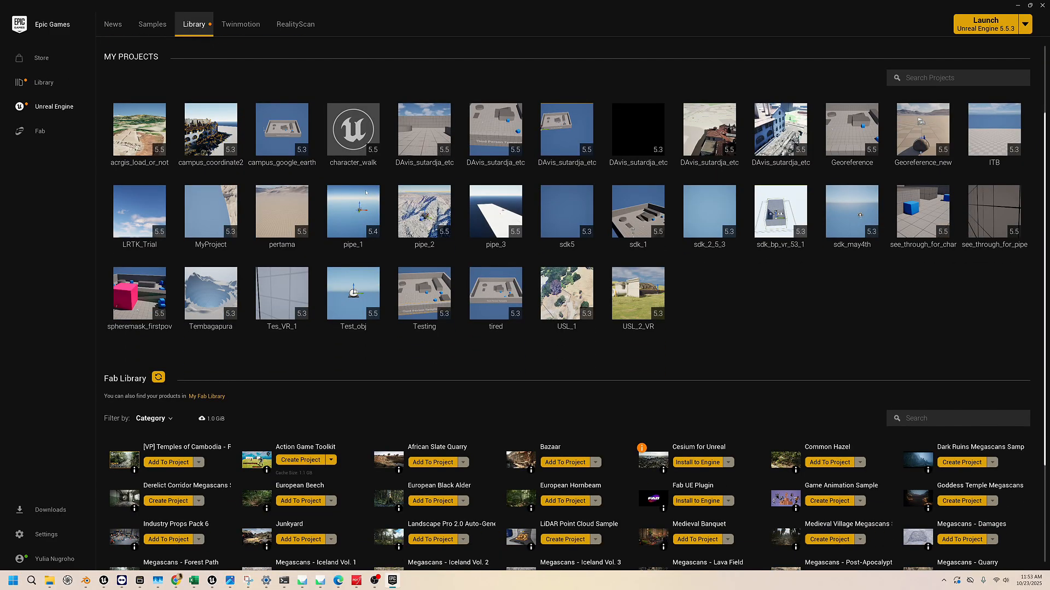
scroll(911, 435, "down", 2)
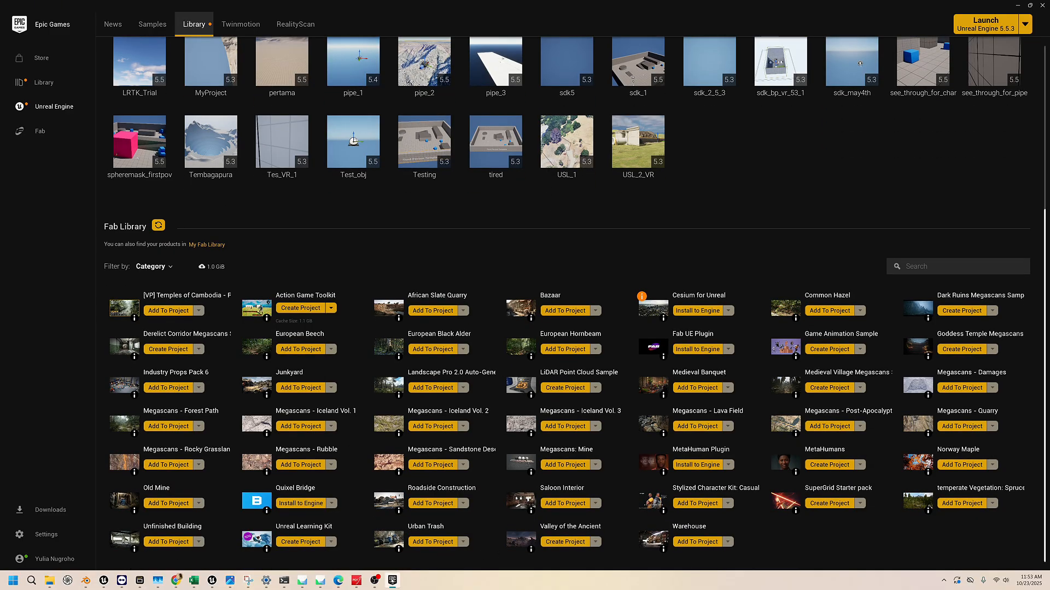
mouse_move(211, 582)
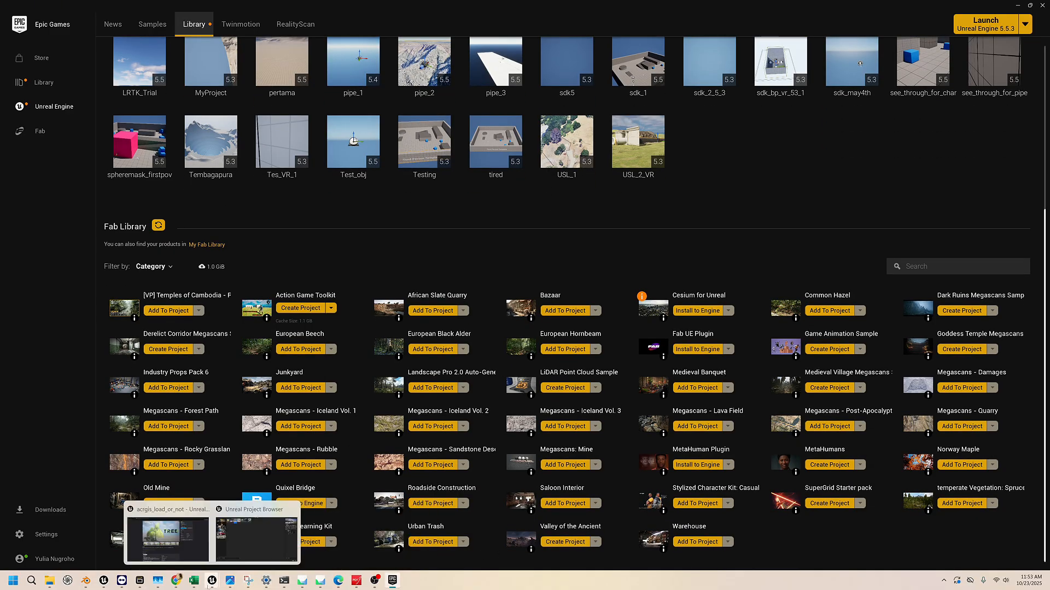
mouse_move(183, 553)
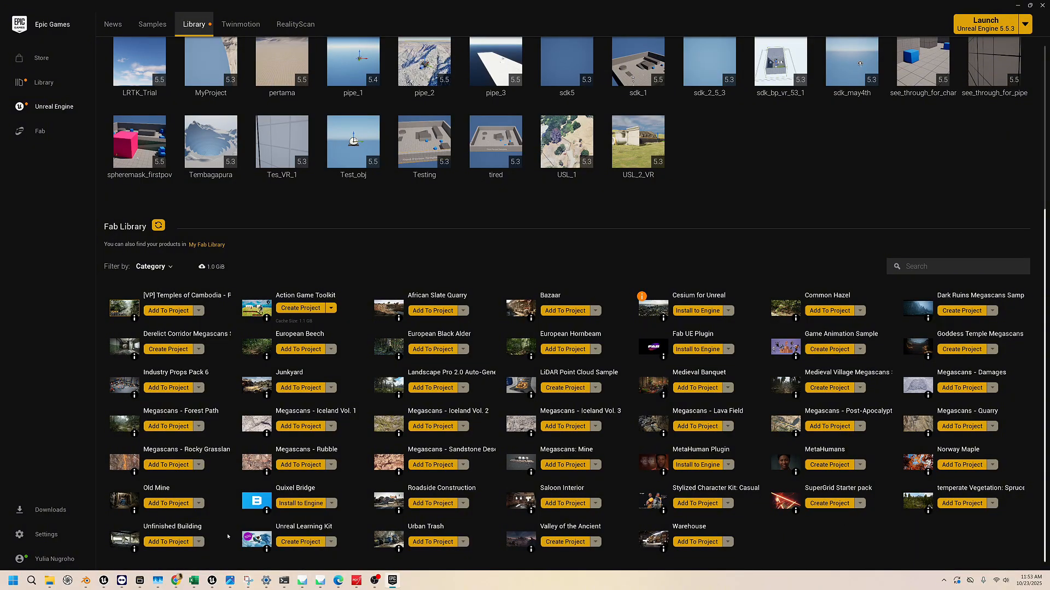
scroll(227, 536, "up", 1)
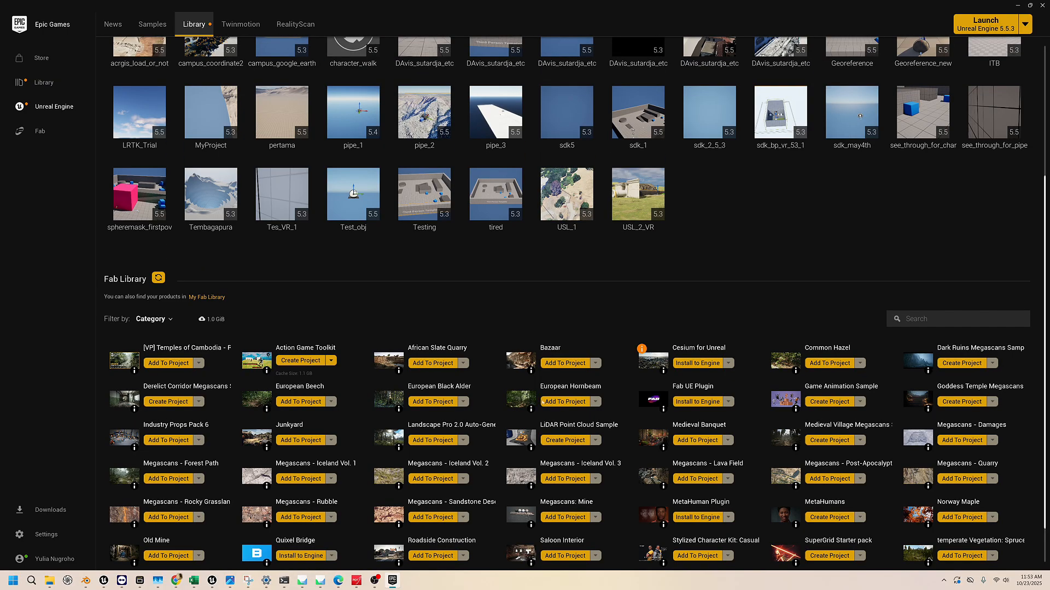
scroll(956, 402, "down", 1)
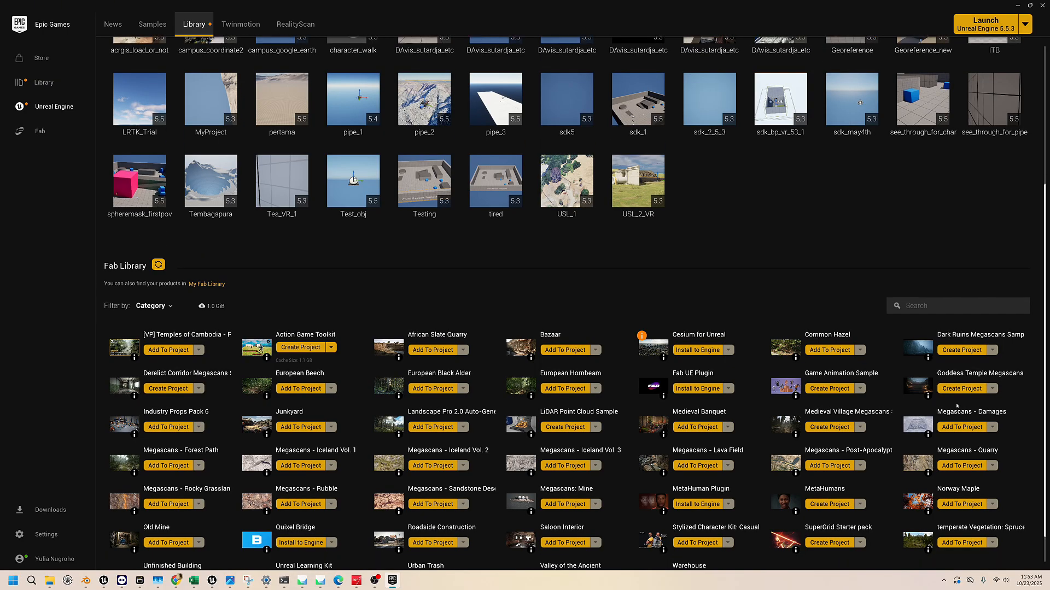
scroll(956, 413, "down", 1)
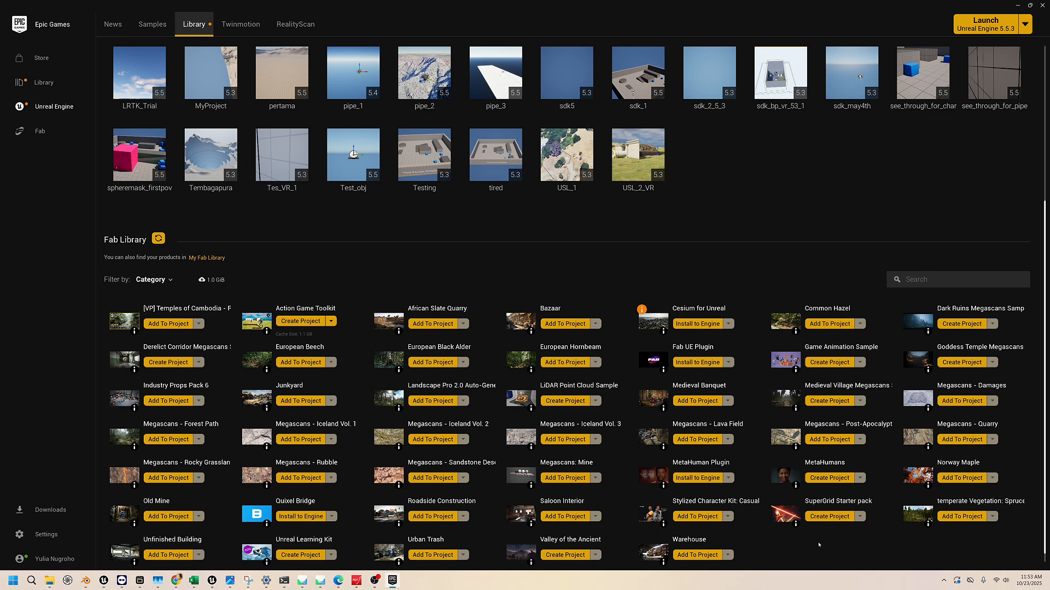
left_click(158, 239)
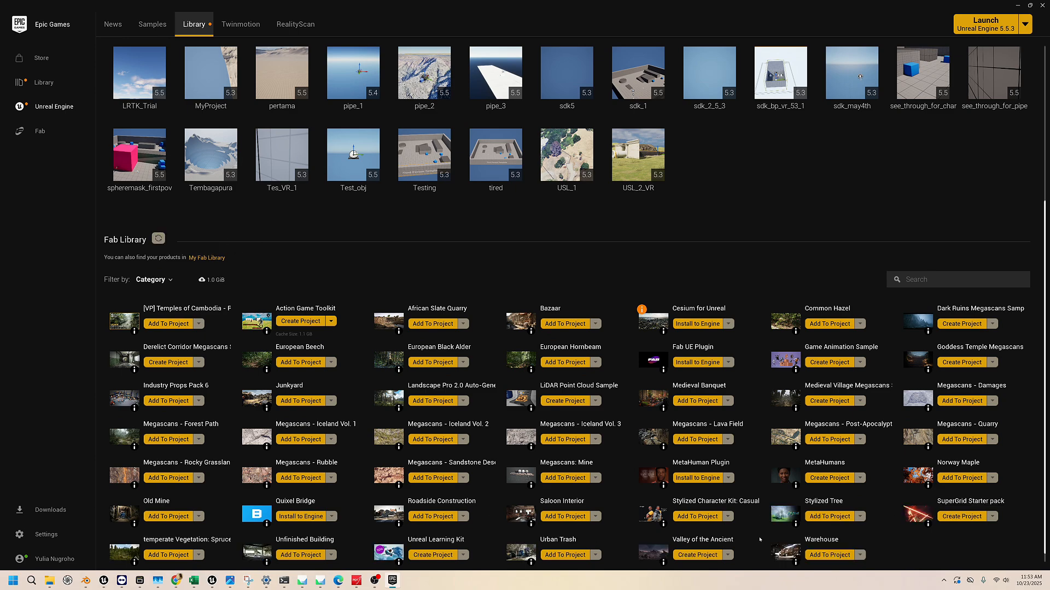
scroll(761, 538, "down", 1)
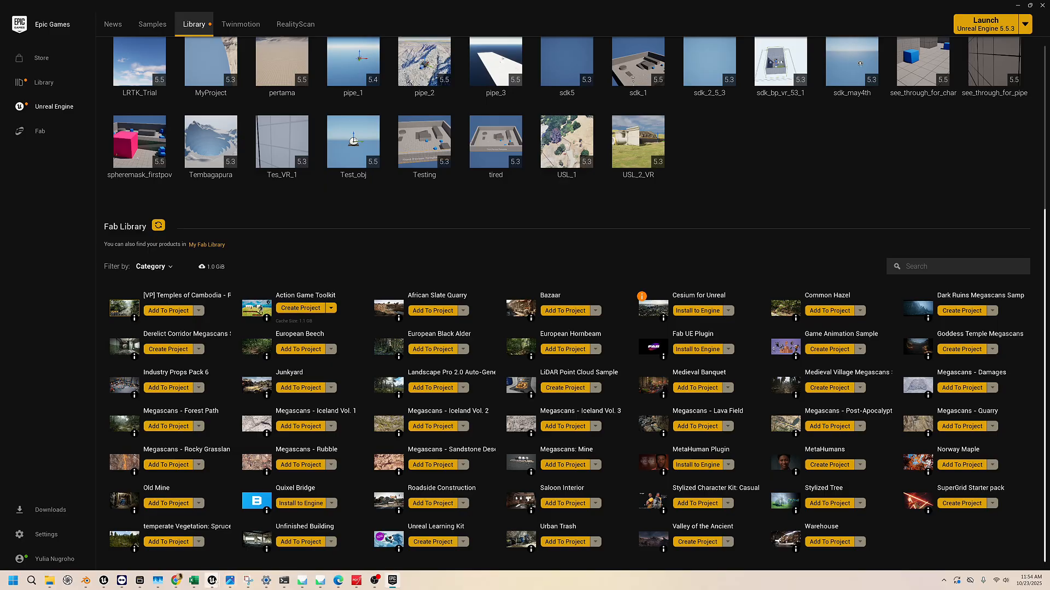
Switch back to the Unreal Editor, bring up the test2 level, and show the project's root Content folder
left_click(155, 547)
scroll(458, 440, "up", 3)
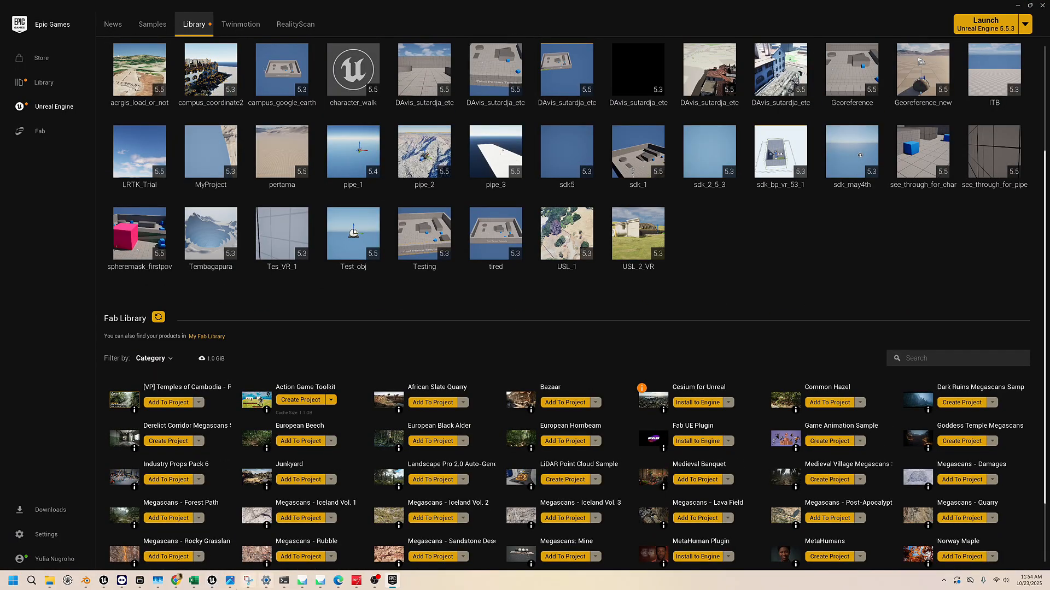
mouse_move(213, 581)
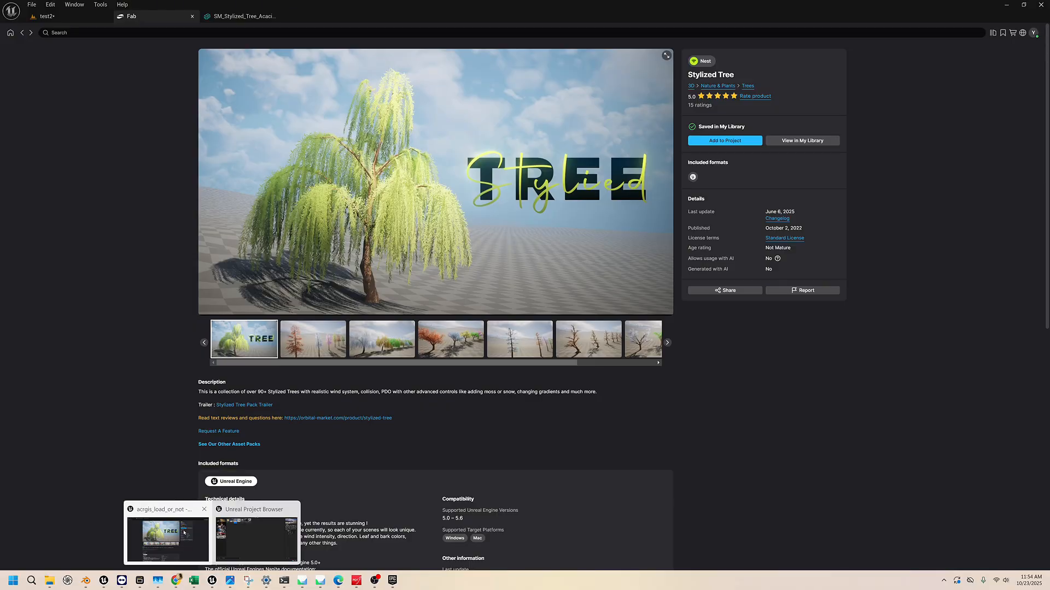
left_click(184, 536)
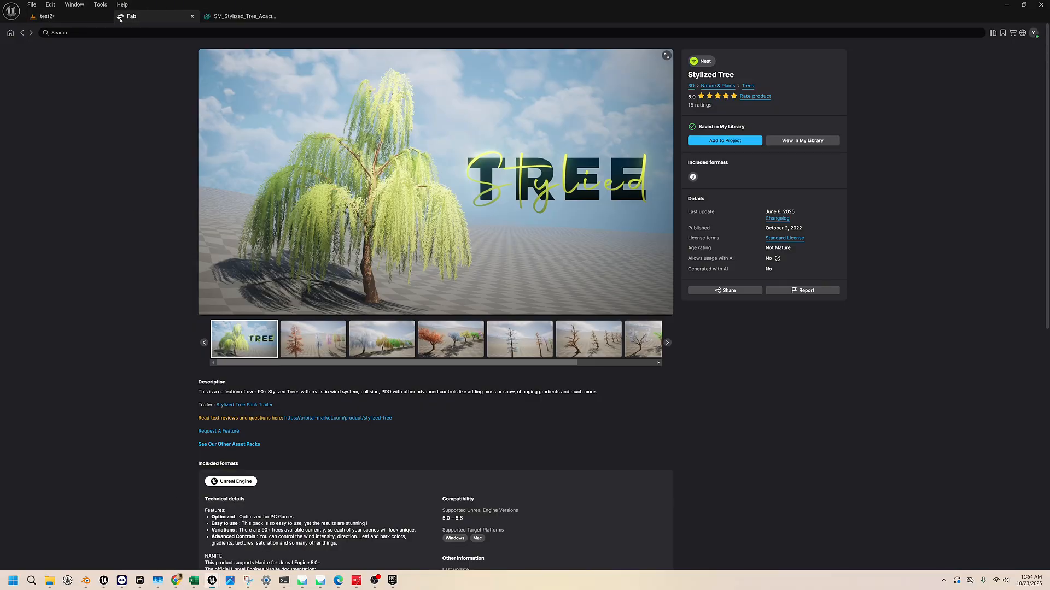
left_click(47, 16)
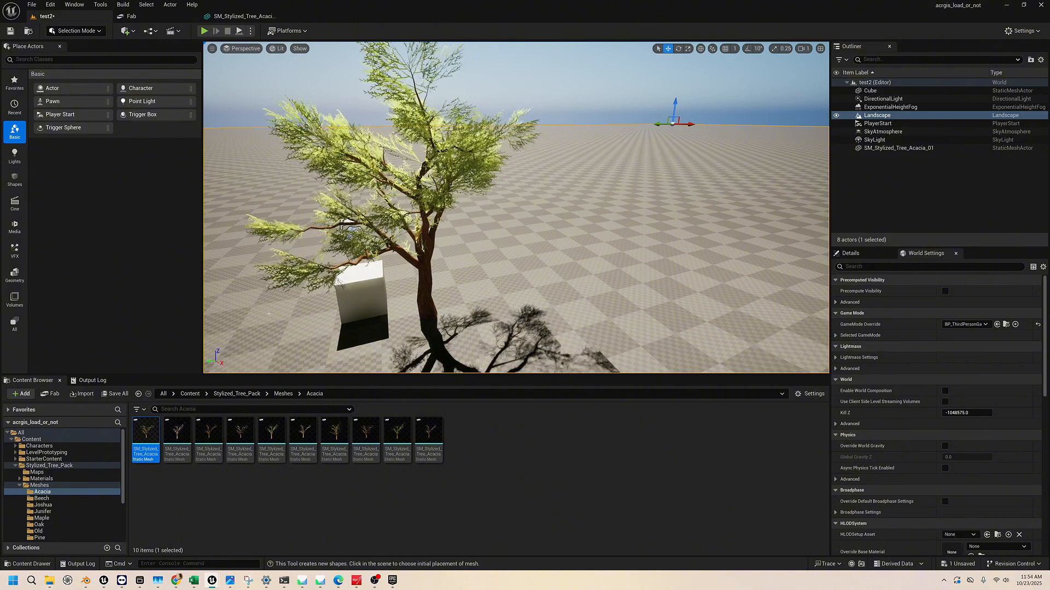
left_click(31, 439)
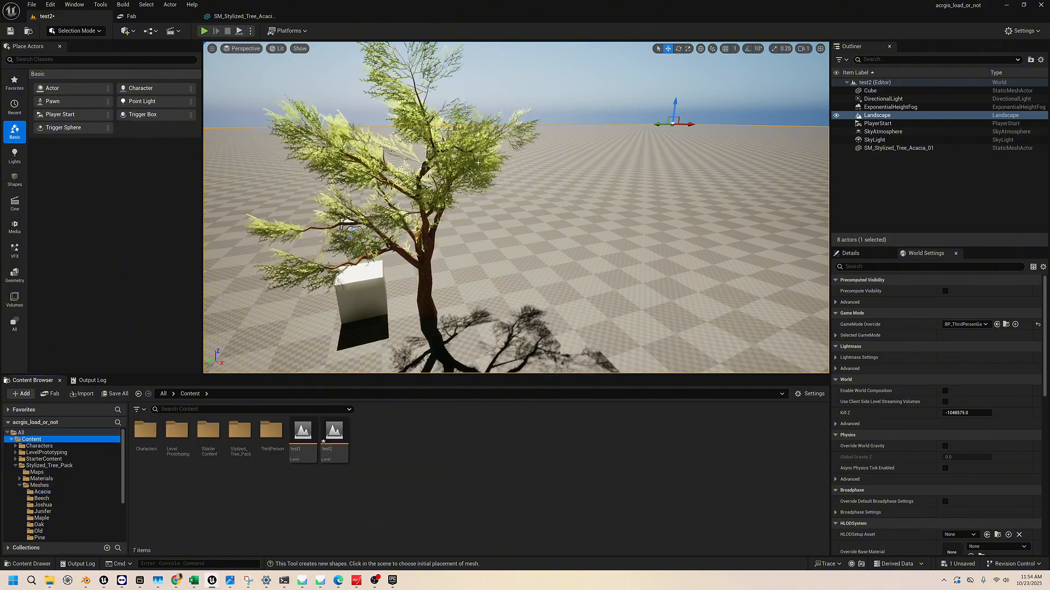
right_click_drag(492, 246, 492, 208)
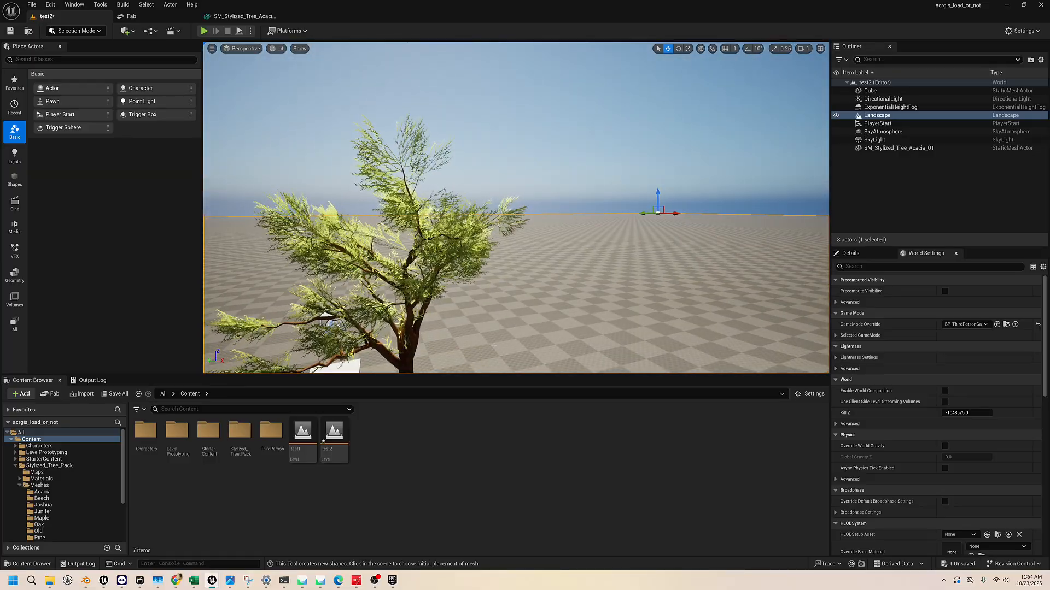
scroll(895, 375, "down", 4)
scroll(895, 375, "up", 3)
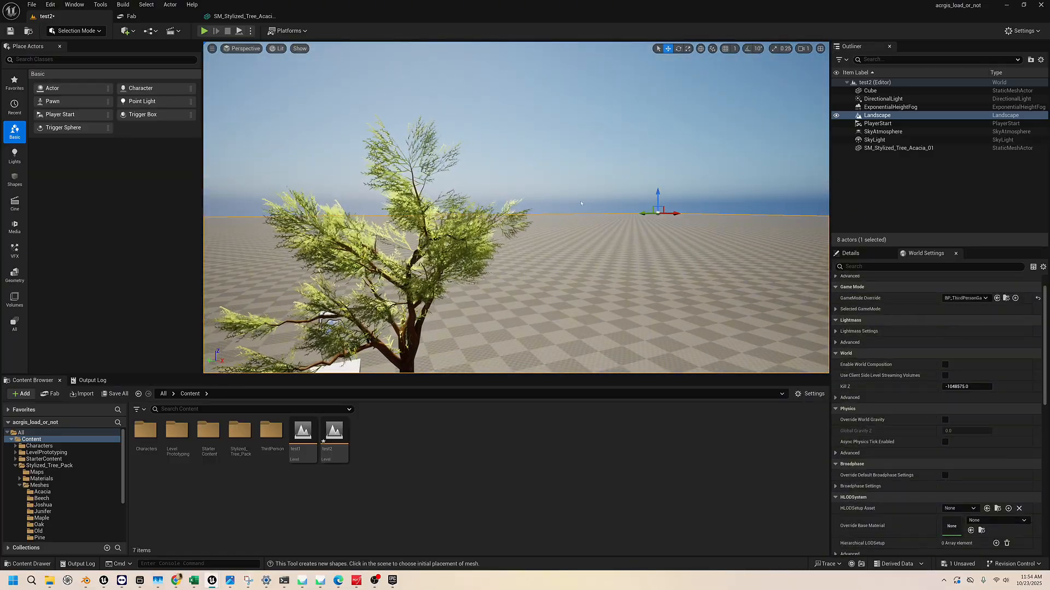
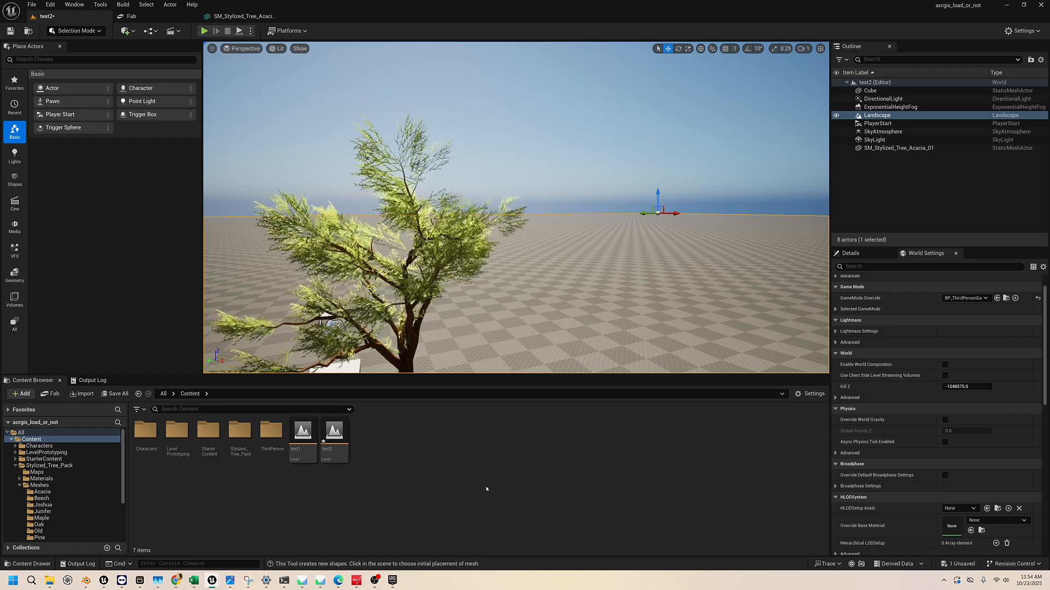
left_click(50, 580)
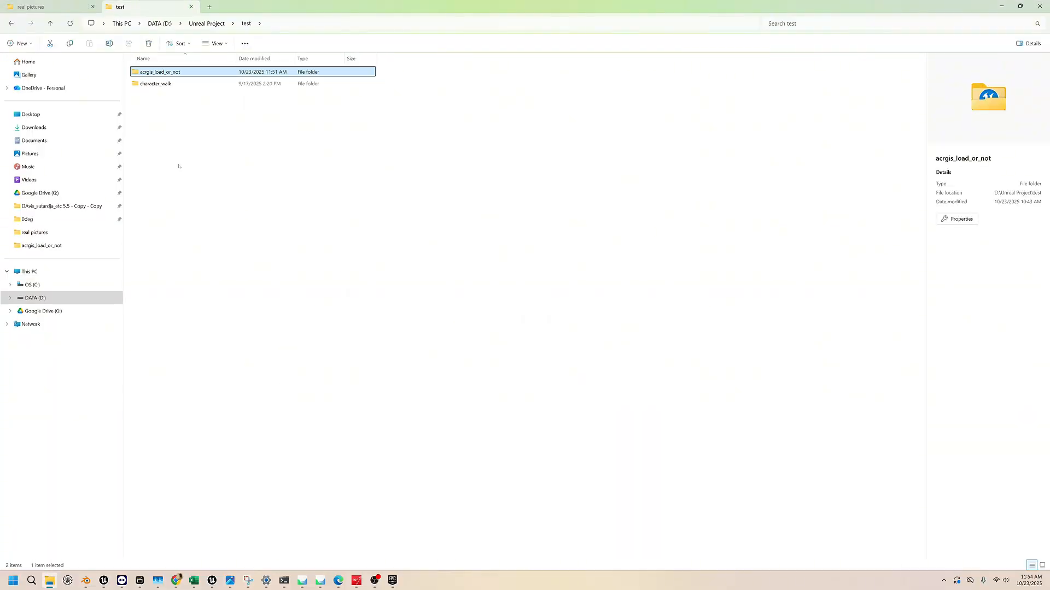
left_click(1001, 6)
left_click(22, 394)
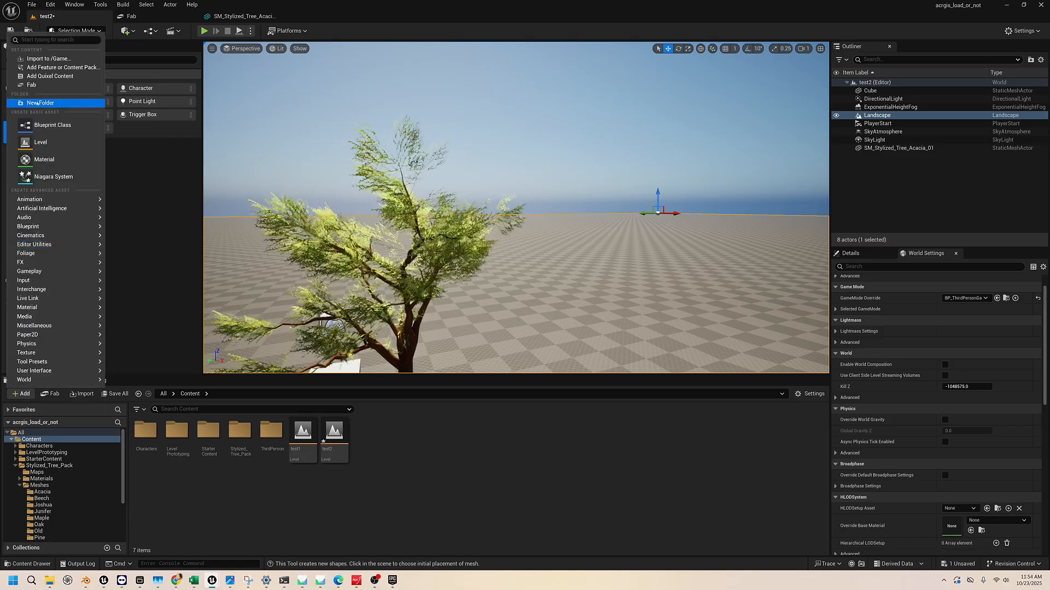
left_click(453, 439)
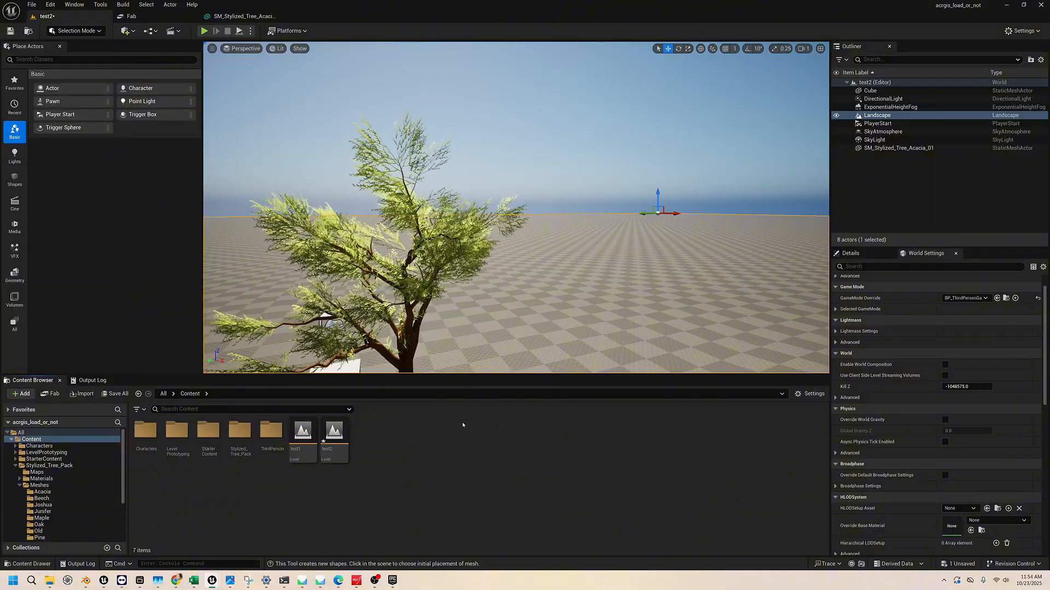
Find the plugins matching "usd" and enable the beta USD Importer plugin for the project
left_click(1018, 30)
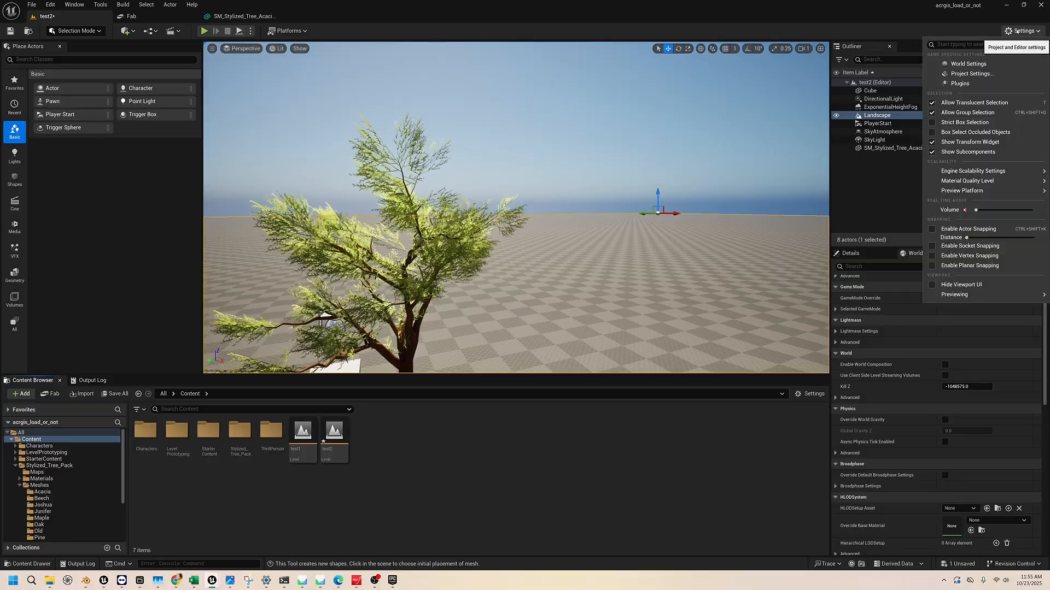
left_click(1008, 83)
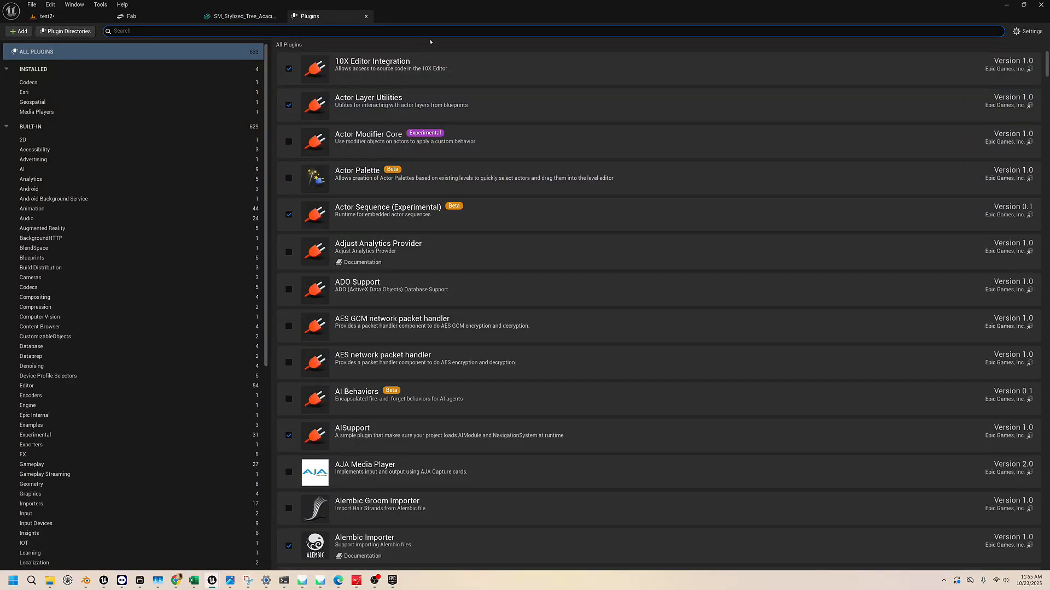
type("usd")
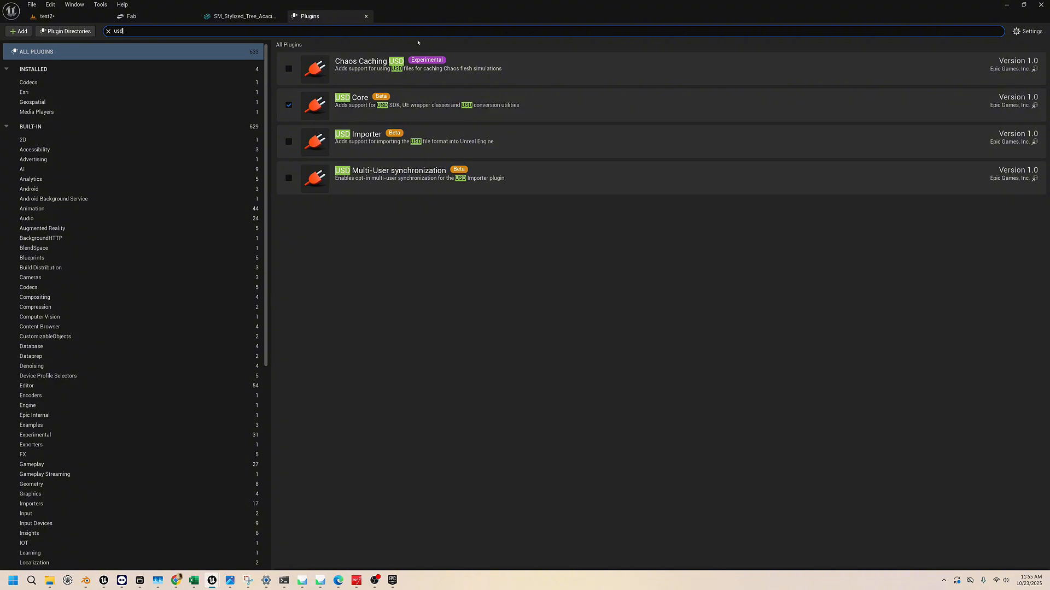
left_click(289, 142)
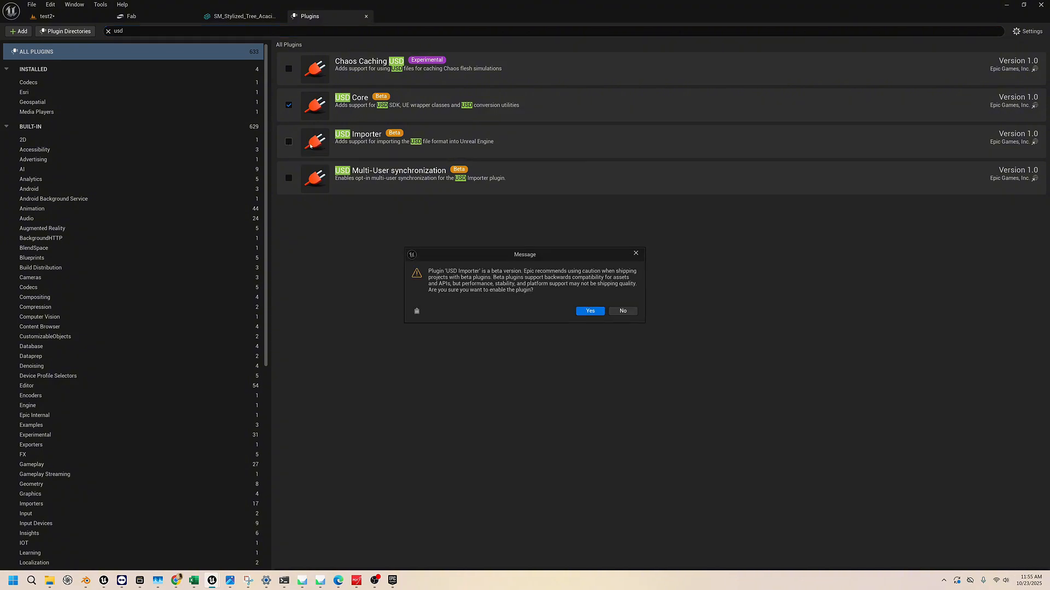
left_click(591, 311)
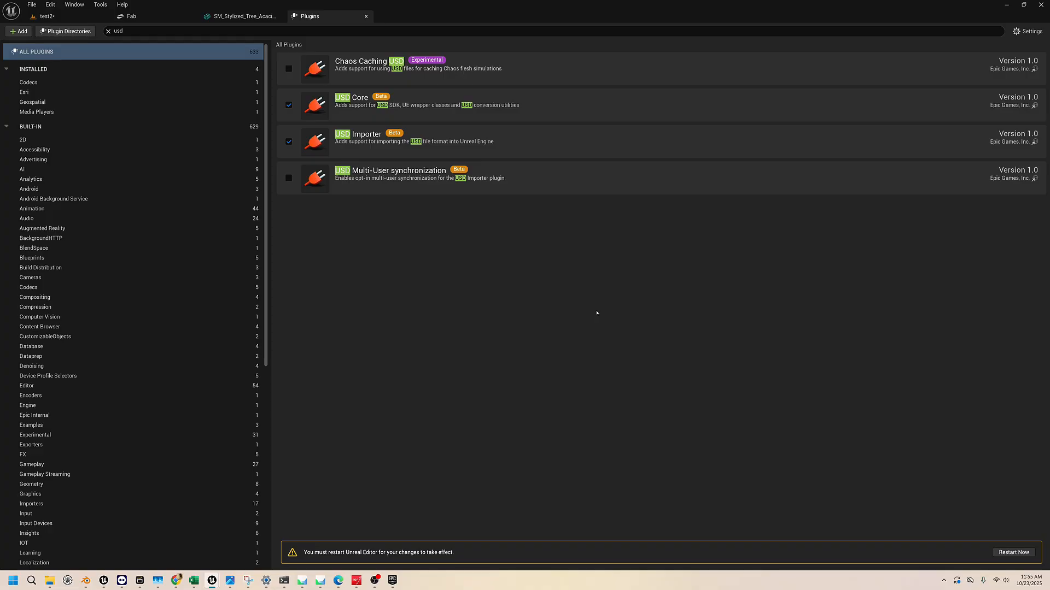
Restart the editor to apply the plugin change, saving the test2 level, and bring the reopened project to the front
left_click(1014, 552)
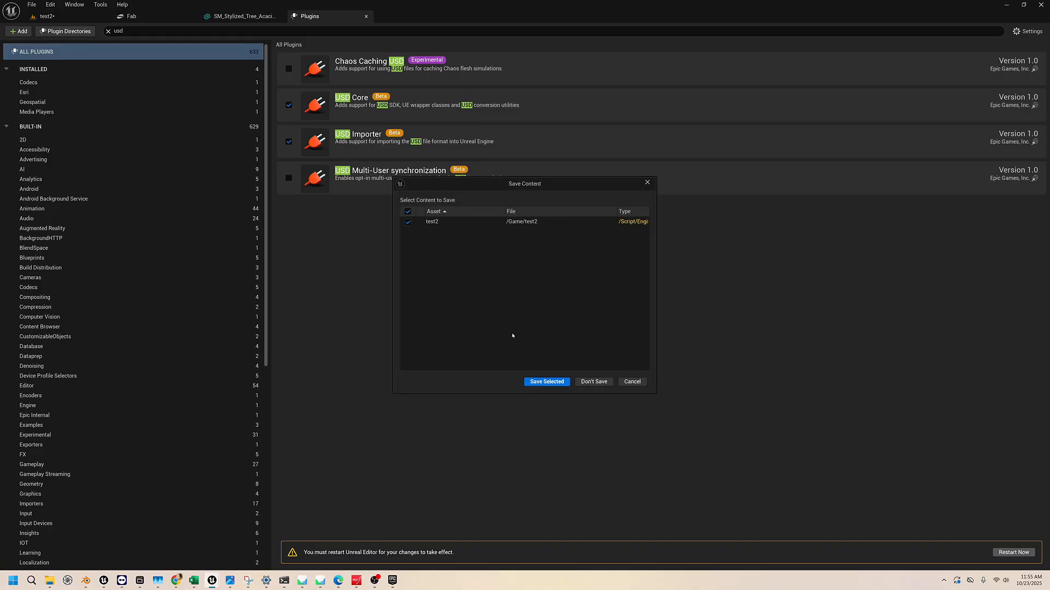
left_click(547, 382)
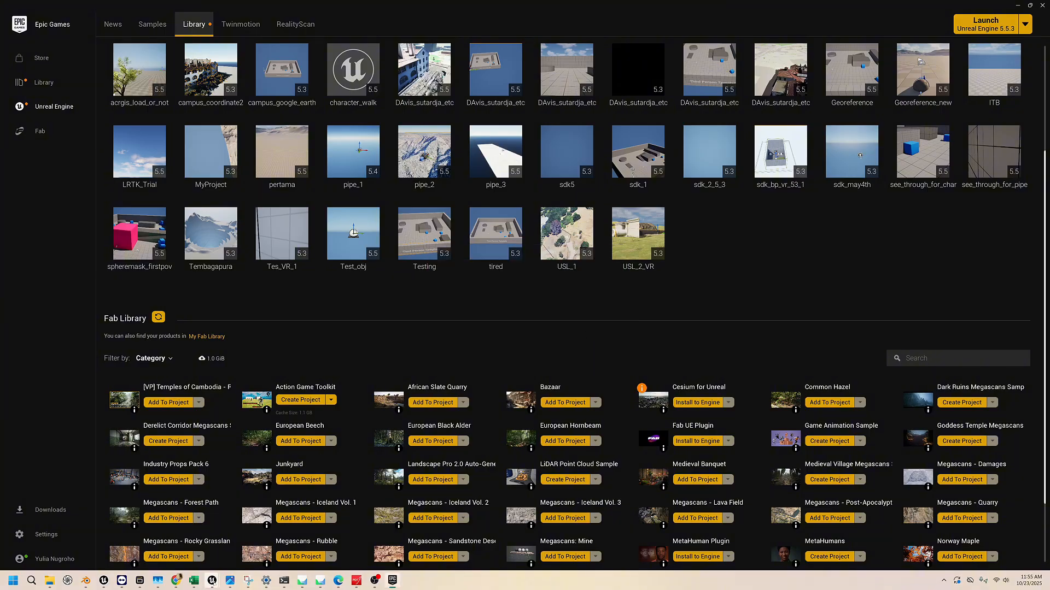
mouse_move(212, 581)
left_click(245, 548)
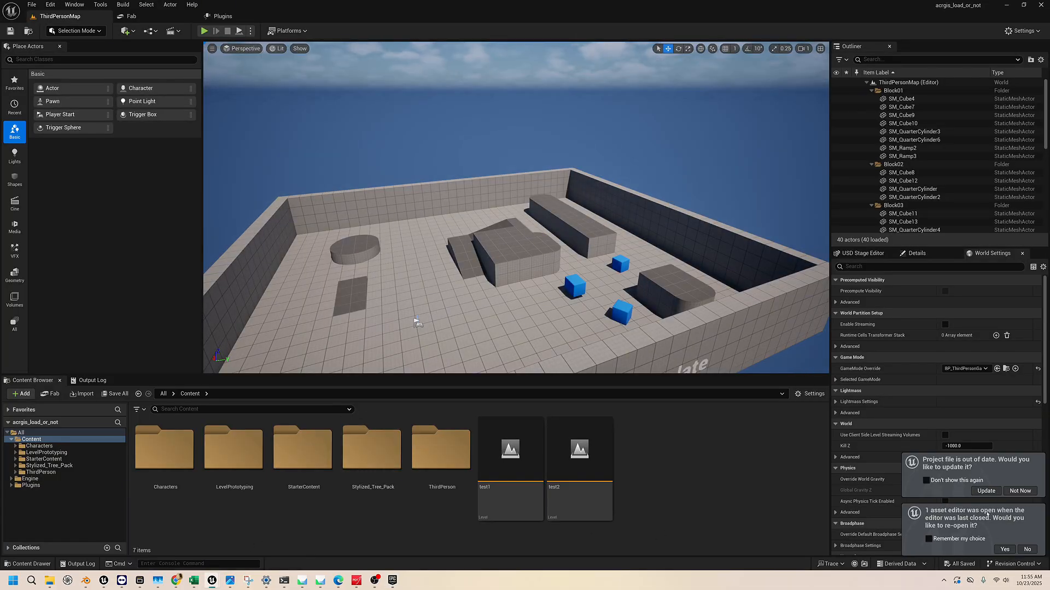
Update the outdated project file with its notice suppressed, and reopen the previously open asset editor, remembering that choice
left_click(987, 491)
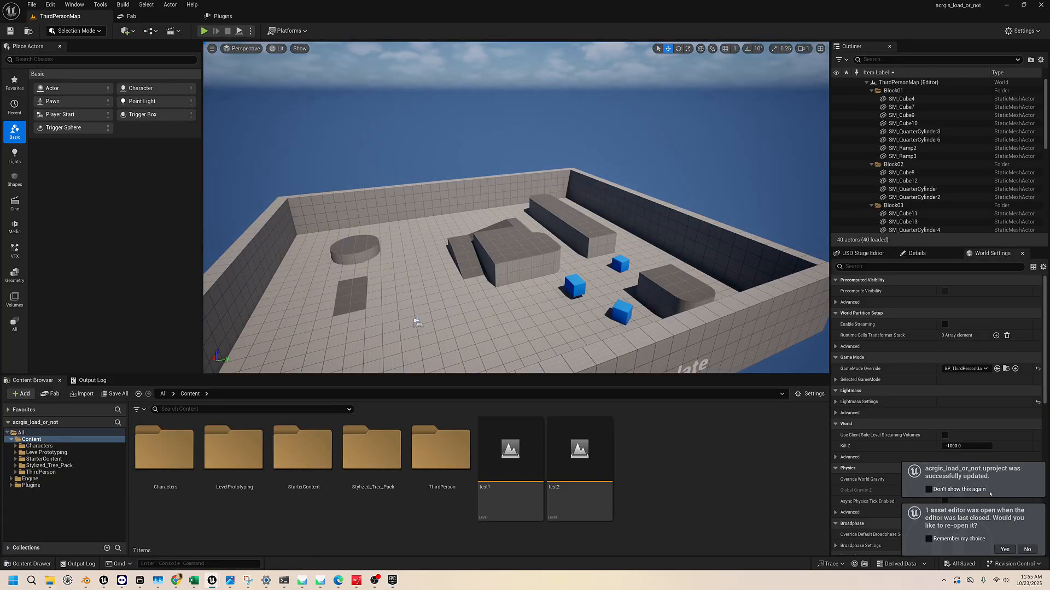
left_click(943, 490)
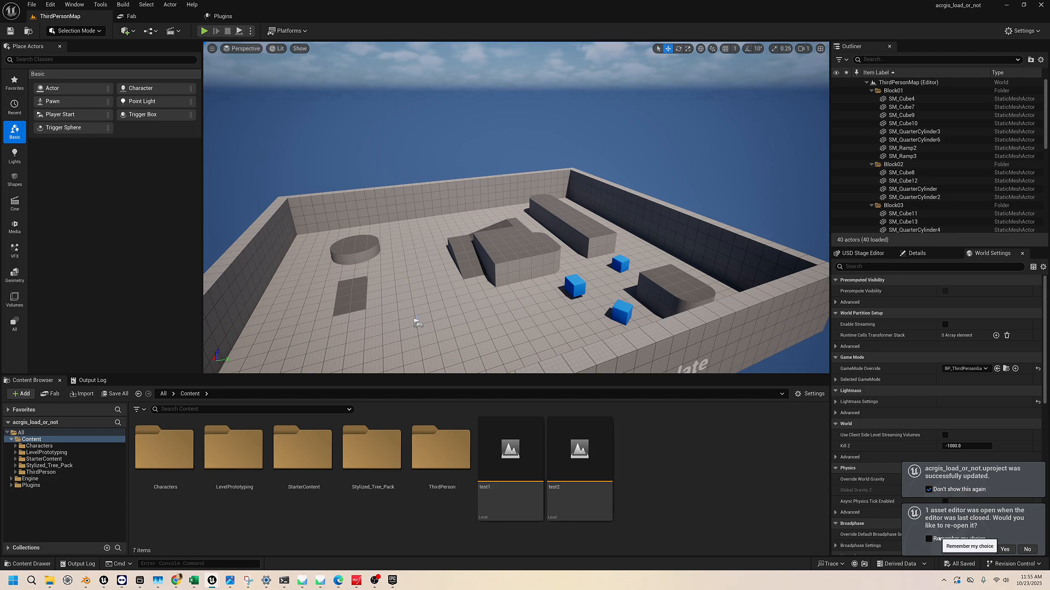
left_click(929, 540)
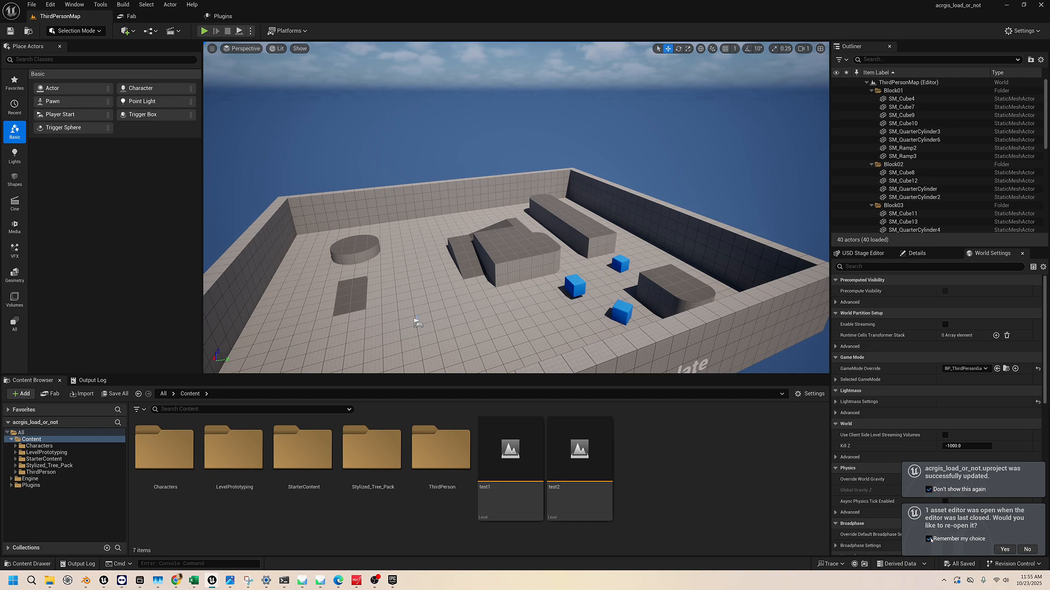
left_click(1005, 550)
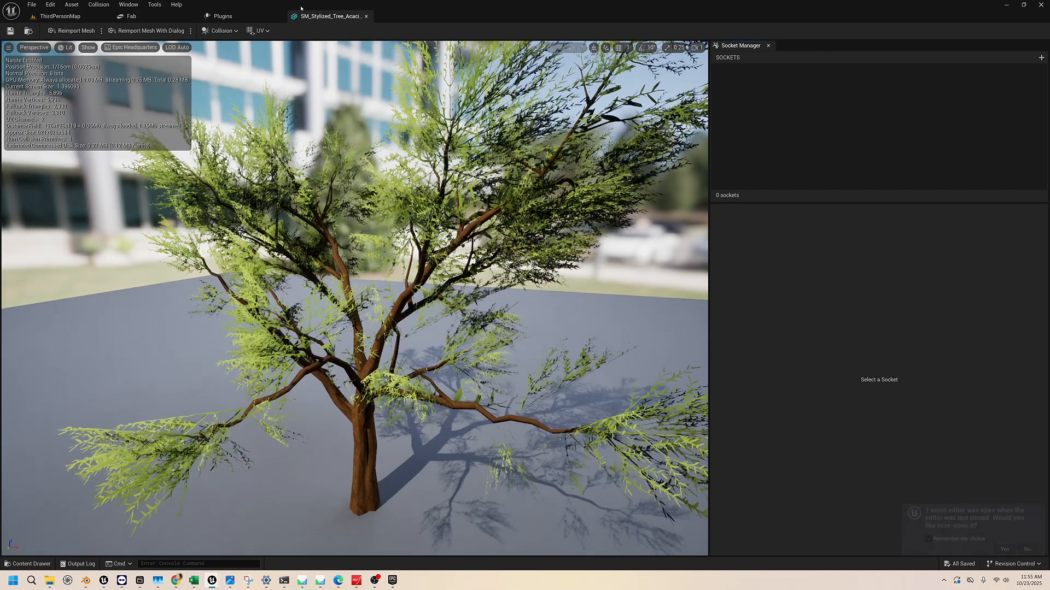
Return from the tree mesh editor to the level editor and open the test2 level from the Content folder
left_click(63, 16)
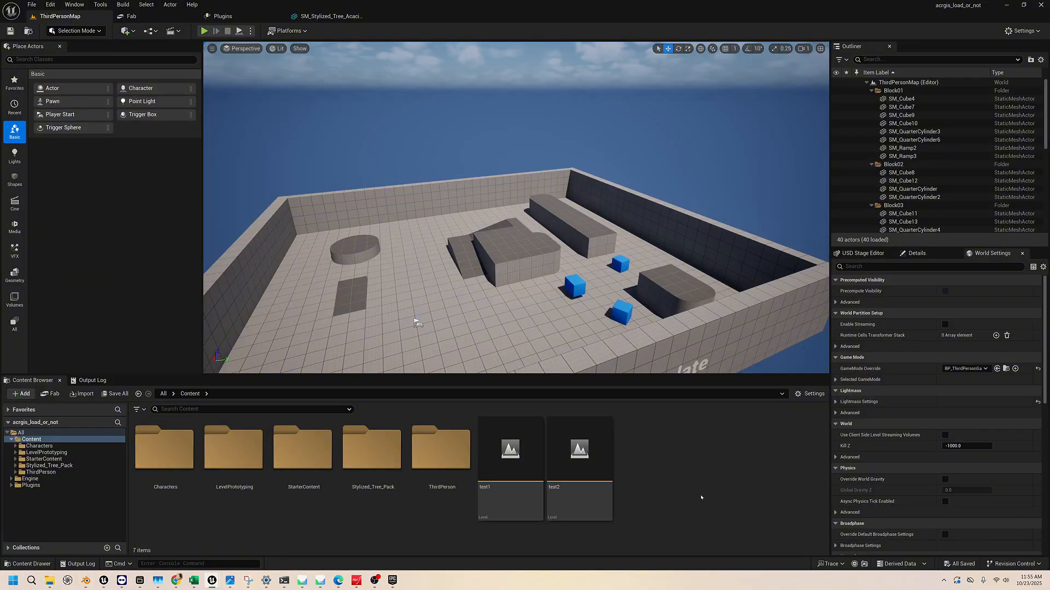
scroll(659, 483, "down", 2, "ctrl")
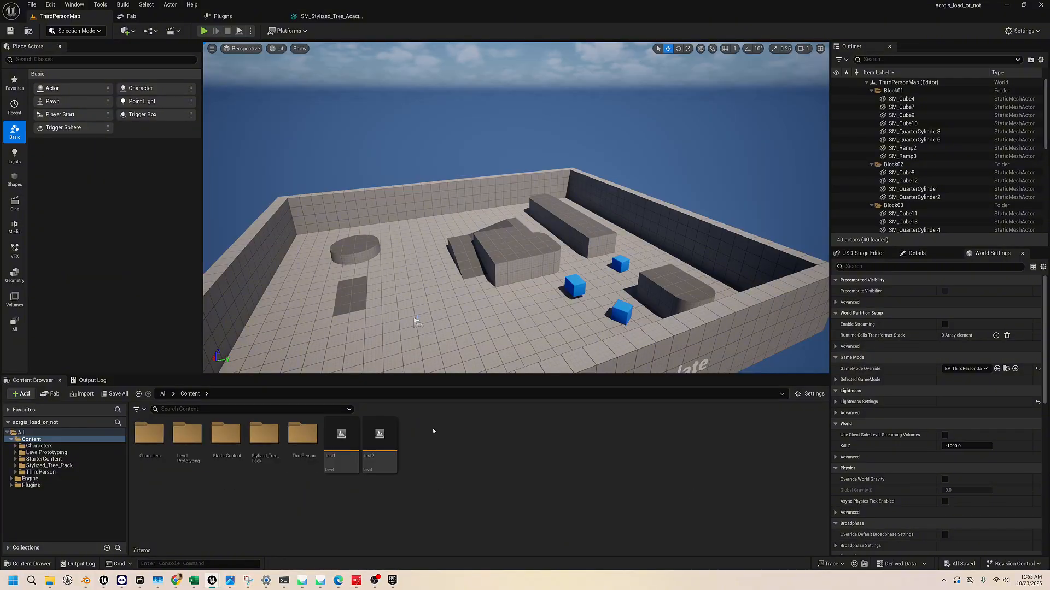
scroll(463, 477, "up", 2, "ctrl")
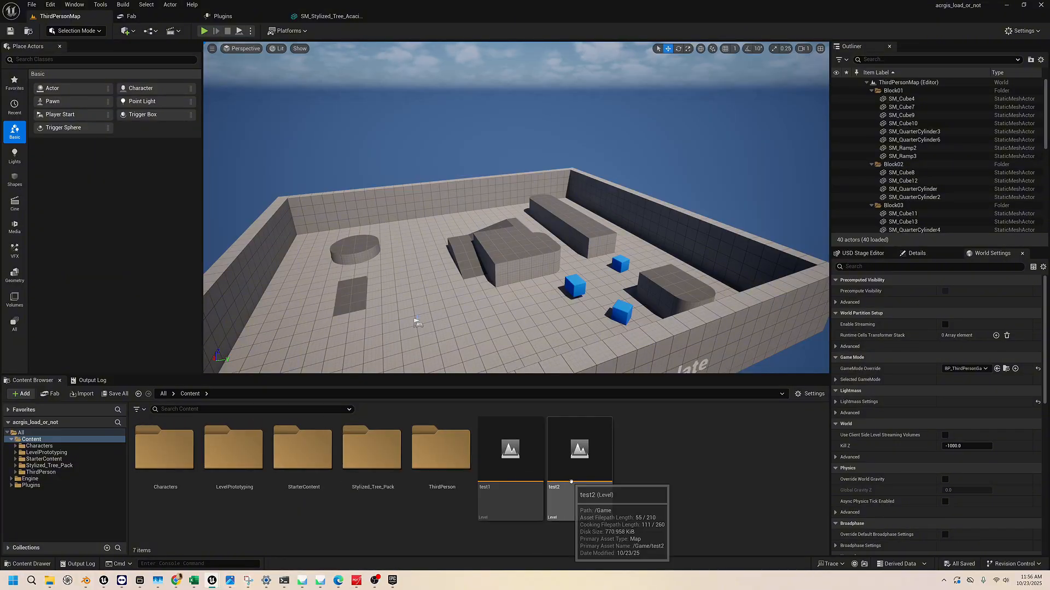
scroll(643, 495, "down", 2, "ctrl")
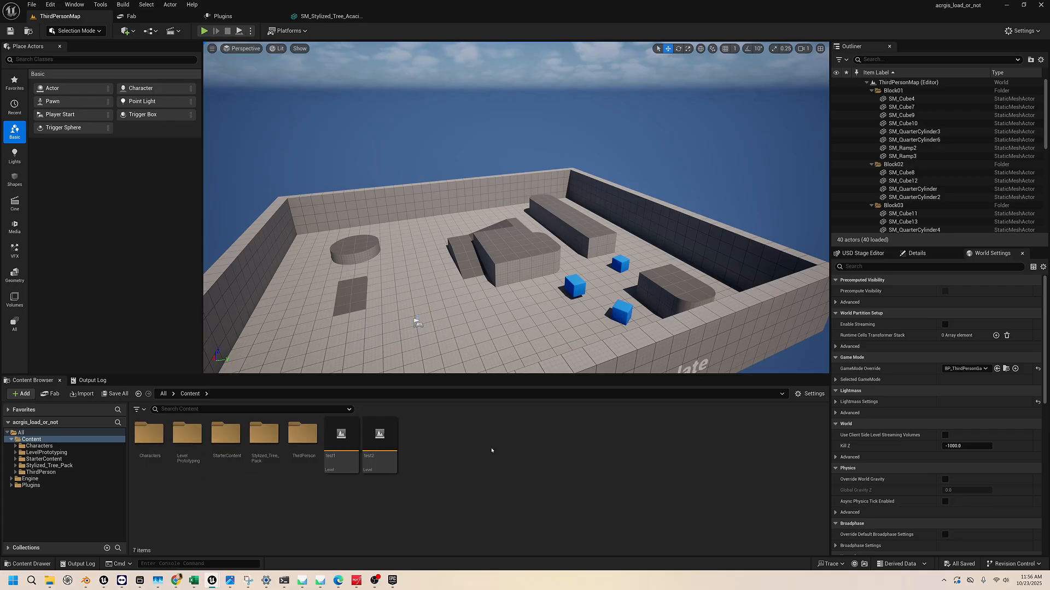
double_click(387, 441)
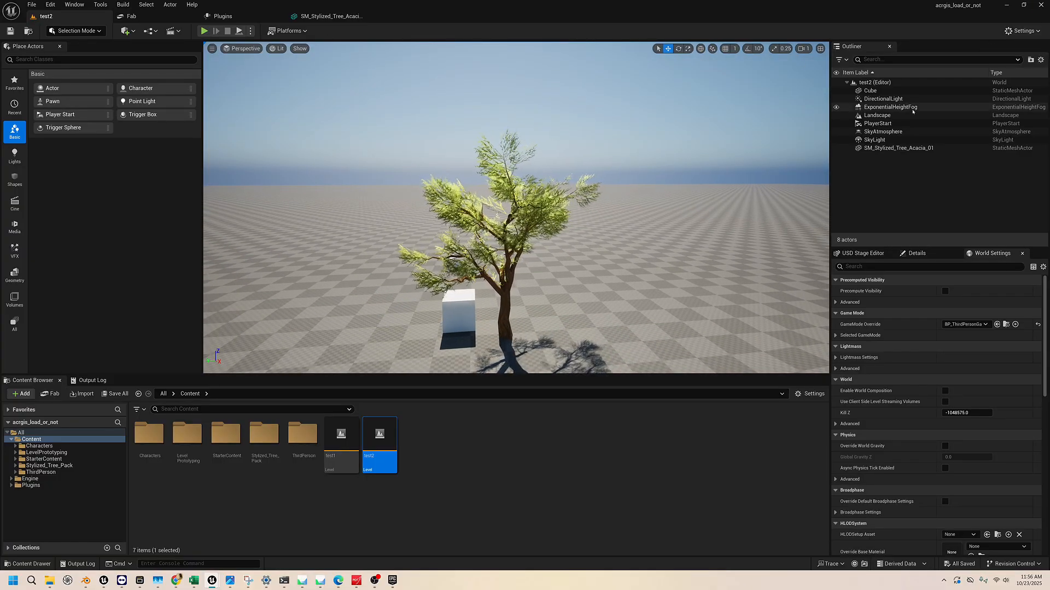
Show the USD Stage Editor and start opening an existing USD stage file
left_click(75, 5)
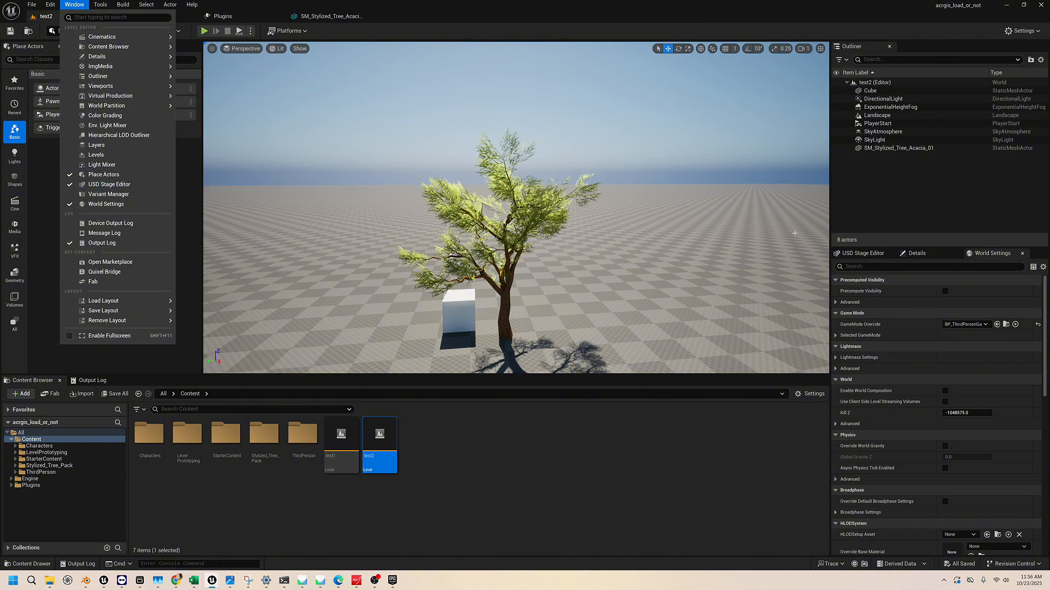
left_click(858, 253)
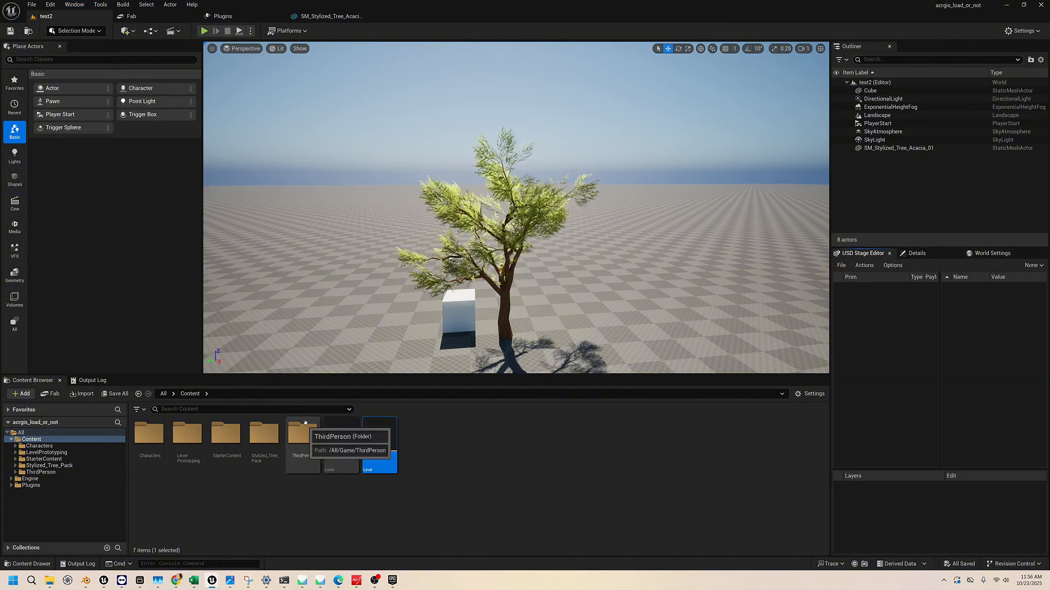
left_click(842, 265)
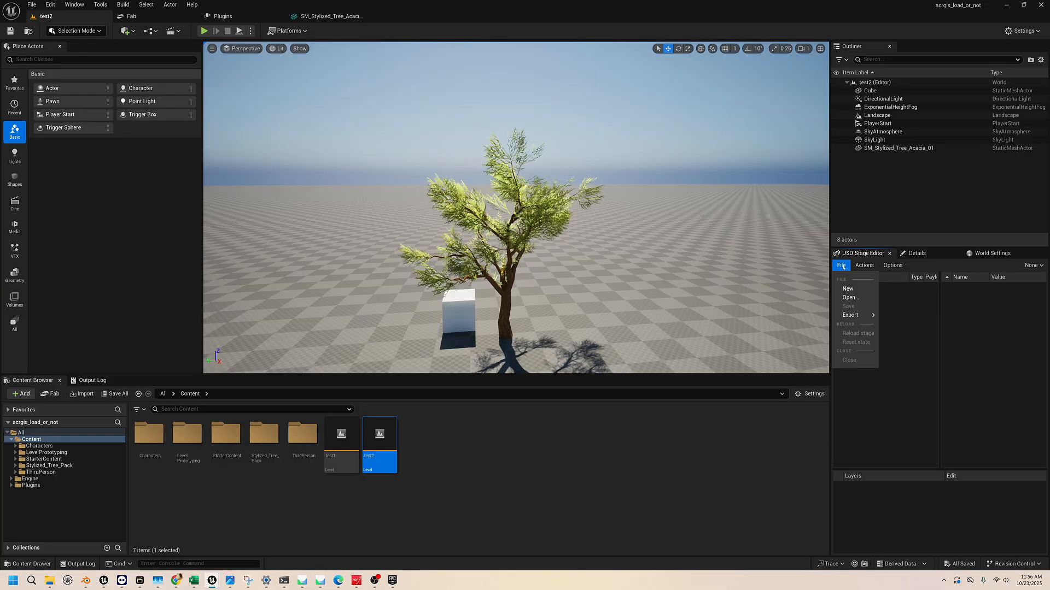
left_click(849, 298)
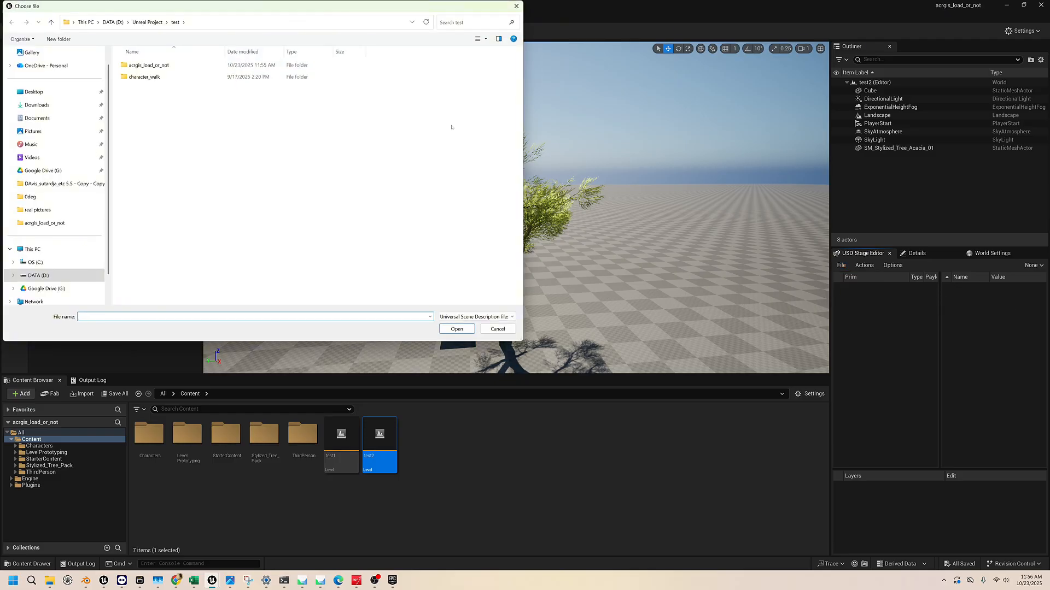
Open GRASBERG_smaller.usdc from the Blender\usd file folder on the D: drive as the stage, and dismiss the USD Asset Cache notice
left_click_drag(199, 15, 312, 70)
left_click(218, 80)
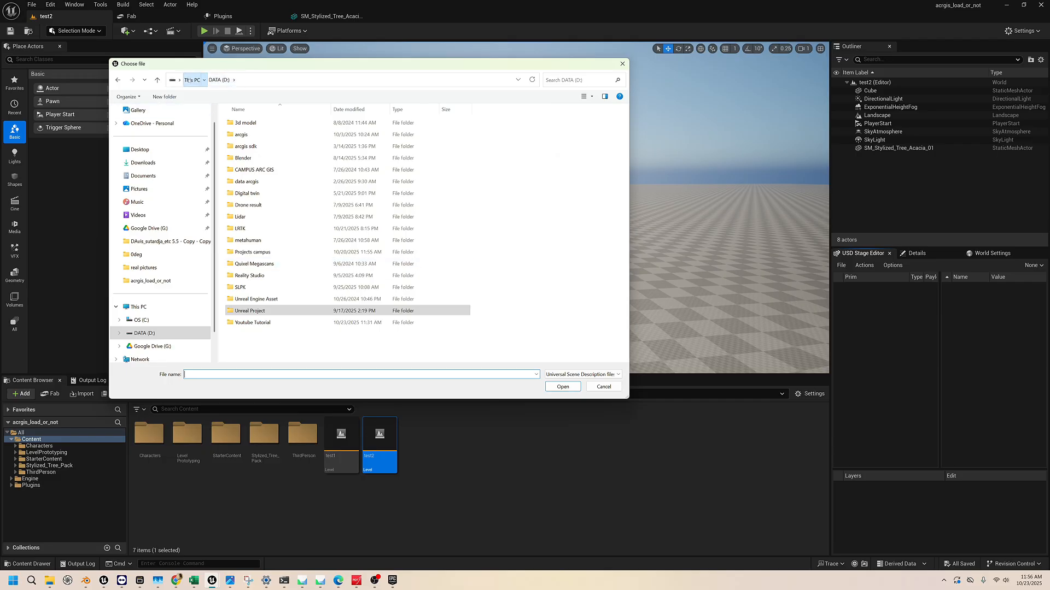
left_click(191, 80)
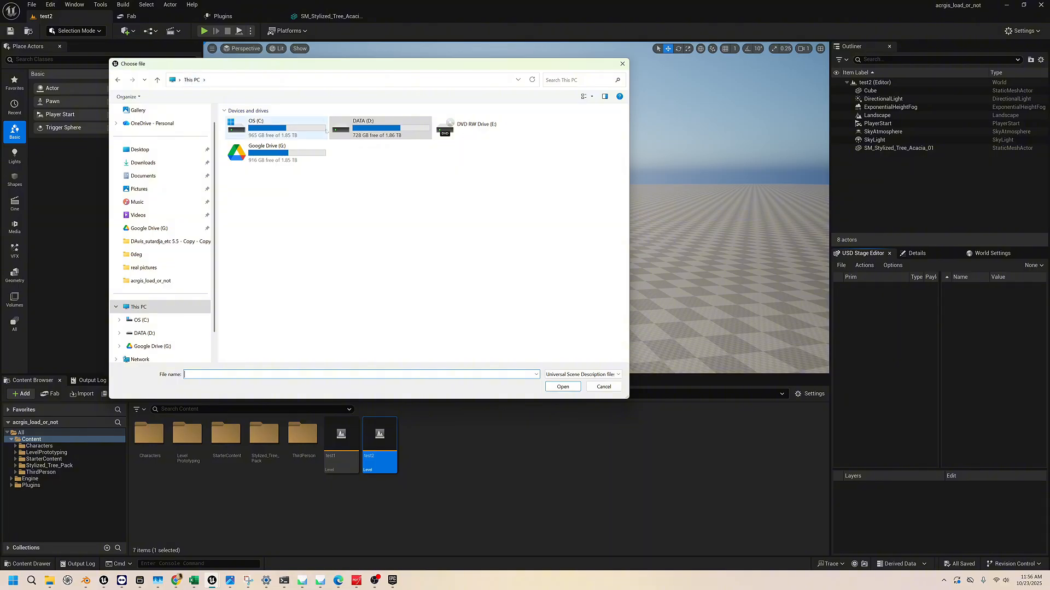
double_click(361, 126)
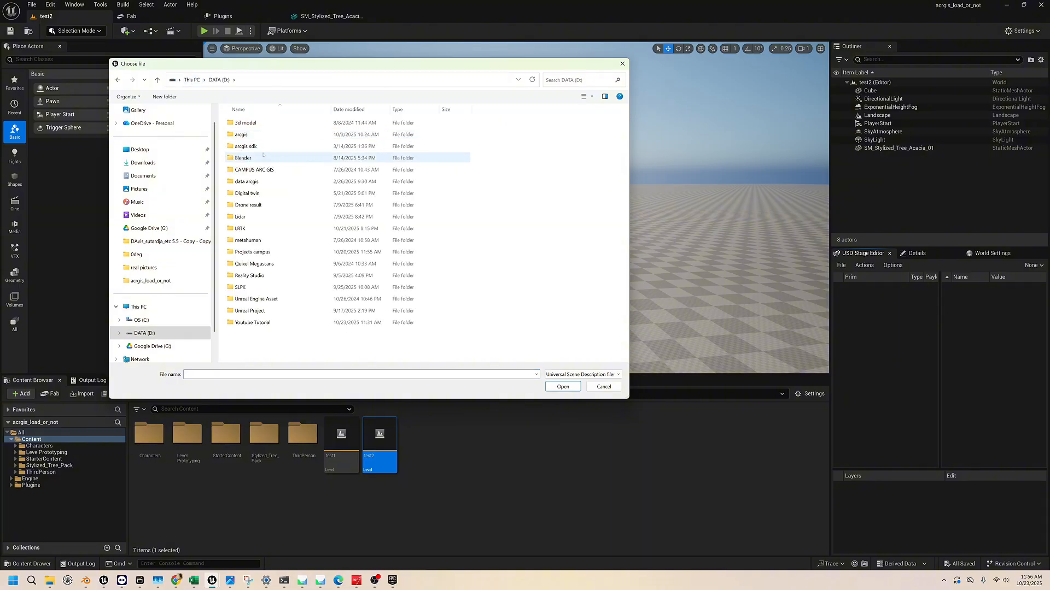
double_click(262, 156)
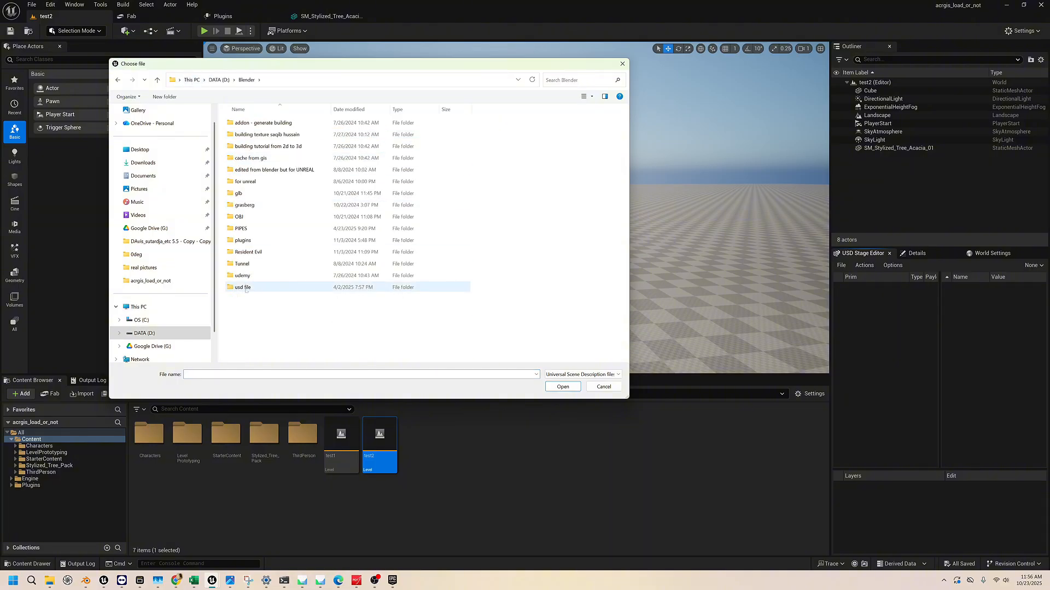
double_click(243, 288)
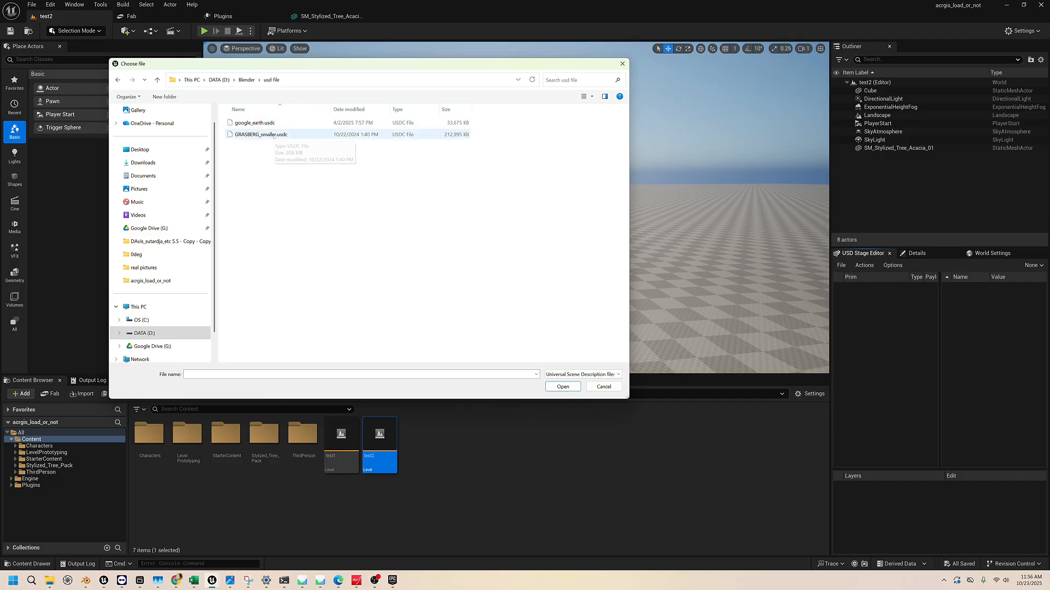
left_click(274, 135)
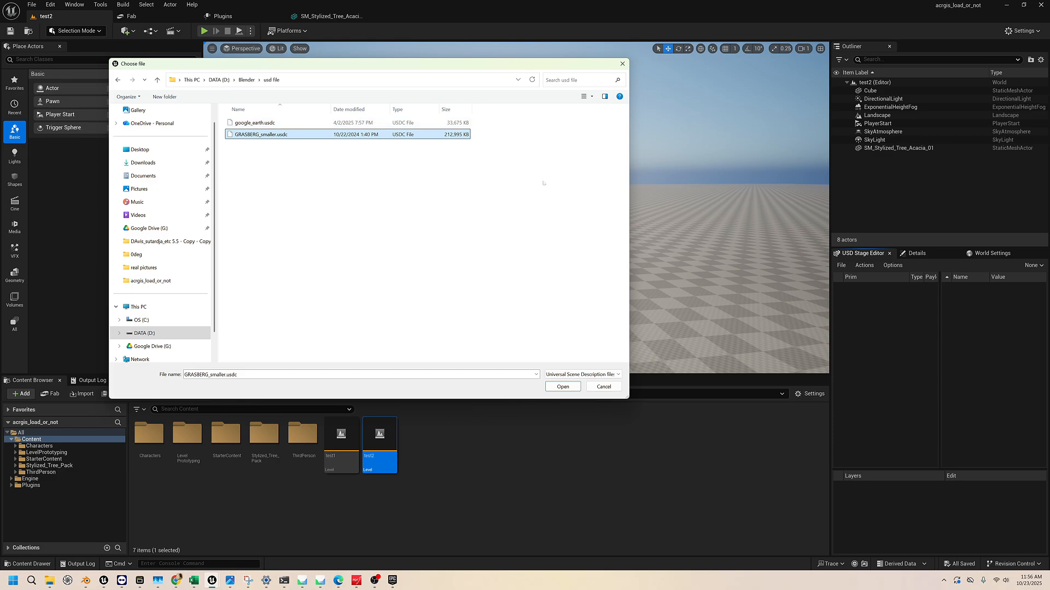
left_click(561, 387)
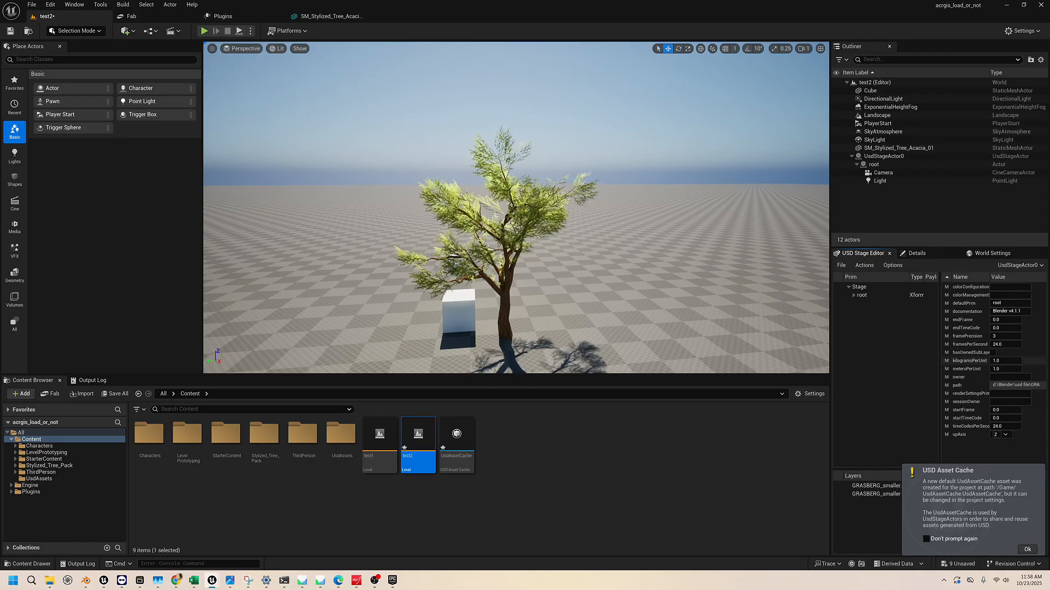
left_click(1028, 550)
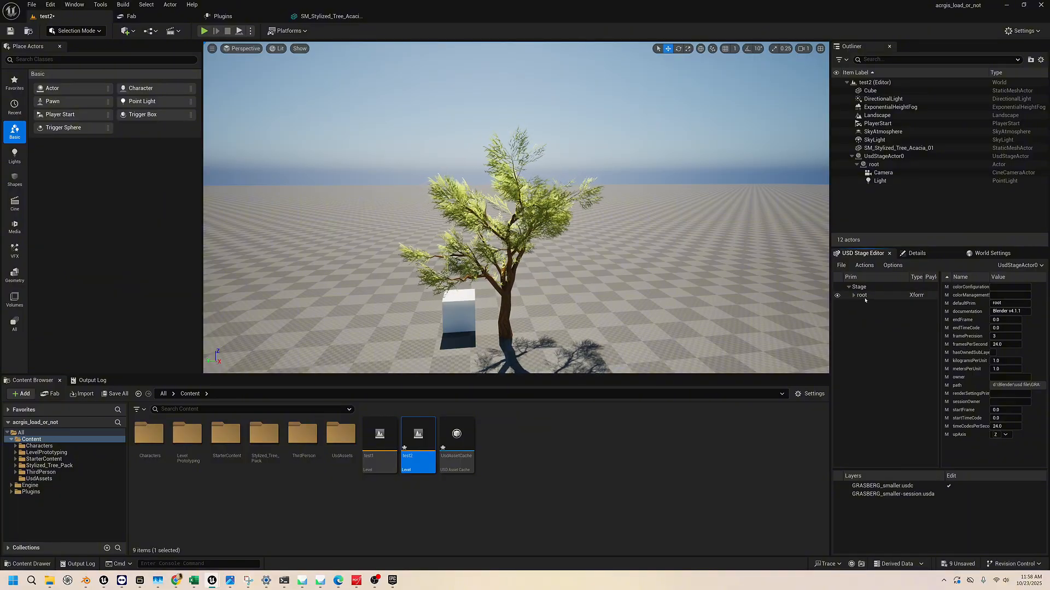
left_click(864, 296)
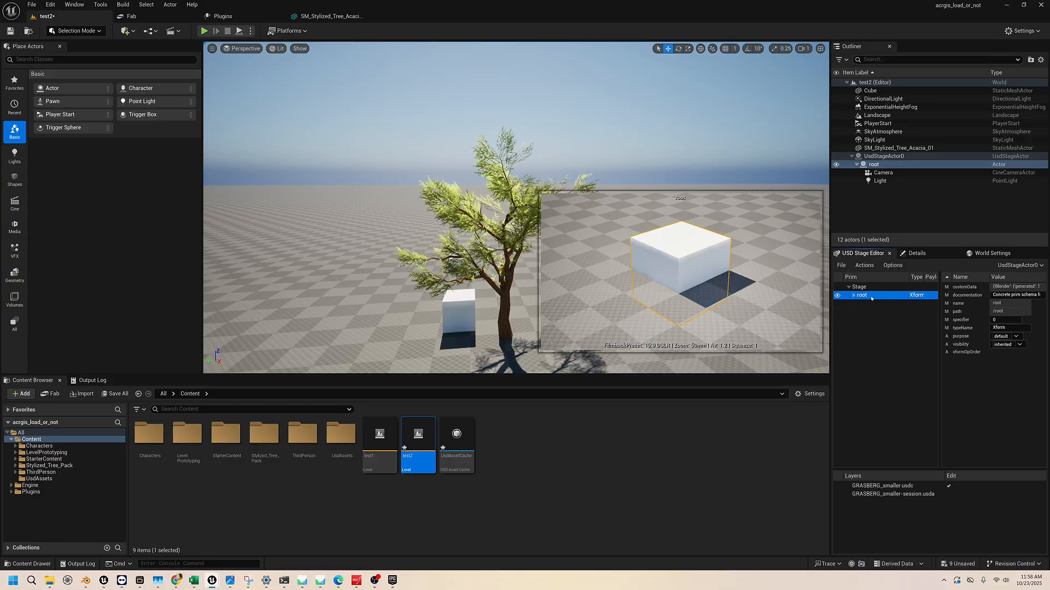
left_click(864, 265)
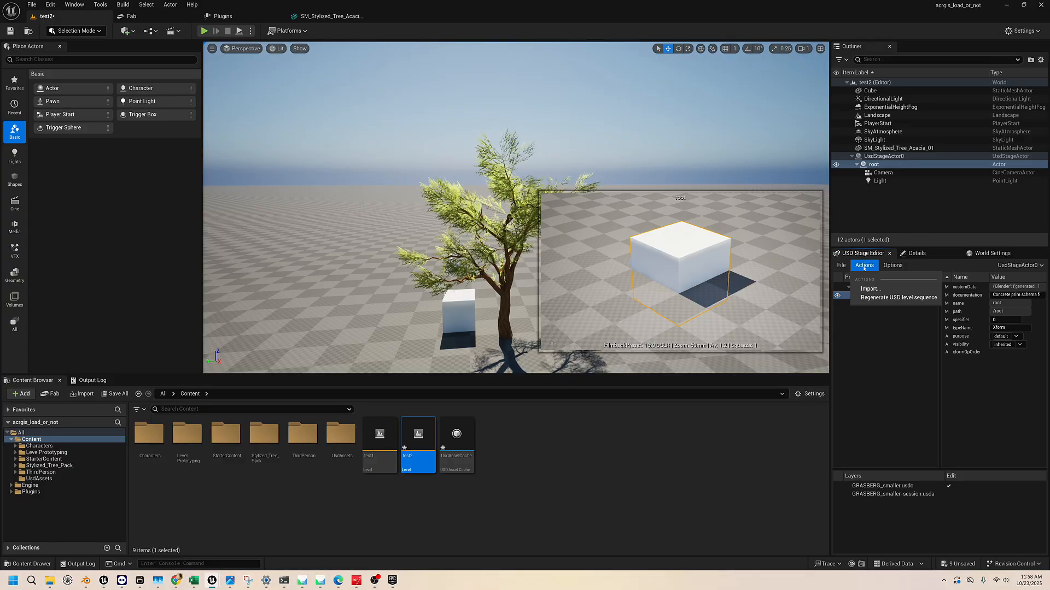
left_click(870, 289)
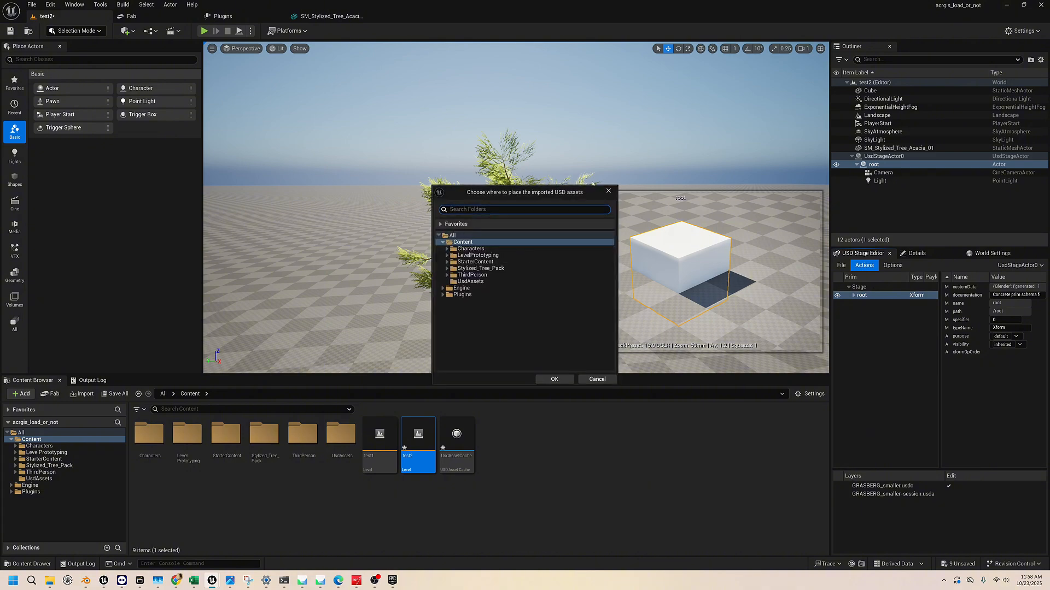
left_click(606, 190)
Create a new folder named USD_file in the Content folder
right_click(355, 505)
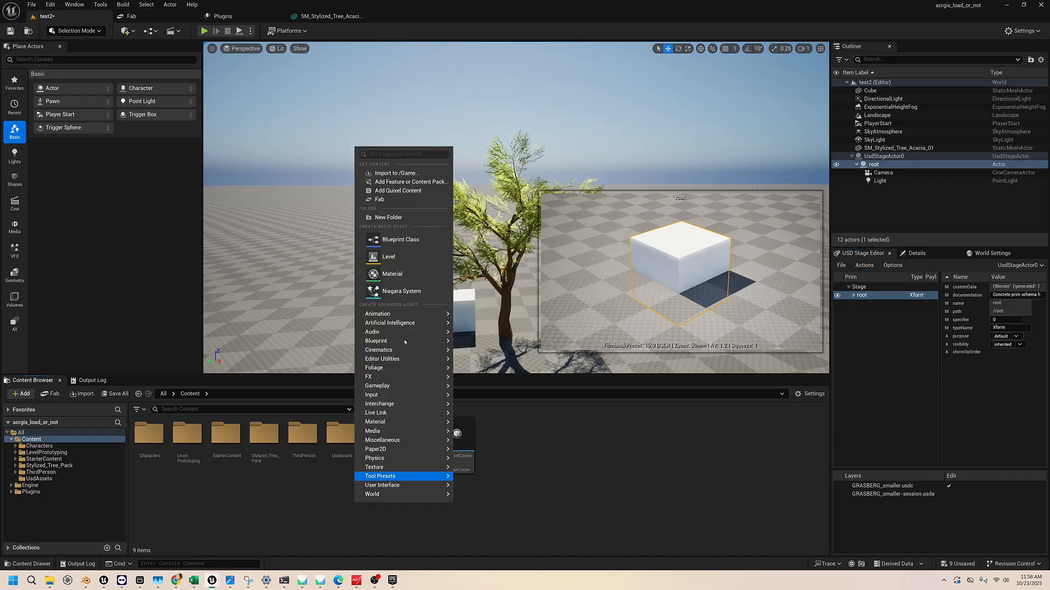
mouse_move(386, 379)
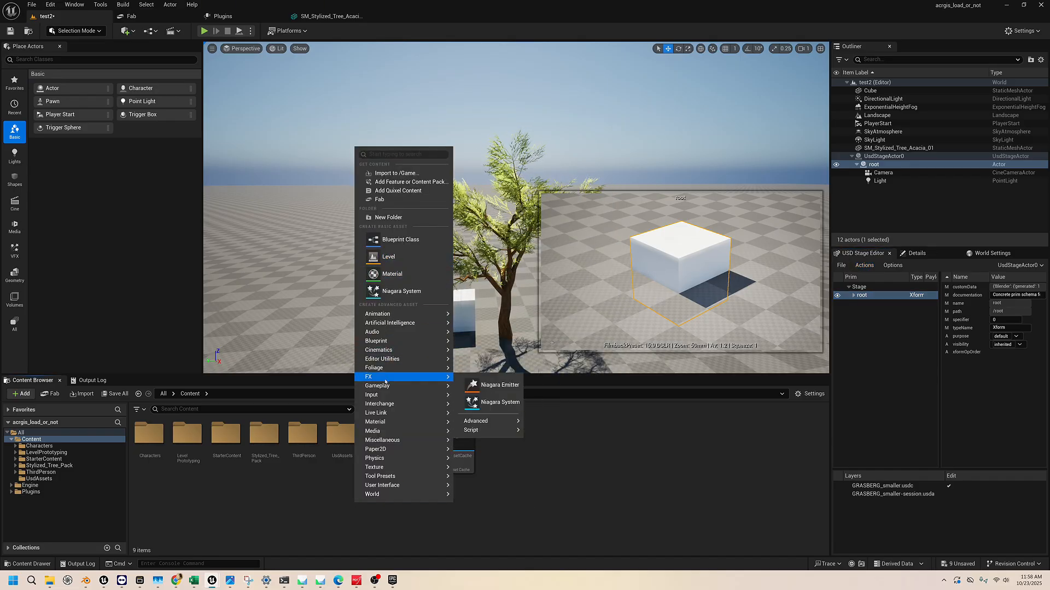
left_click(388, 217)
type("USD file")
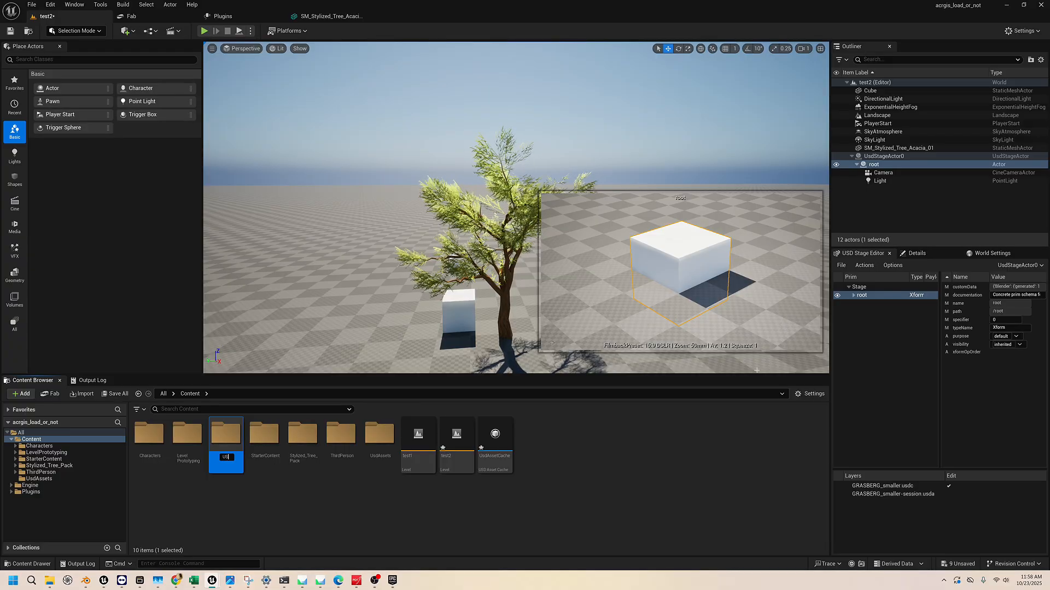
key("BackSpace")
key("BackSpace")
key("BackSpace")
key("BackSpace")
key("BackSpace")
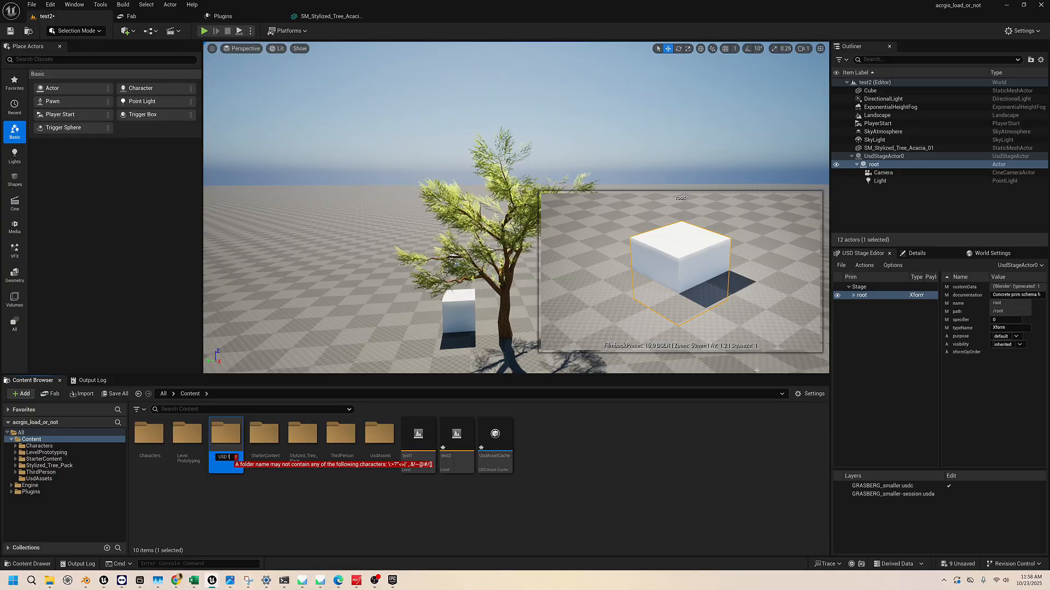
type("_file")
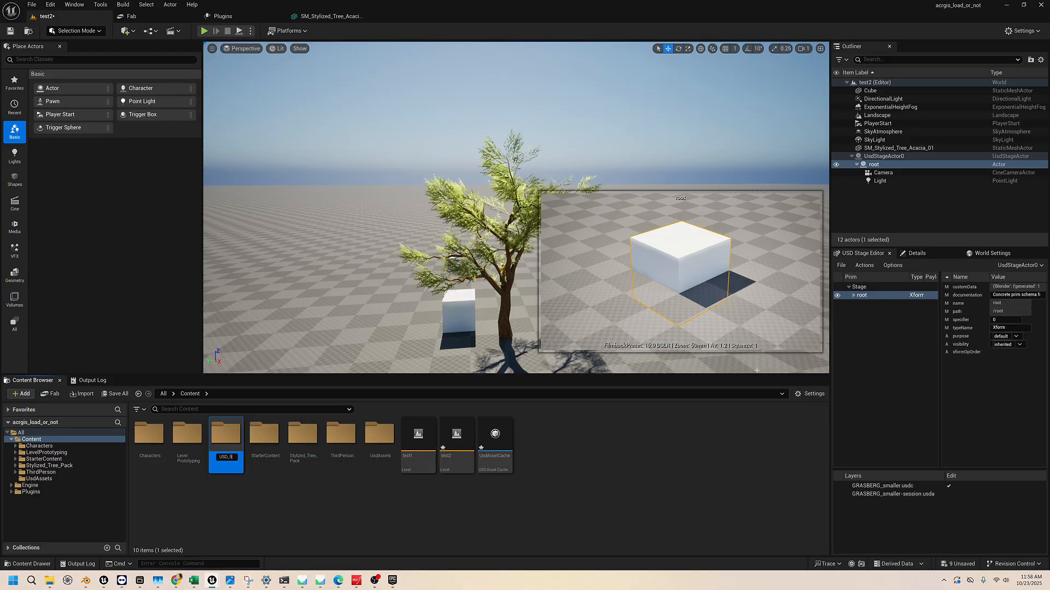
key("Return")
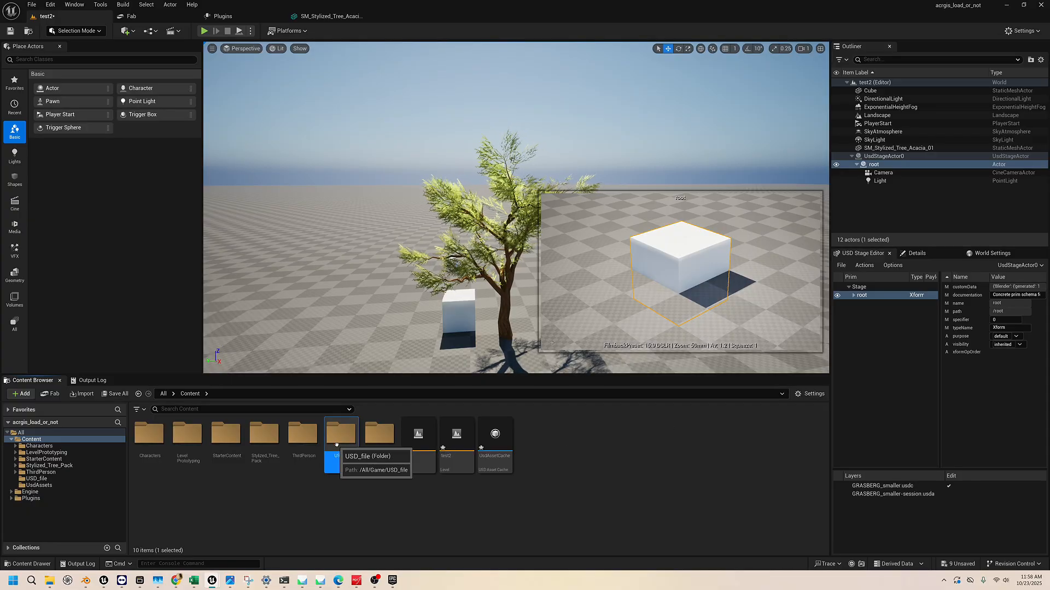
Import the USD stage into the USD_file folder, keeping all prims selected and the default import options
left_click(871, 297)
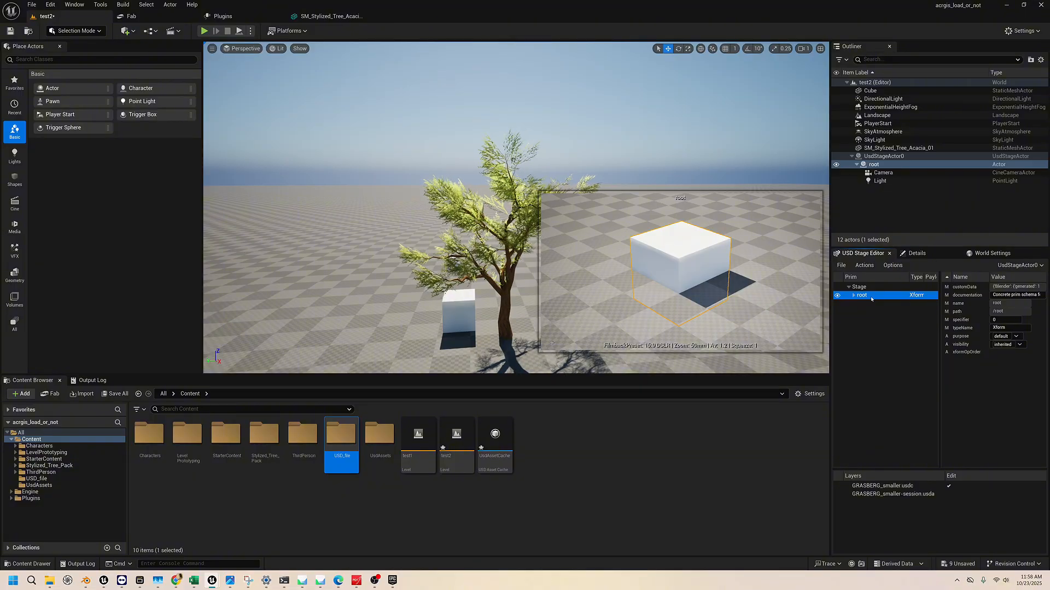
left_click(865, 266)
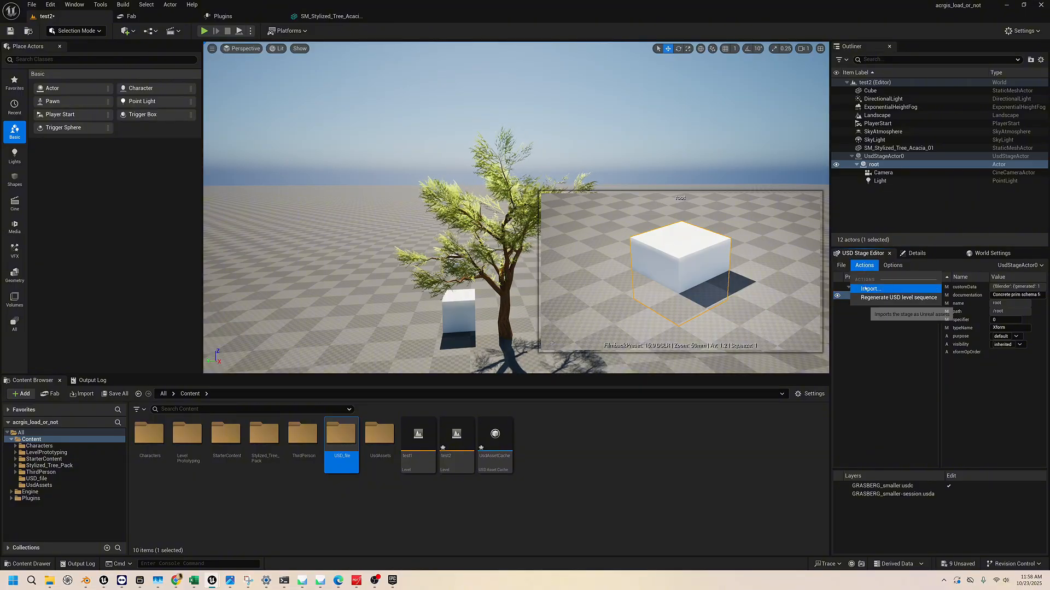
left_click(870, 289)
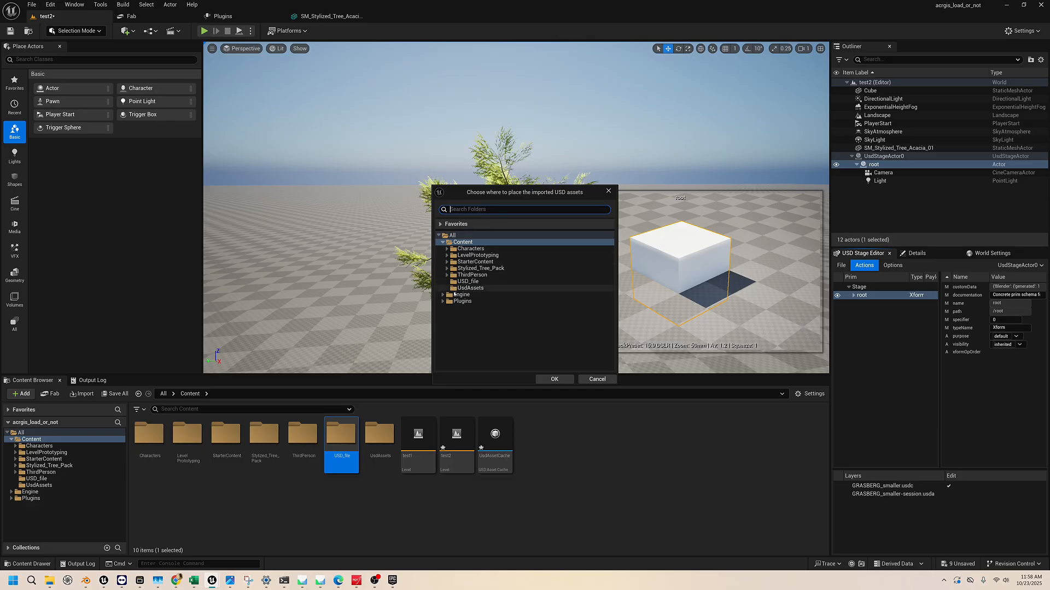
left_click(470, 282)
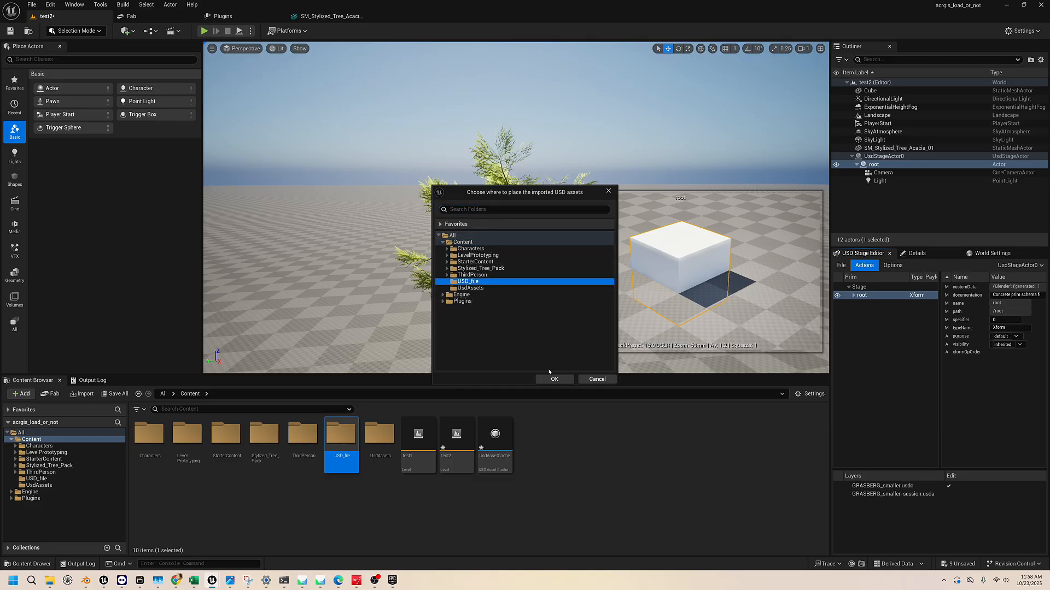
left_click(562, 380)
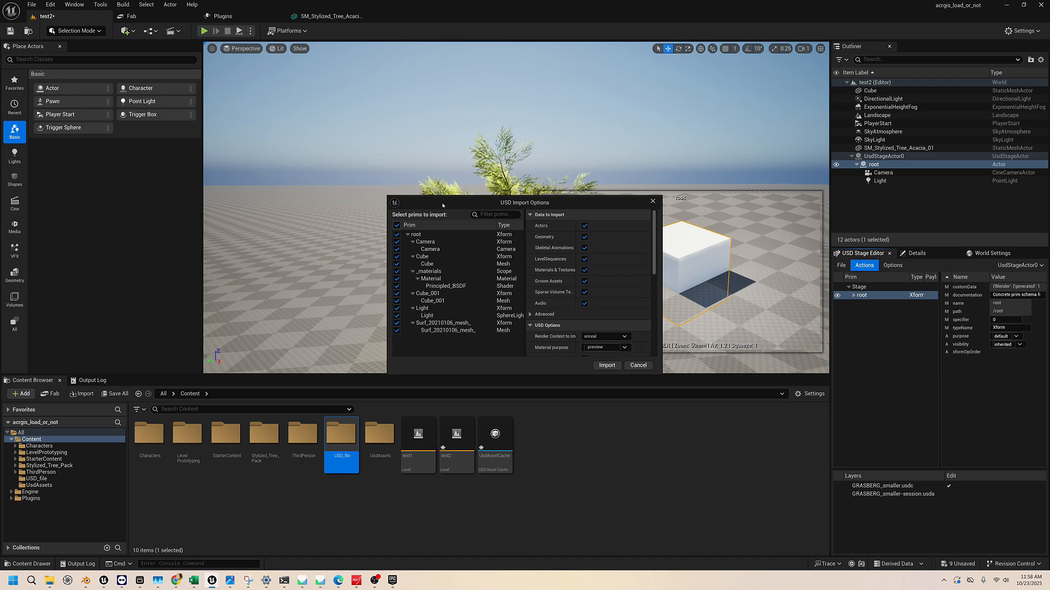
scroll(613, 304, "down", 3)
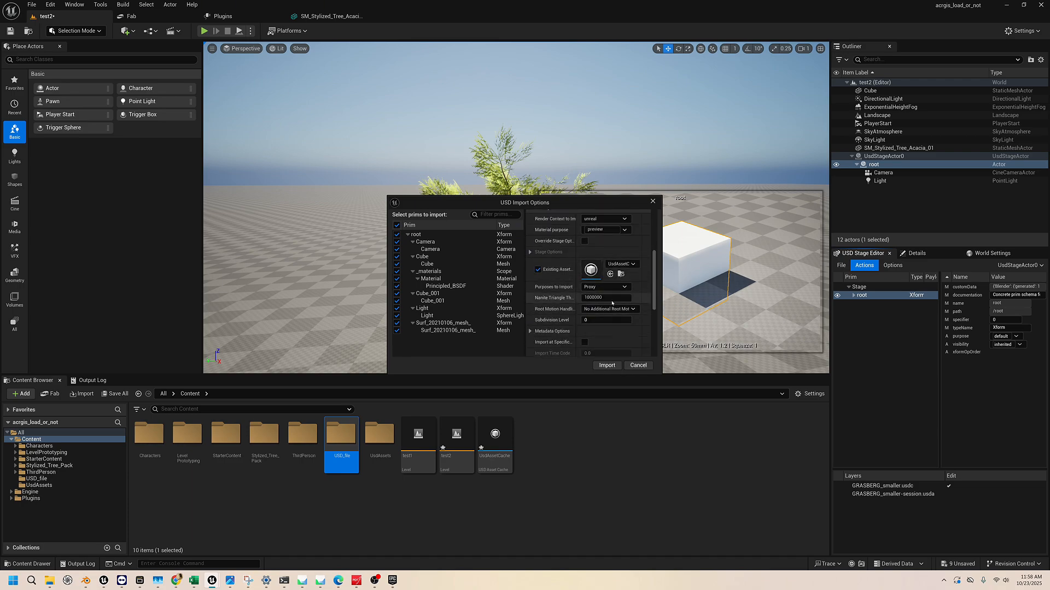
left_click(606, 365)
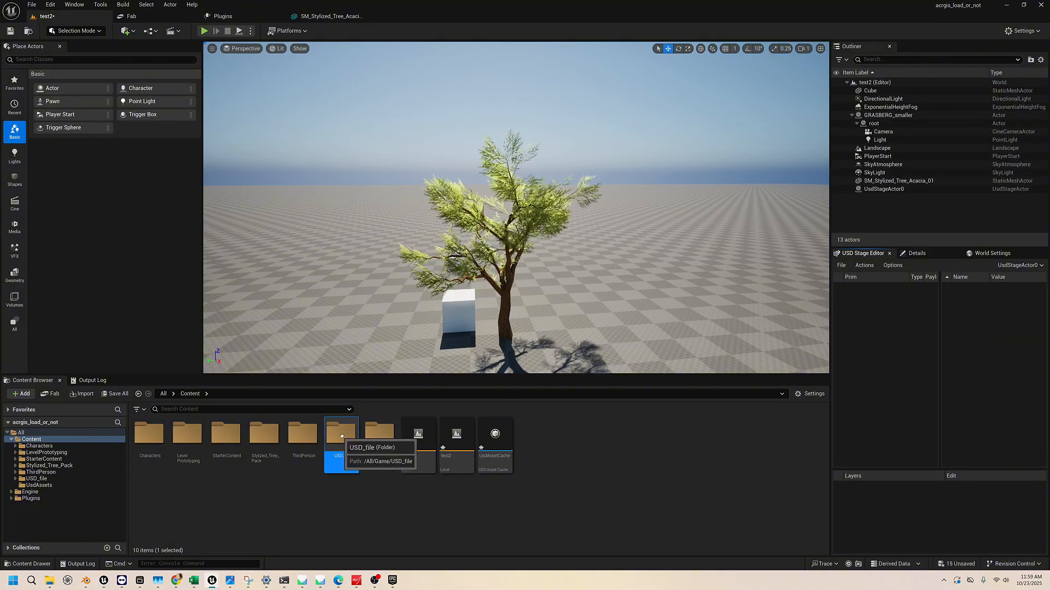
Place the imported SM_Surf_20210106 mesh from USD_file/GRASBERG_smaller/StaticMeshes into the level behind the tree
double_click(340, 435)
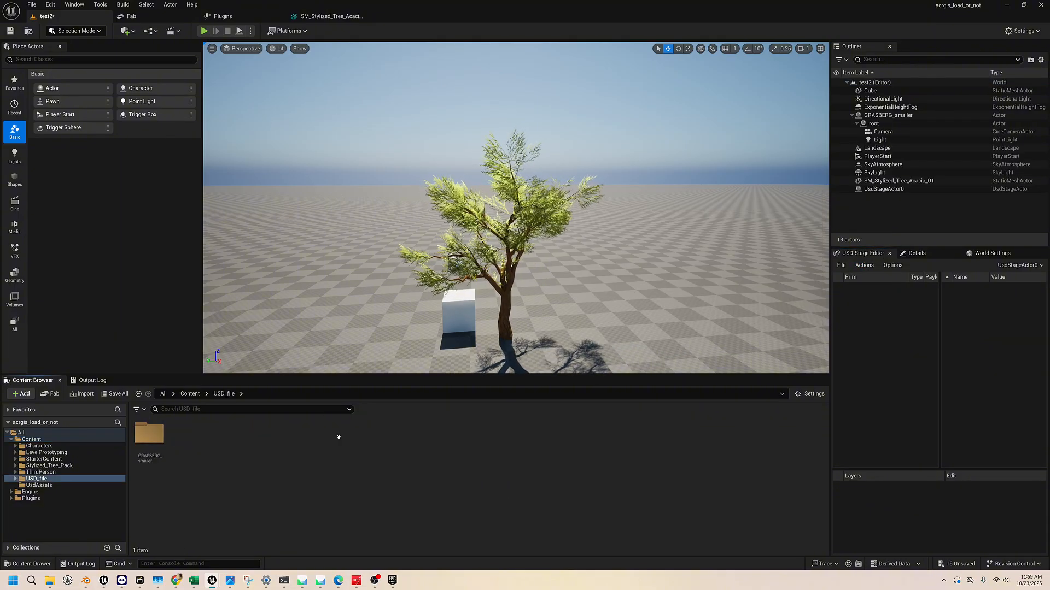
double_click(150, 434)
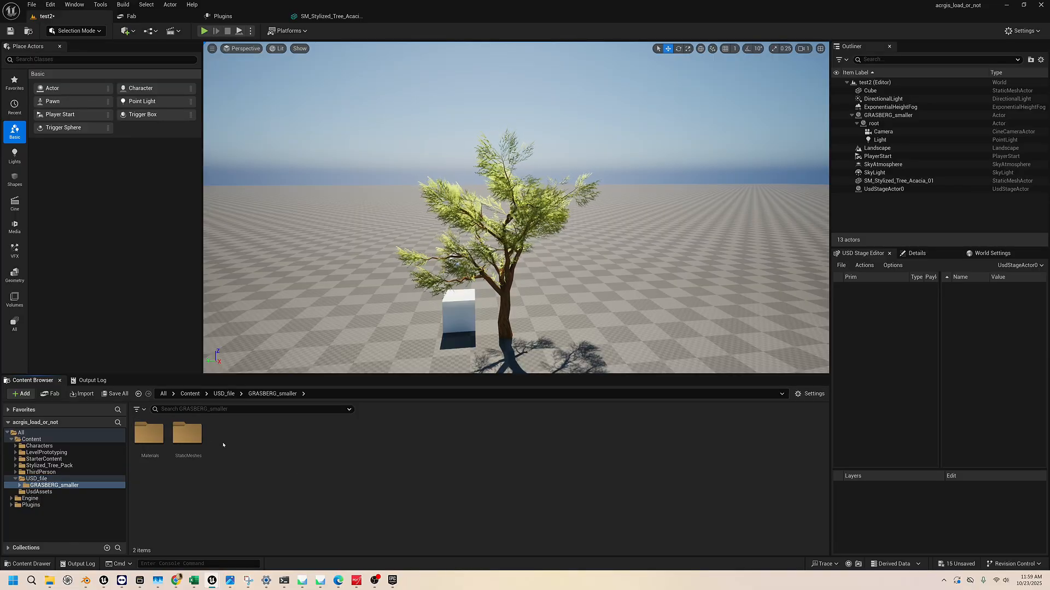
double_click(189, 433)
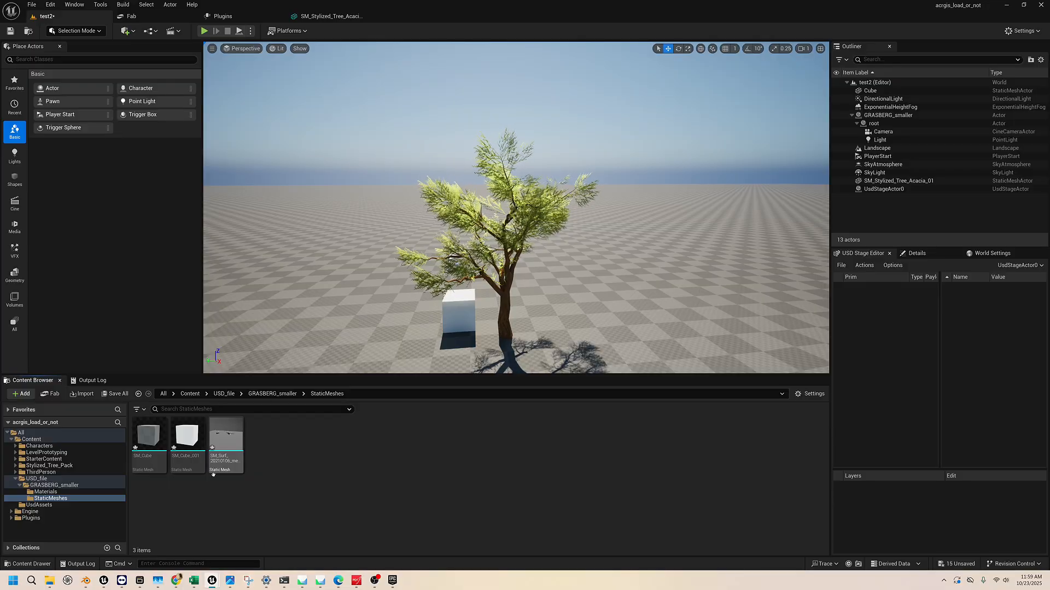
left_click_drag(226, 438, 363, 184)
left_click_drag(359, 282, 359, 282)
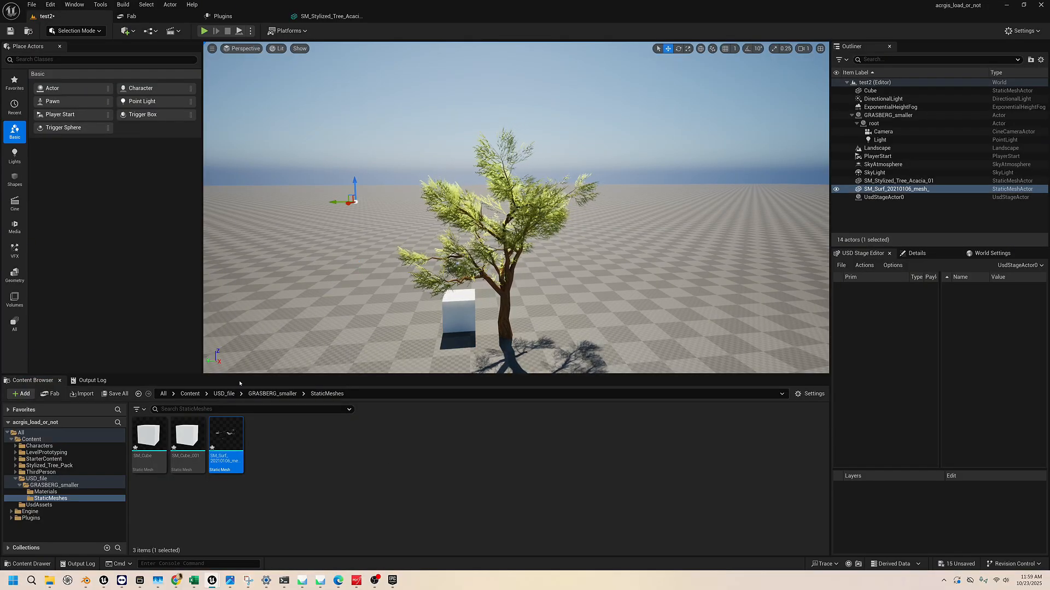
Raise the placed surface mesh slightly and focus the view on it to examine its shape
right_click_drag(383, 246, 307, 254)
key("s")
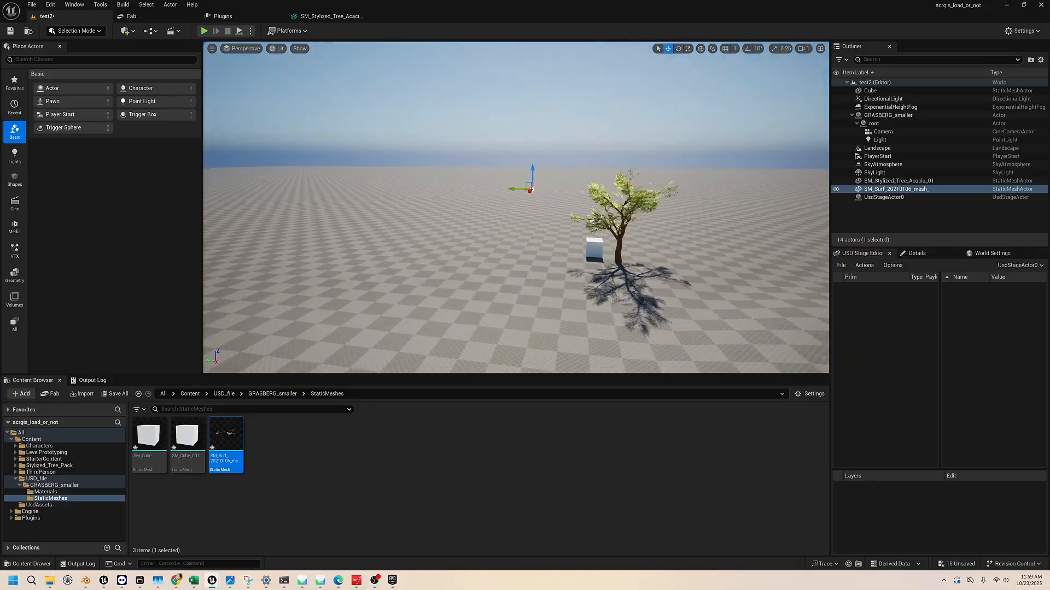
right_click_drag(539, 233, 539, 209)
key("w")
key("a")
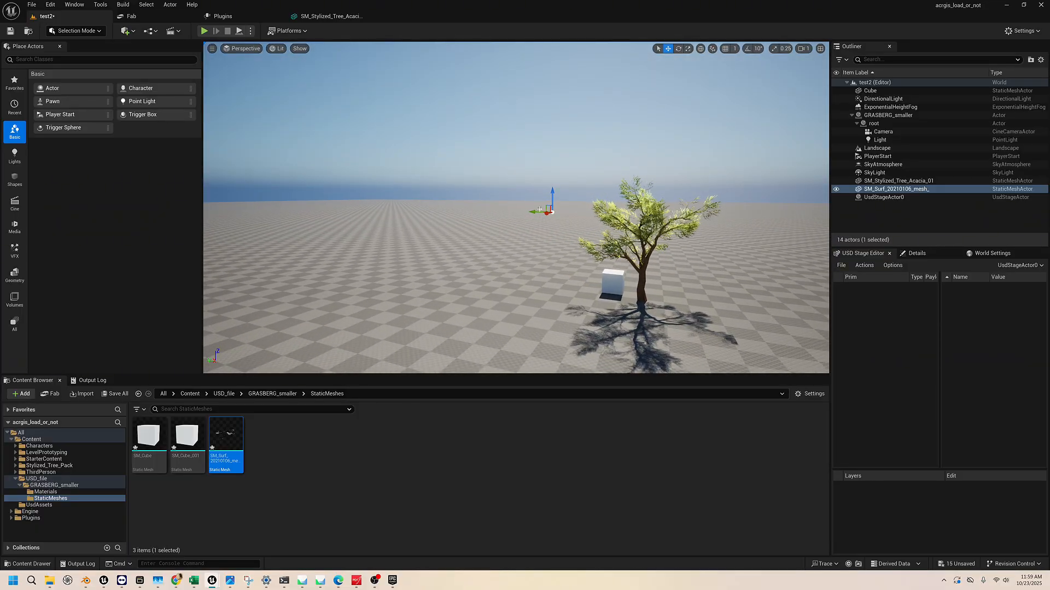
mouse_move(539, 210)
left_mouse_down()
mouse_move(540, 129)
mouse_move(539, 193)
left_mouse_up()
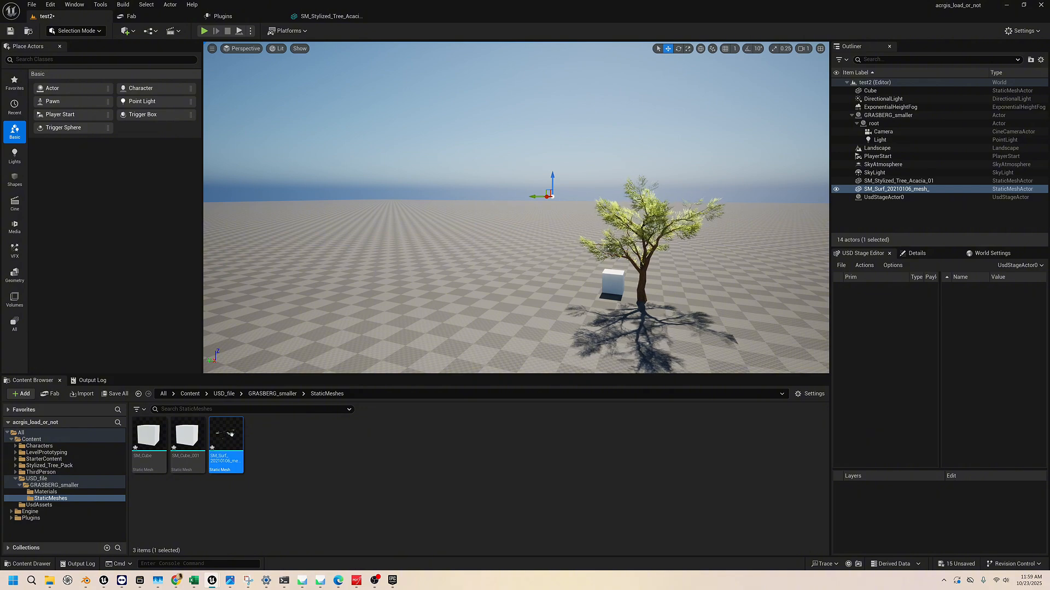
right_click_drag(427, 284, 465, 263)
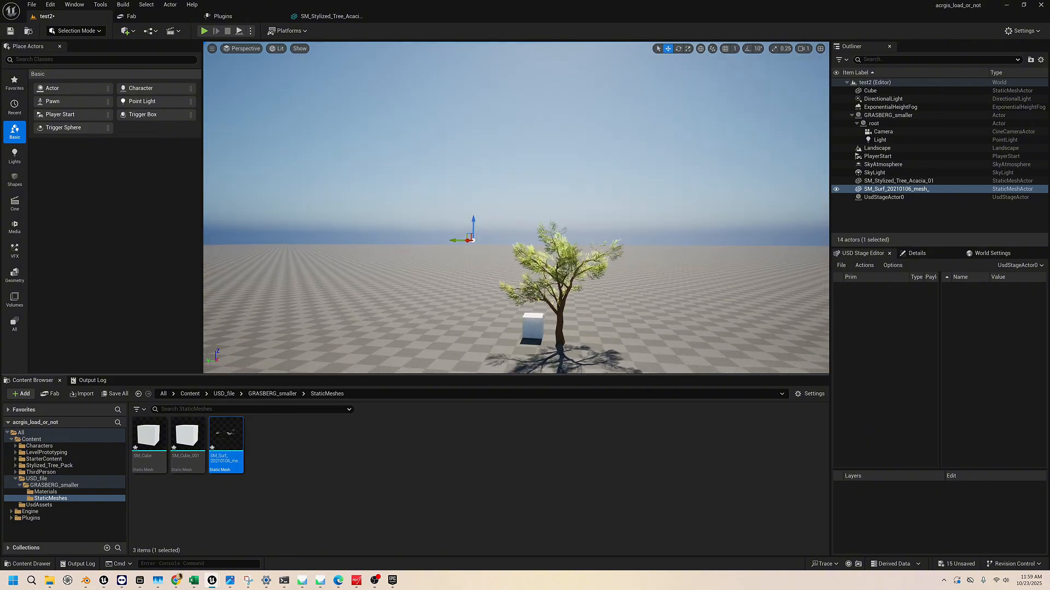
key("f")
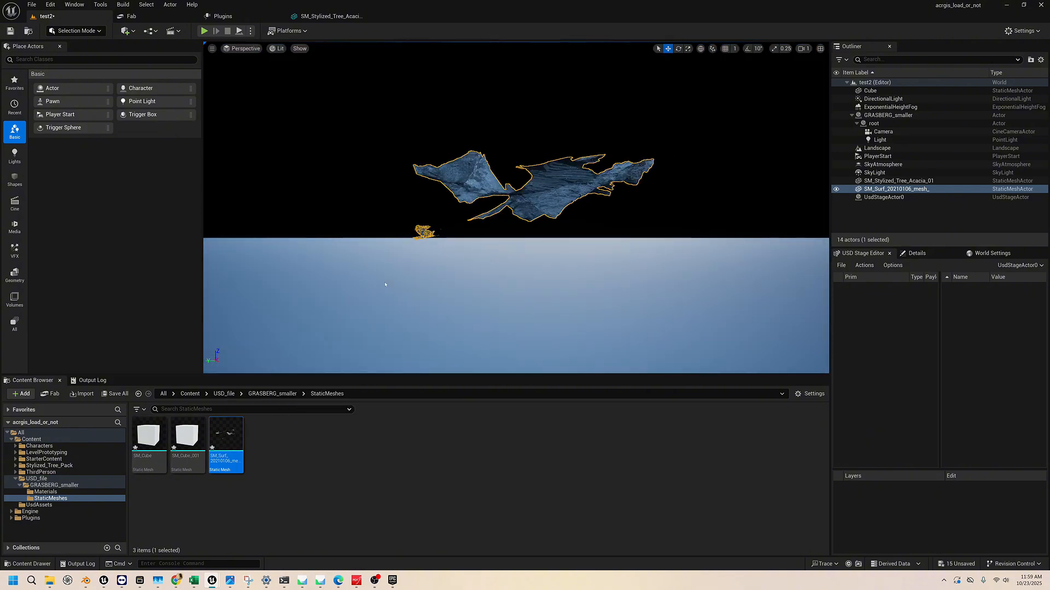
right_click_drag(401, 289, 476, 246)
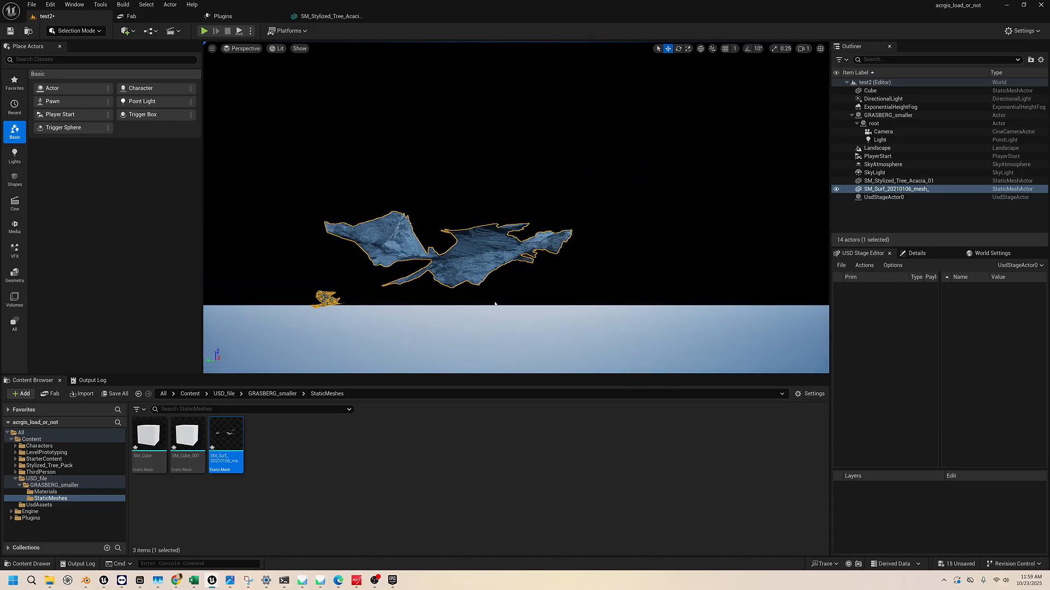
right_click_drag(495, 304, 481, 315)
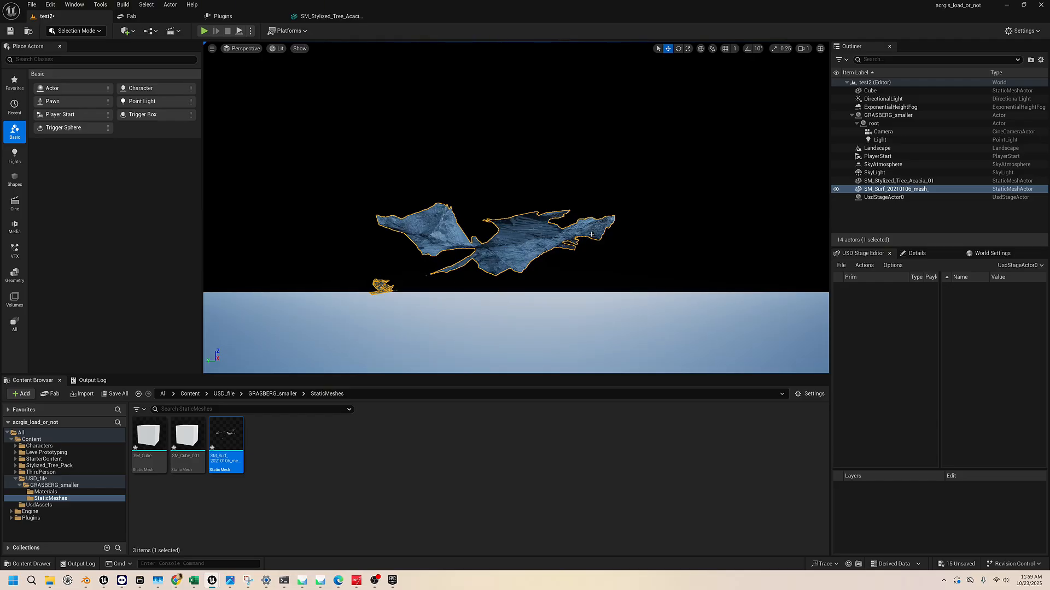
Delete the placed surface mesh from the level and bring the Cube and tree back into view
key("Delete")
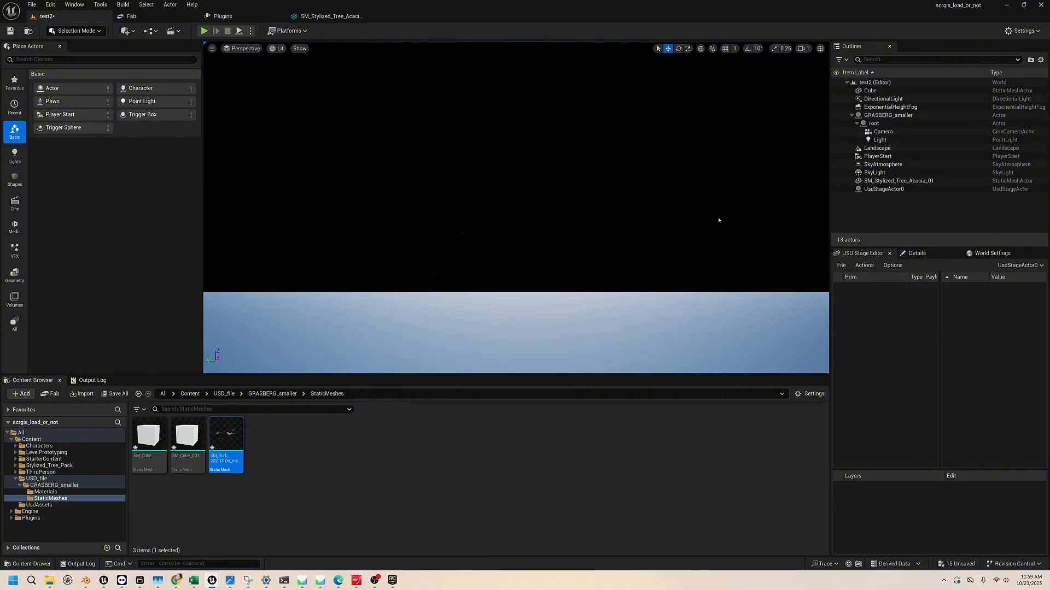
left_click(894, 91)
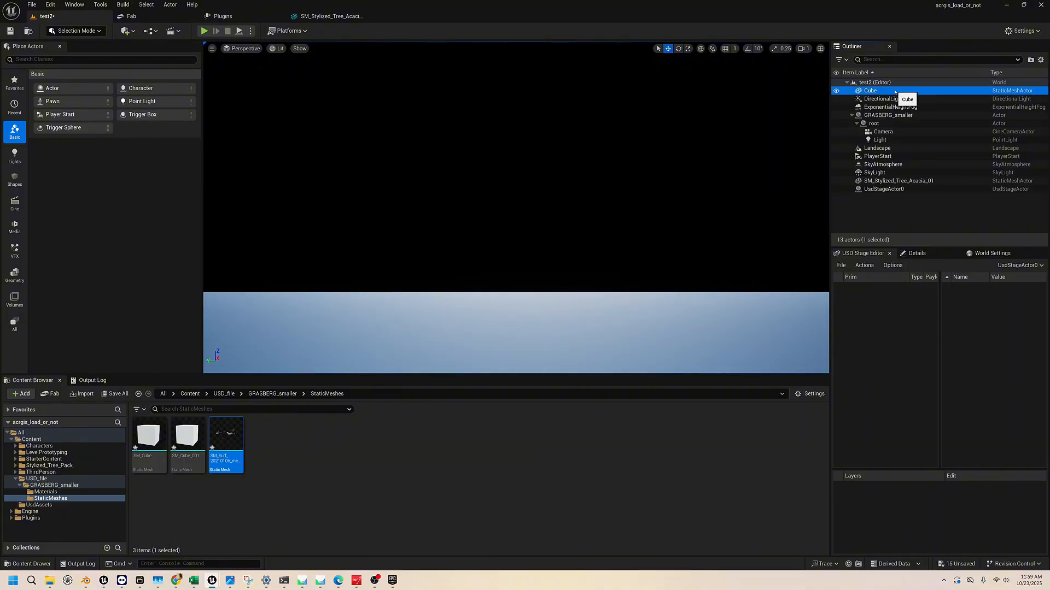
double_click(894, 92)
right_click_drag(547, 207, 765, 235)
key("s")
right_click_drag(646, 147, 568, 132)
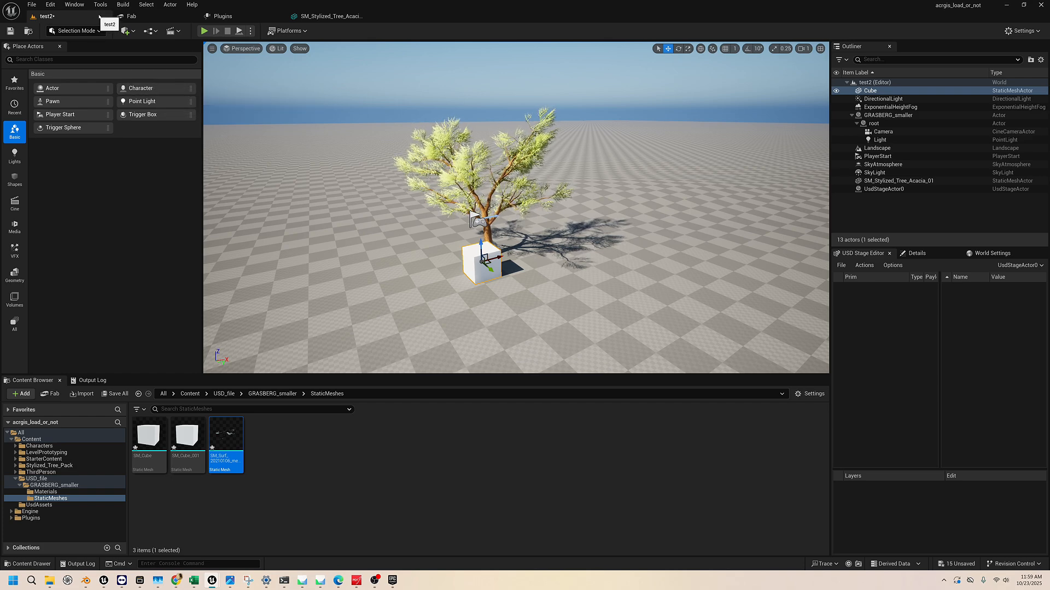
left_click(132, 16)
left_click(223, 16)
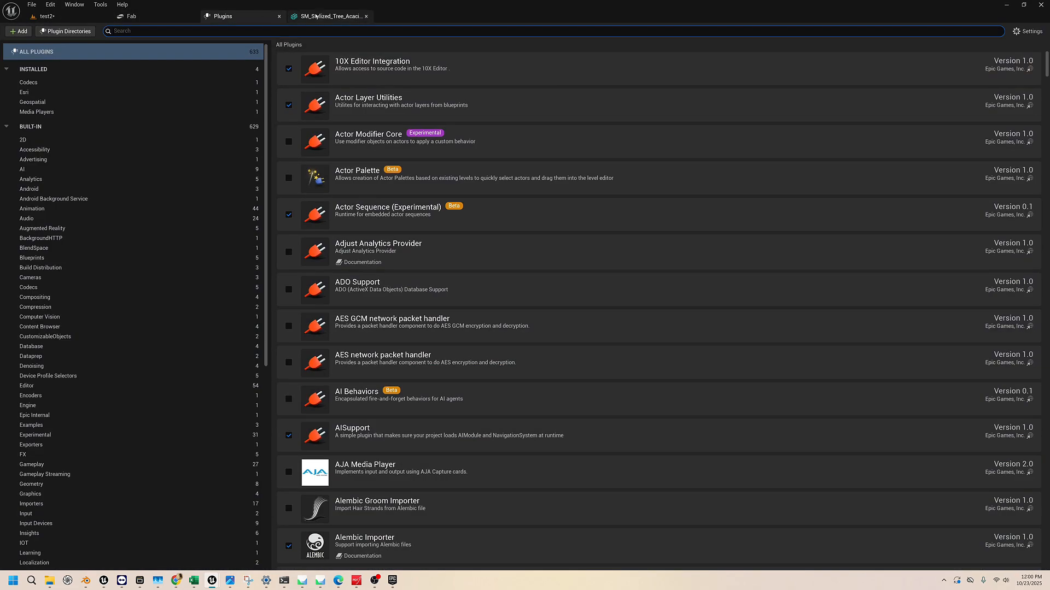
left_click(315, 16)
left_click(48, 16)
left_click(32, 4)
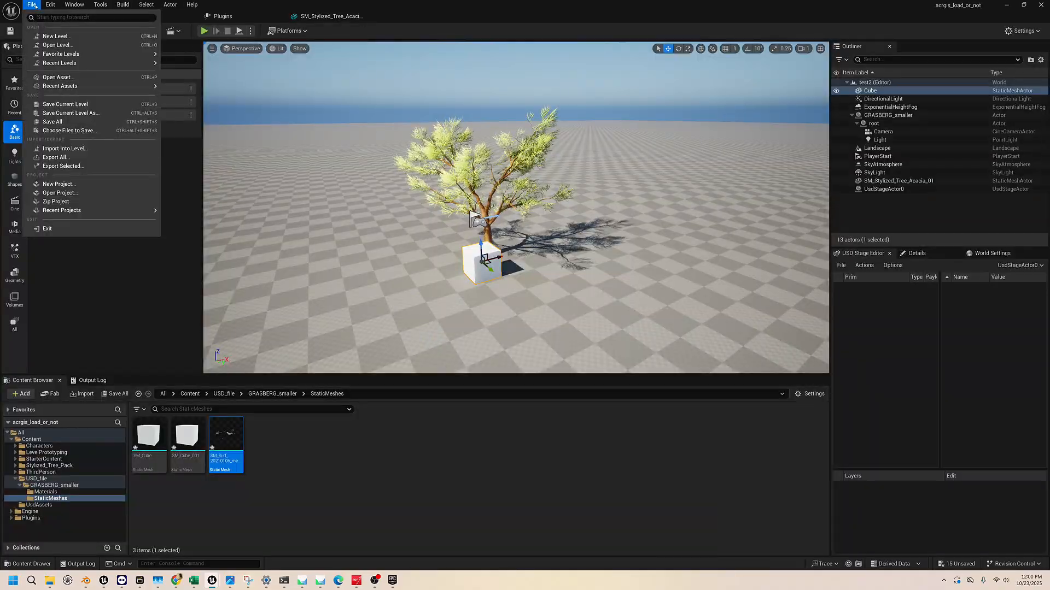
mouse_move(49, 5)
mouse_move(97, 5)
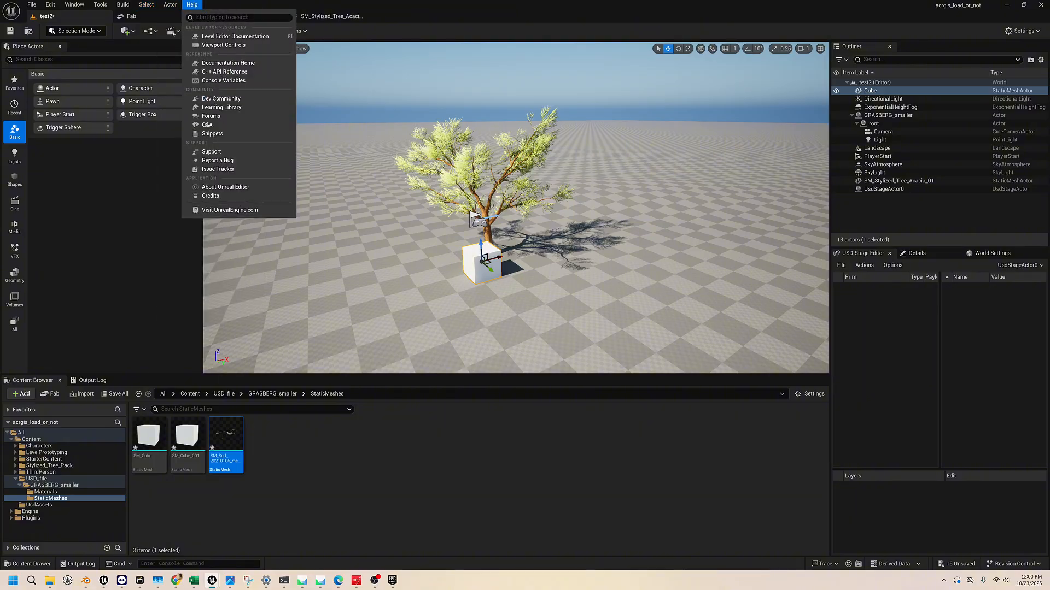
left_click(120, 230)
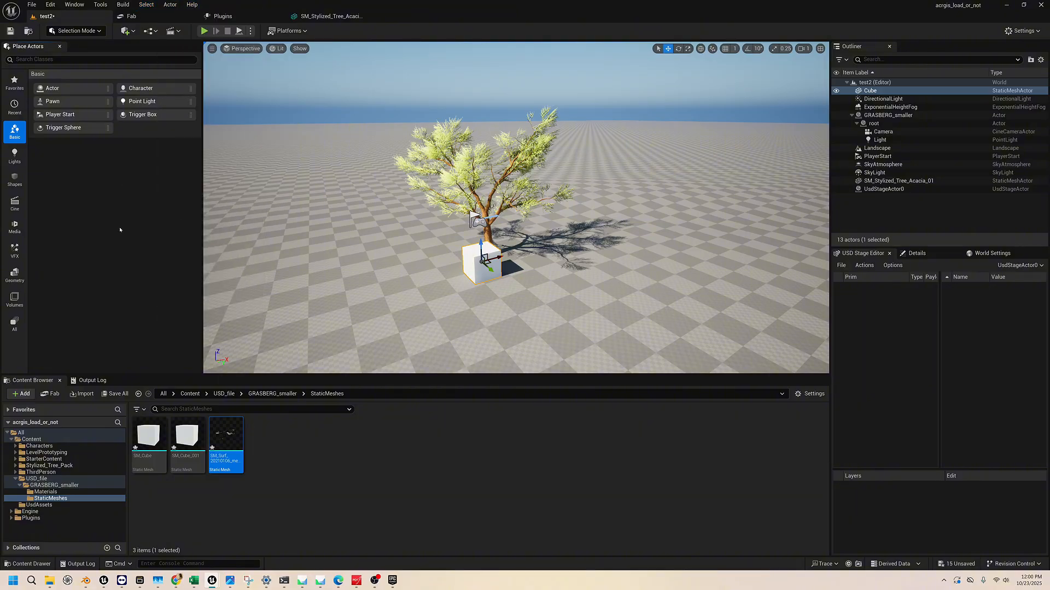
Return from the StaticMeshes folder to the main Content folder
left_click(189, 394)
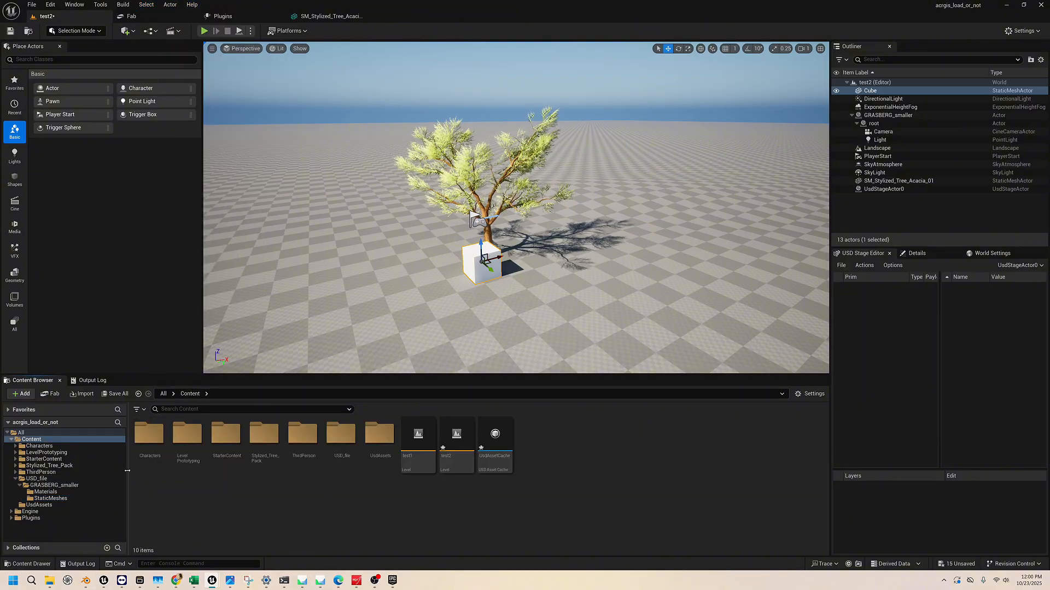
Widen the folder tree and examine the Characters, USD_file and GRASBERG_smaller folders, ending back in the main Content folder
mouse_move(127, 470)
left_mouse_down()
mouse_move(164, 471)
mouse_move(135, 471)
left_mouse_up()
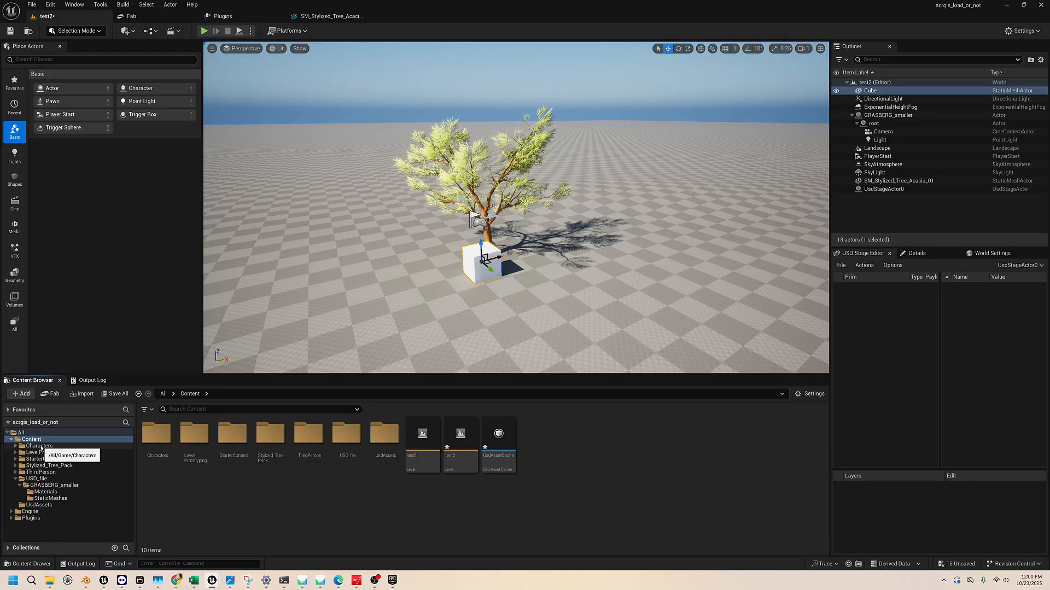
left_click(39, 446)
left_click(46, 481)
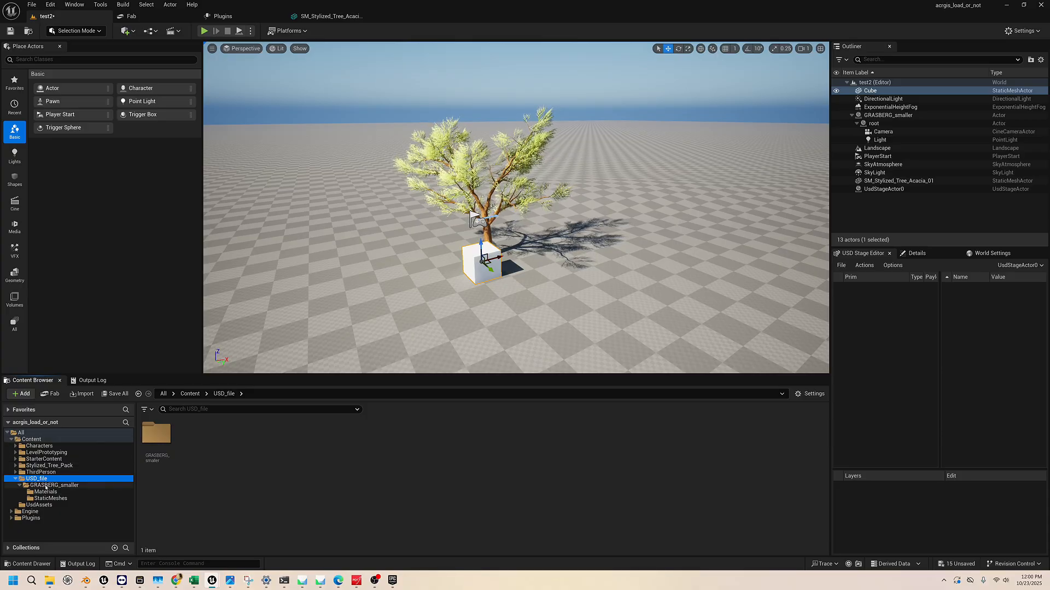
left_click(46, 486)
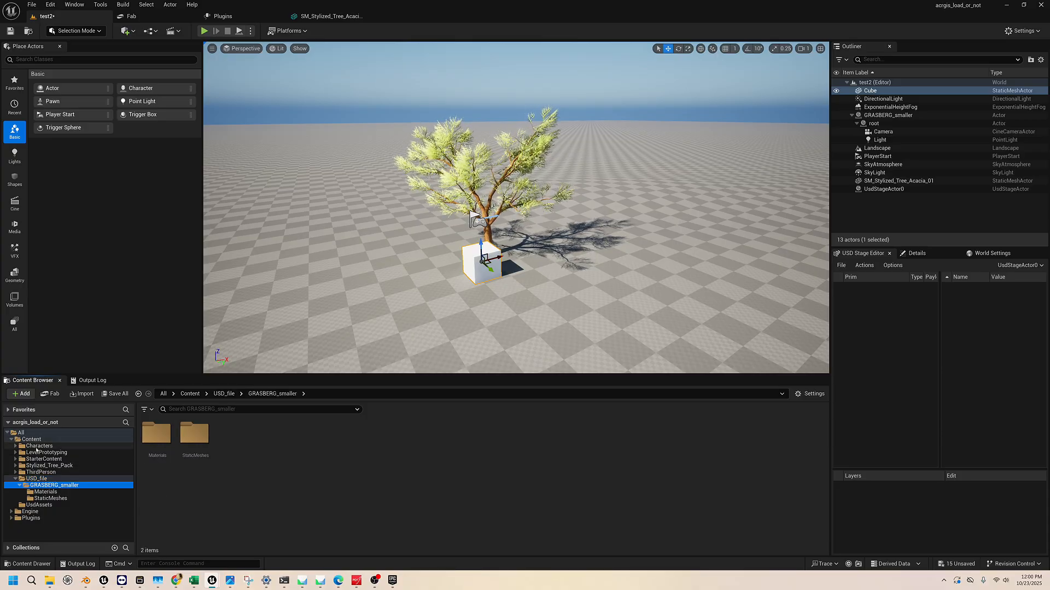
left_click(39, 447)
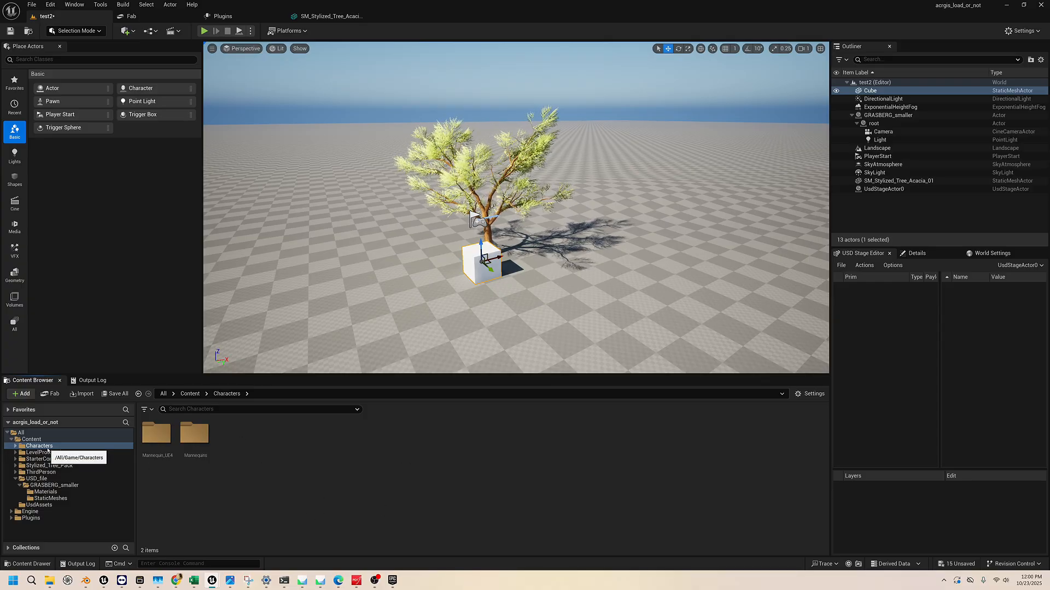
left_click(37, 479)
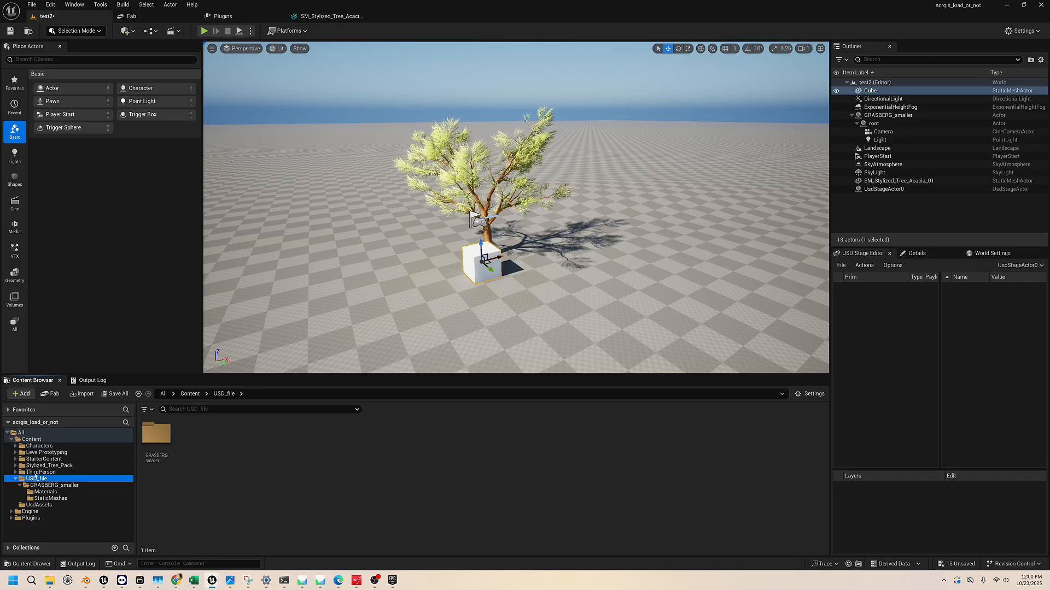
left_click(41, 446)
left_click(40, 440)
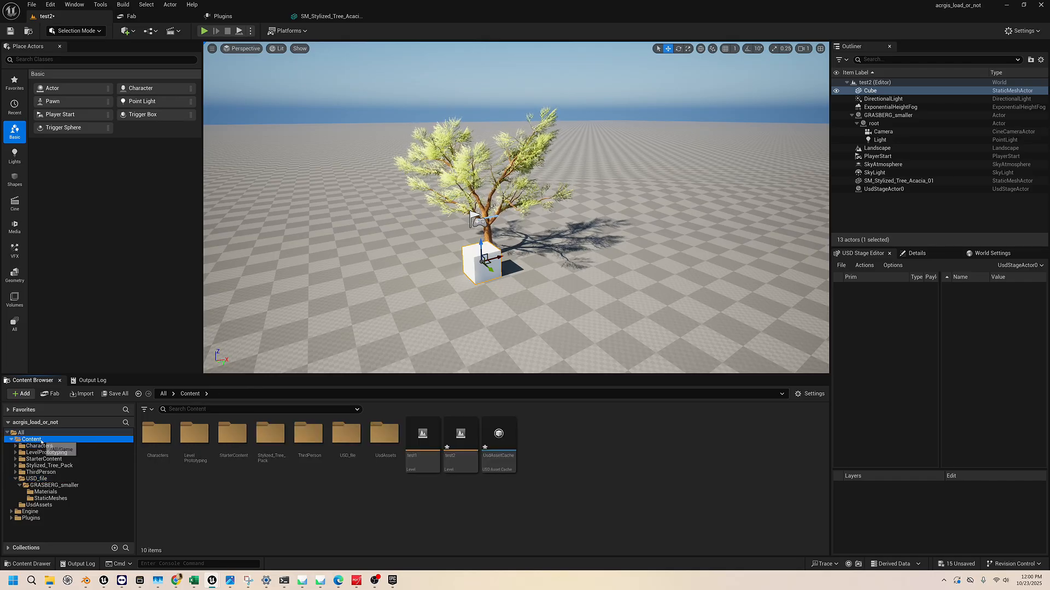
Open the BP_ThirdPersonCharacter blueprint from the ThirdPerson/Blueprints folder
left_click(41, 472)
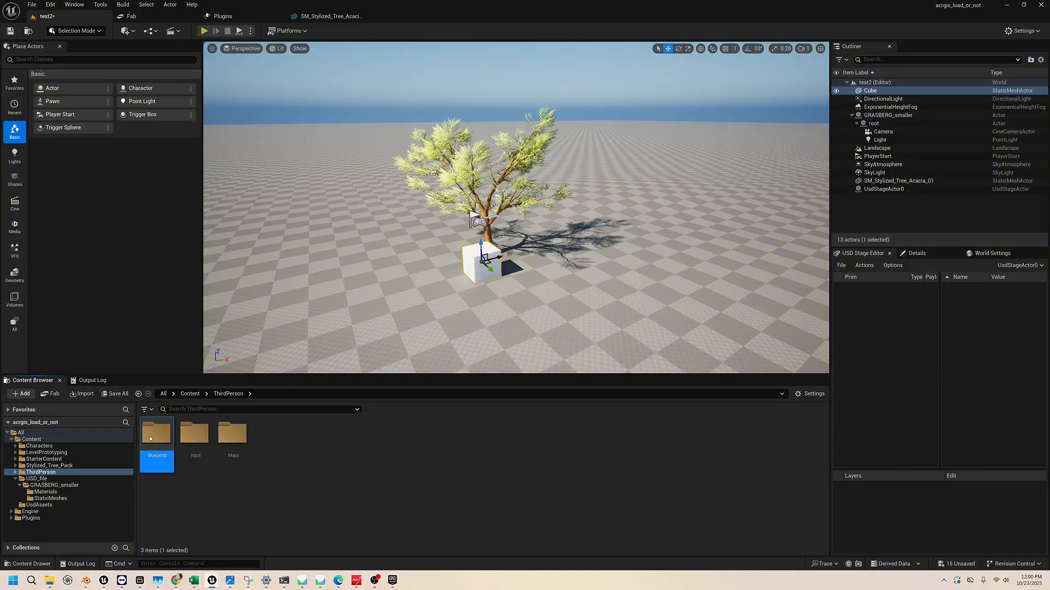
double_click(157, 437)
double_click(159, 444)
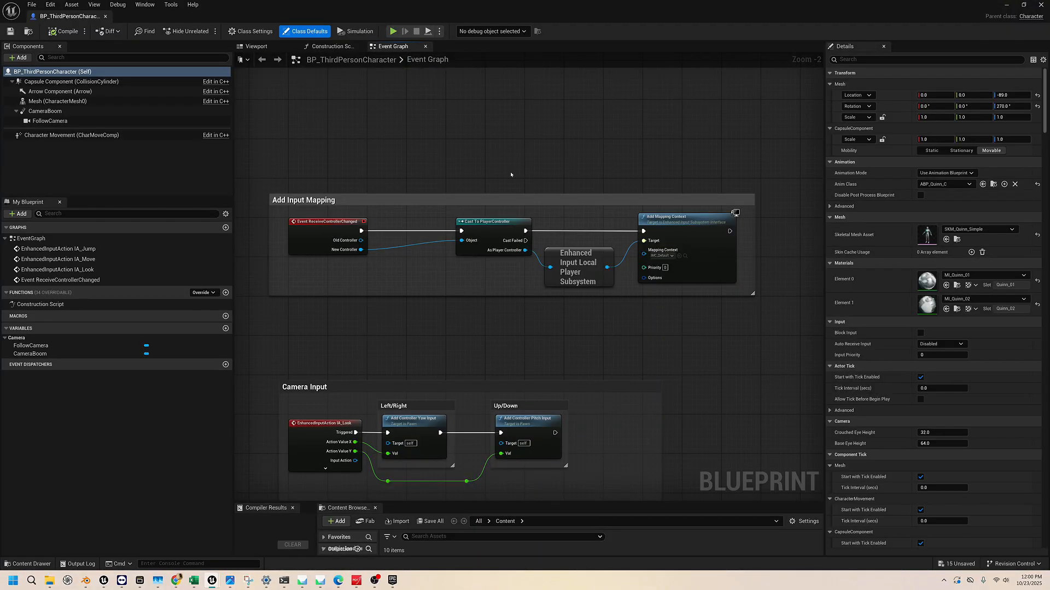
Look through the character blueprint's Viewport and Construction Script
right_click_drag(510, 175, 513, 128)
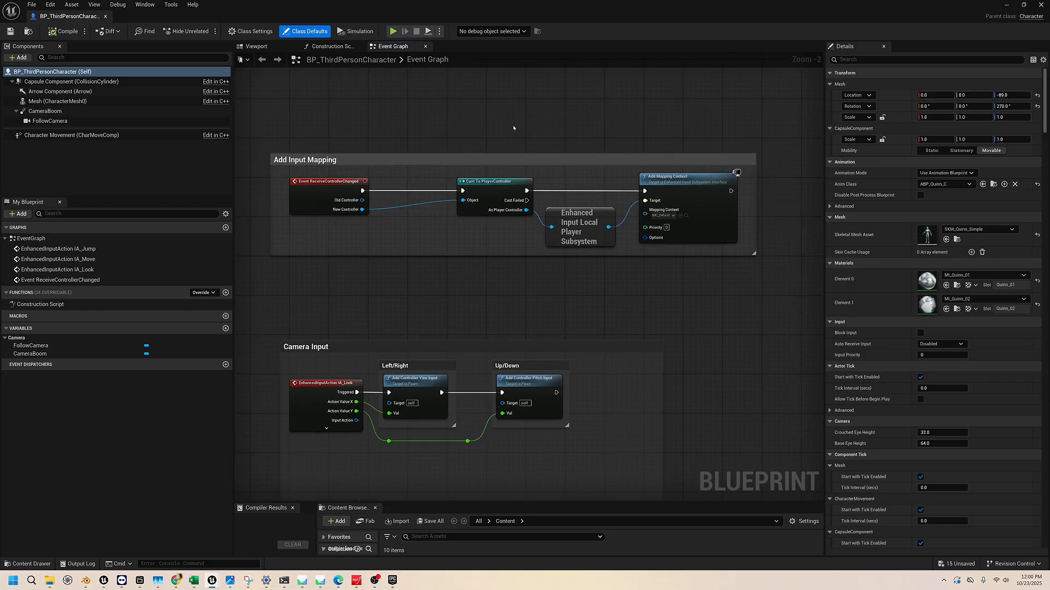
left_click(328, 46)
left_click(256, 46)
left_click(328, 46)
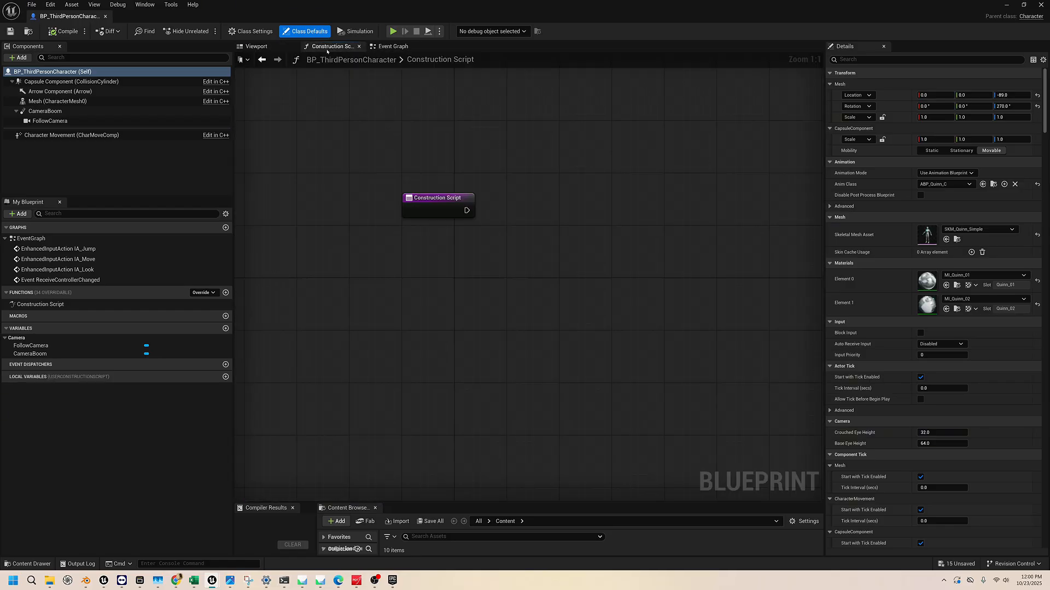
Examine the Add Input Mapping, Camera Input, Movement Input and Jump Input node groups in the blueprint's Event Graph
left_click(384, 46)
scroll(550, 242, "down", 4)
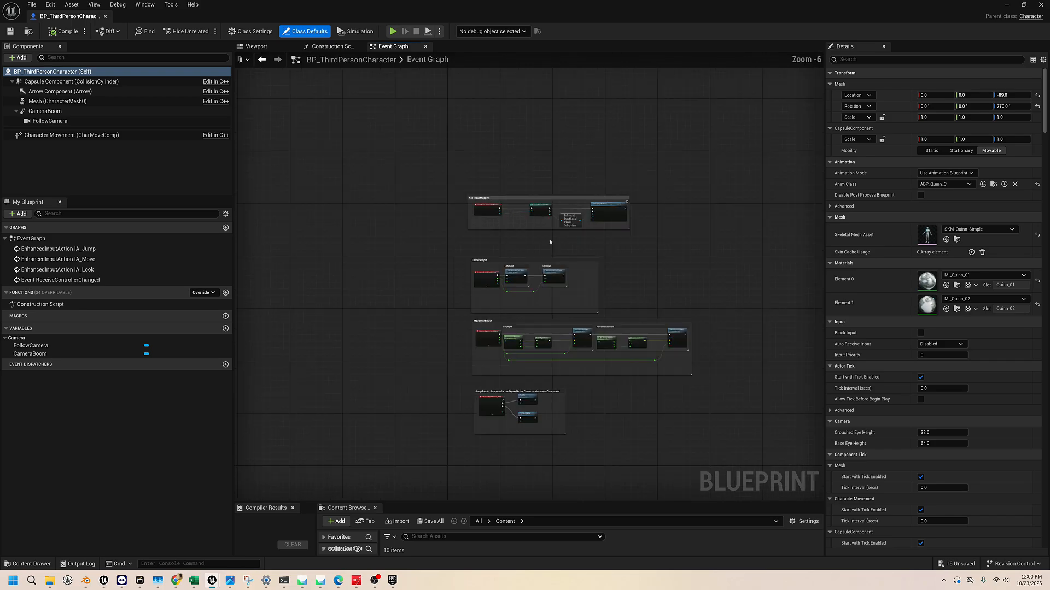
right_click_drag(628, 254, 573, 223)
scroll(549, 228, "up", 2)
scroll(393, 199, "up", 1)
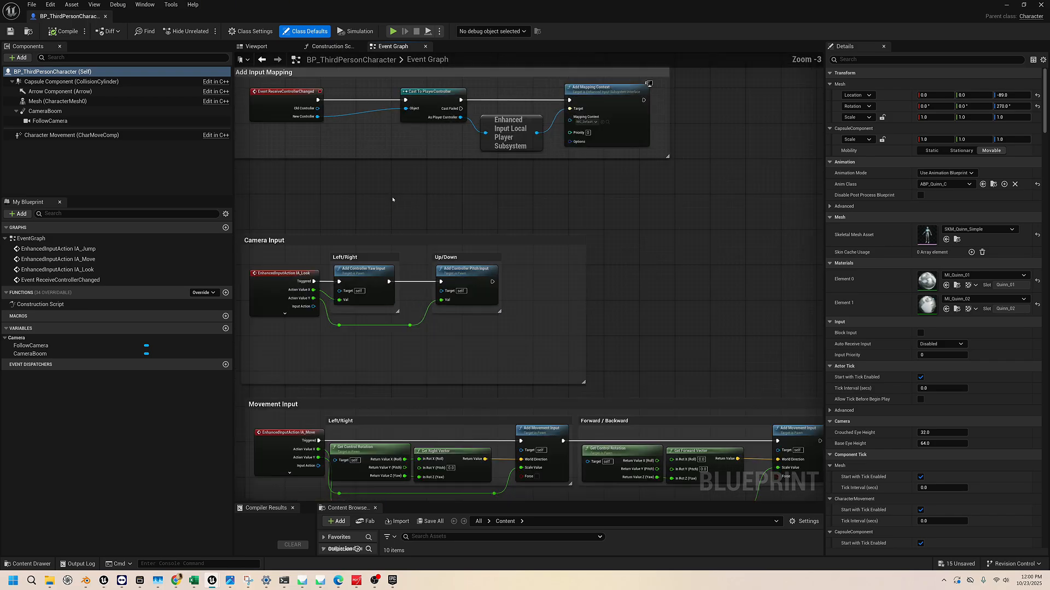
right_click_drag(393, 198, 399, 235)
scroll(474, 190, "down", 1)
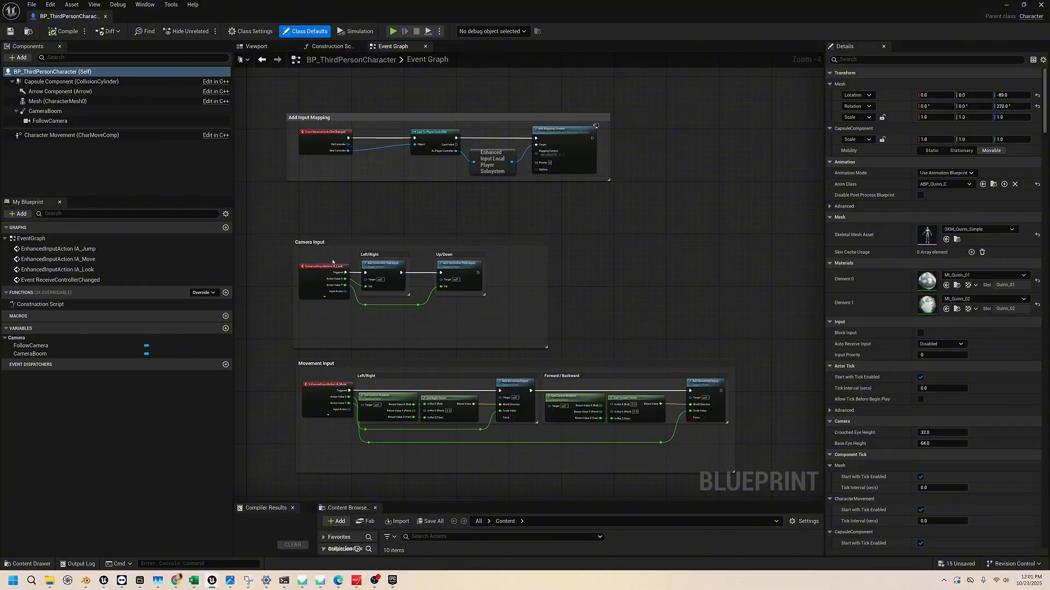
right_click_drag(610, 239, 597, 193)
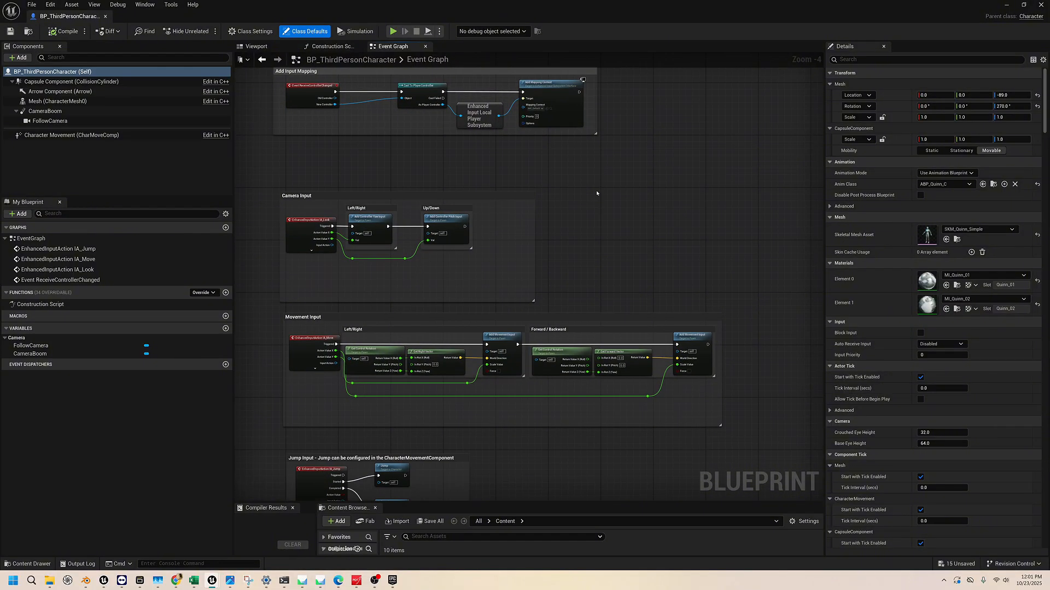
scroll(596, 192, "down", 1)
scroll(596, 192, "up", 1)
Dock the BP_ThirdPersonCharacter editor beside the main window's open editors, and return to the test2 level and the Content folder
left_click_drag(69, 15, 377, 15)
left_click(51, 15)
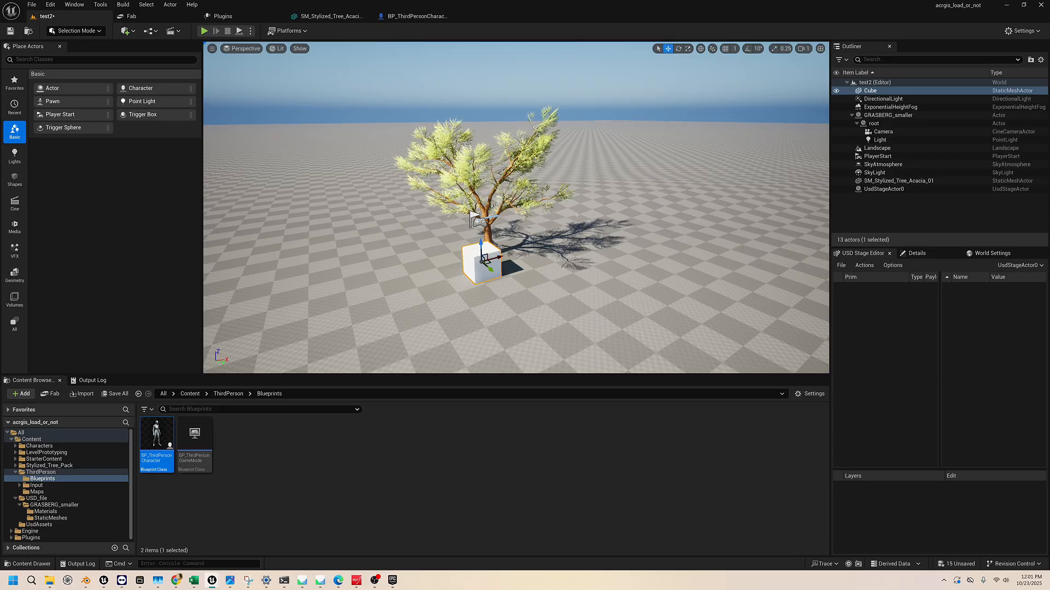
right_click_drag(577, 215, 538, 216)
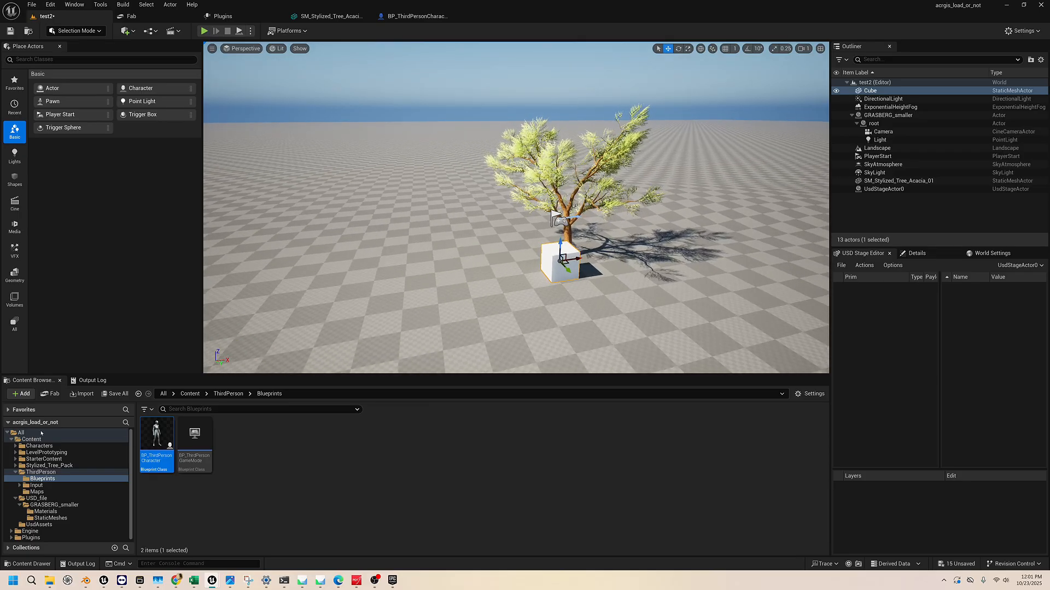
left_click(32, 439)
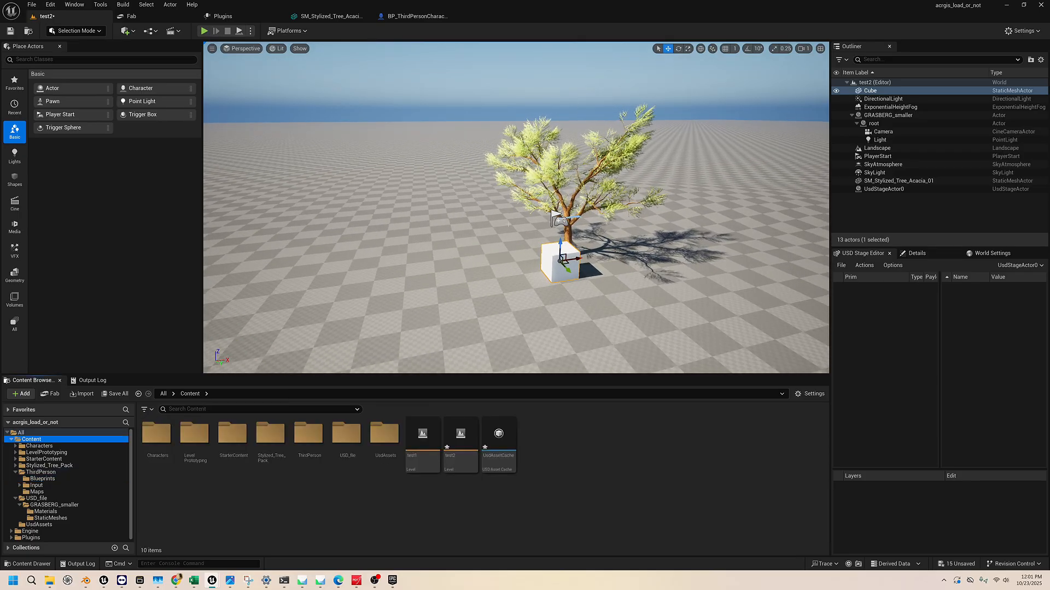
right_click_drag(508, 224, 544, 224)
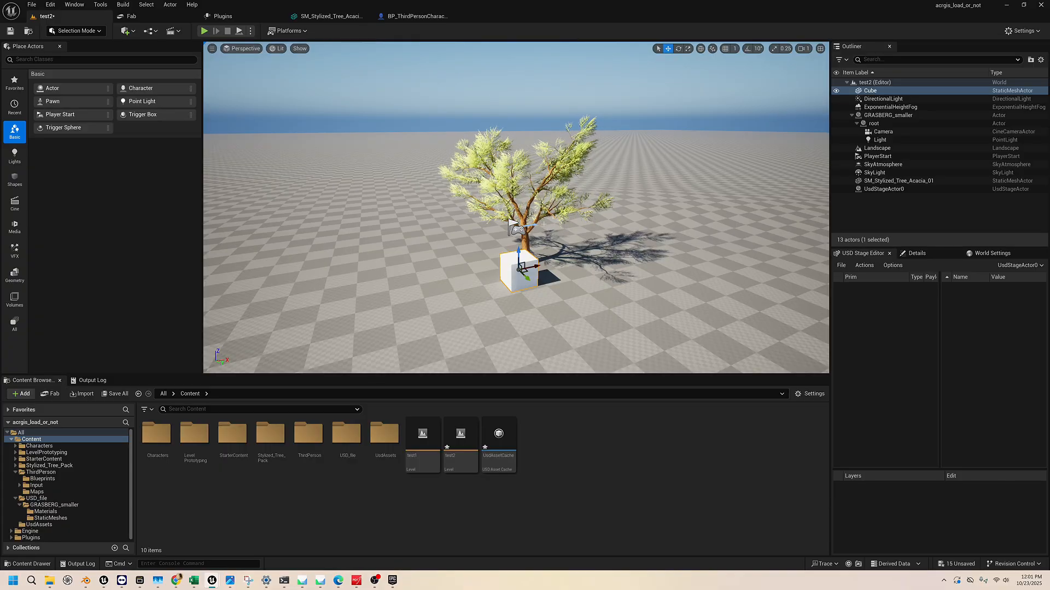